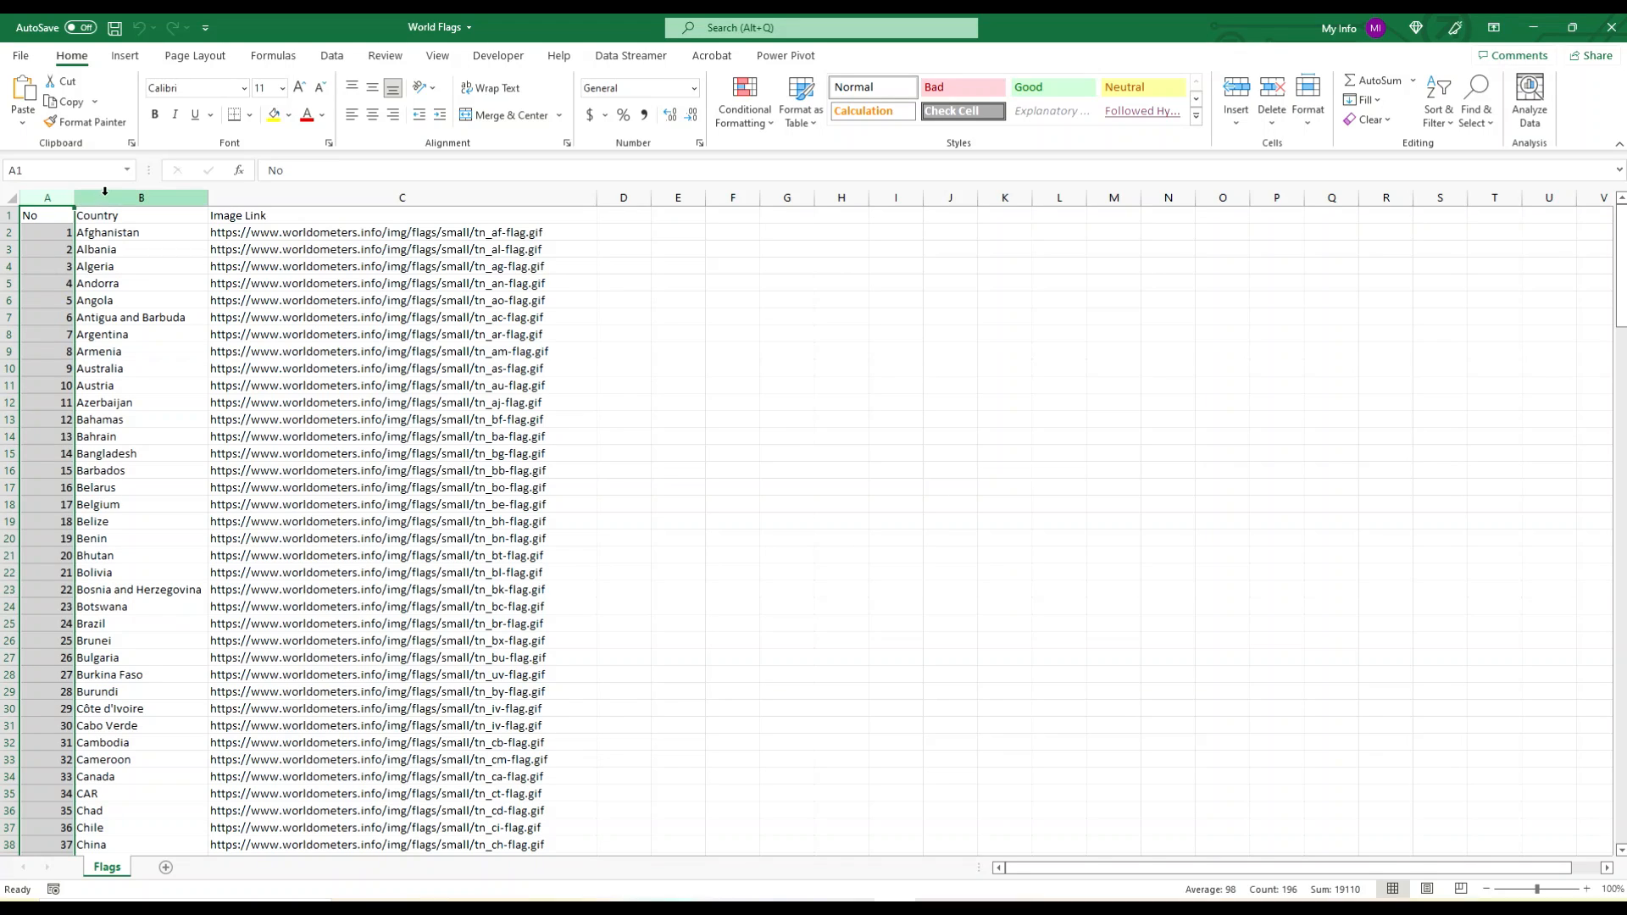
Step: Examine the No, Country and Image Link columns of the Flags sheet
{"action": "left_click", "coordinate": [136, 197]}
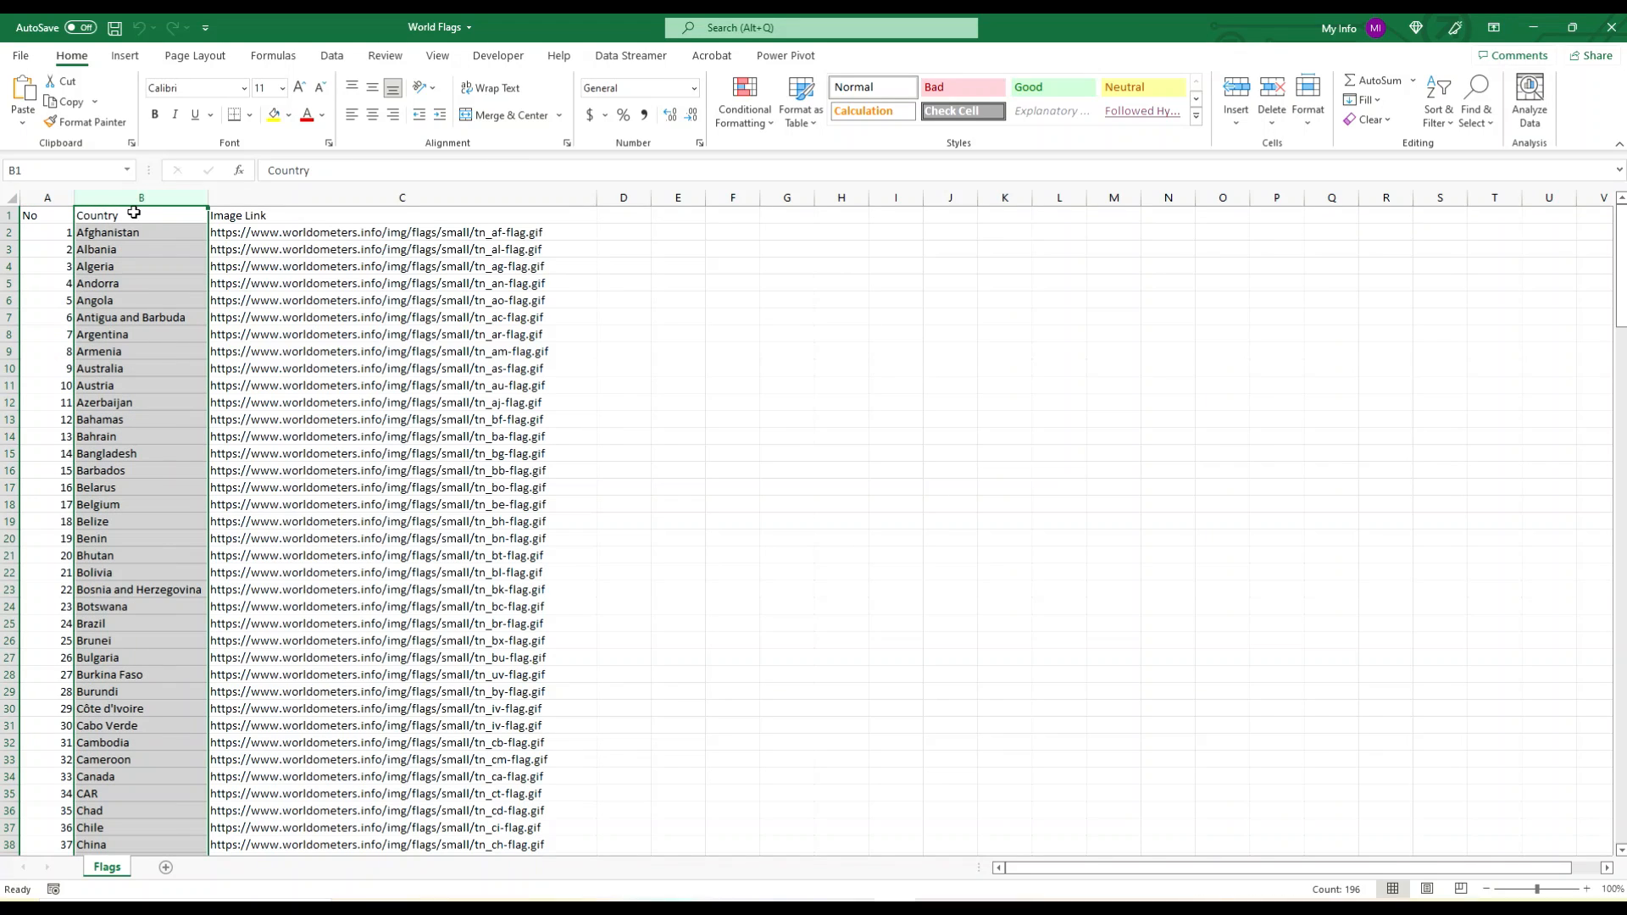
{"action": "left_click", "coordinate": [346, 195]}
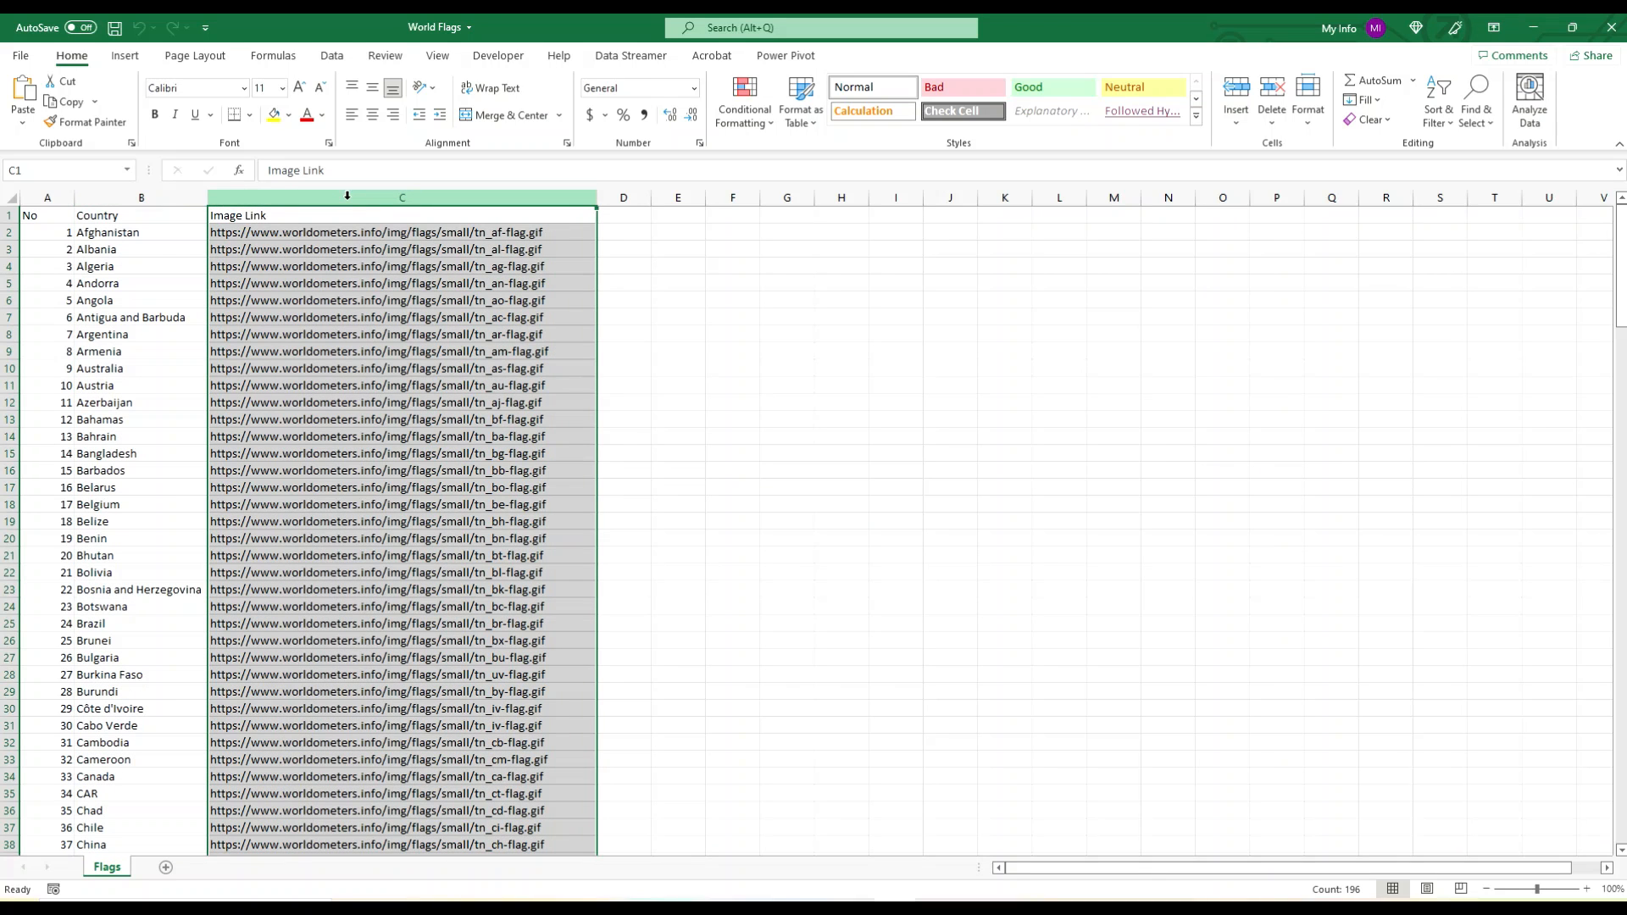
{"action": "left_click", "coordinate": [716, 265]}
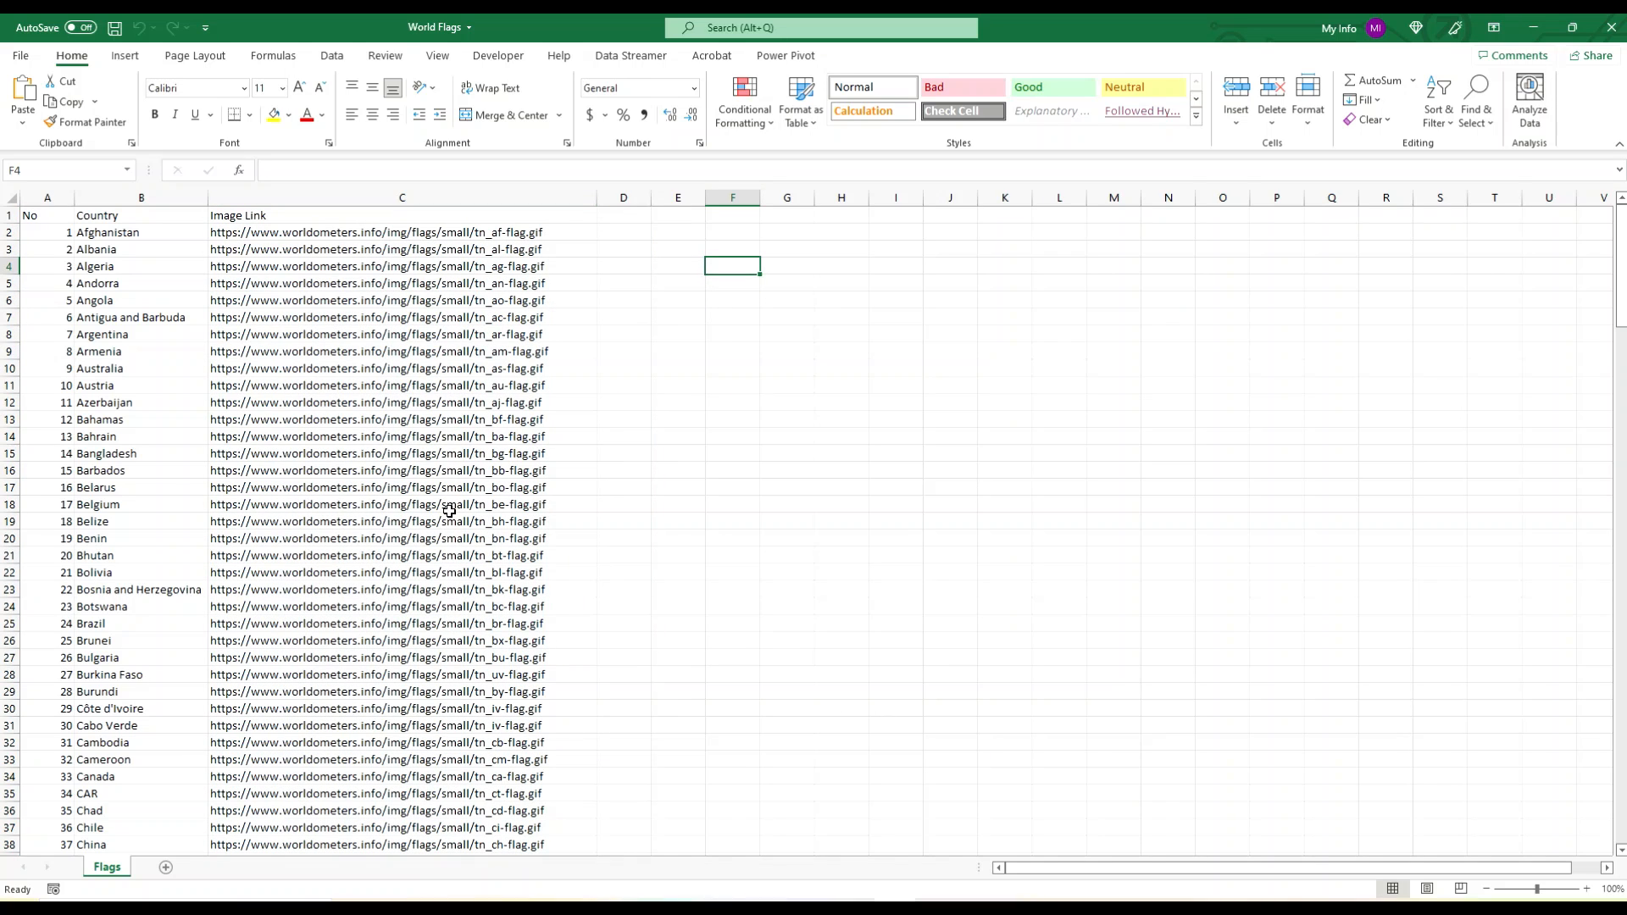
Step: Switch to the web browser, search Google for "world flags" and open the "Flags of the World - Worldometer" page
{"action": "left_click", "coordinate": [435, 907]}
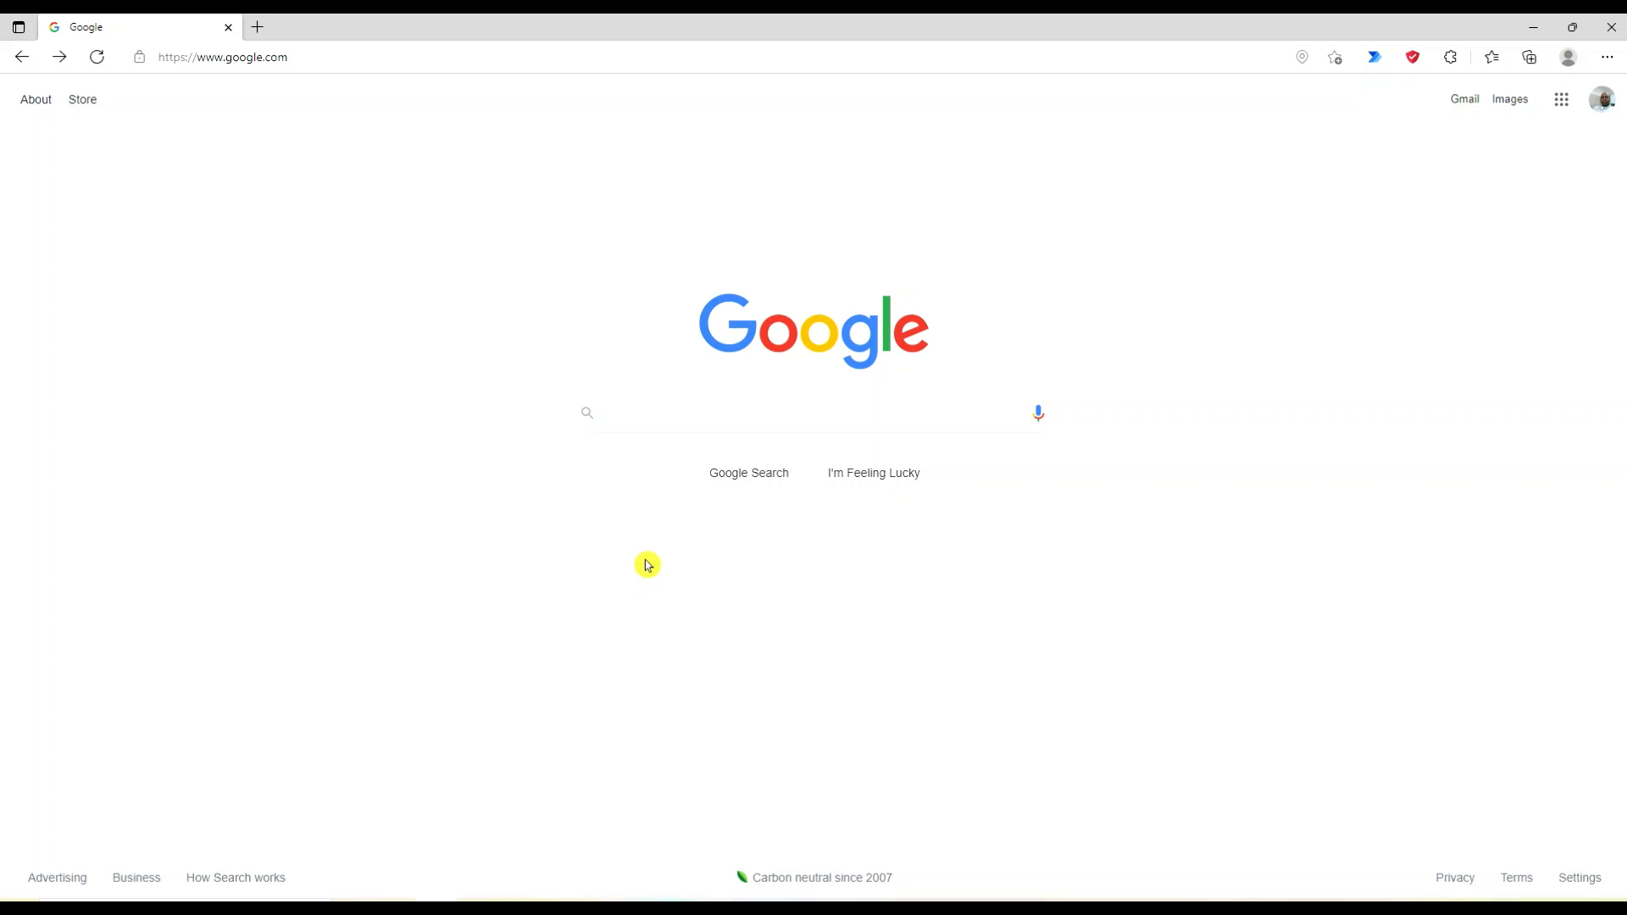
{"action": "type", "text": "worl"}
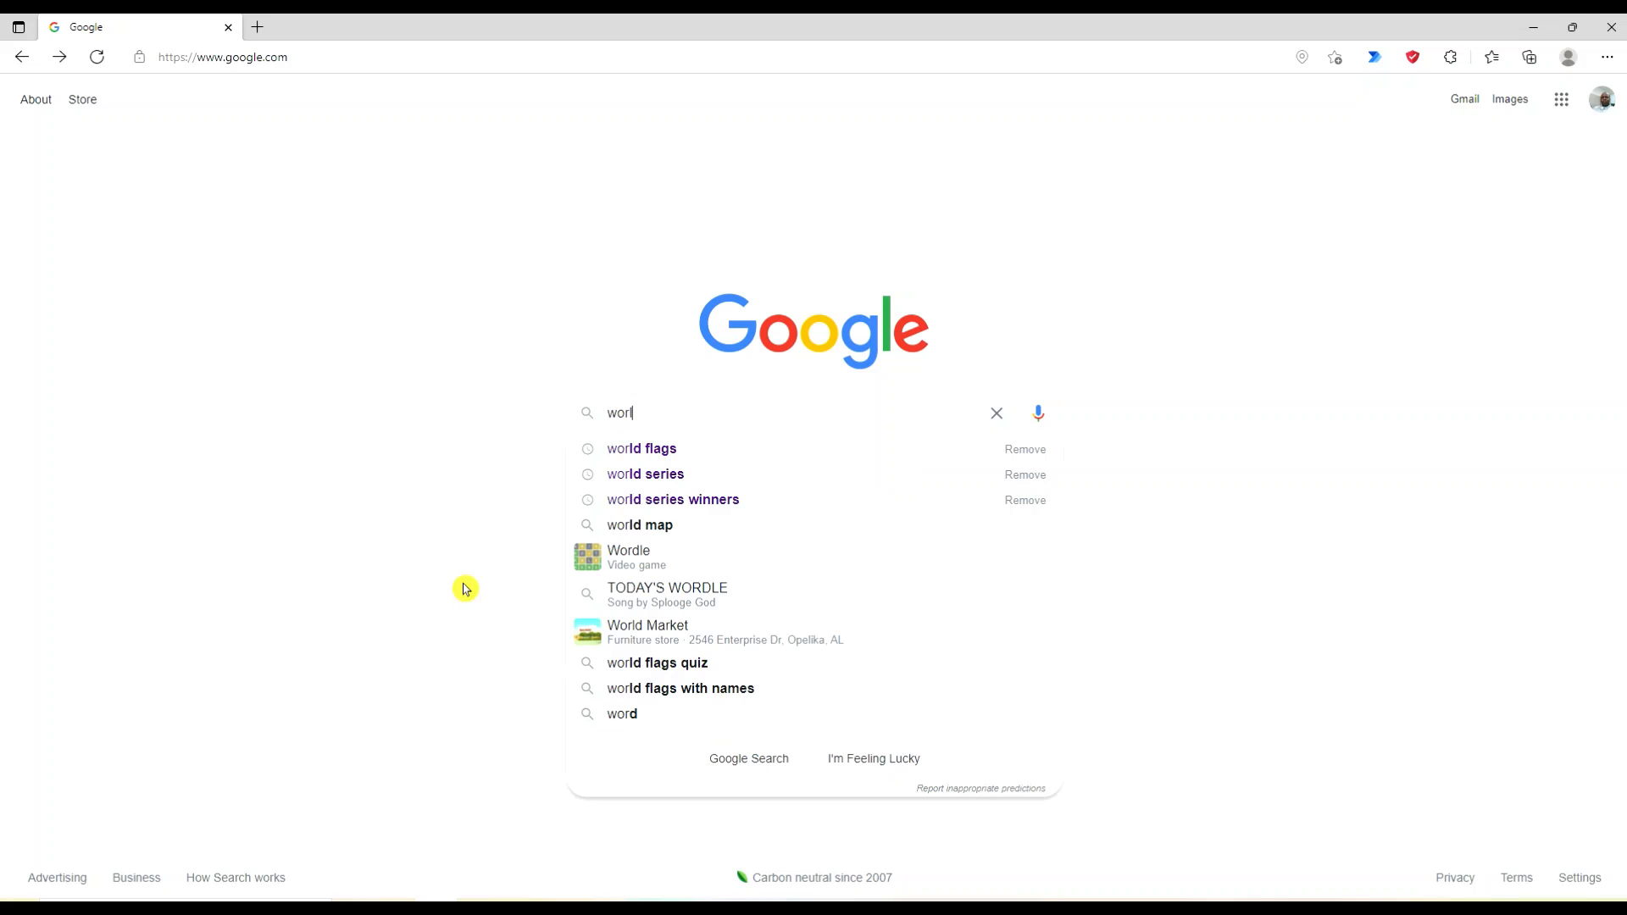
{"action": "type", "text": "d flag"}
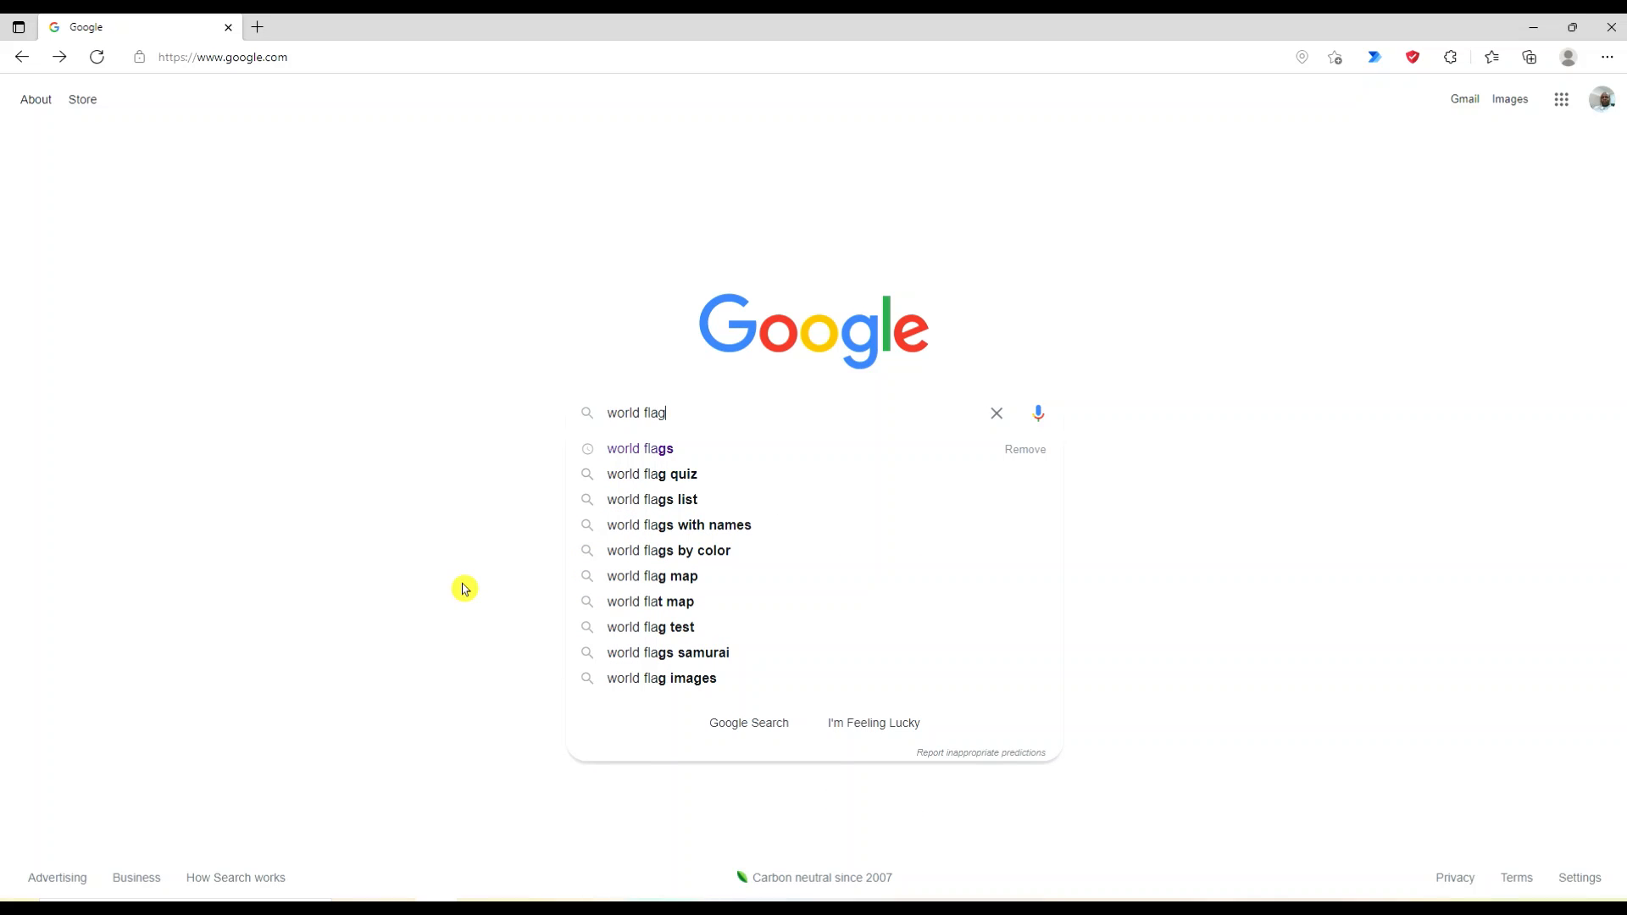
{"action": "type", "text": "s"}
{"action": "key", "text": "Return"}
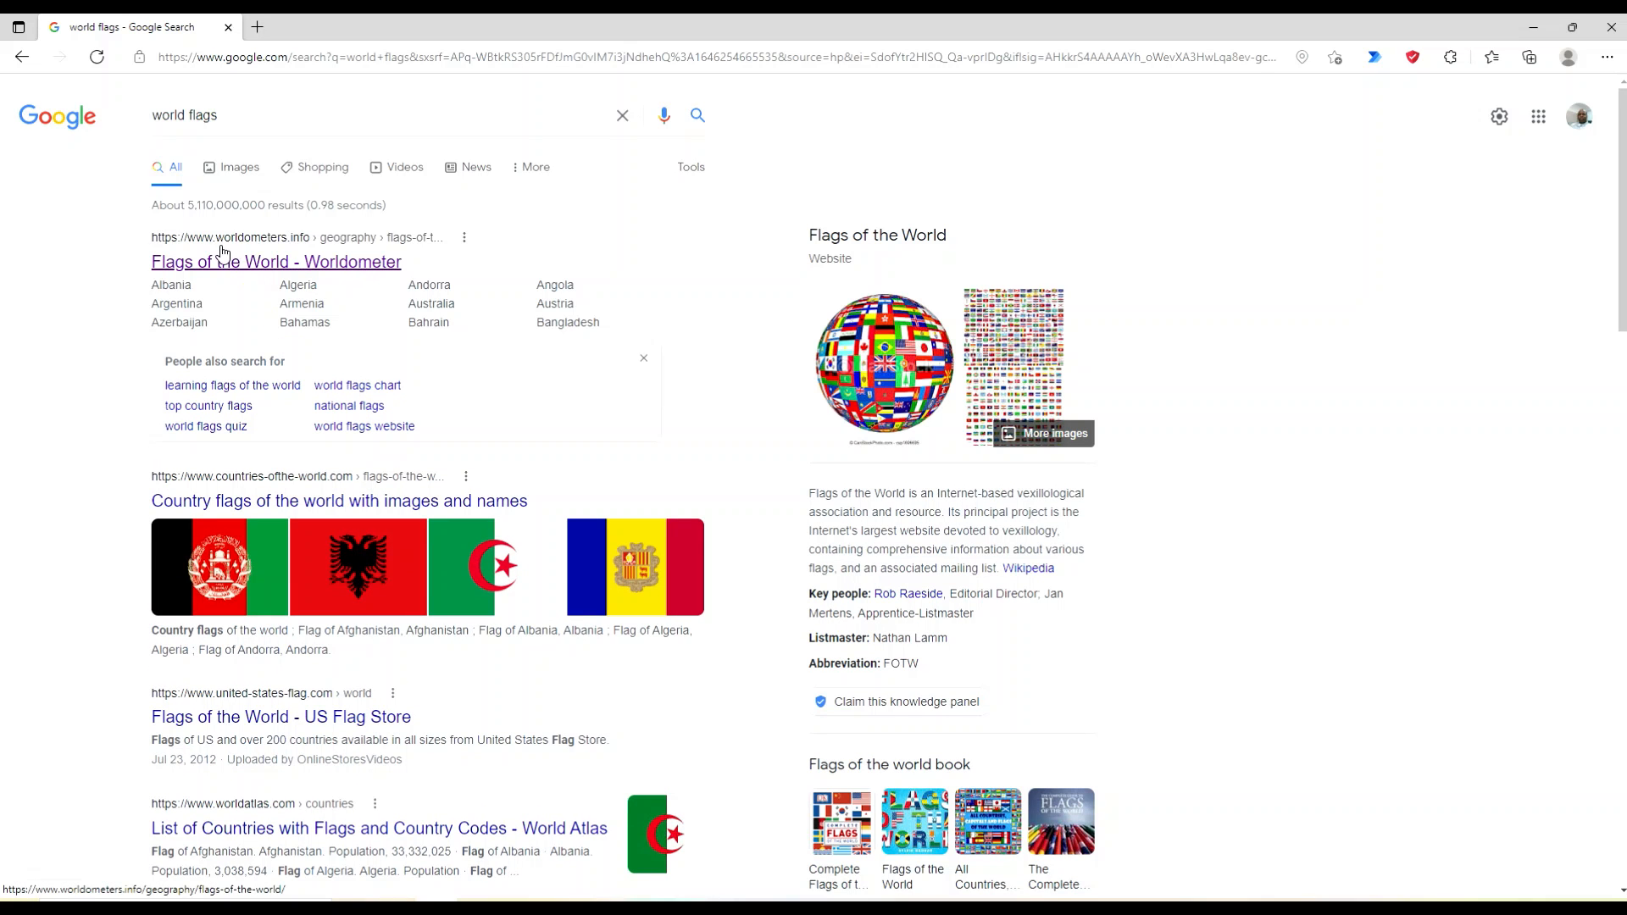
{"action": "left_click", "coordinate": [238, 262]}
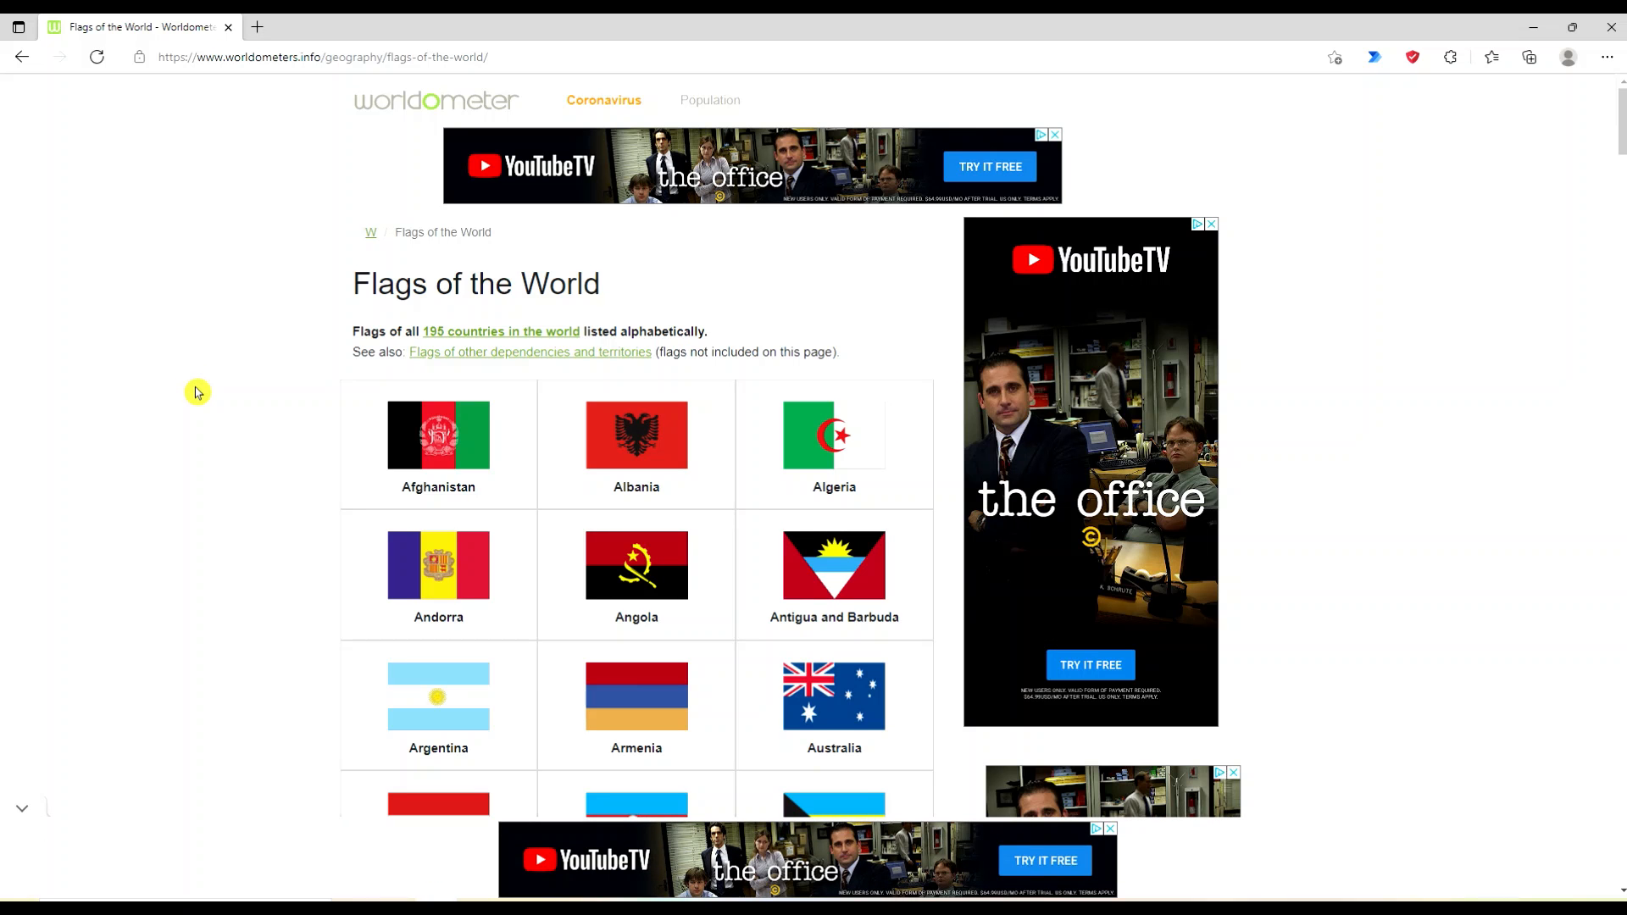
Step: Copy the image link of the Afghanistan flag and return to Excel to select Afghanistan's image link in C2
{"action": "right_click", "coordinate": [430, 428]}
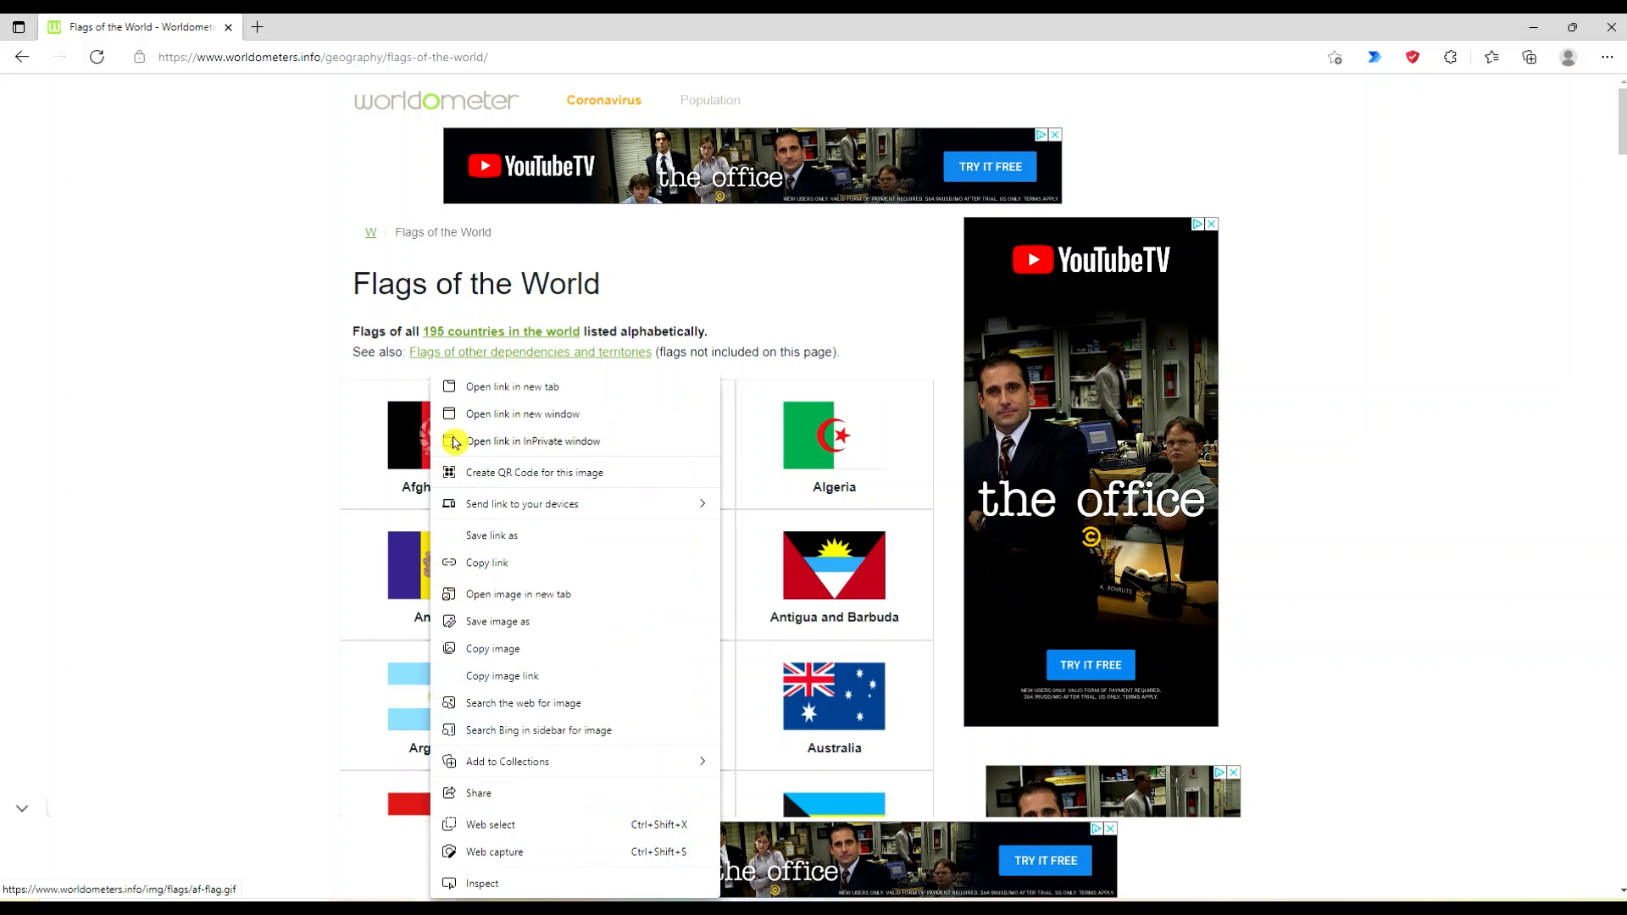
{"action": "left_click", "coordinate": [567, 673]}
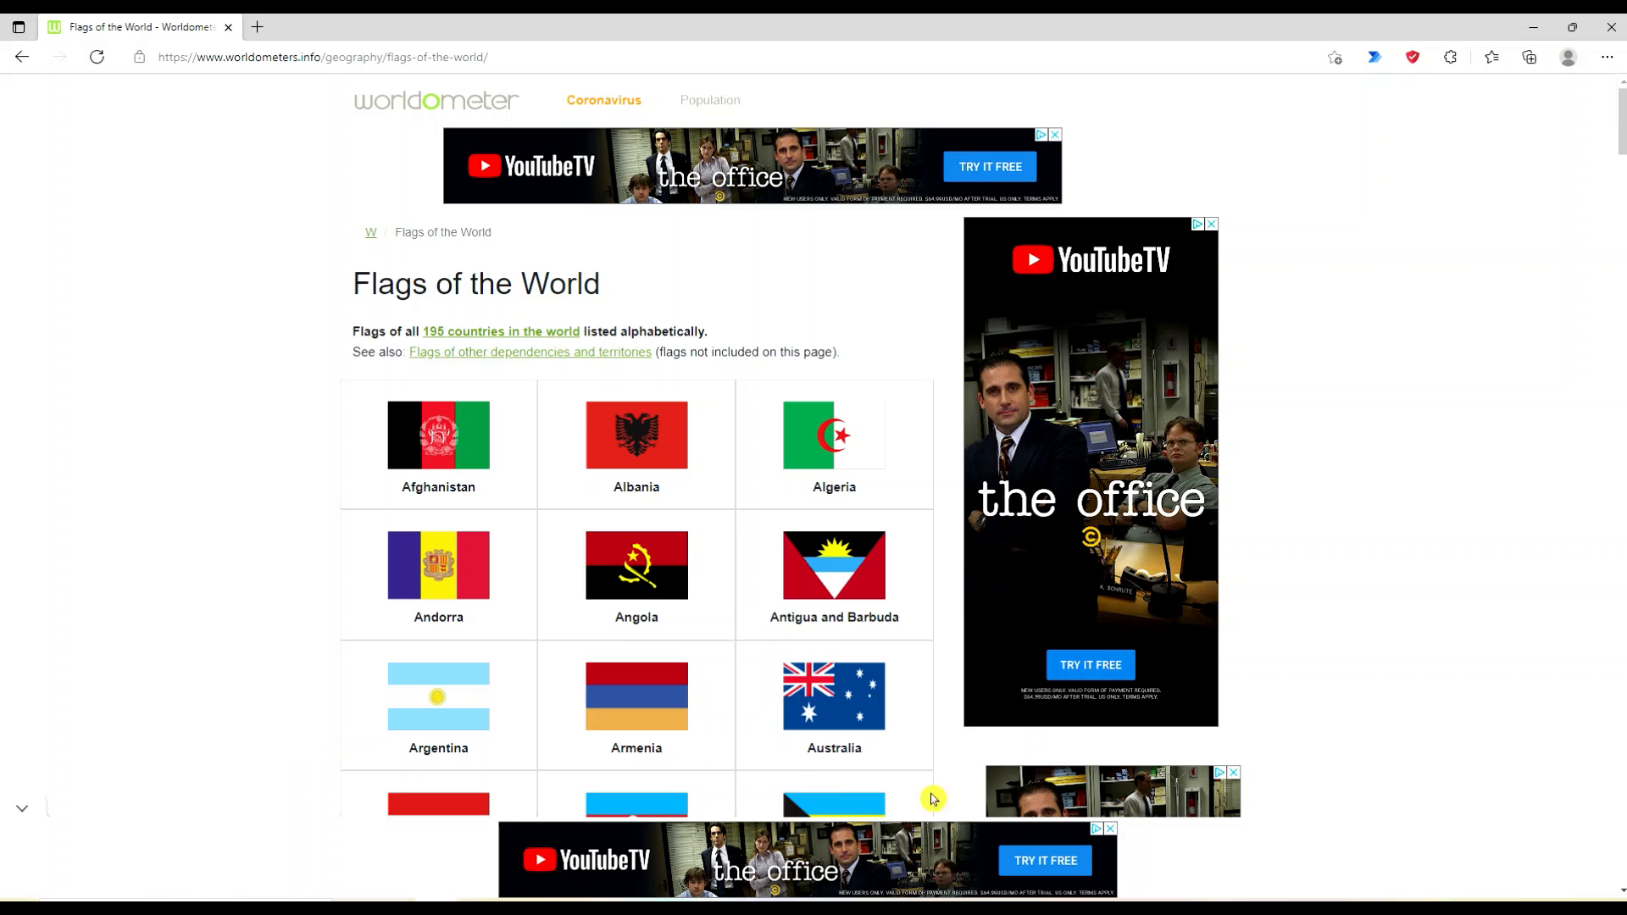
{"action": "left_click", "coordinate": [898, 905]}
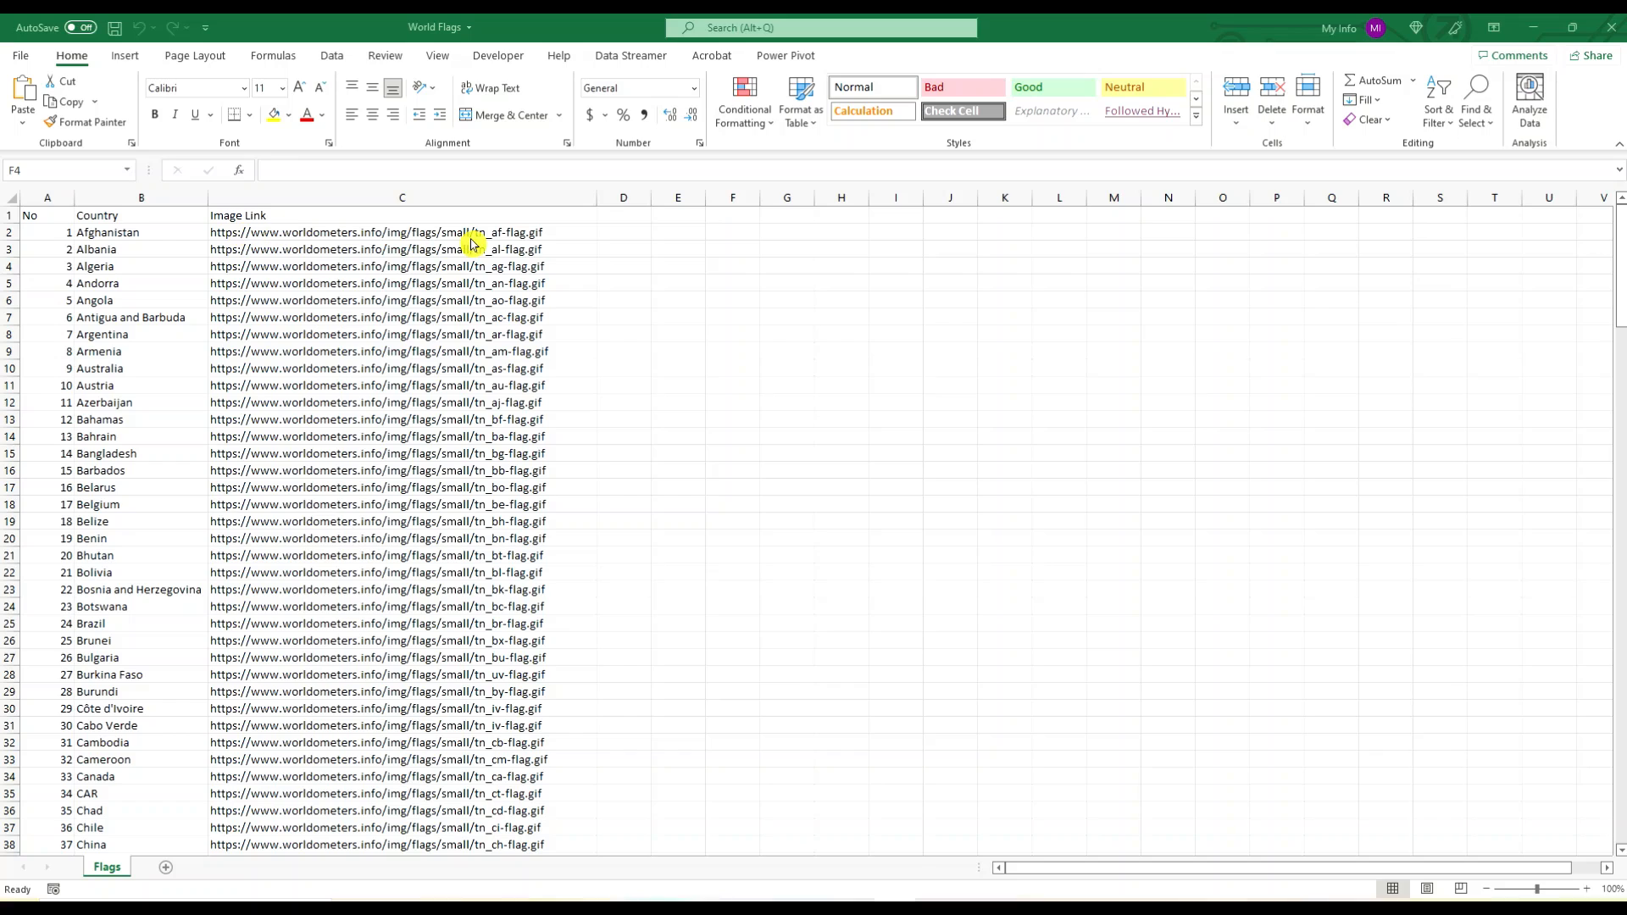
{"action": "left_click", "coordinate": [568, 235]}
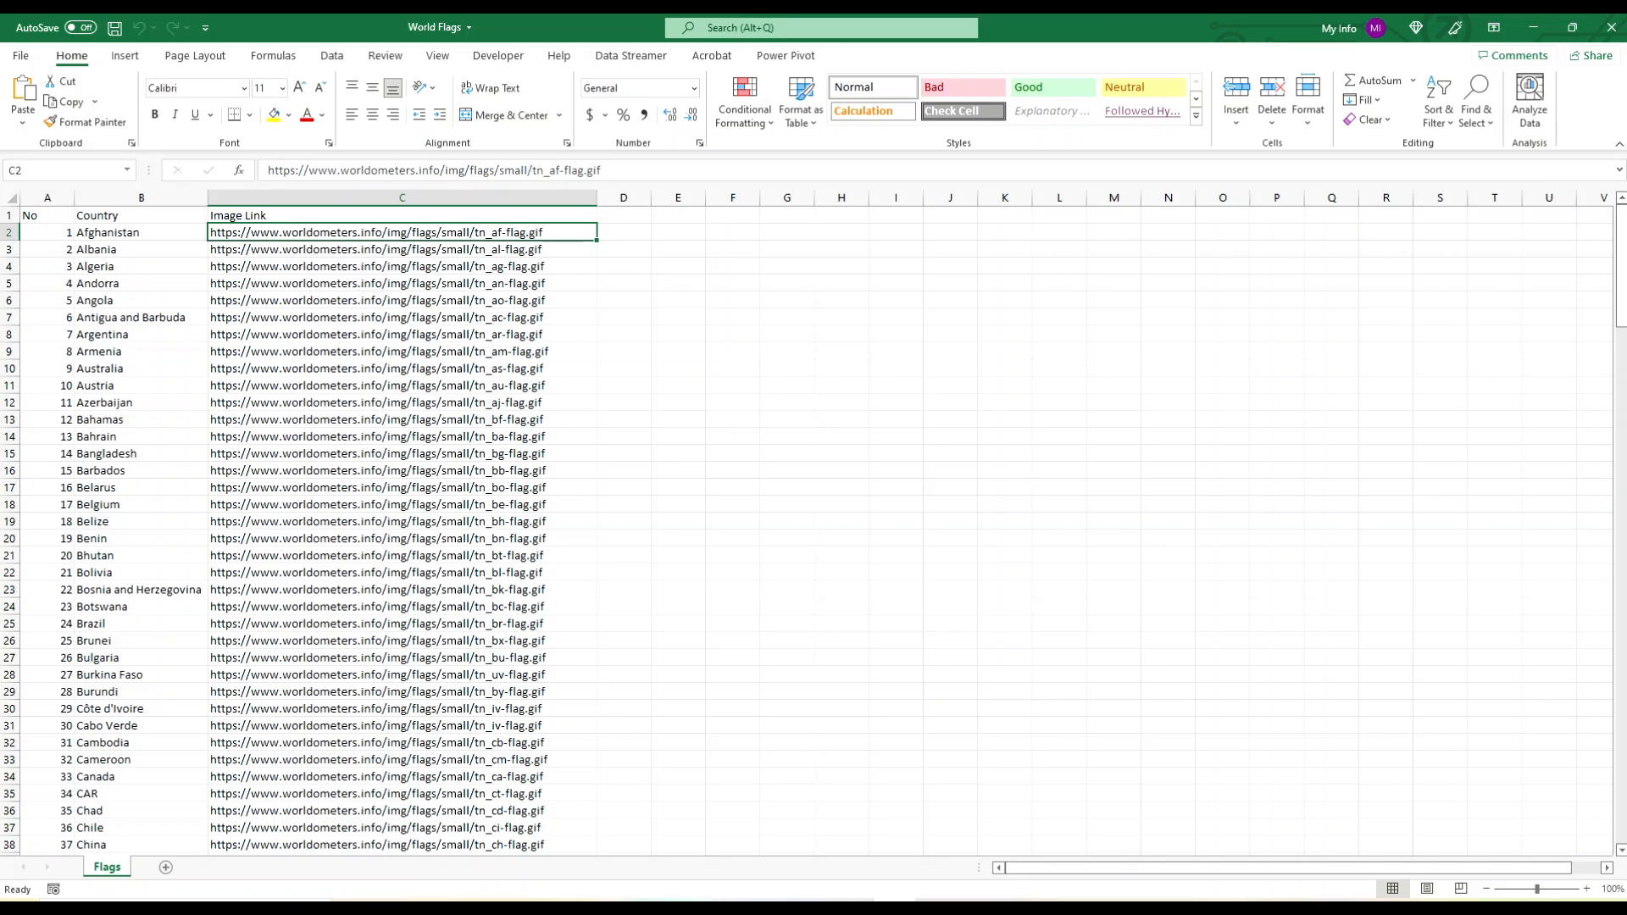
Step: Switch to Power BI Desktop and import the Flags sheet of the World Flags Excel workbook into the Power Query Editor
{"action": "key", "text": "alt+F11"}
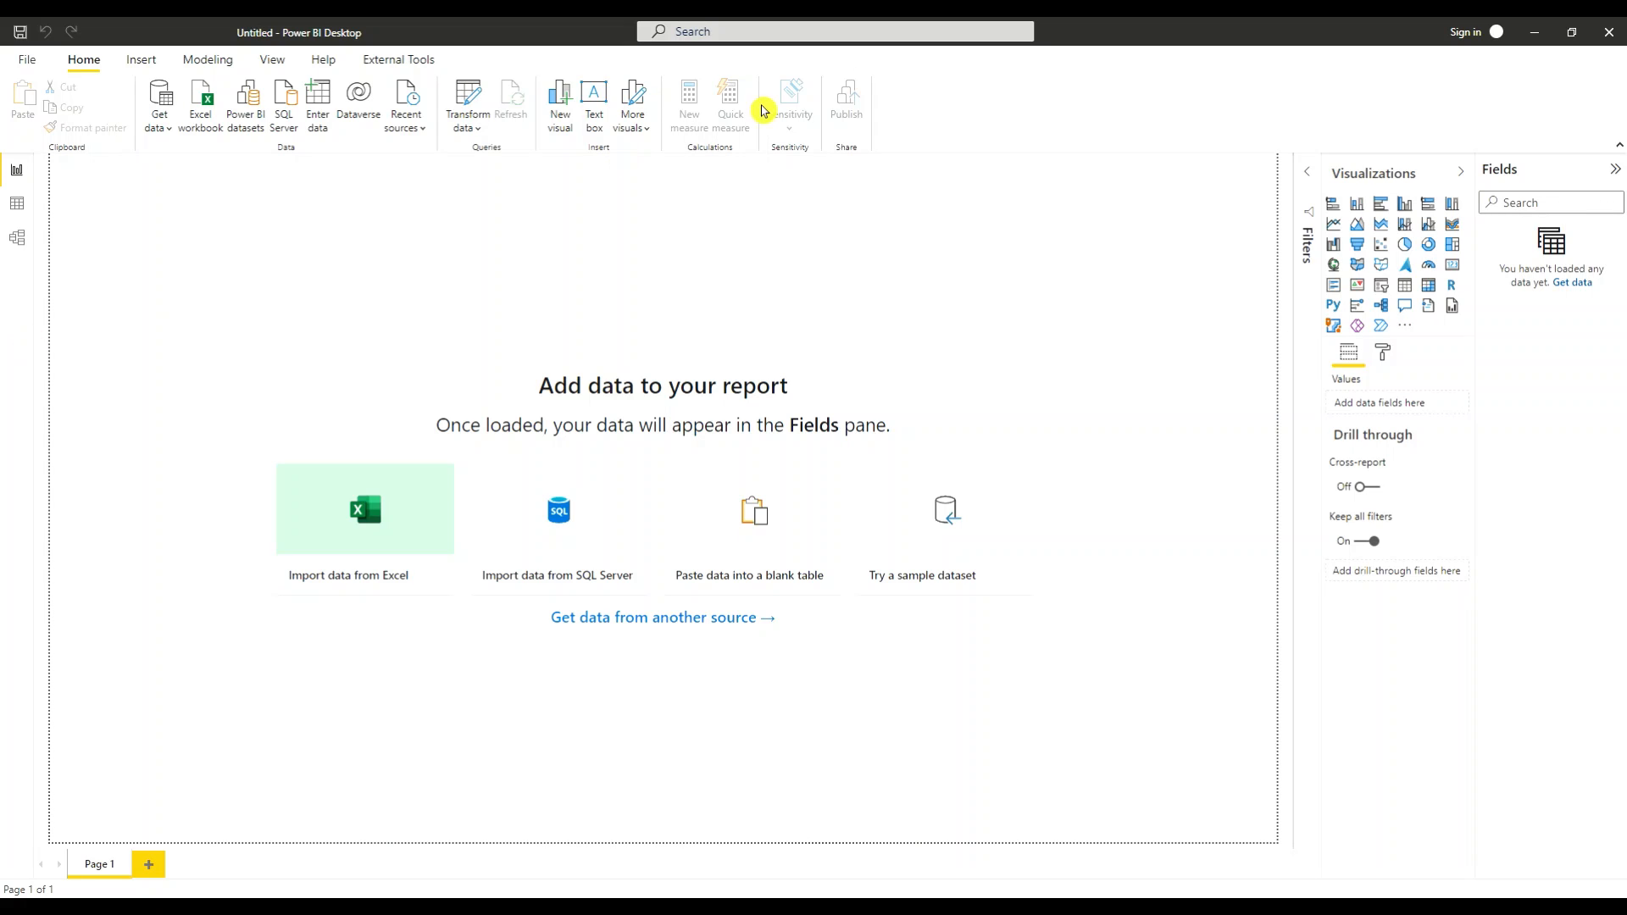
{"action": "left_click", "coordinate": [469, 93]}
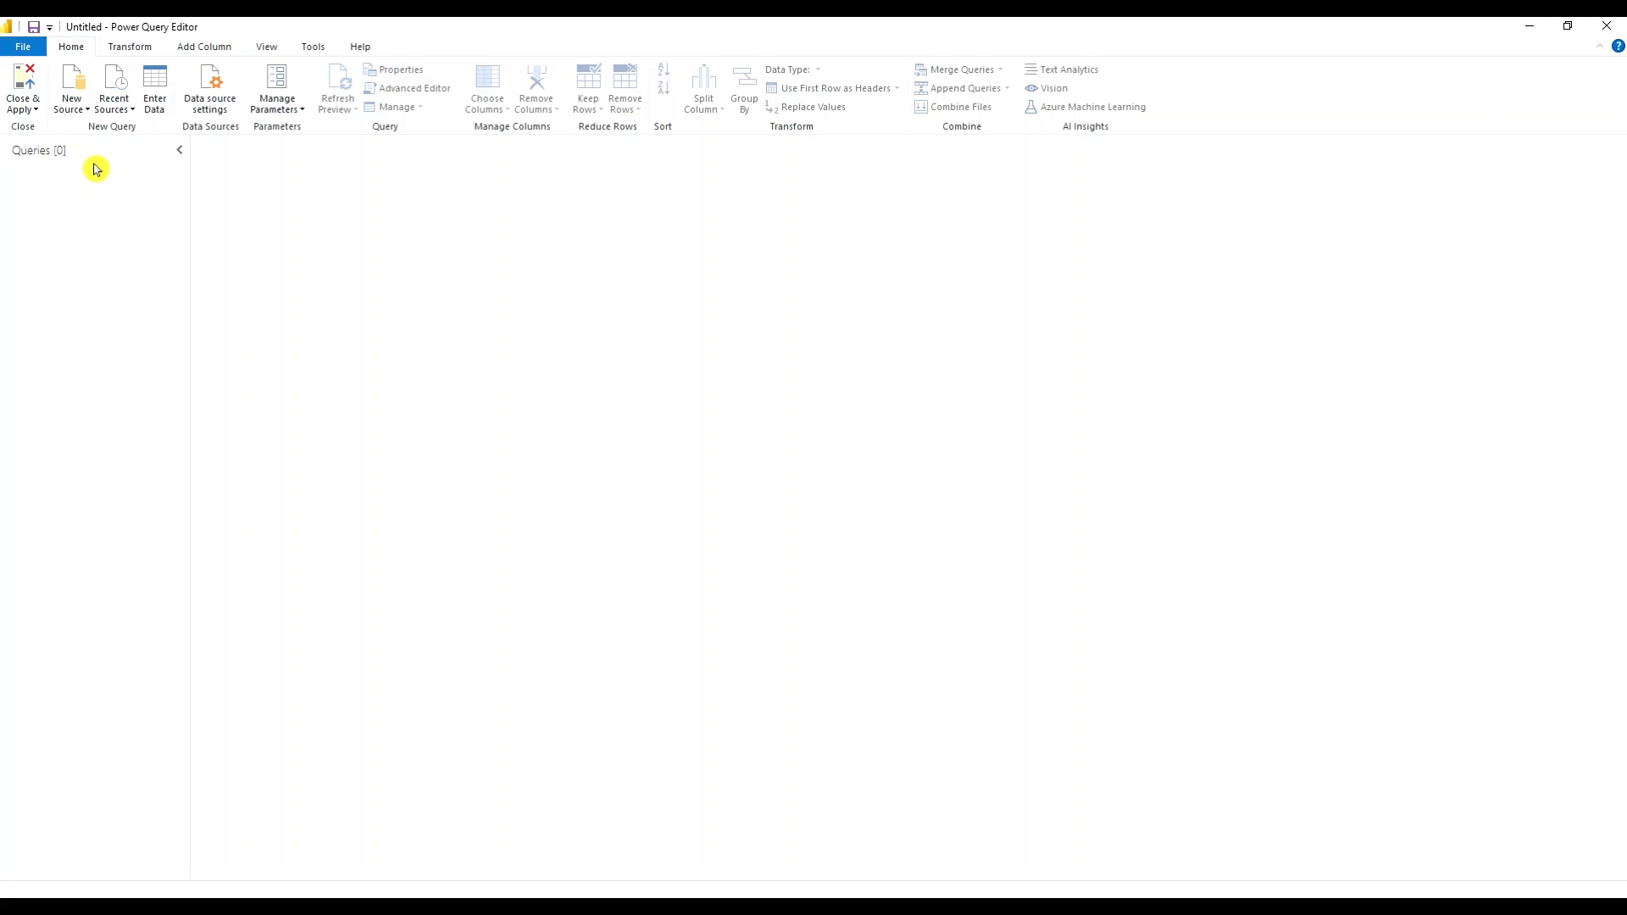
{"action": "left_click", "coordinate": [95, 108]}
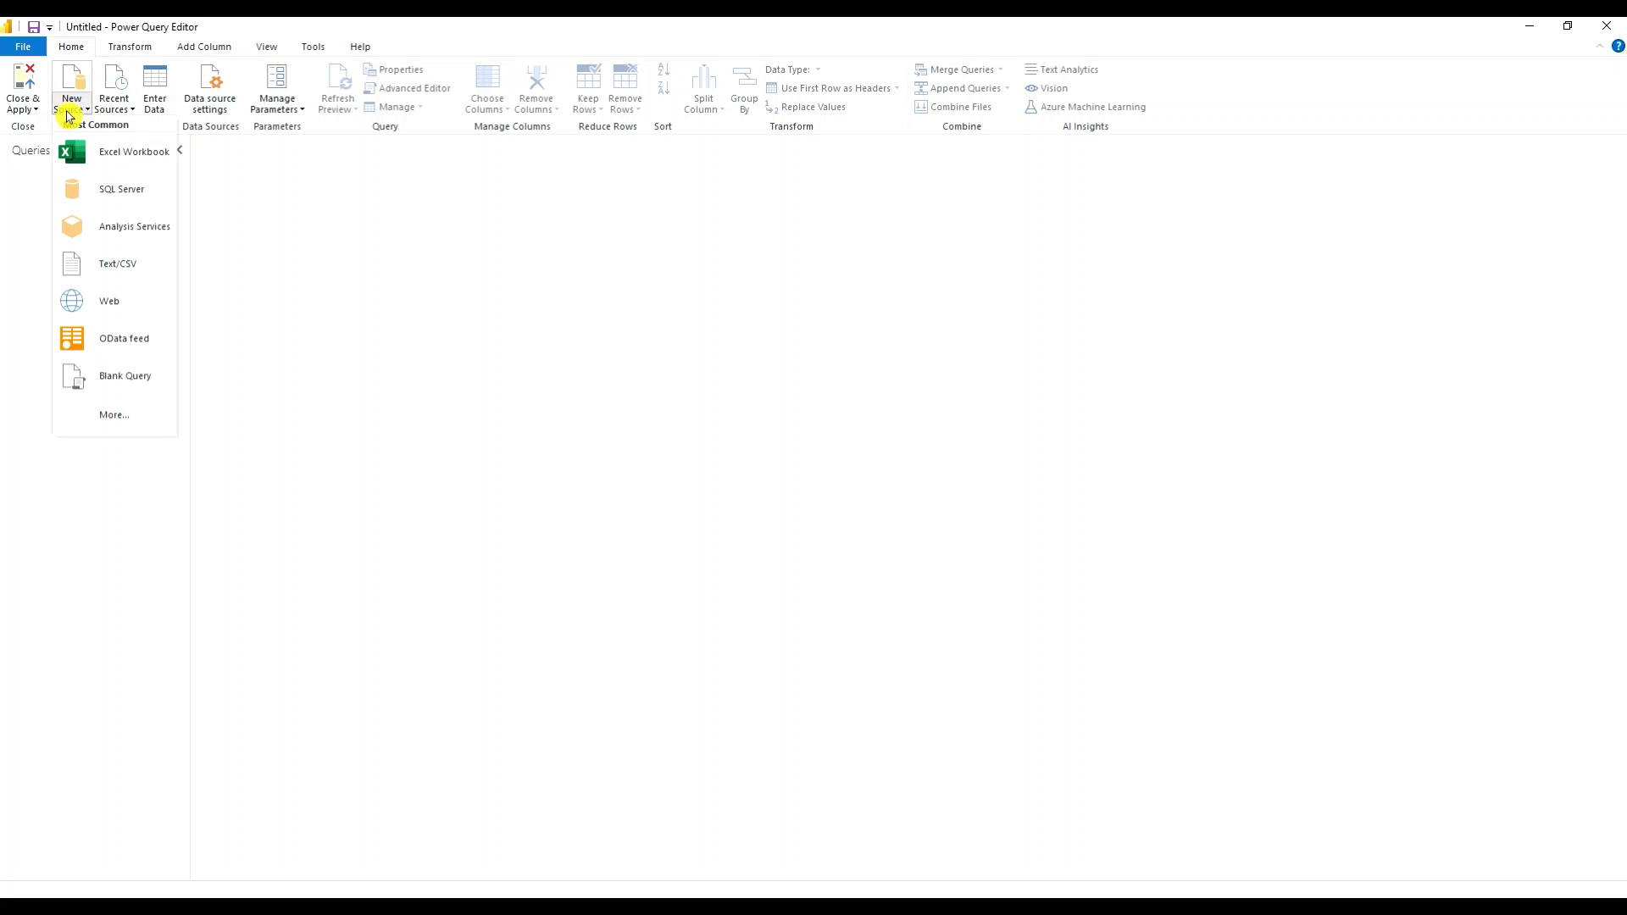
{"action": "left_click", "coordinate": [155, 154]}
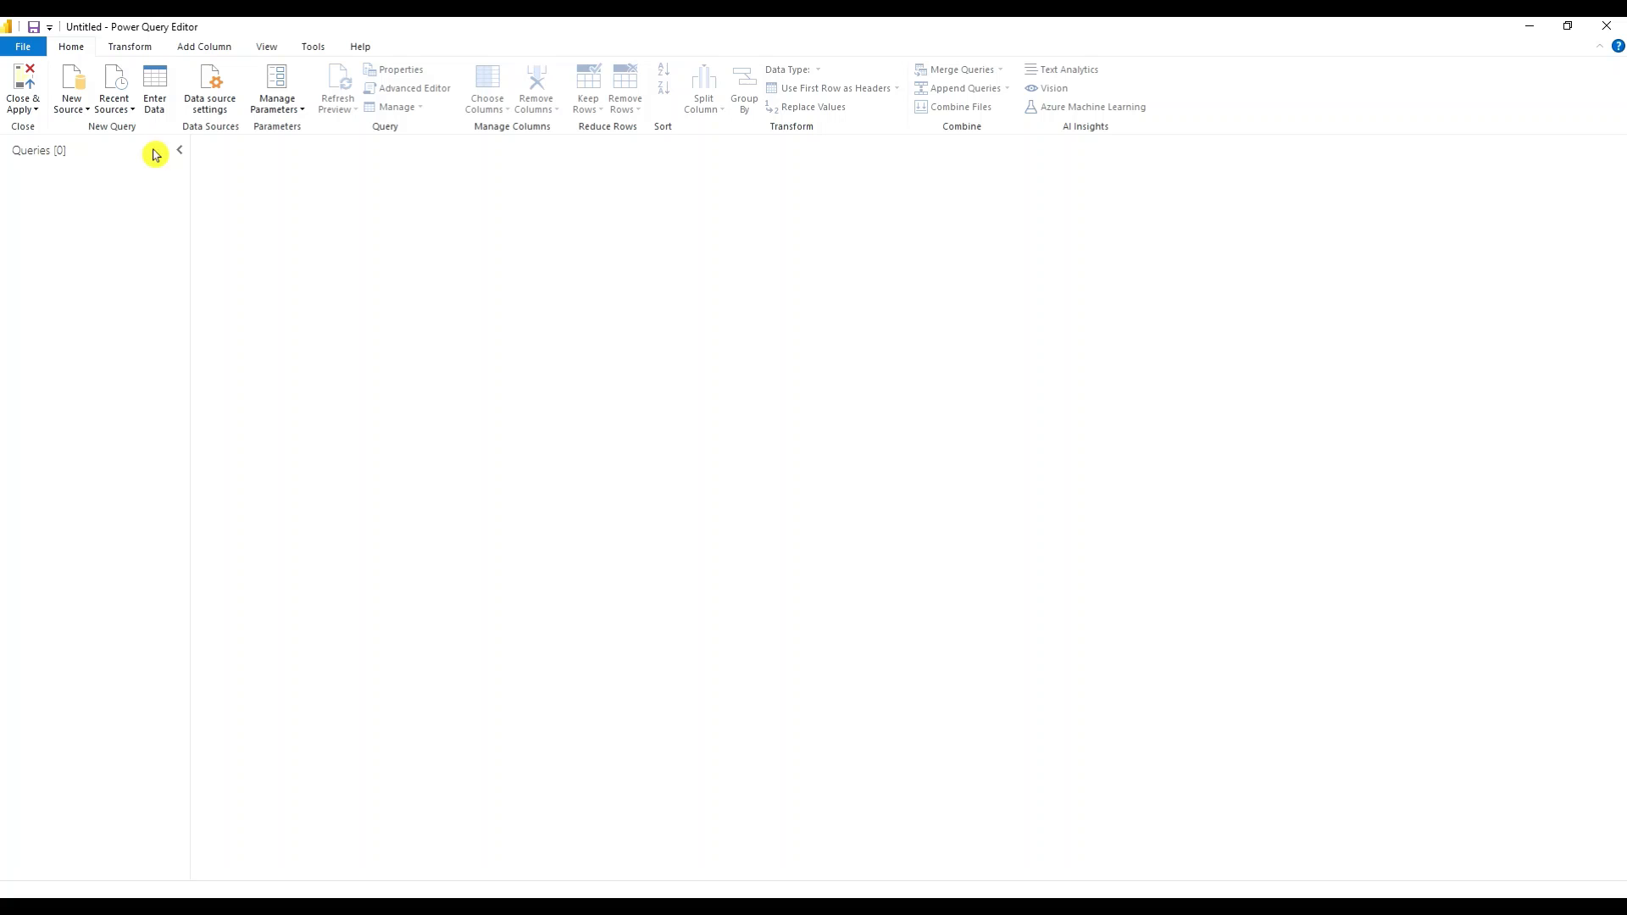
{"action": "left_click", "coordinate": [71, 104]}
{"action": "left_click", "coordinate": [81, 150]}
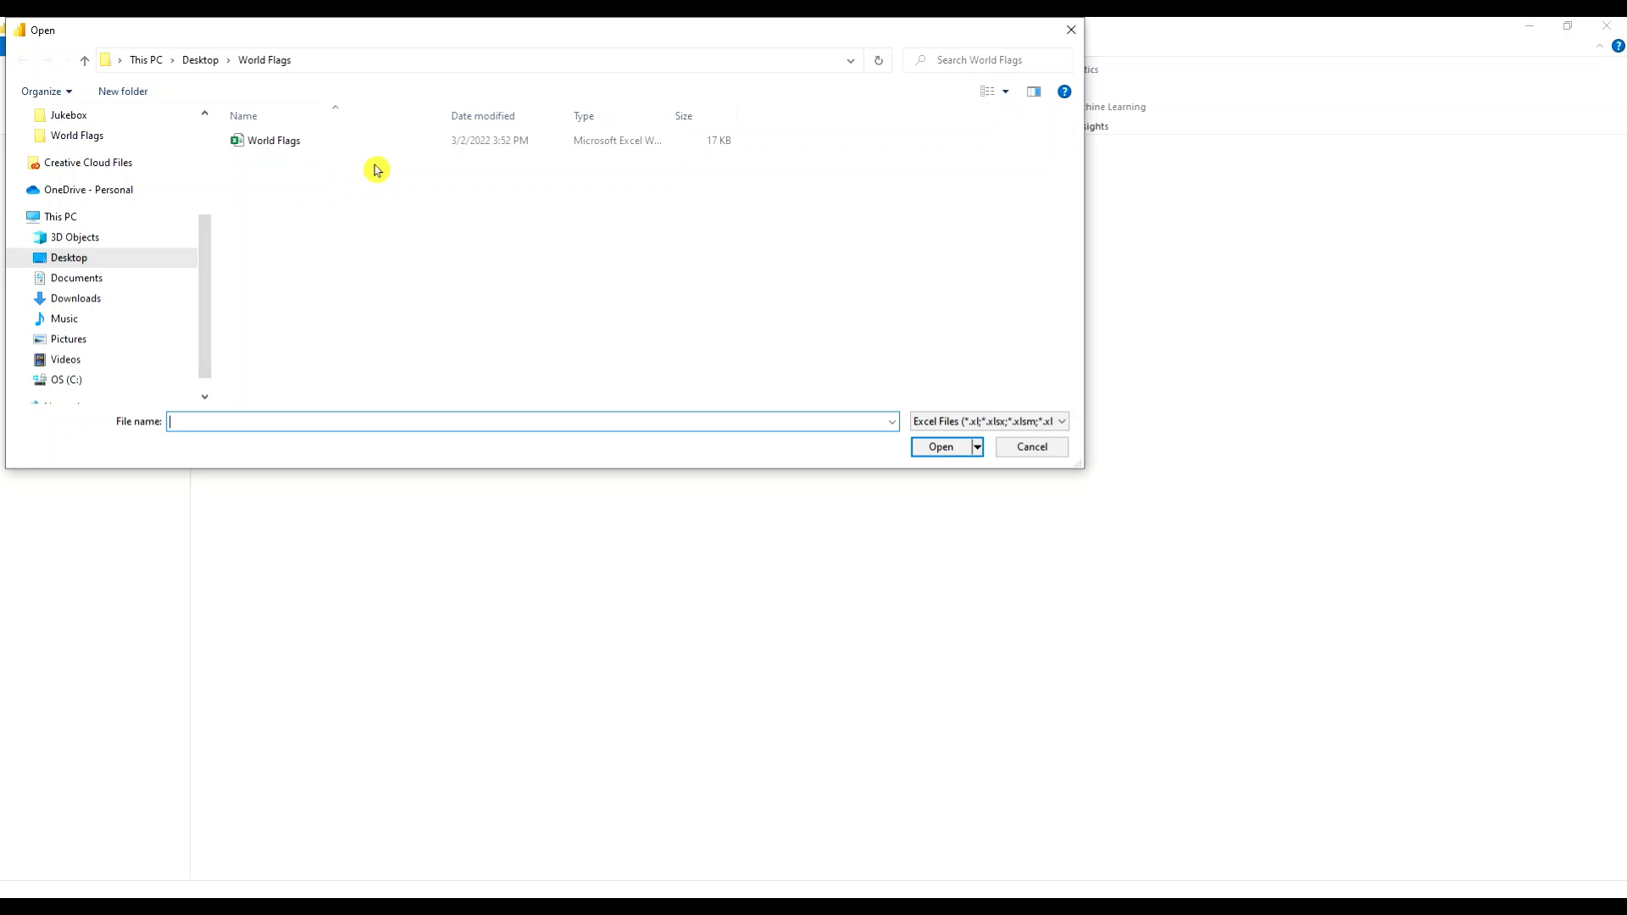
{"action": "left_click", "coordinate": [360, 156]}
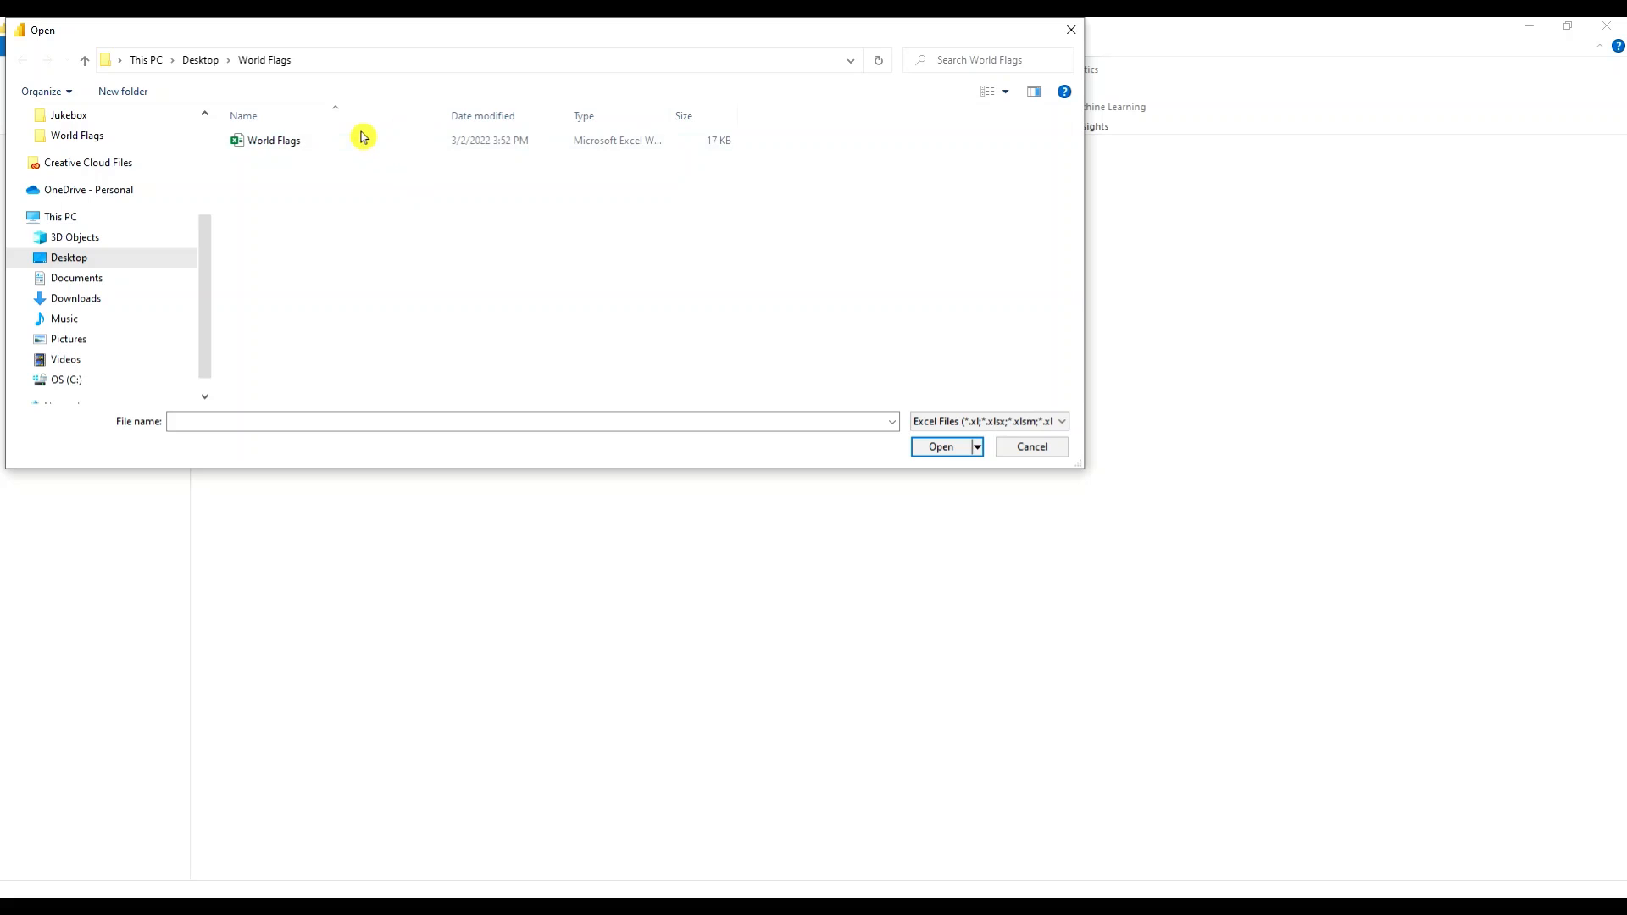
{"action": "left_click", "coordinate": [335, 144]}
{"action": "left_click", "coordinate": [927, 447]}
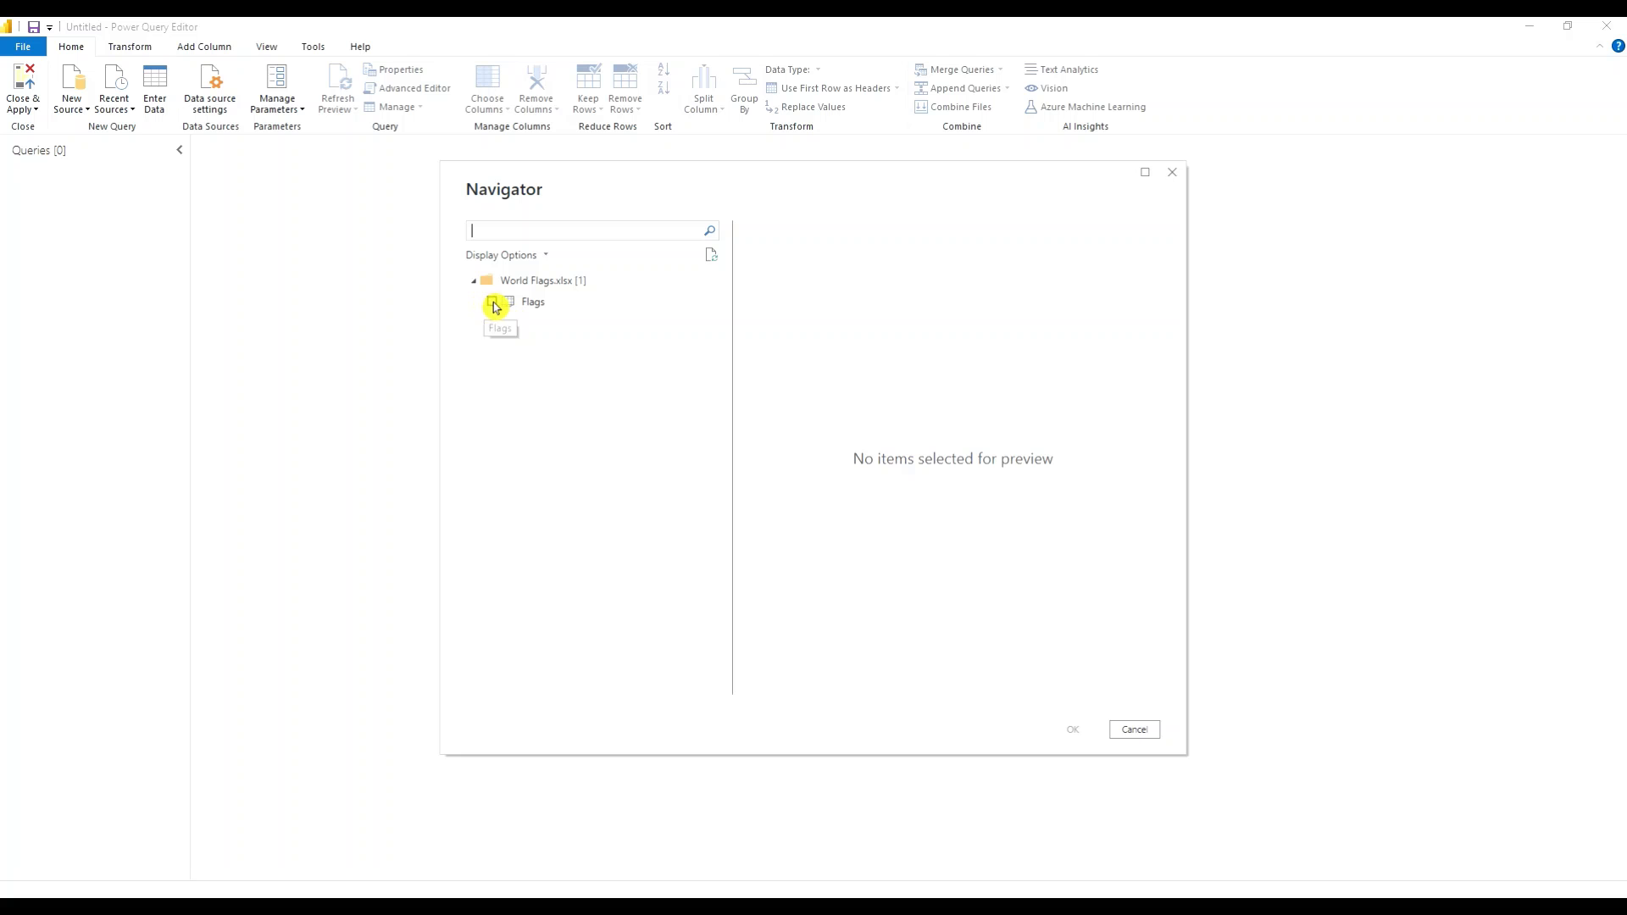
{"action": "left_click", "coordinate": [492, 302]}
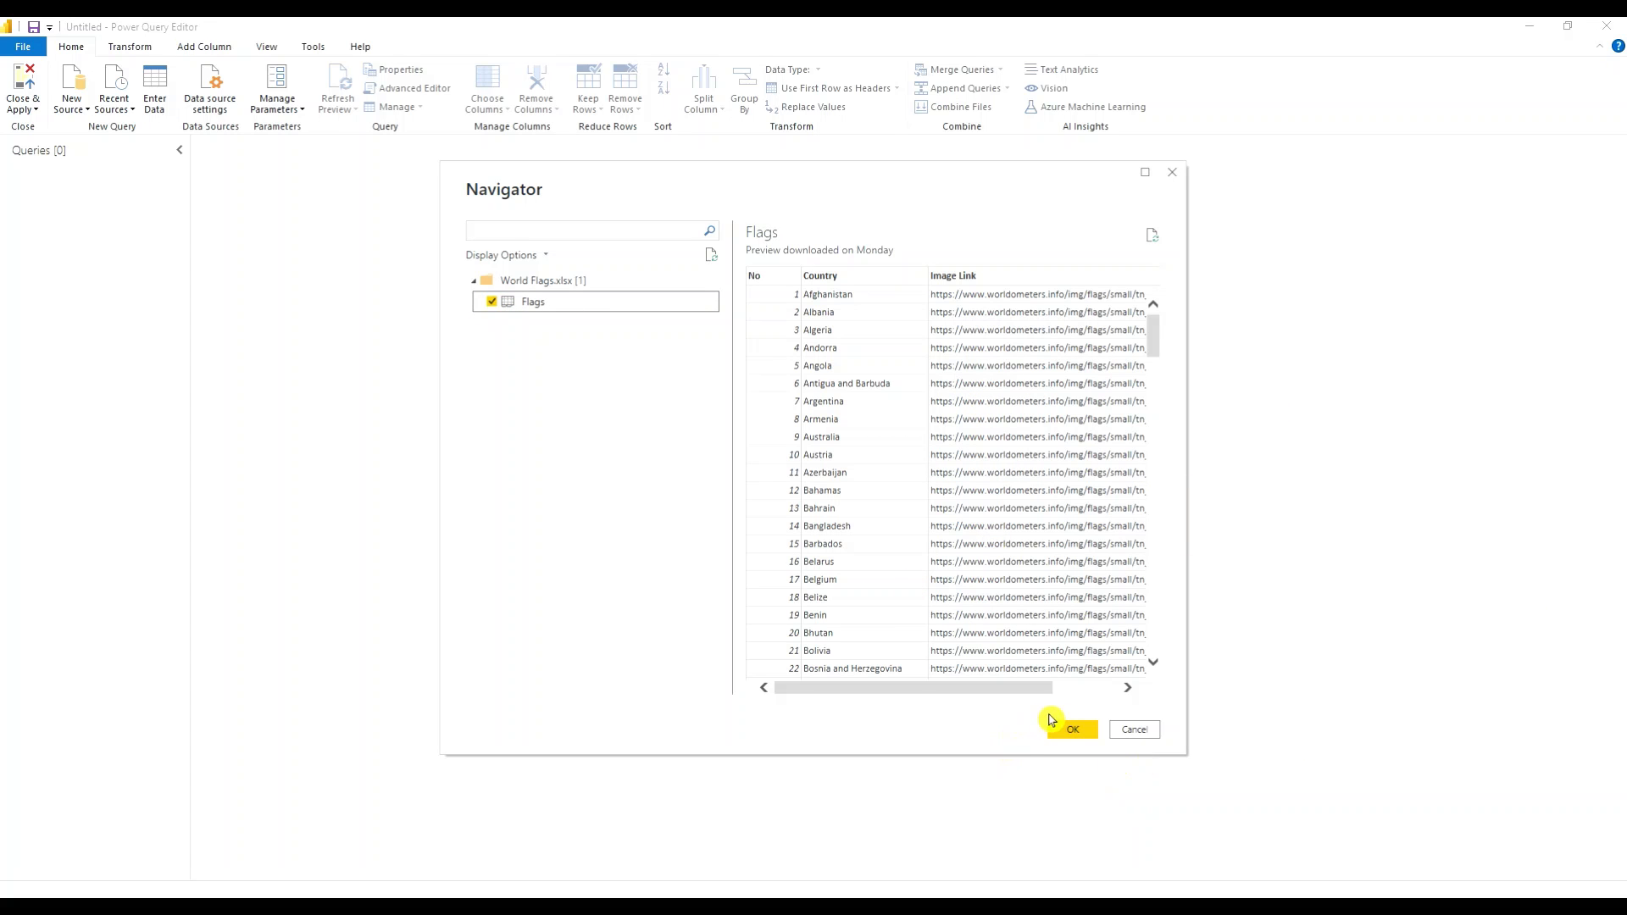
{"action": "left_click", "coordinate": [1070, 729]}
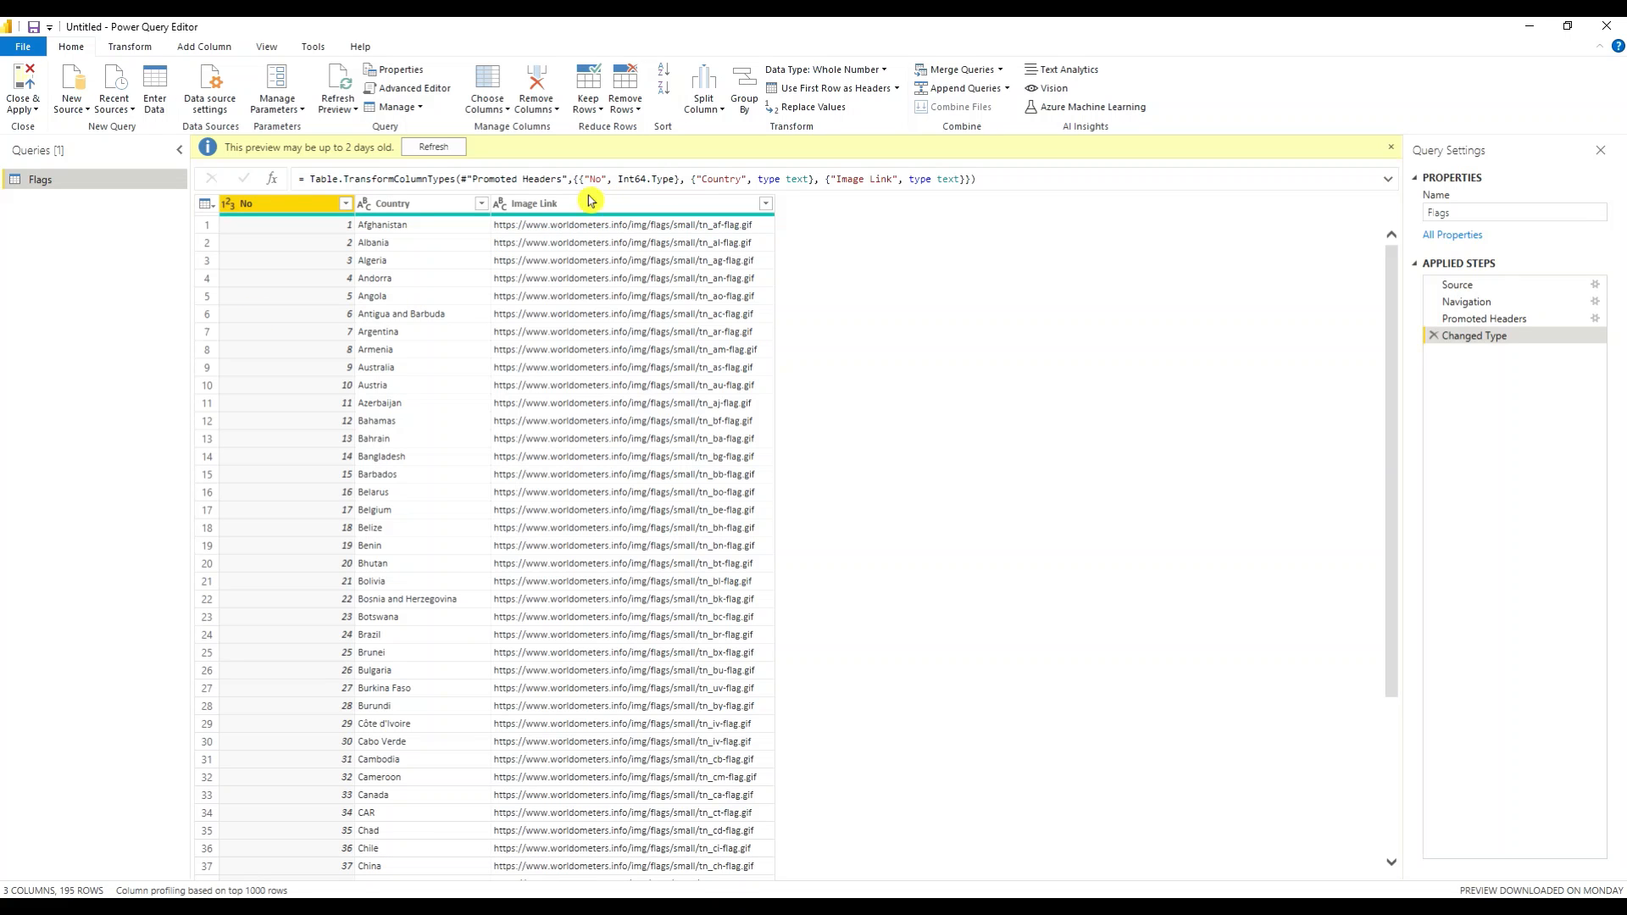
Step: Rename the Image Link column in the Flags query as "What Country Is This?"
{"action": "double_click", "coordinate": [564, 205]}
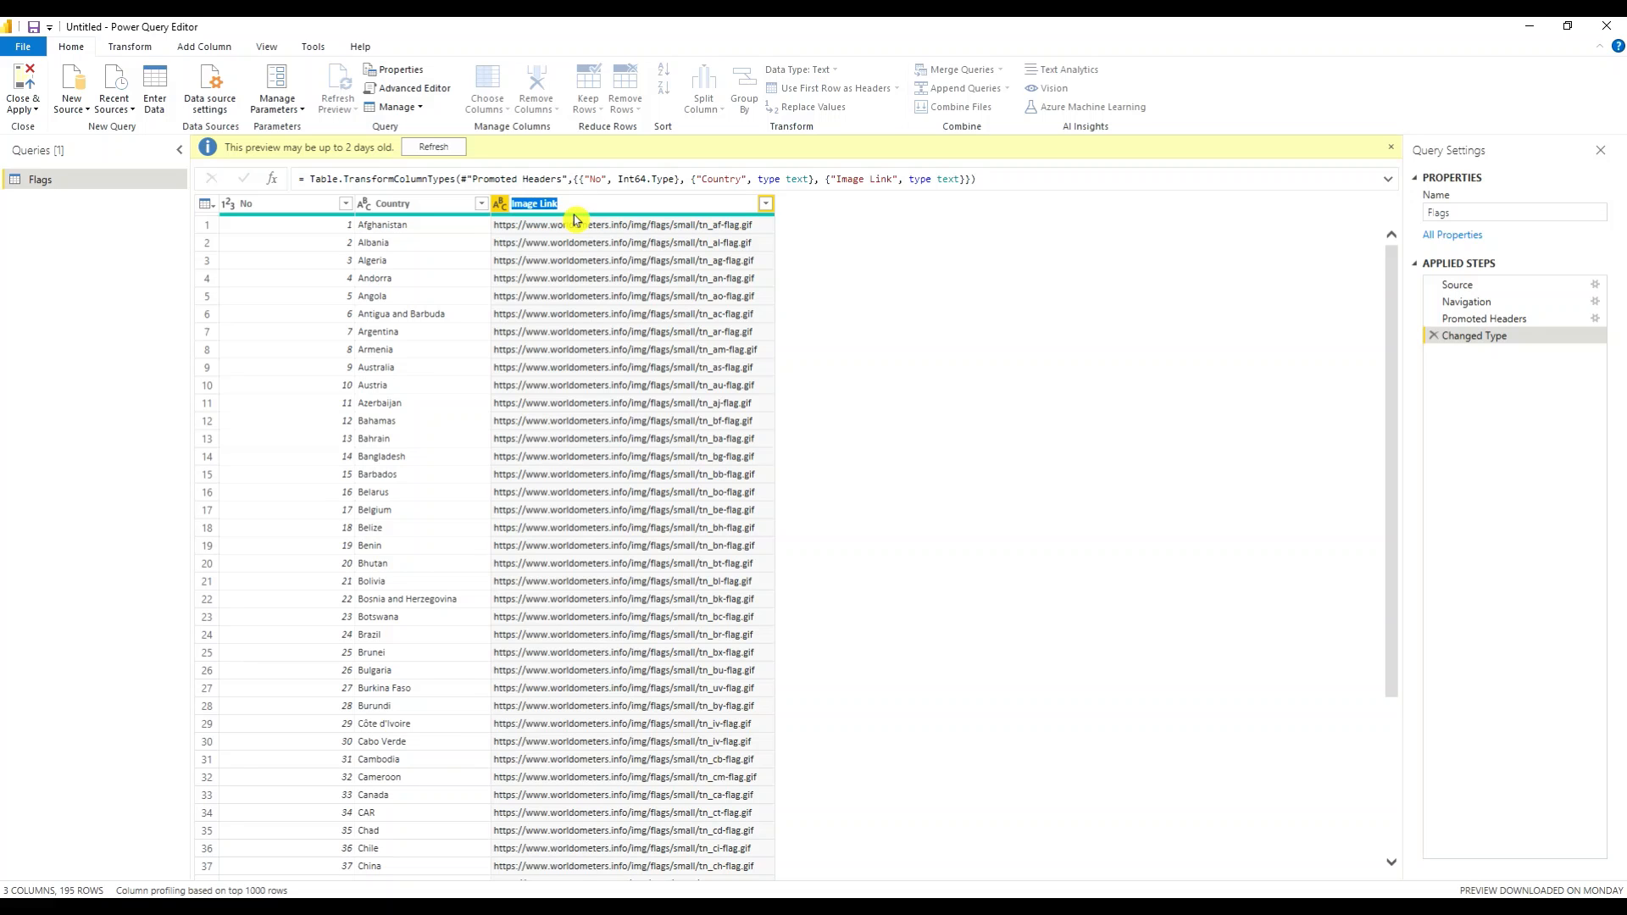
{"action": "type", "text": "What Country Is This"}
{"action": "type", "text": "?"}
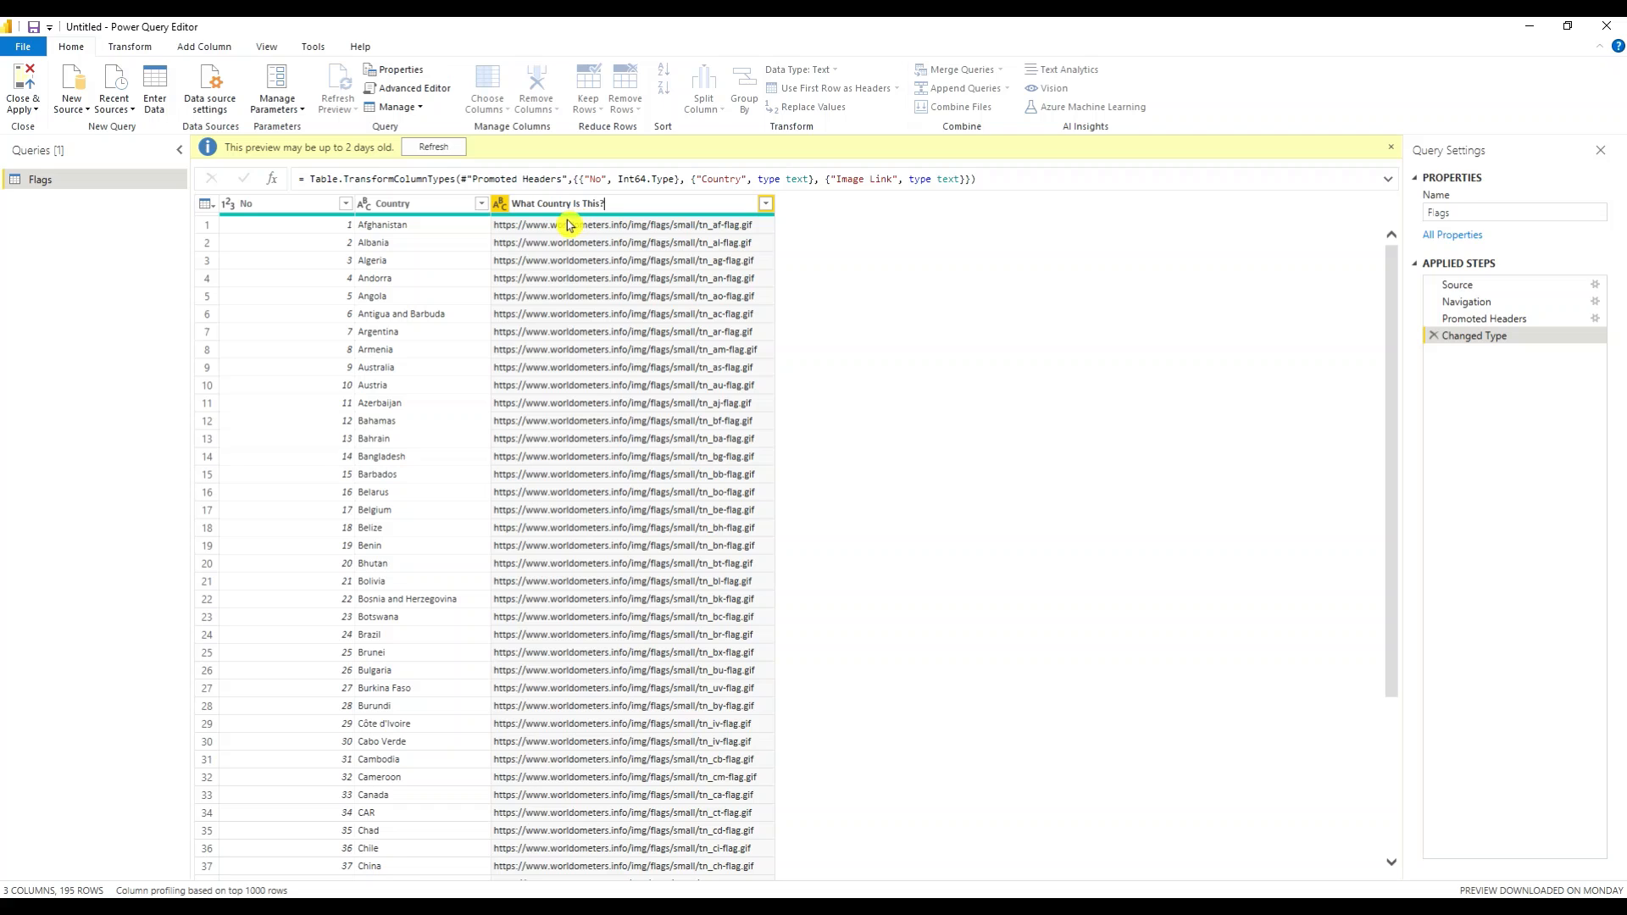
{"action": "key", "text": "Return"}
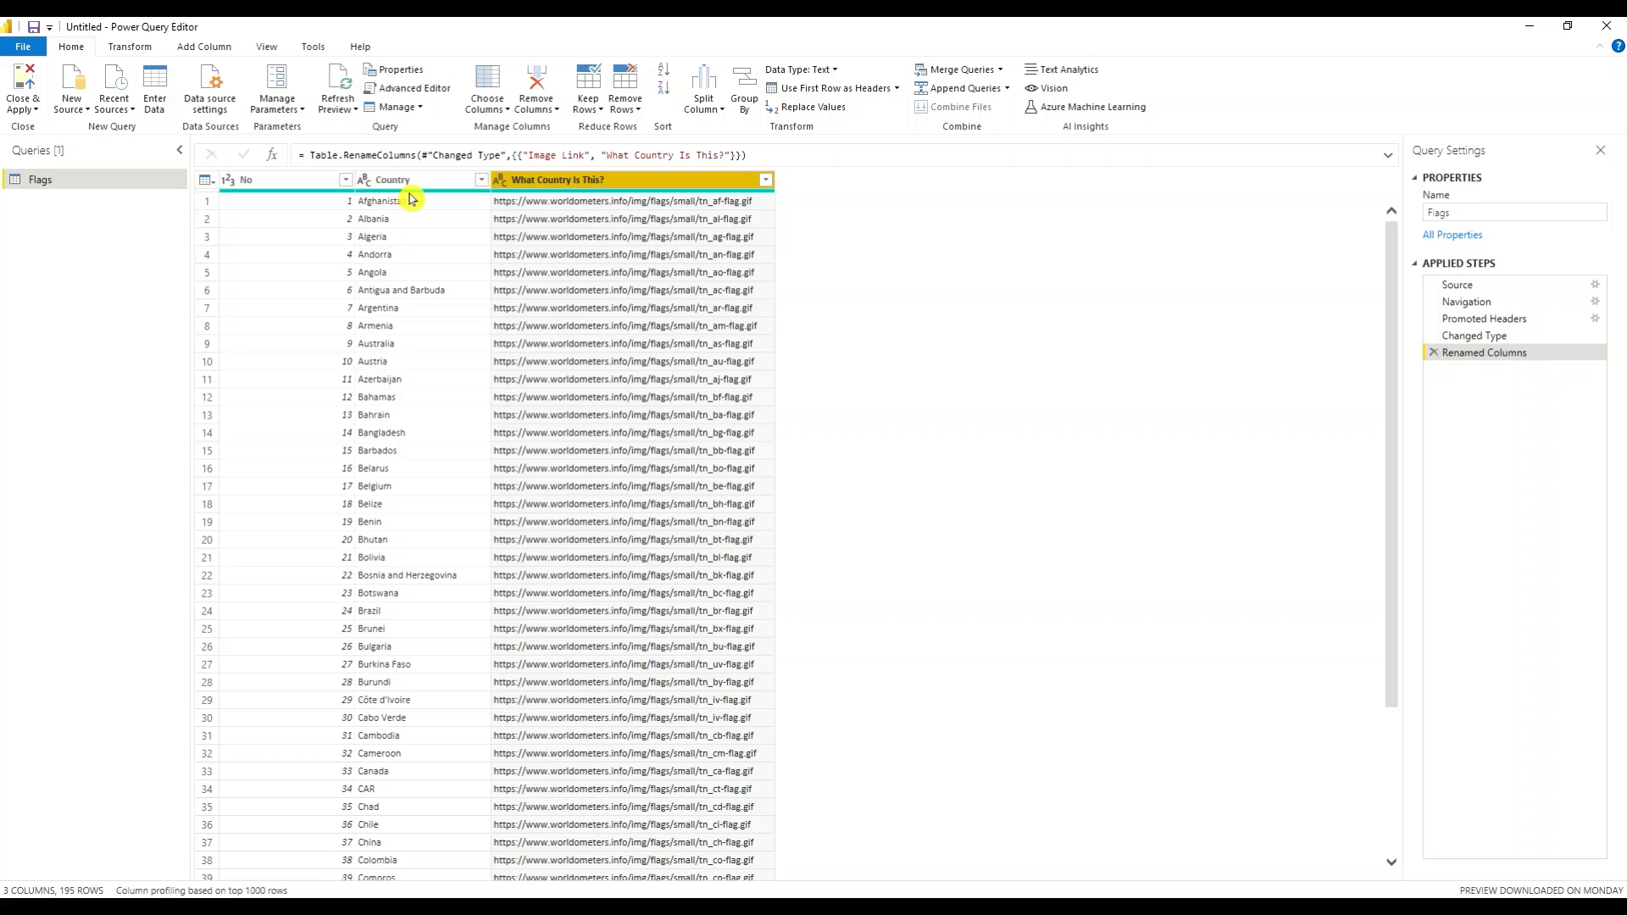
Step: Create a reference of the Flags query and name it Countries
{"action": "right_click", "coordinate": [67, 185]}
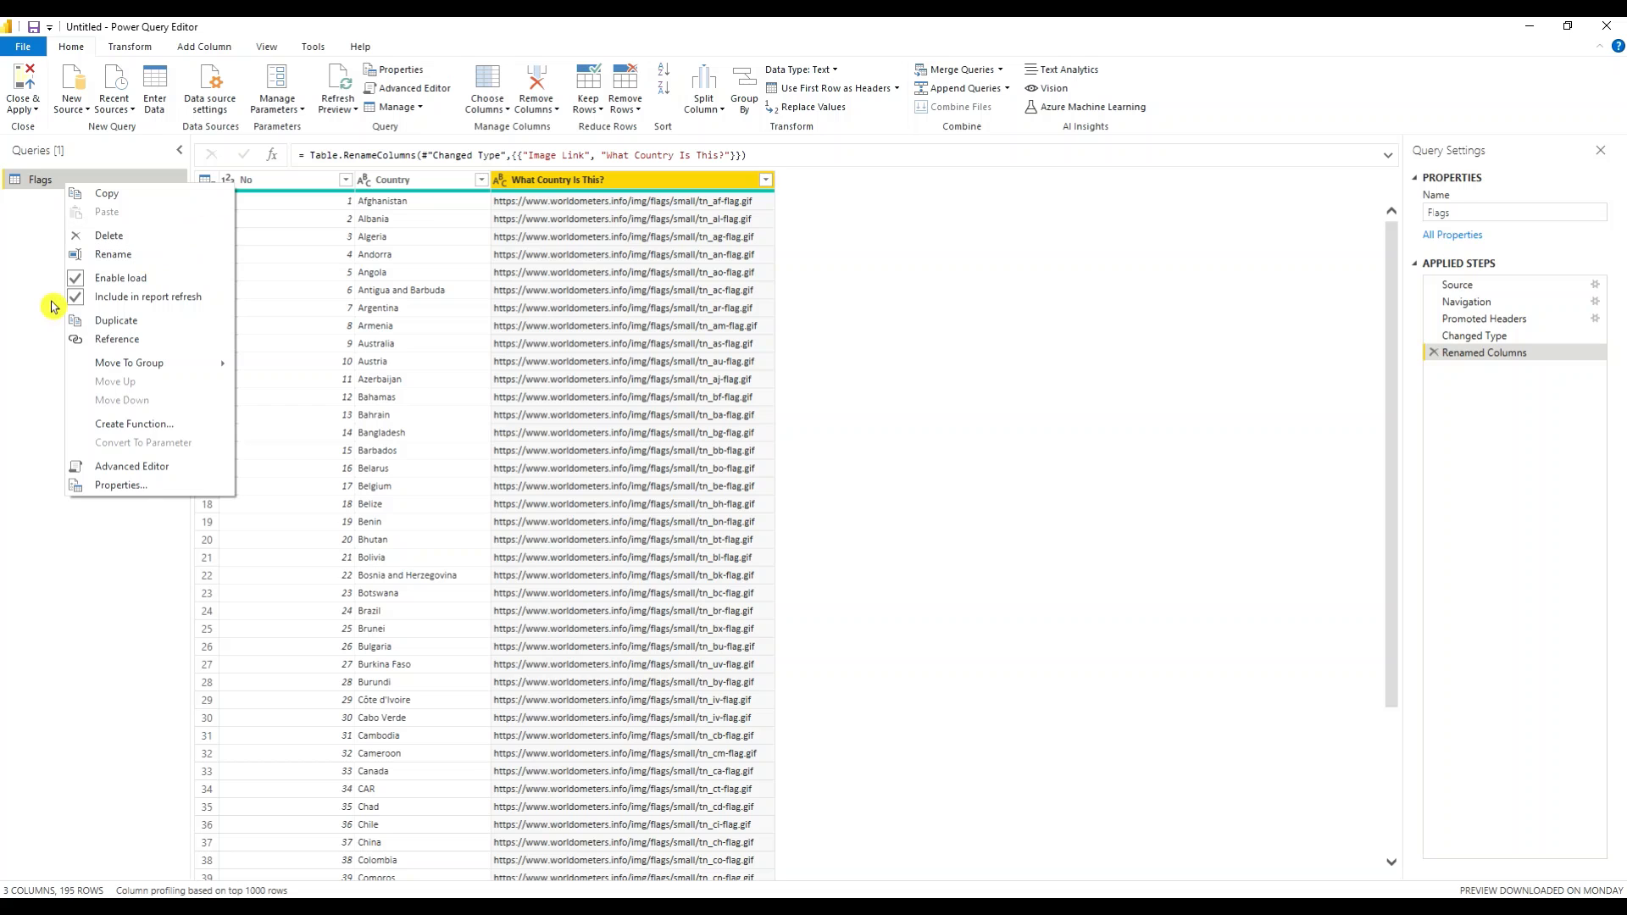
{"action": "left_click", "coordinate": [102, 338]}
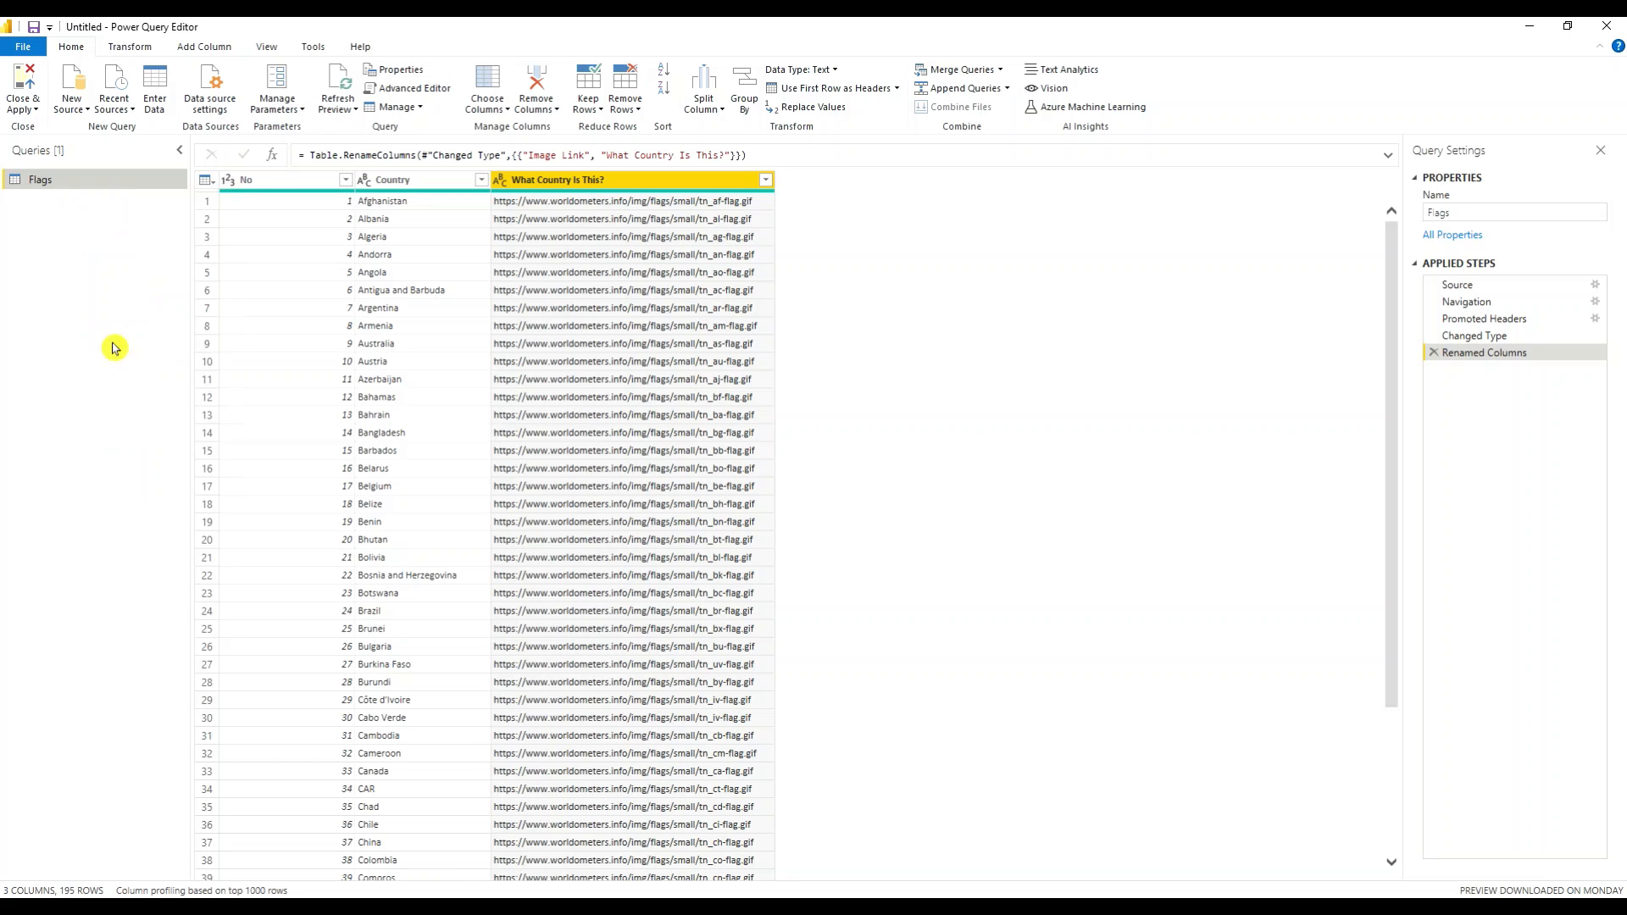
{"action": "double_click", "coordinate": [113, 201]}
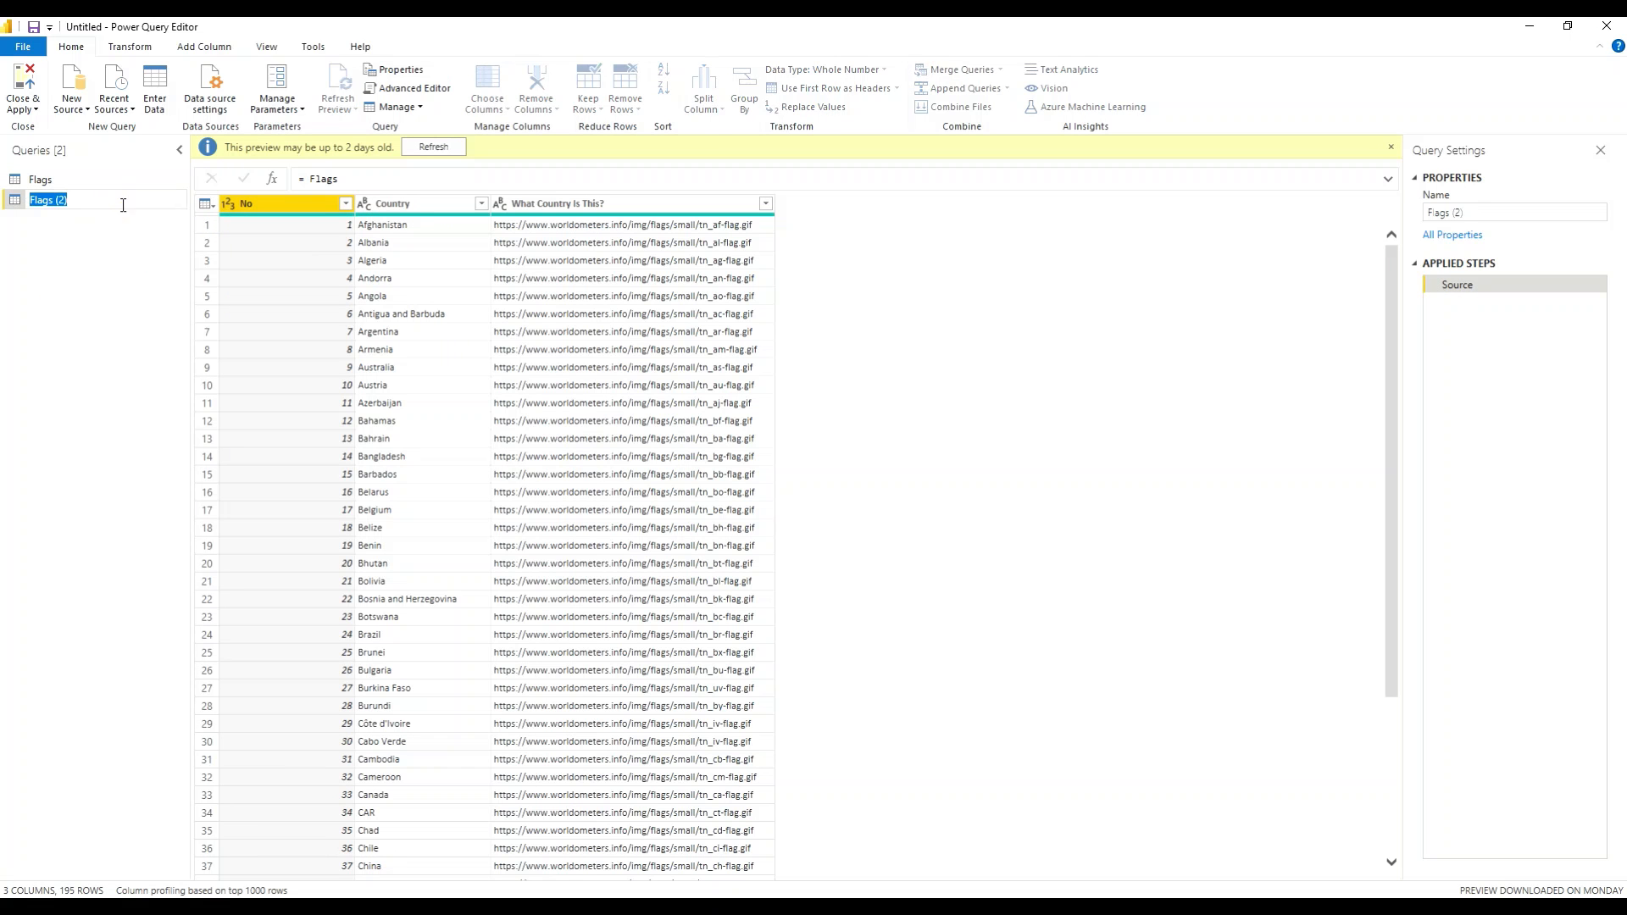
{"action": "type", "text": "Countries"}
{"action": "key", "text": "Return"}
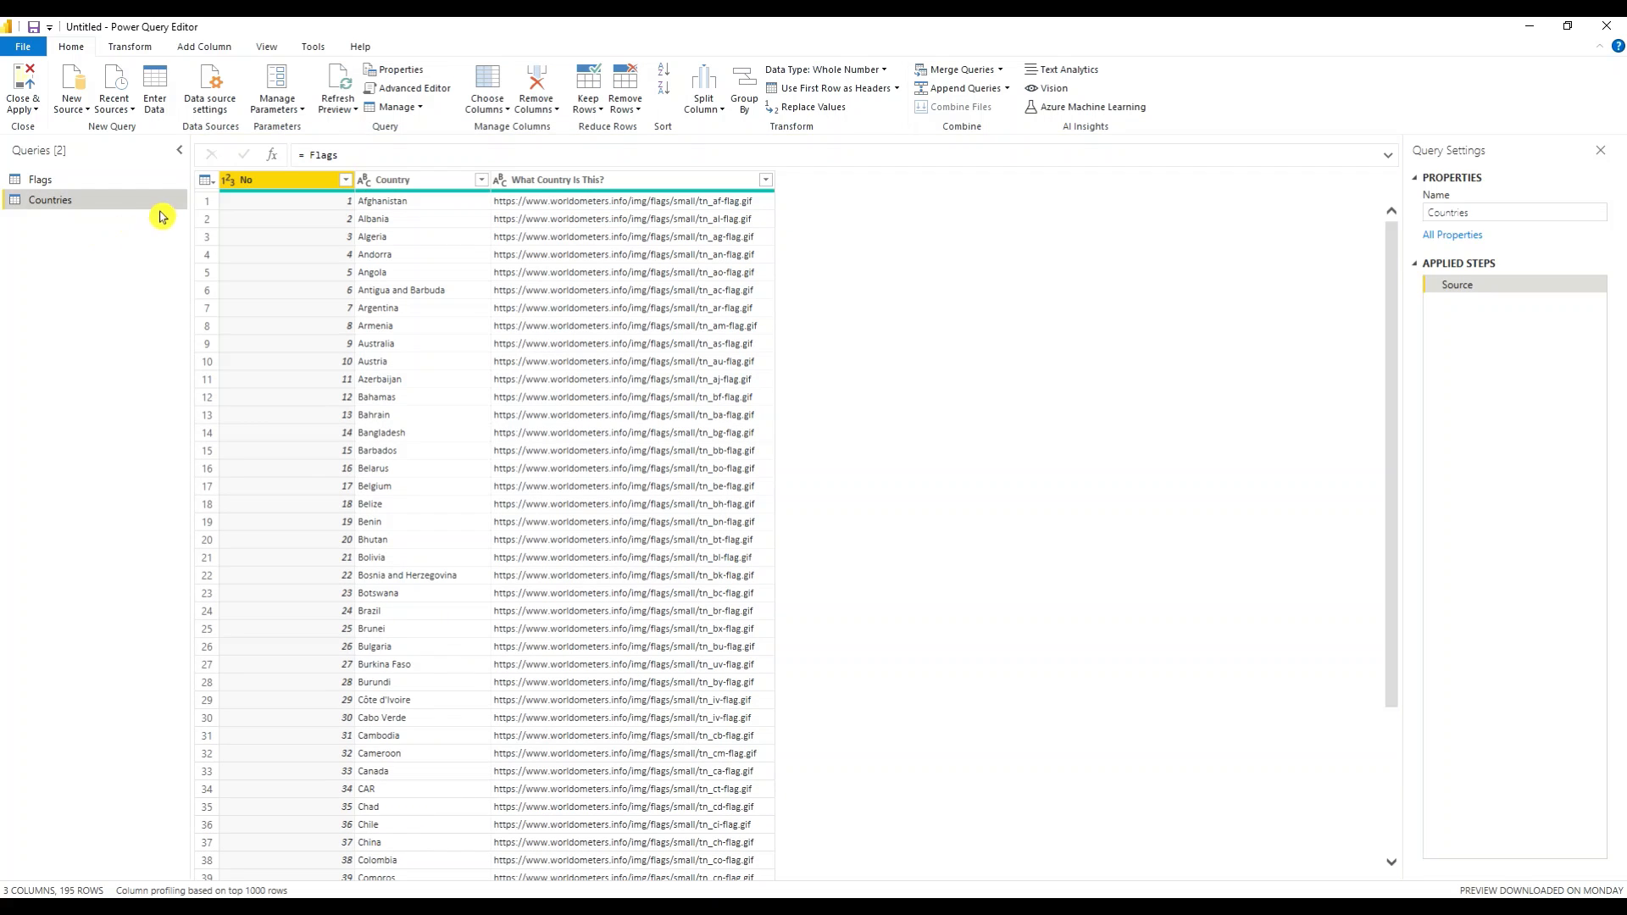
Step: Choose the columns of the Countries query so that only Country is kept
{"action": "left_click", "coordinate": [487, 113]}
{"action": "left_click", "coordinate": [536, 128]}
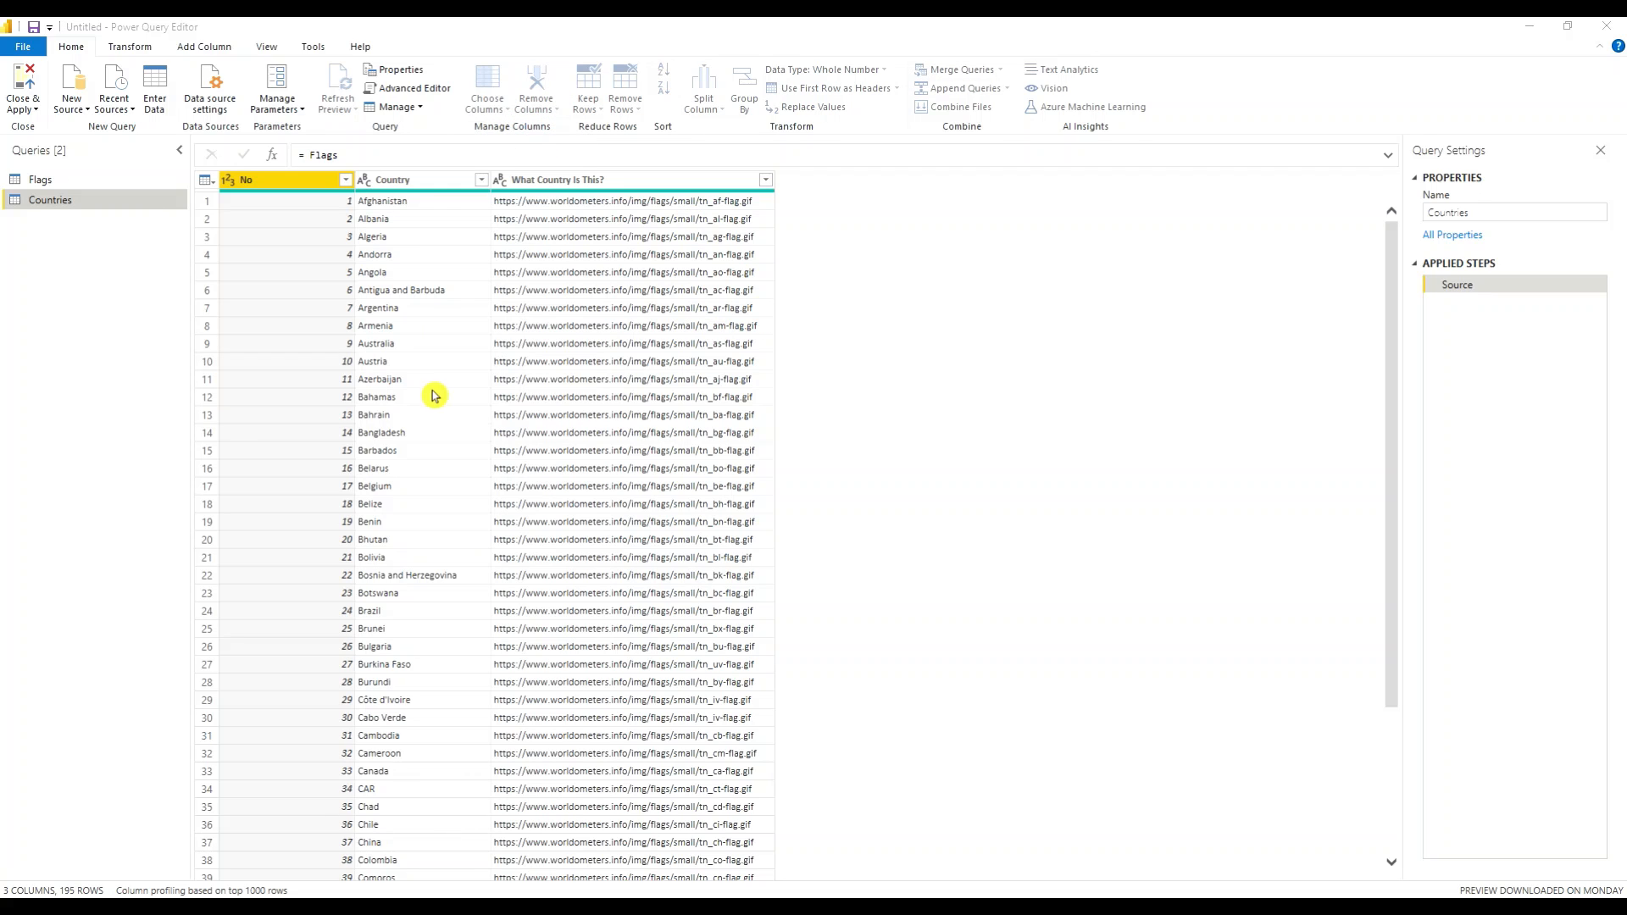
{"action": "left_click", "coordinate": [703, 306]}
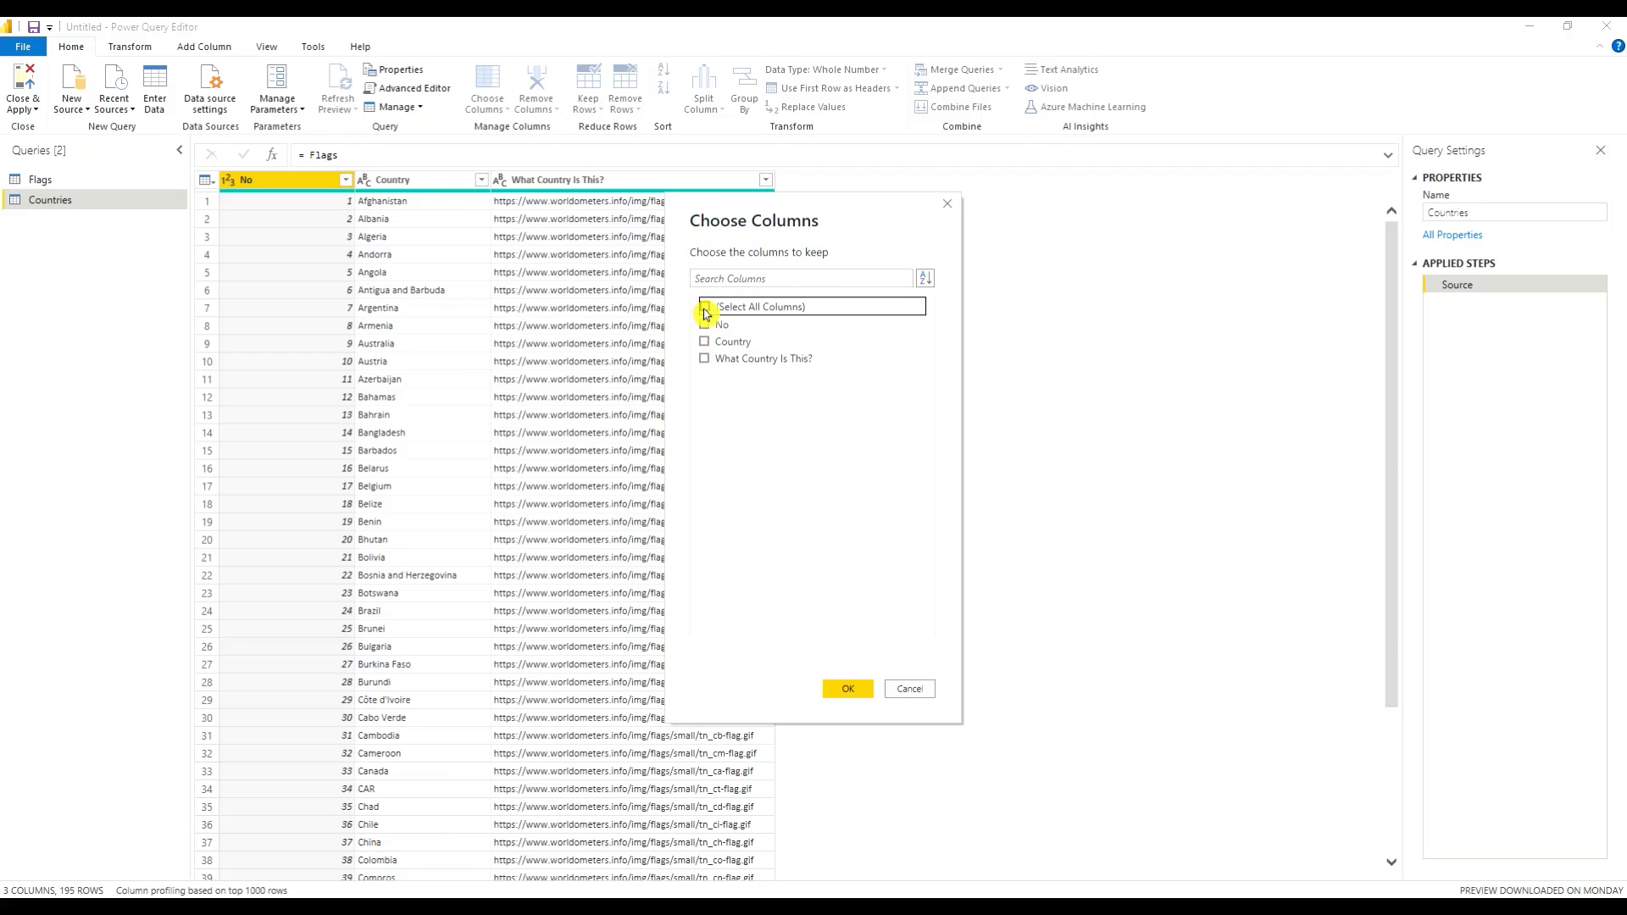
{"action": "left_click", "coordinate": [710, 340]}
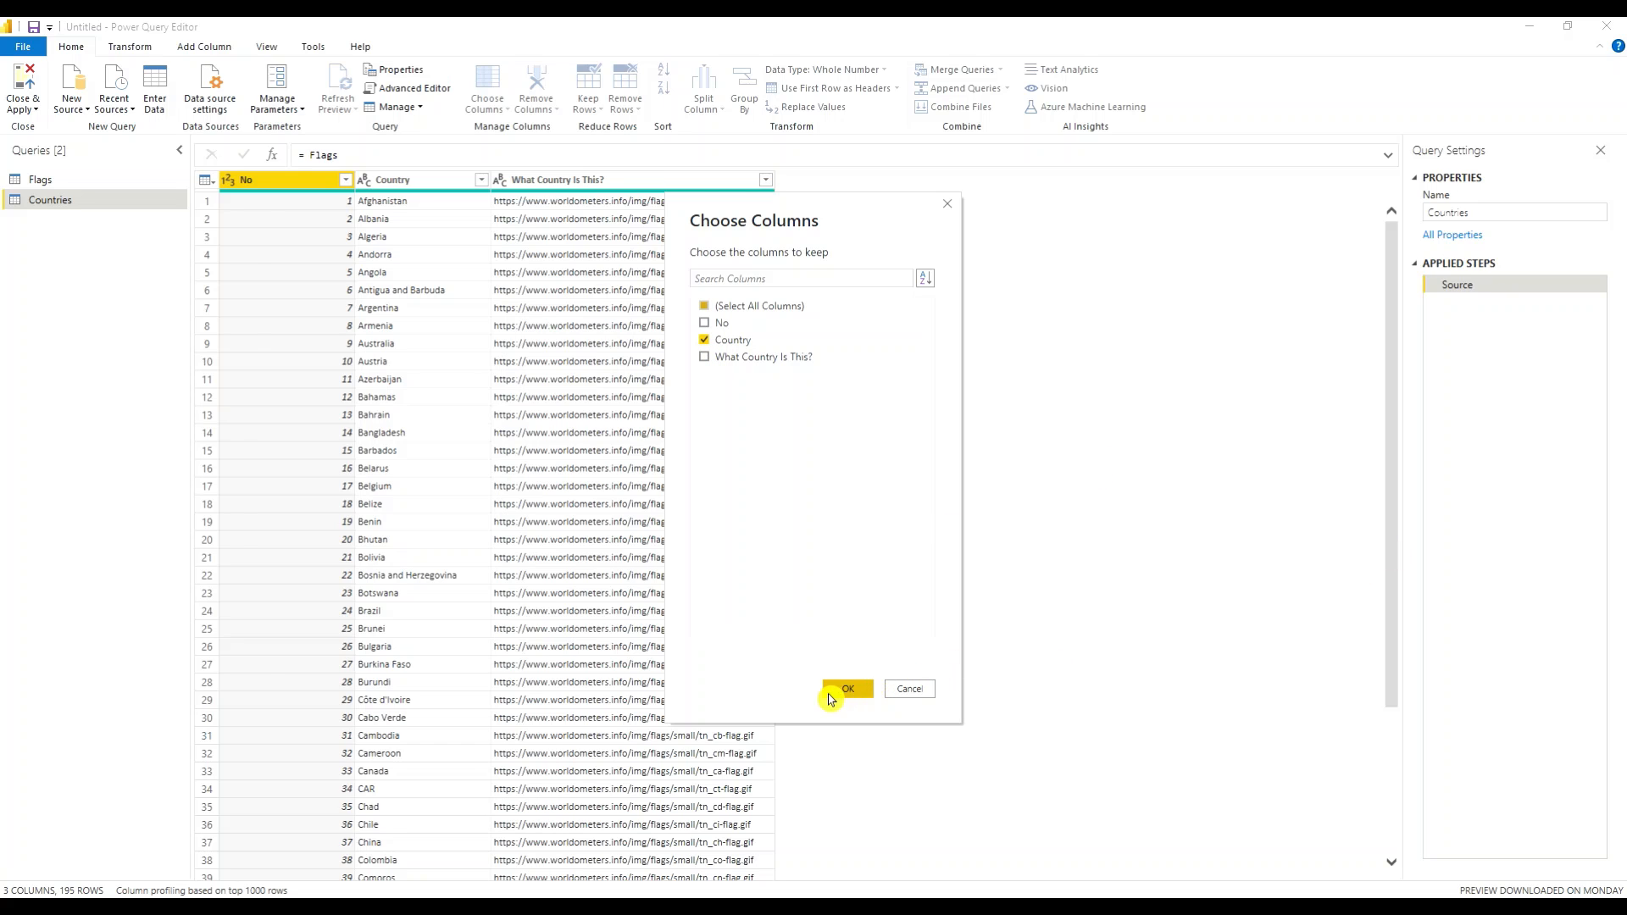
{"action": "left_click", "coordinate": [839, 690]}
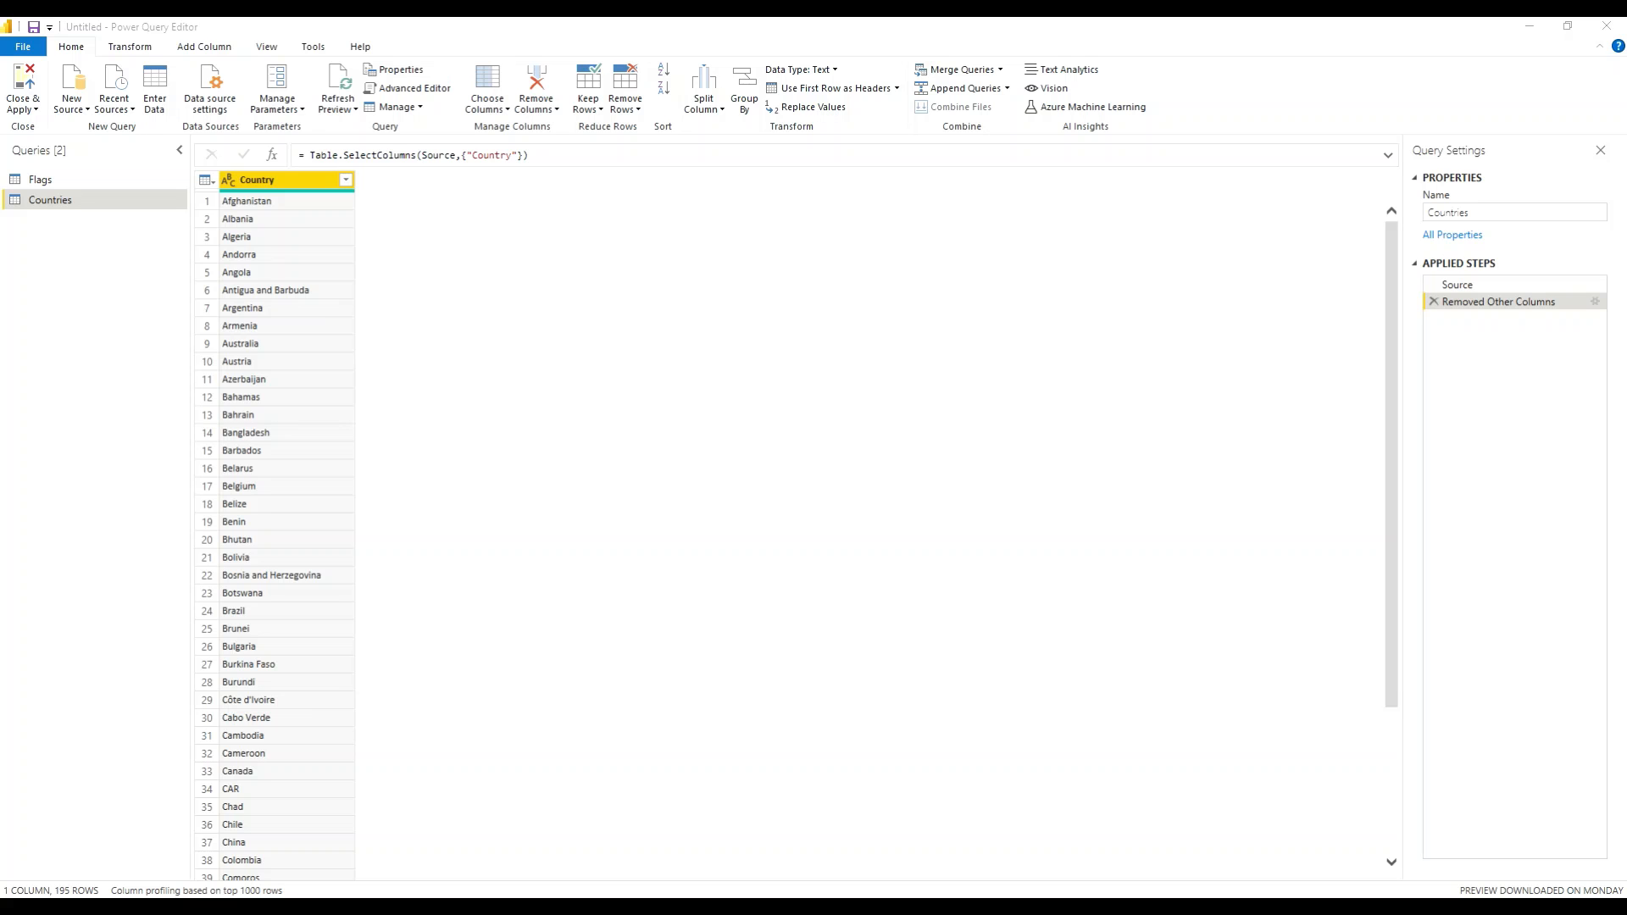
Step: Review the full list of country names in the Countries query
{"action": "scroll", "coordinate": [398, 691], "scroll_direction": "down", "scroll_amount": 20}
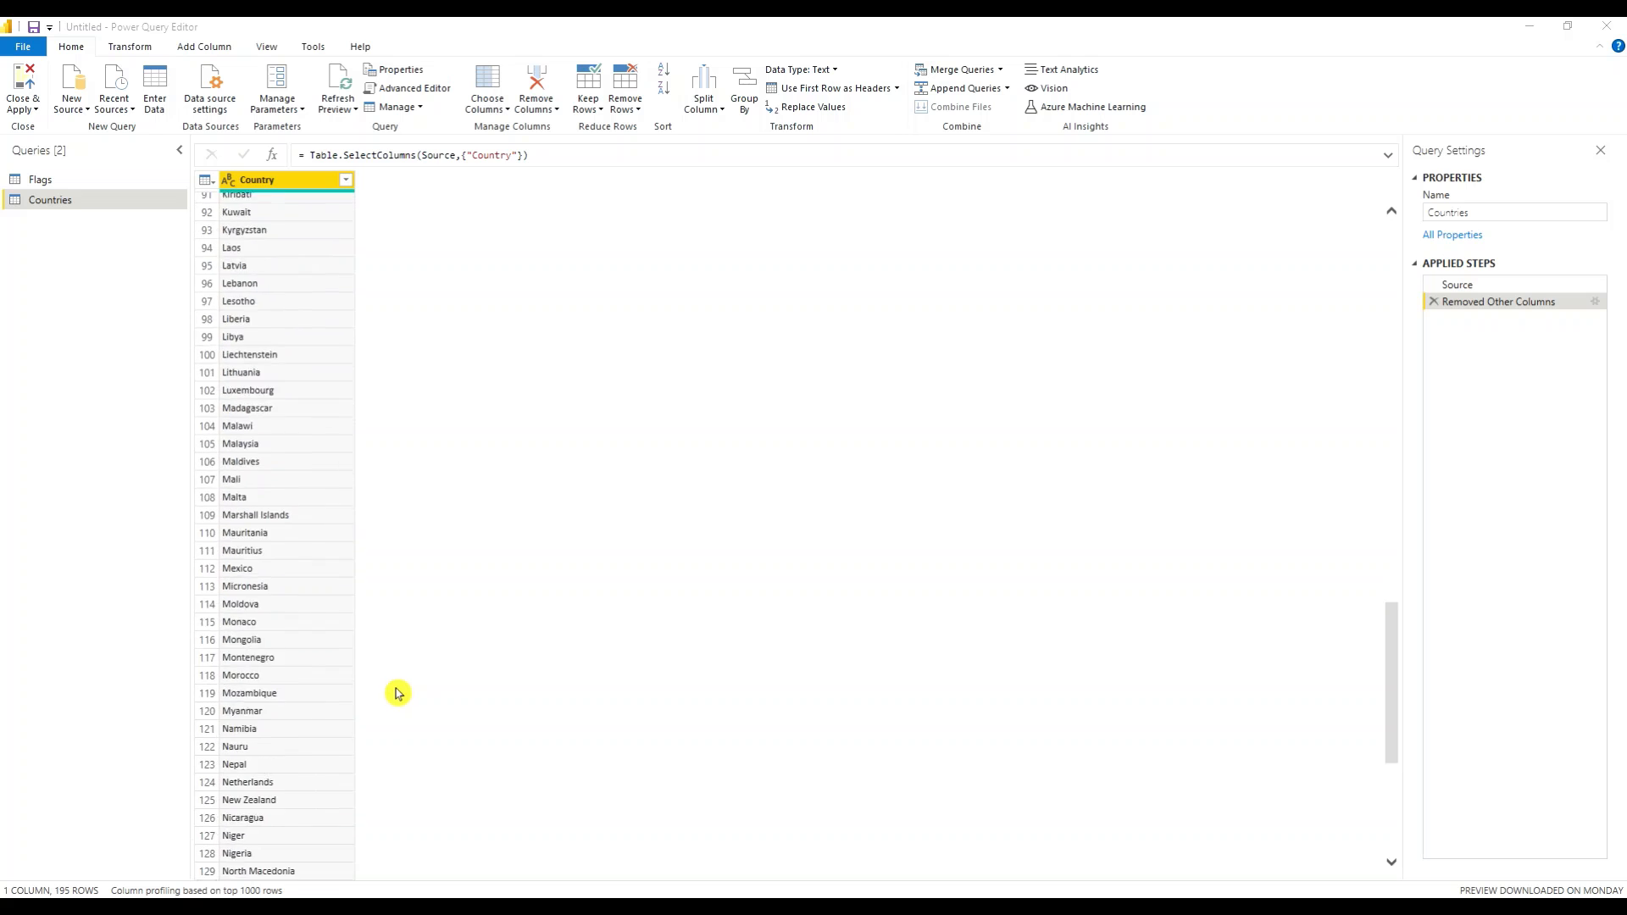
{"action": "scroll", "coordinate": [398, 693], "scroll_direction": "down", "scroll_amount": 20}
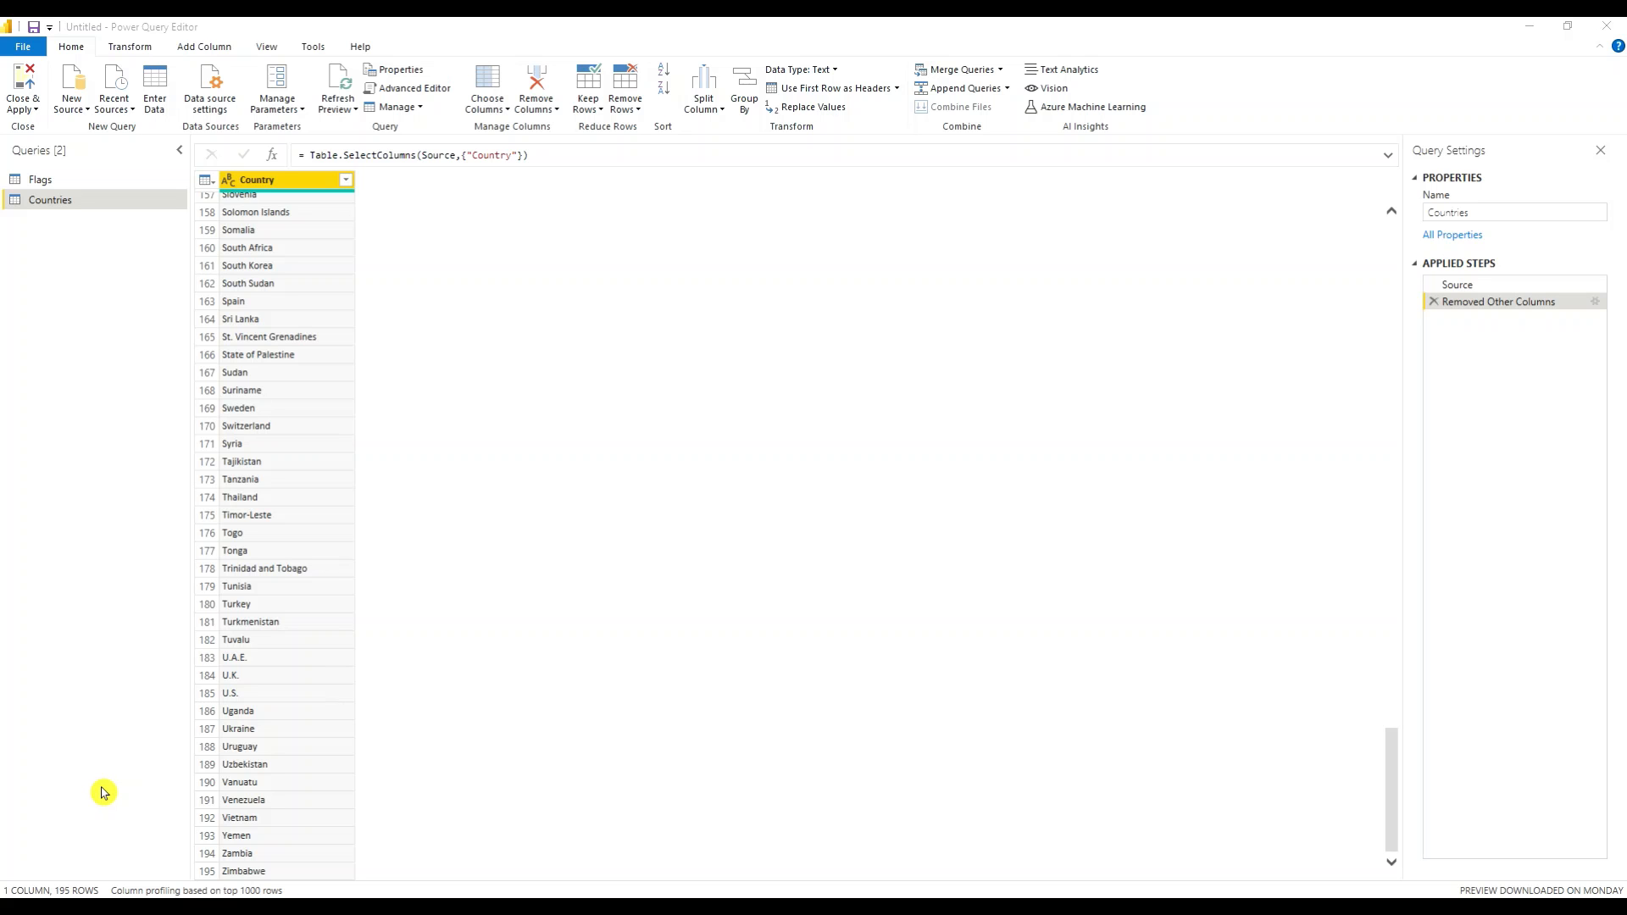
{"action": "scroll", "coordinate": [597, 578], "scroll_direction": "up", "scroll_amount": 20}
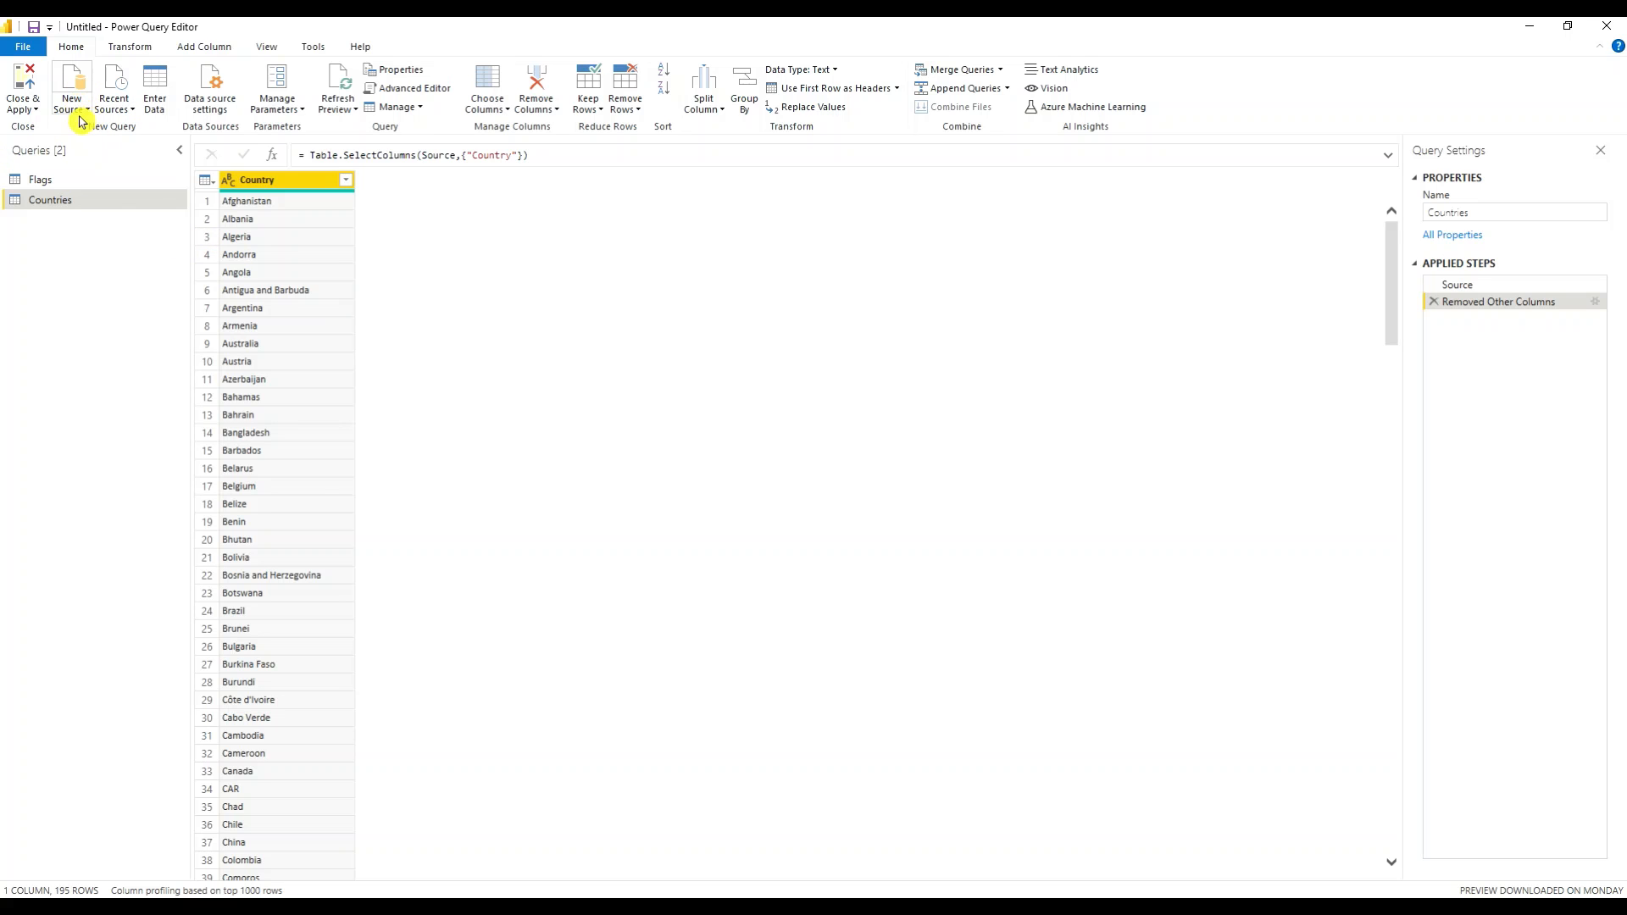
Step: Create a blank query with the formula = Number.RandomBetween(1, 196)
{"action": "left_click", "coordinate": [75, 111]}
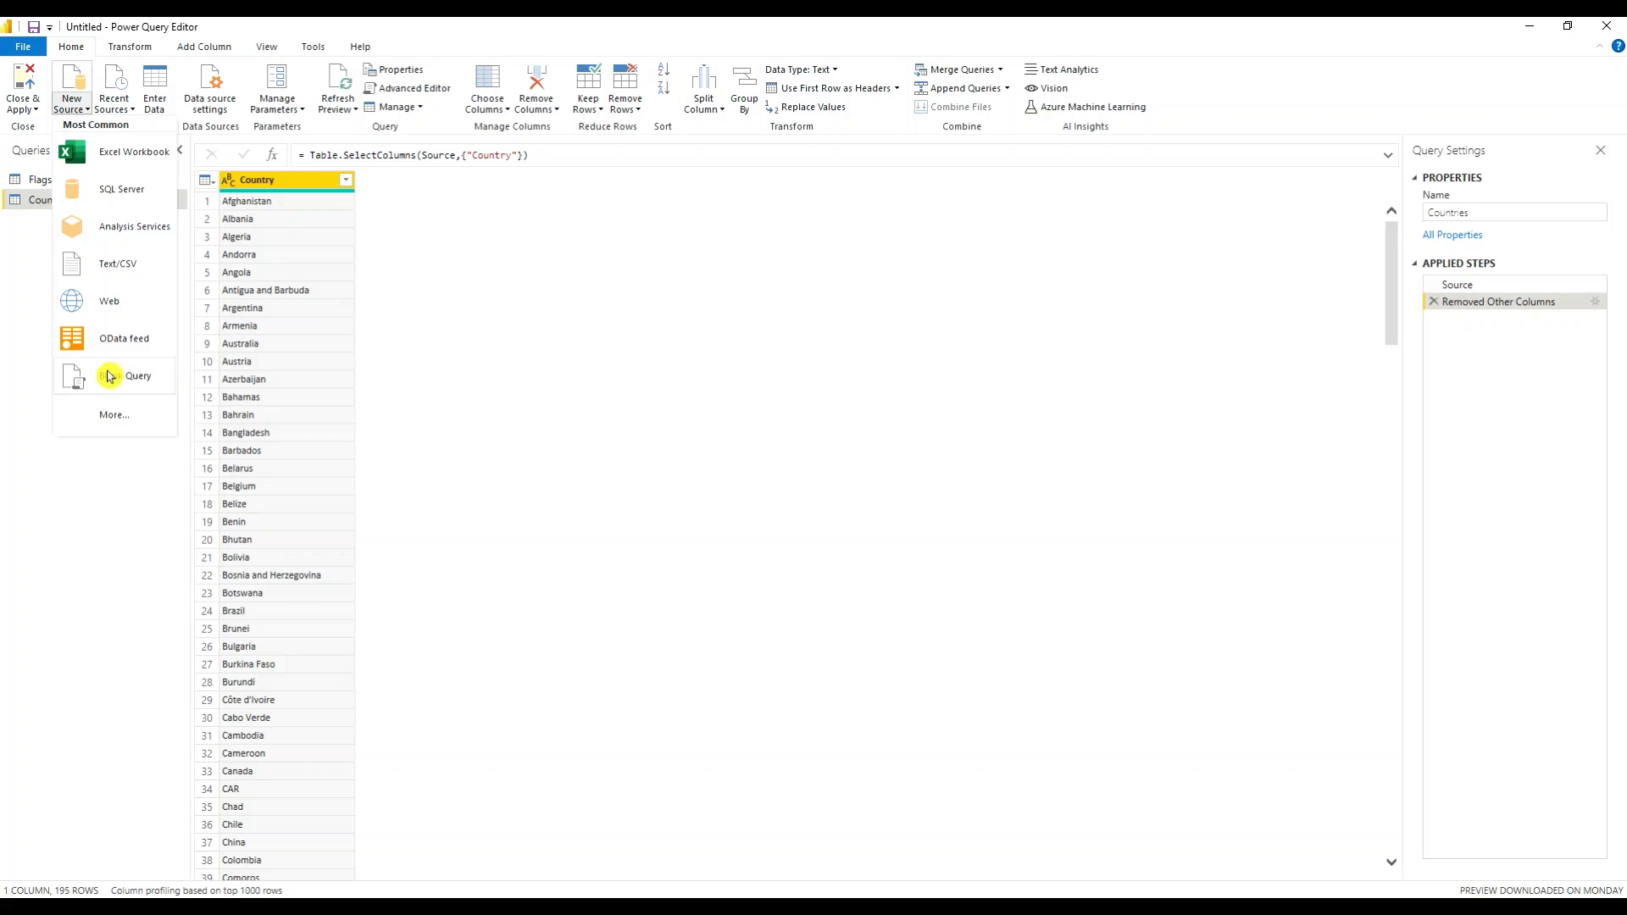
{"action": "left_click", "coordinate": [121, 376]}
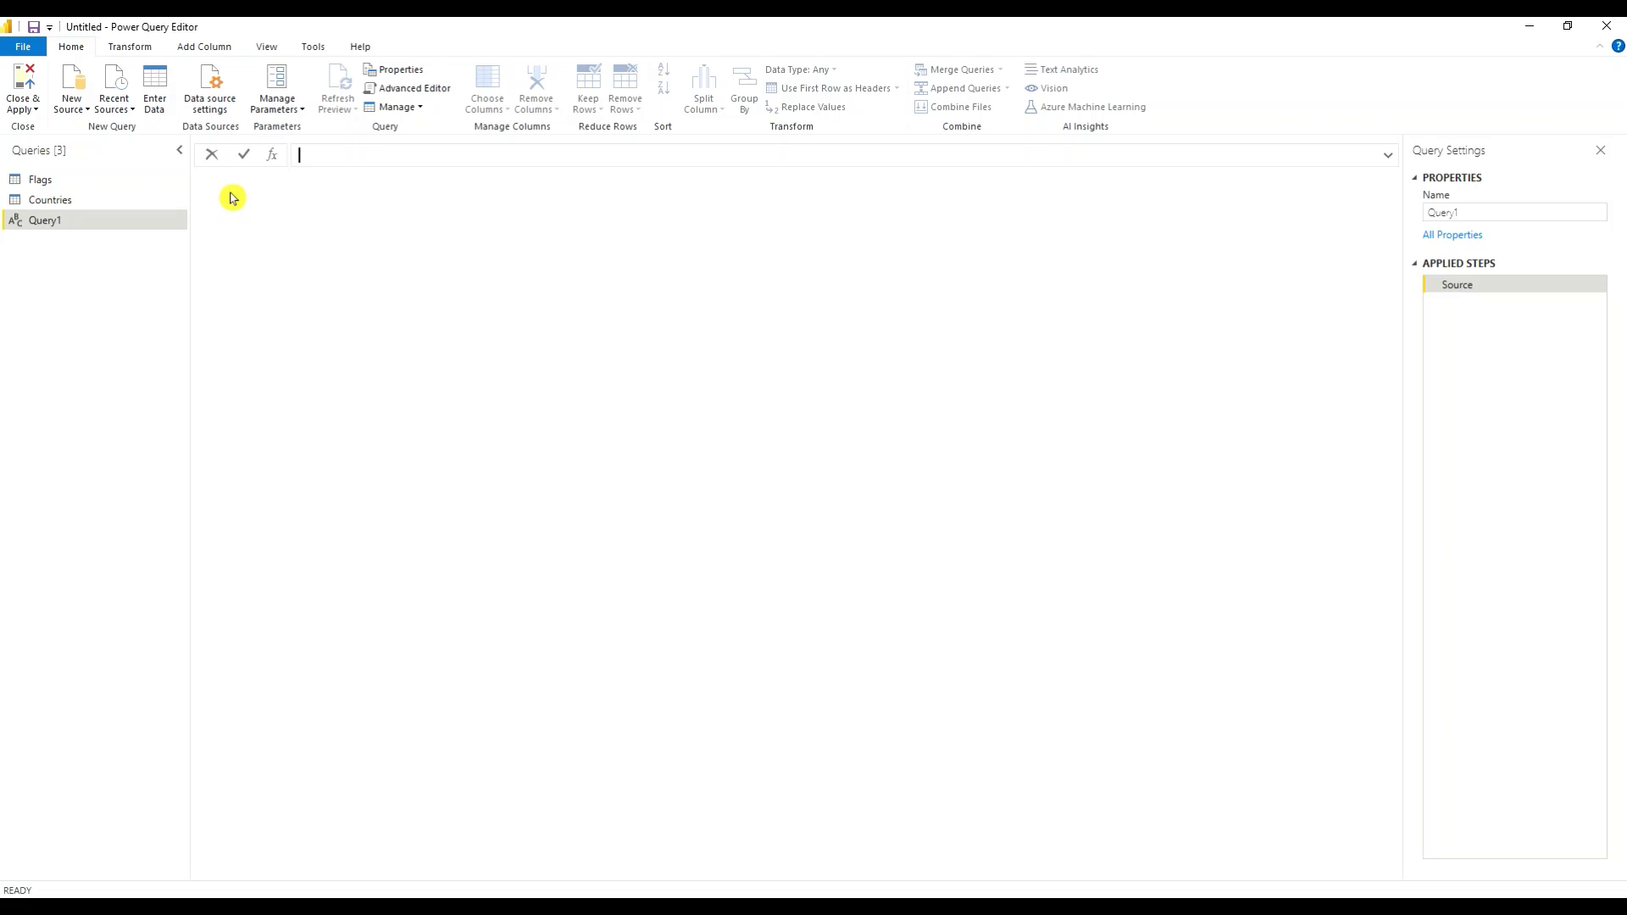
{"action": "type", "text": "= Number.RandomBetween(1, 196)"}
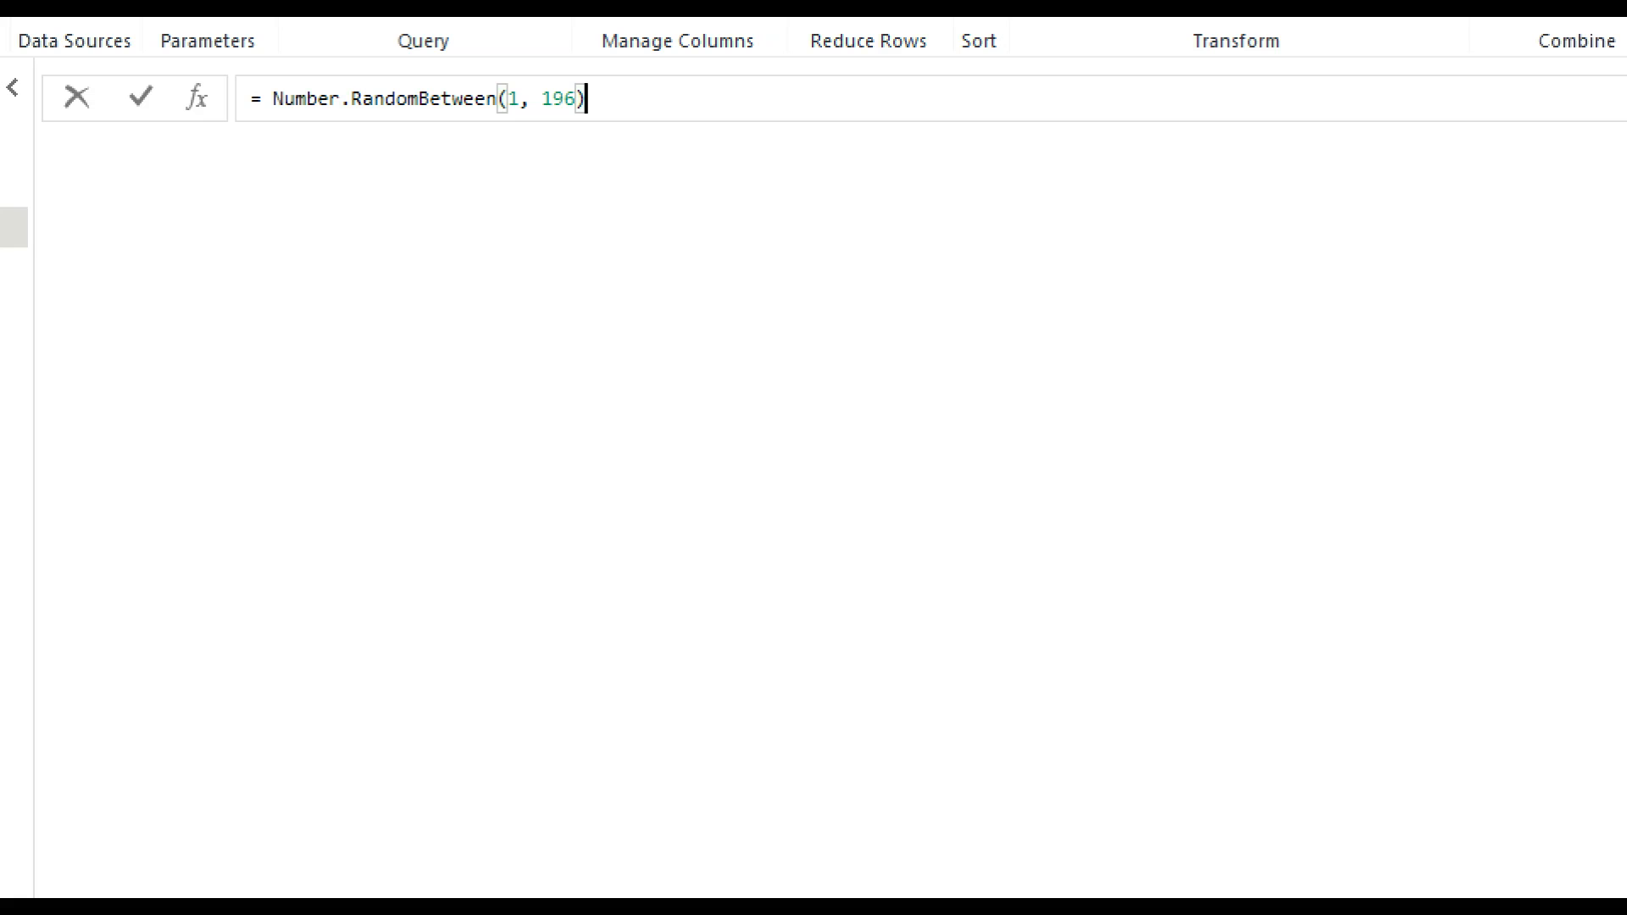
{"action": "key", "text": "Return"}
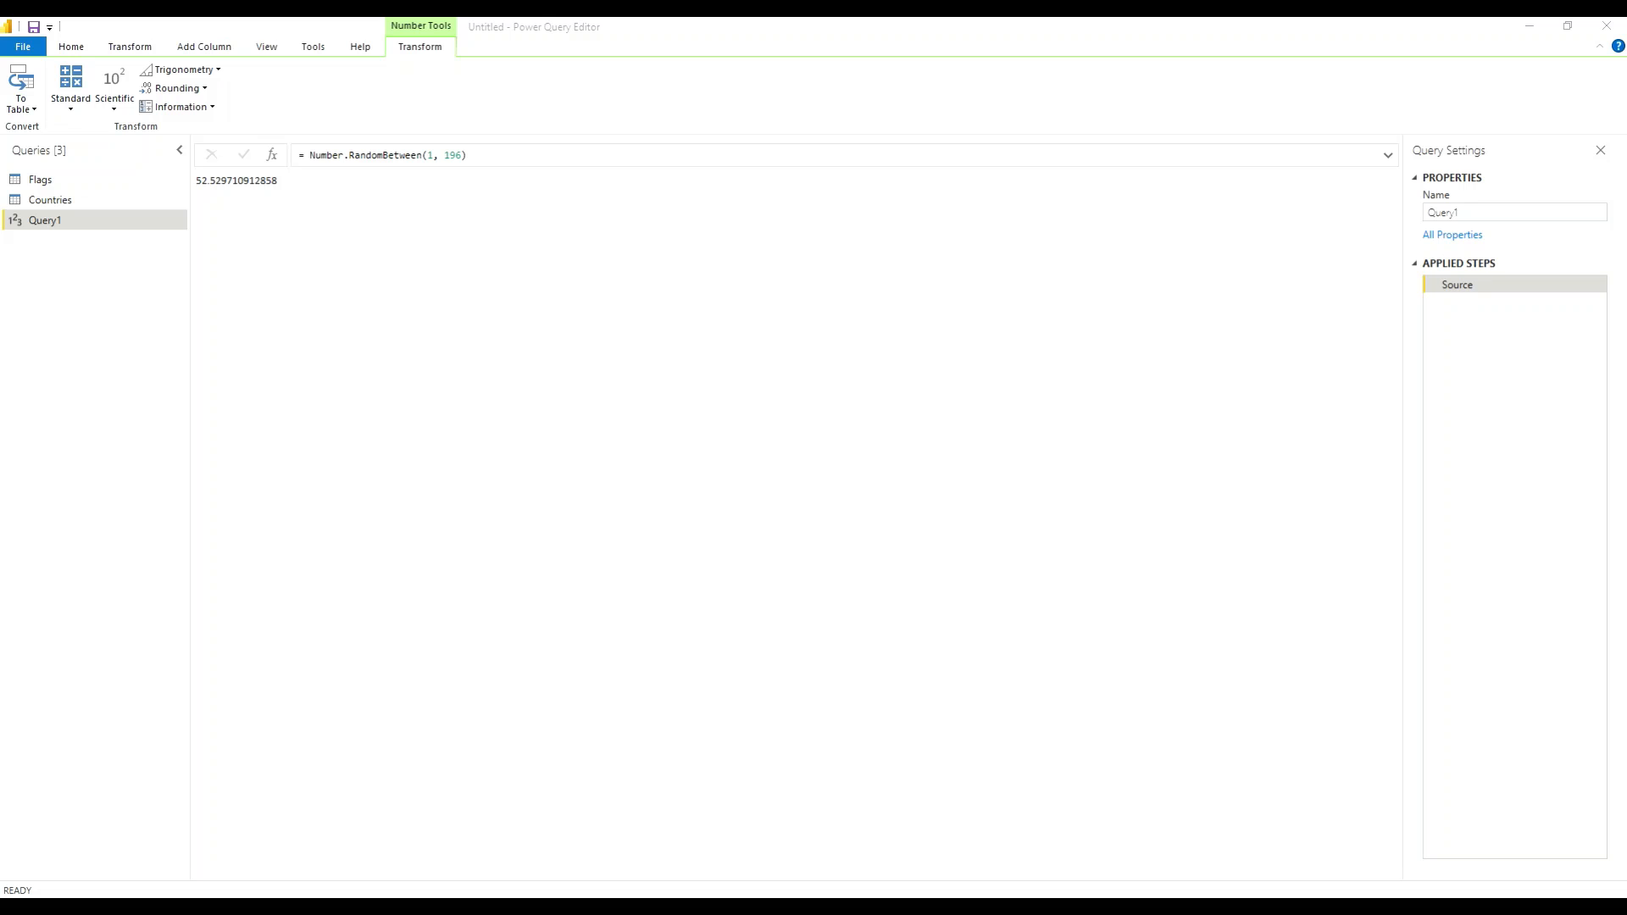
Step: Change the new query's formula to = Number.Round(Number.RandomBetween(1, 196)) so that it returns whole numbers
{"action": "left_click", "coordinate": [464, 154]}
{"action": "left_click", "coordinate": [309, 157], "text": "shift"}
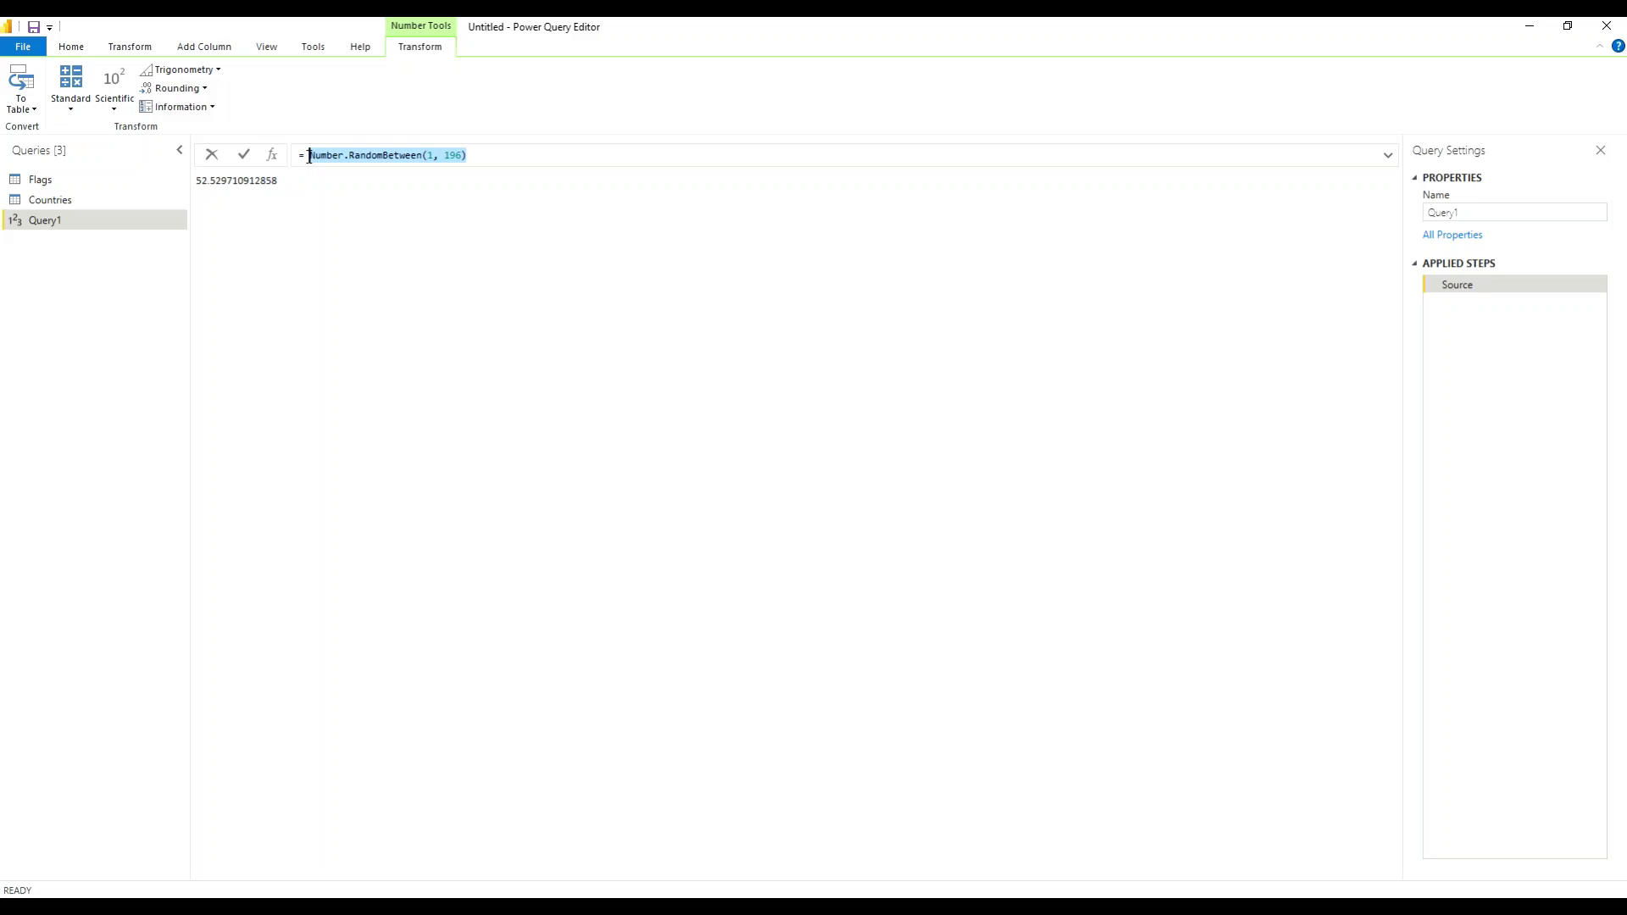
{"action": "left_click_drag", "start_coordinate": [310, 157], "coordinate": [301, 157]}
{"action": "type", "text": "= Number.Round(Number.RandomBetween(1, 196))"}
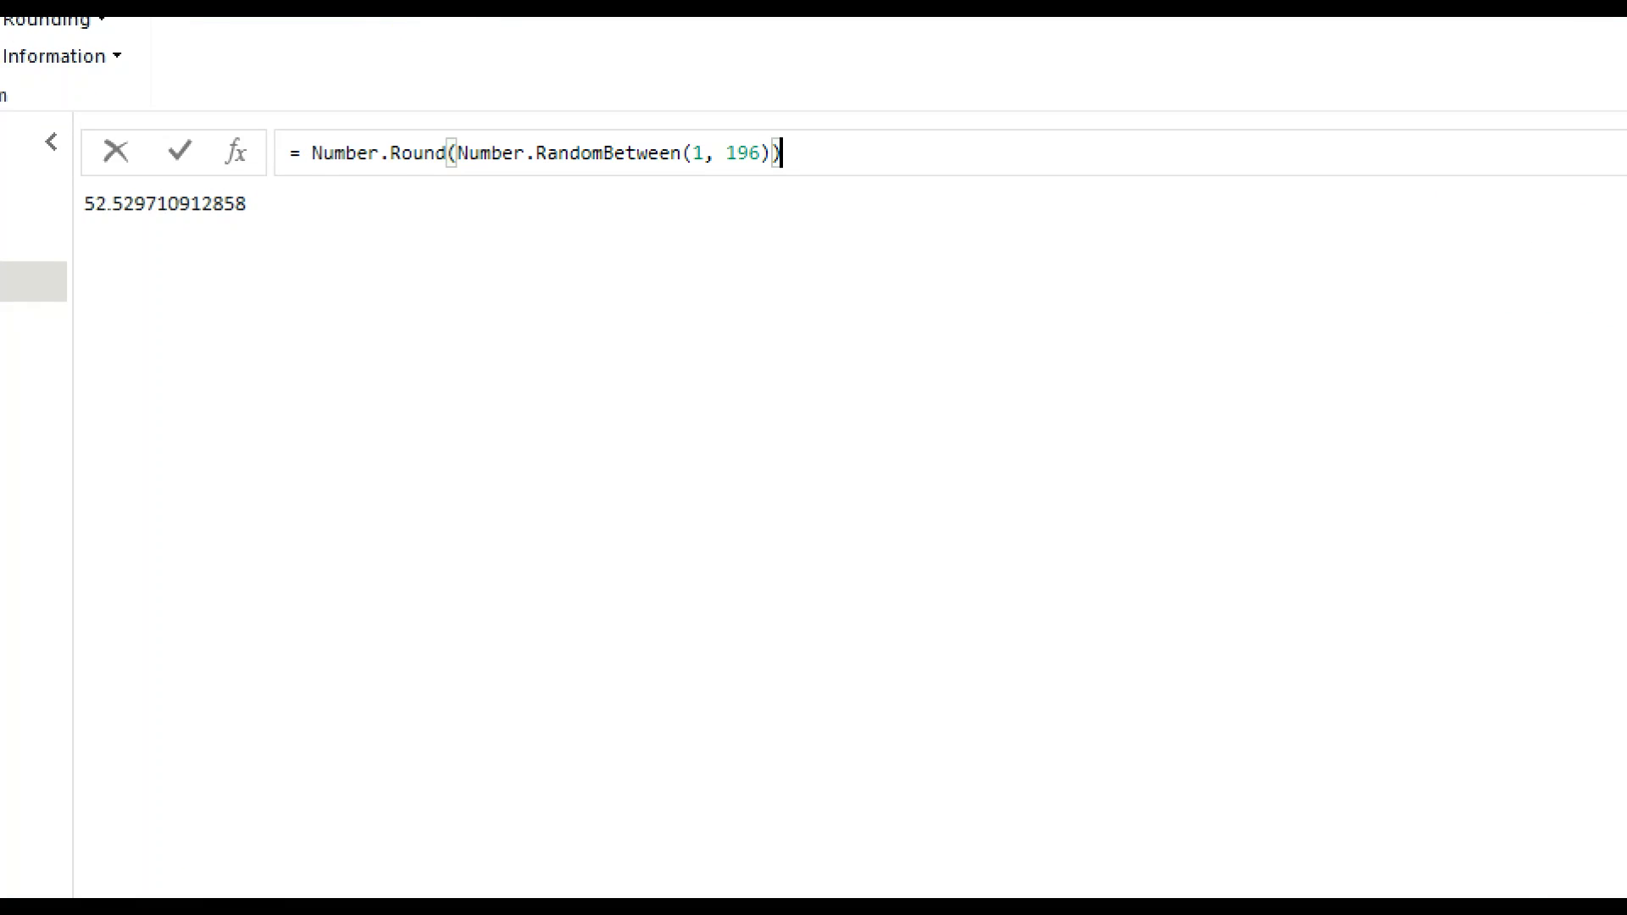
{"action": "key", "text": "Return"}
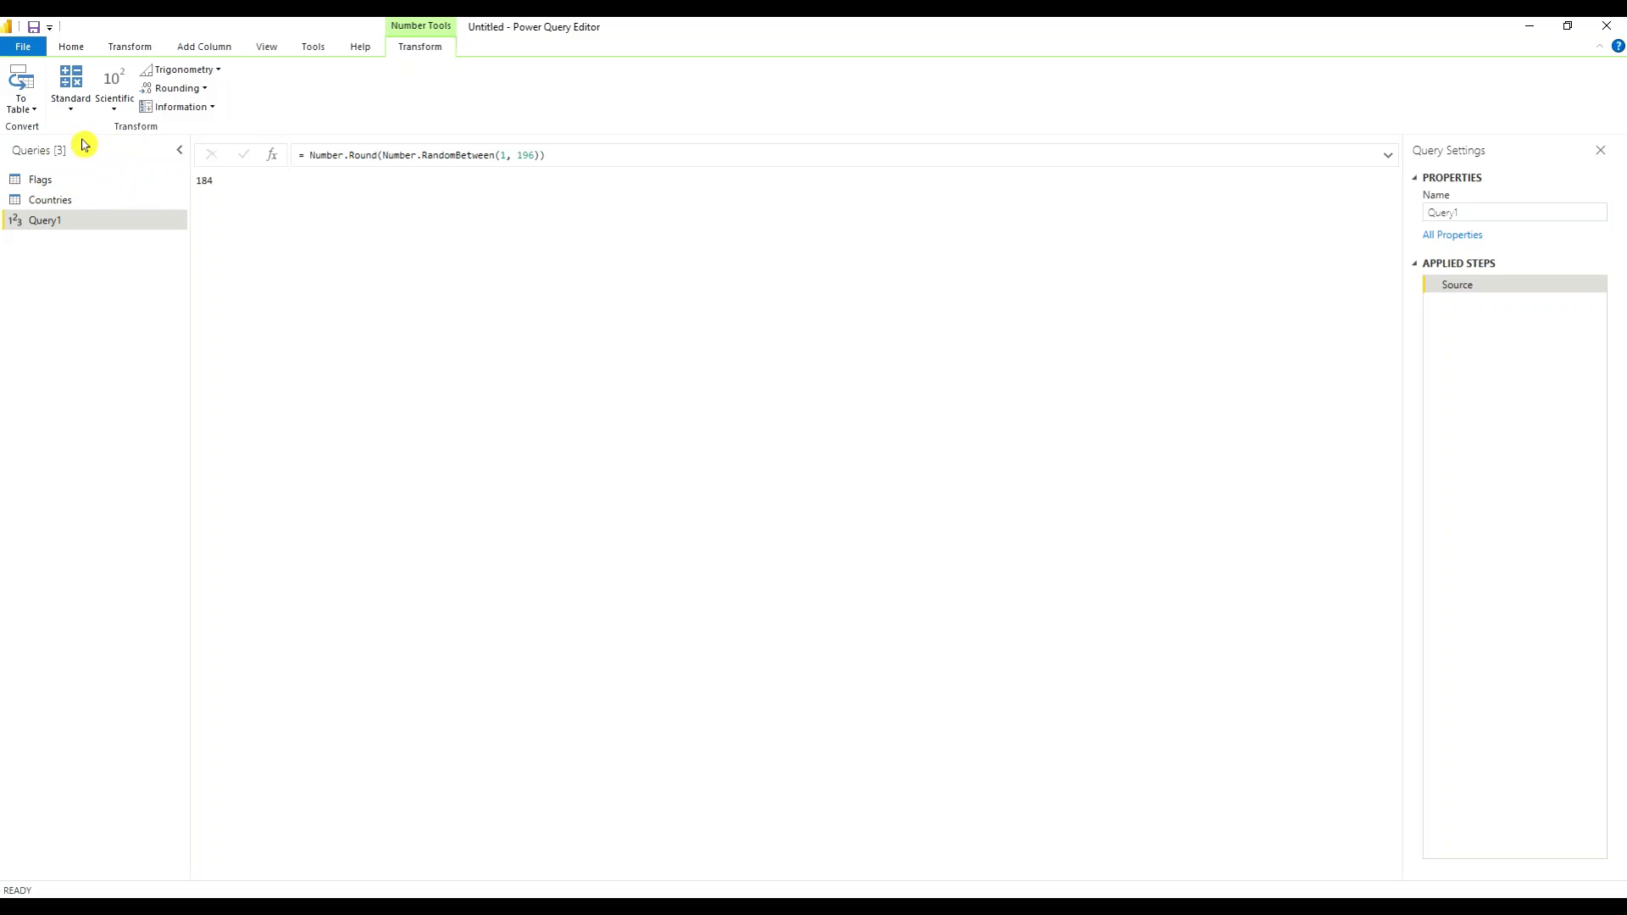
Step: Convert the random number result to a table and rename its column as "Random Number"
{"action": "left_click", "coordinate": [24, 105]}
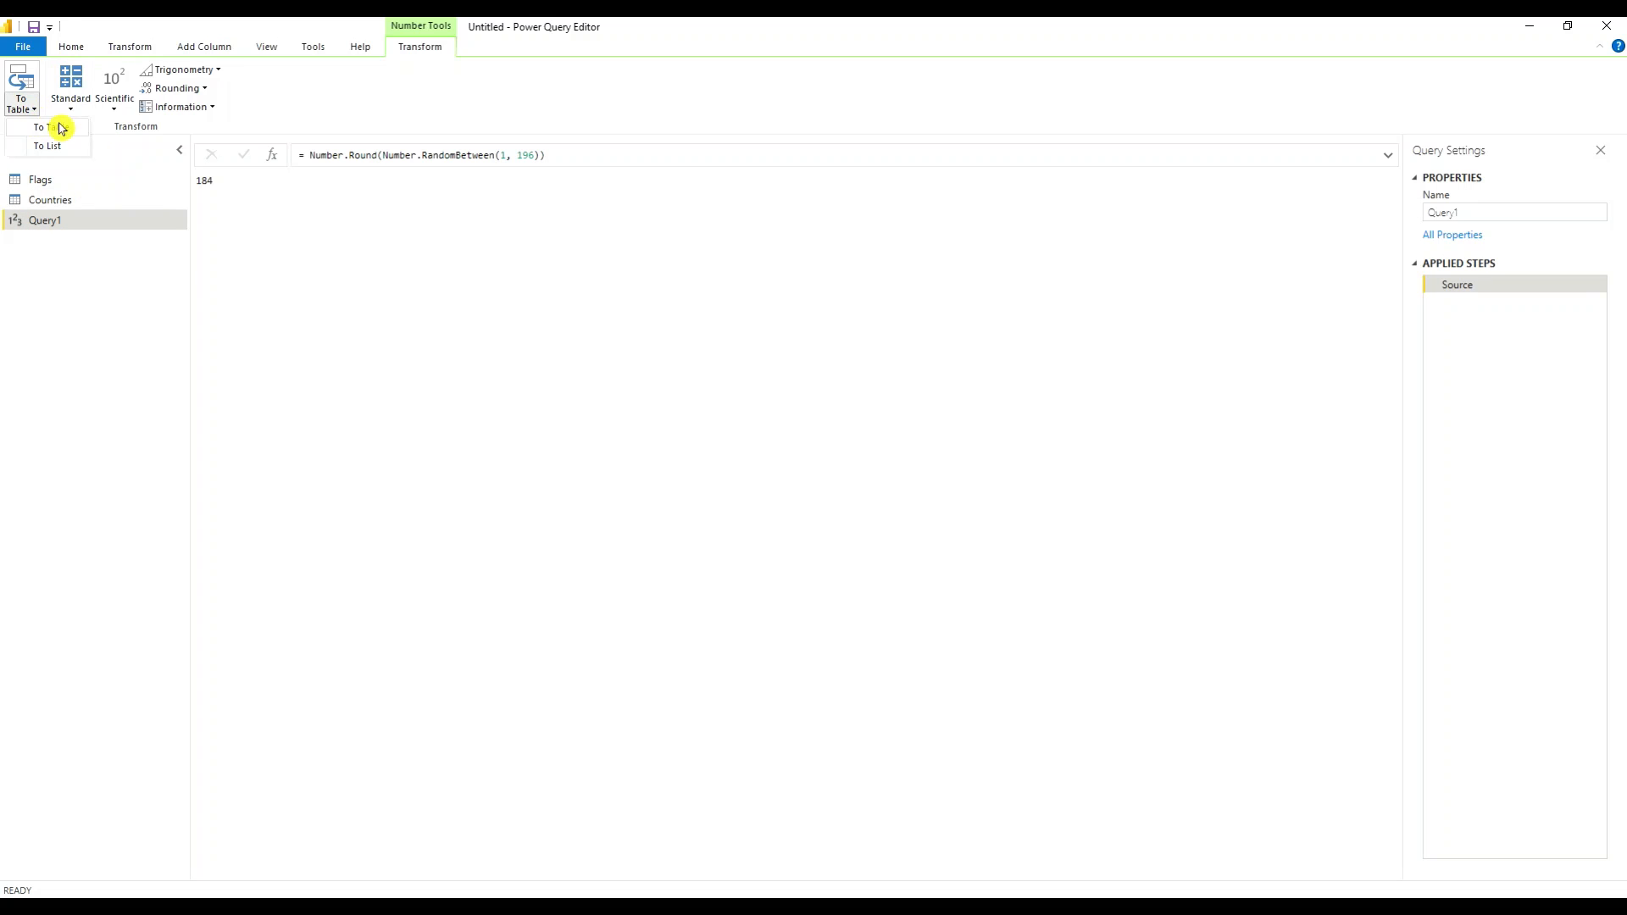
{"action": "left_click", "coordinate": [47, 128]}
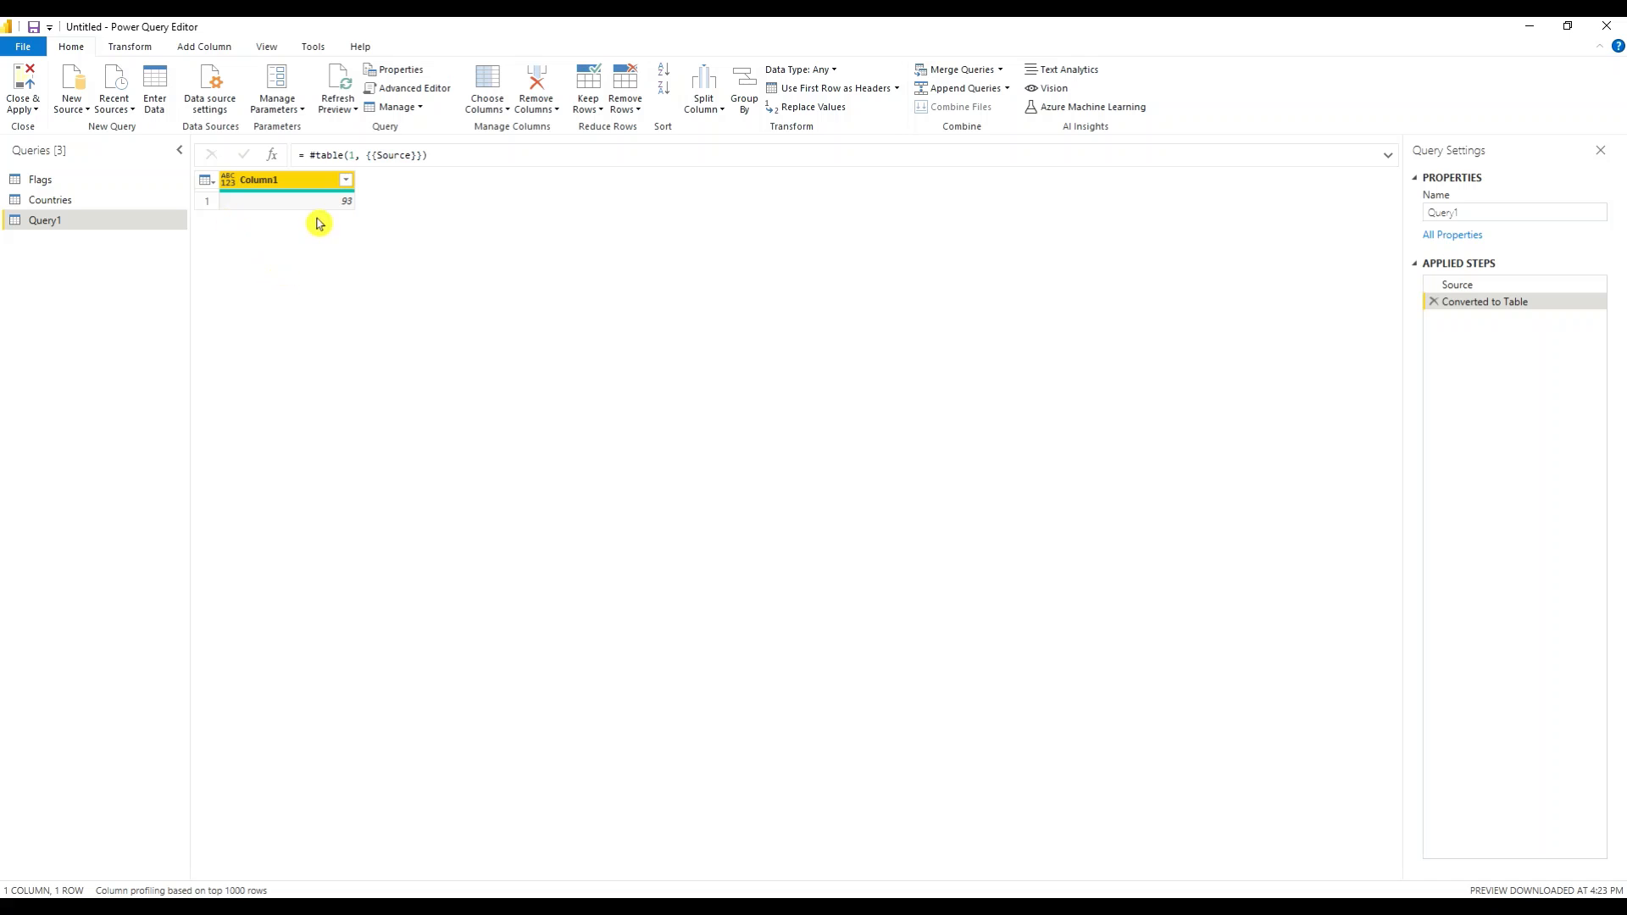
{"action": "double_click", "coordinate": [273, 183]}
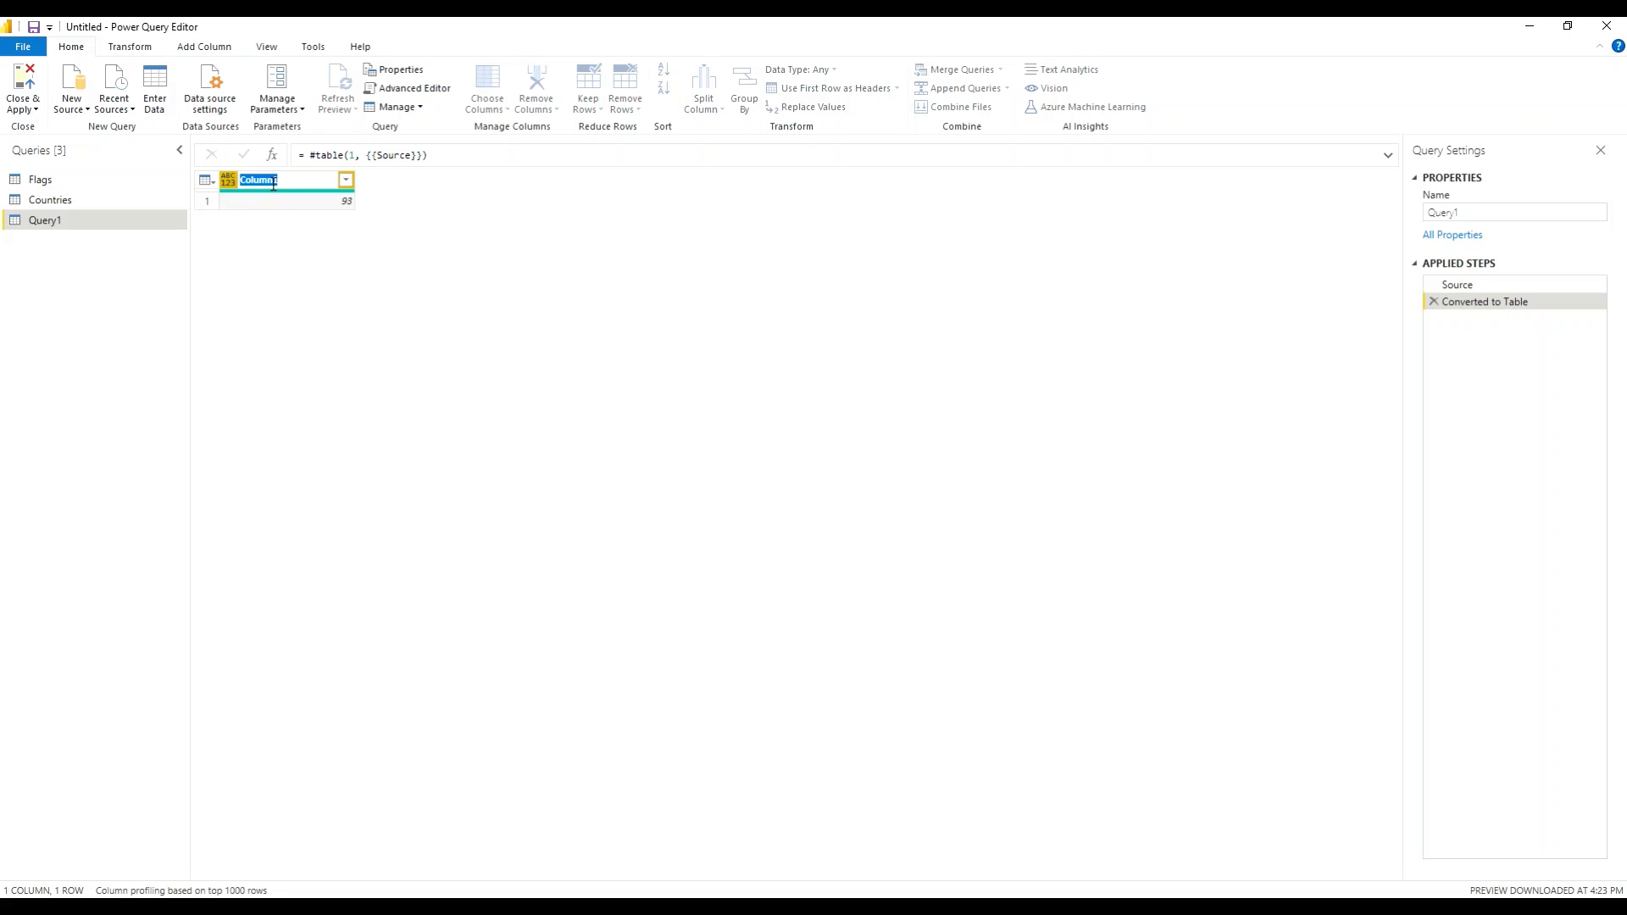
{"action": "left_click", "coordinate": [67, 281]}
{"action": "double_click", "coordinate": [273, 181]}
{"action": "type", "text": "R"}
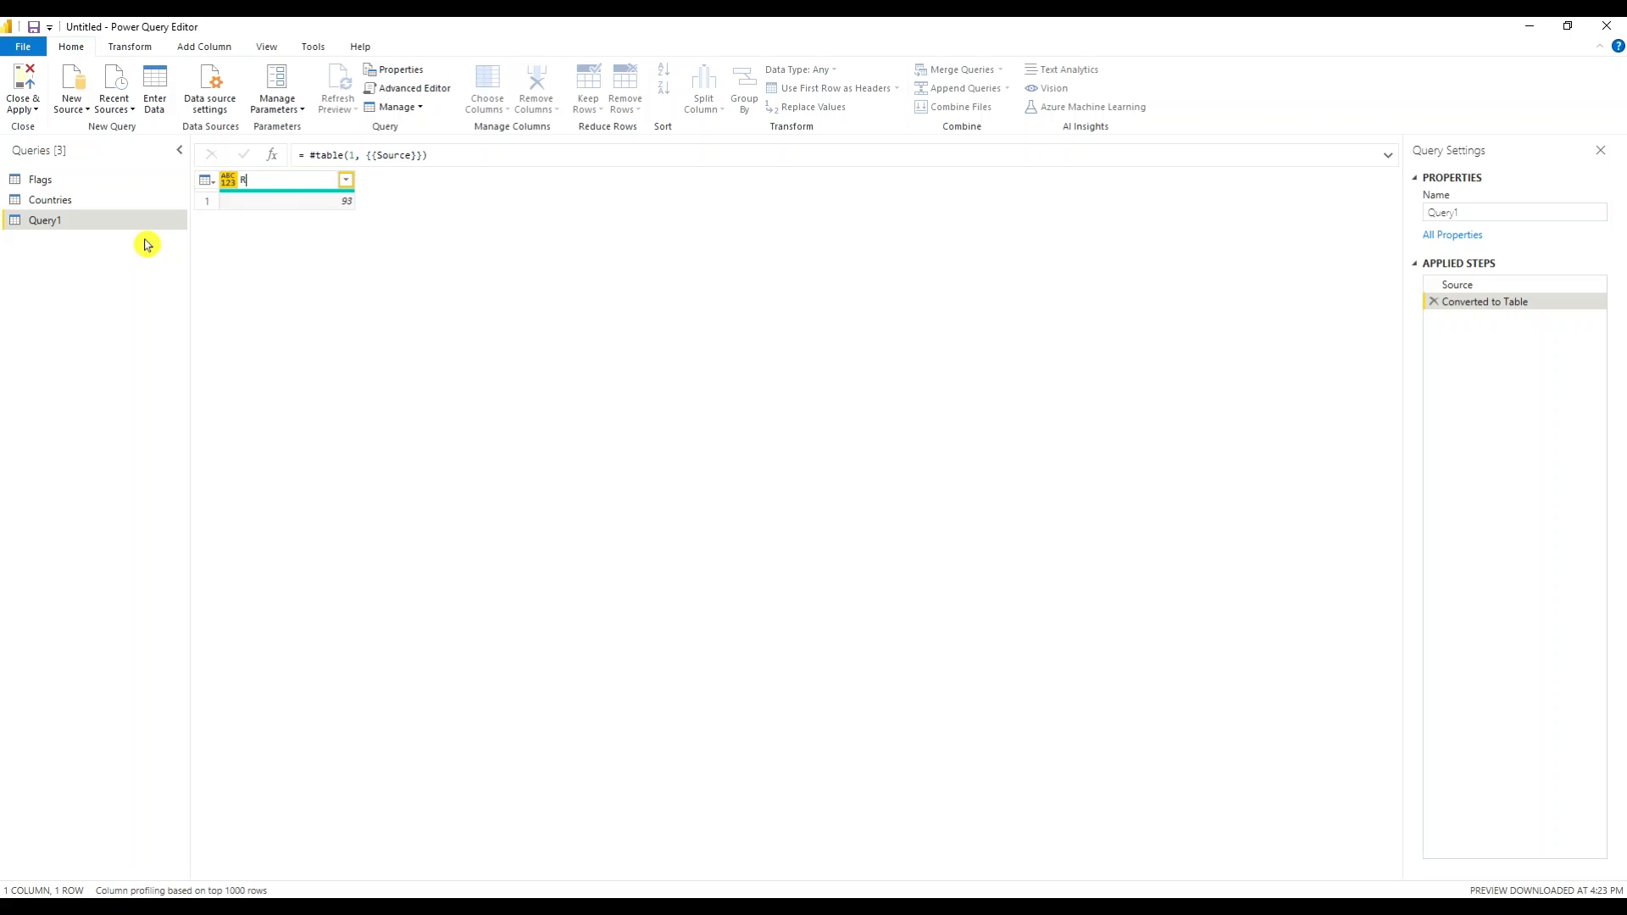
{"action": "type", "text": "andom Number"}
Step: Rename Query1 as "Random Number", then close the query editor and apply the changes to the report
{"action": "double_click", "coordinate": [63, 224]}
{"action": "key", "text": "Right"}
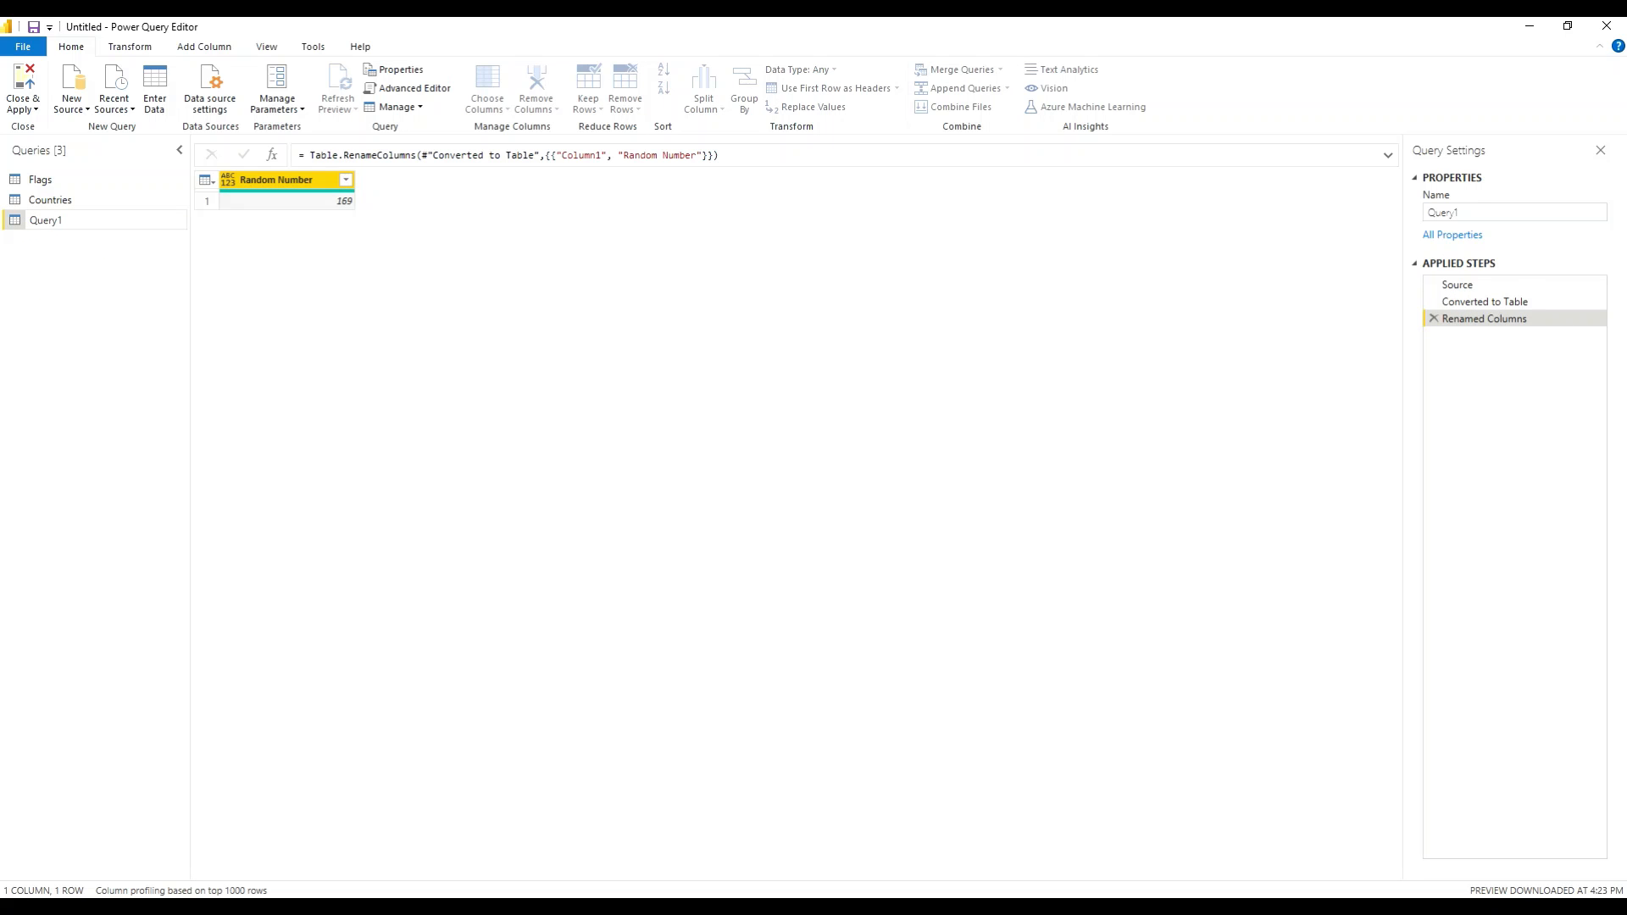
{"action": "key", "text": "BackSpace"}
{"action": "key", "text": "BackSpace"}
{"action": "key", "text": "BackSpace"}
{"action": "key", "text": "BackSpace"}
{"action": "key", "text": "BackSpace"}
{"action": "key", "text": "BackSpace"}
{"action": "type", "text": "Random Number"}
{"action": "key", "text": "Return"}
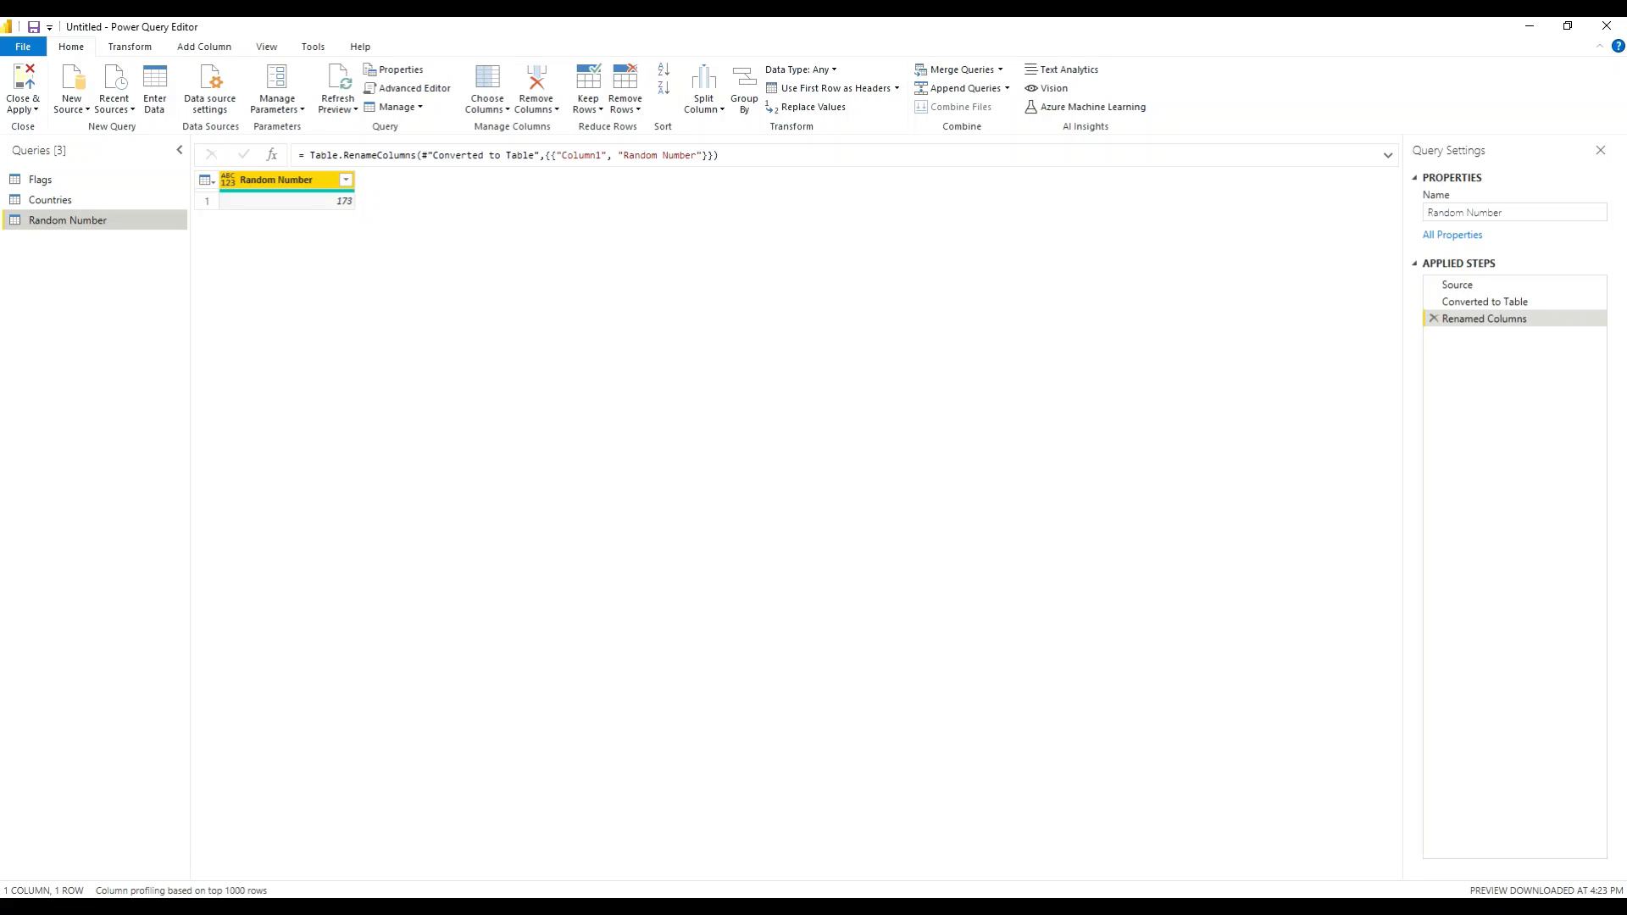
{"action": "left_click", "coordinate": [21, 111]}
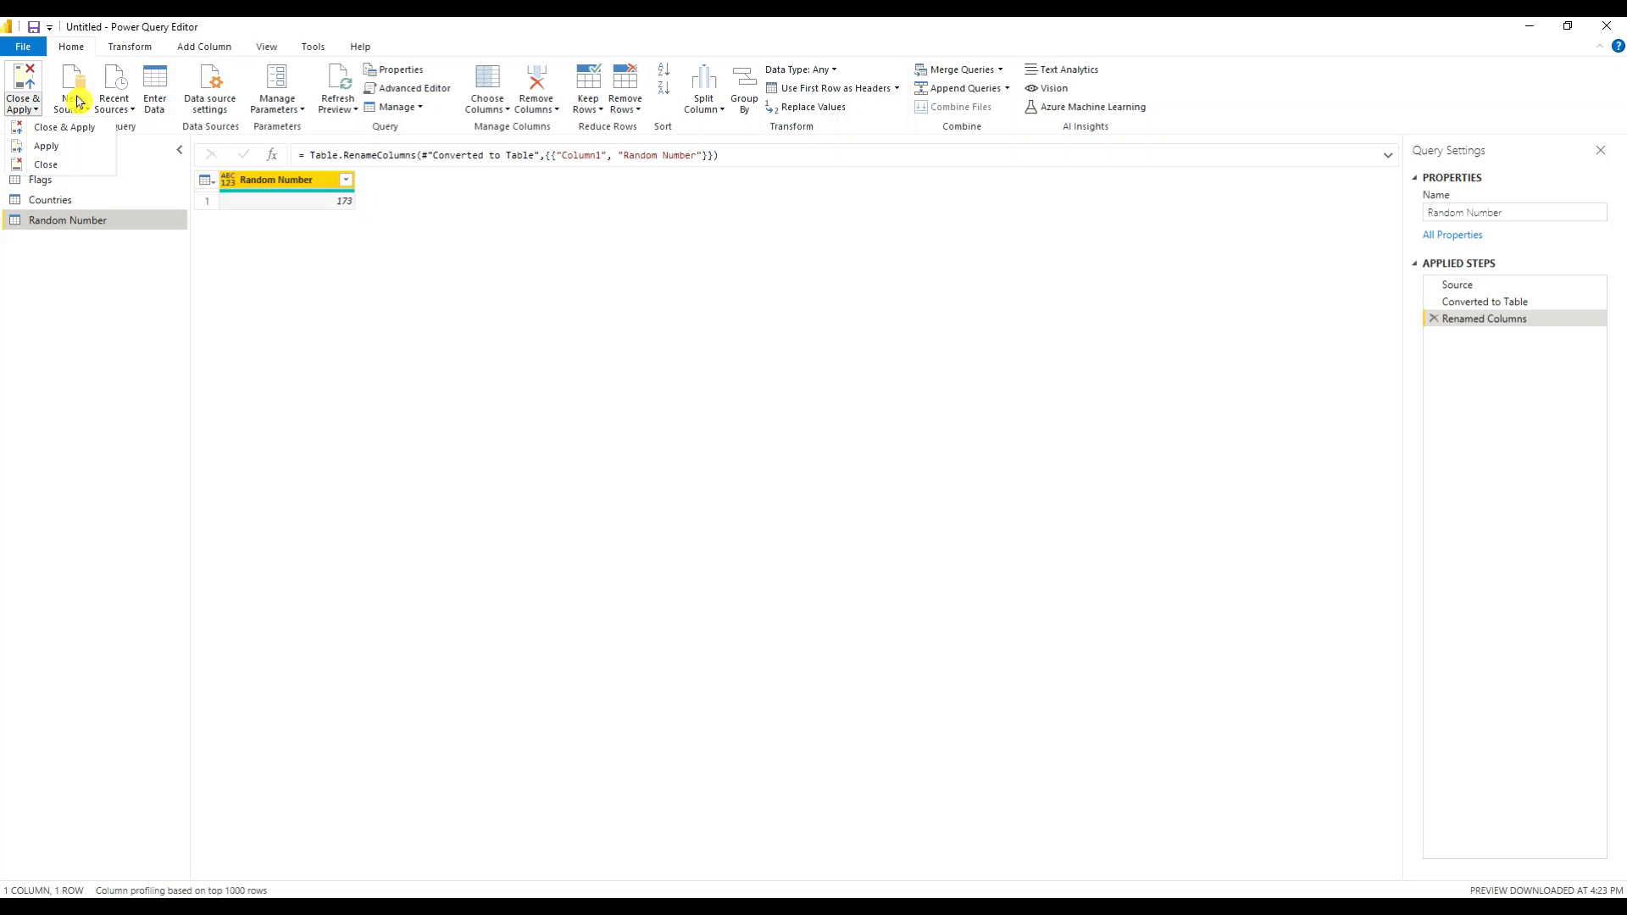
{"action": "left_click", "coordinate": [30, 127]}
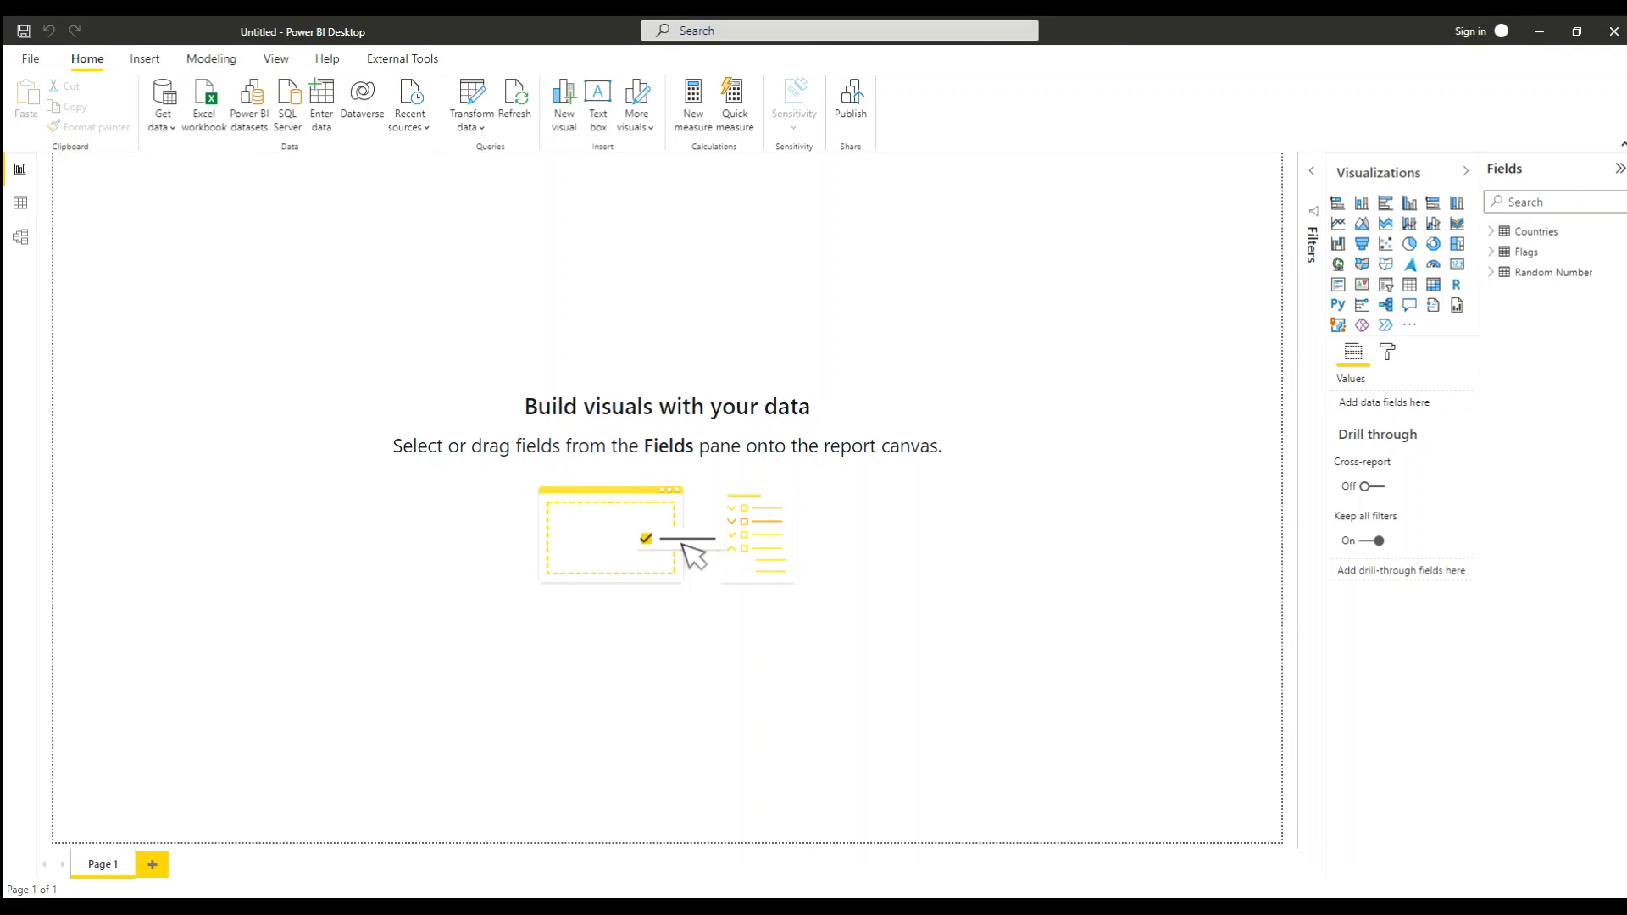
Step: Reopen the query editor and add a custom column named "Press to Play" with the formula = "" to the Random Number query
{"action": "left_click", "coordinate": [457, 102]}
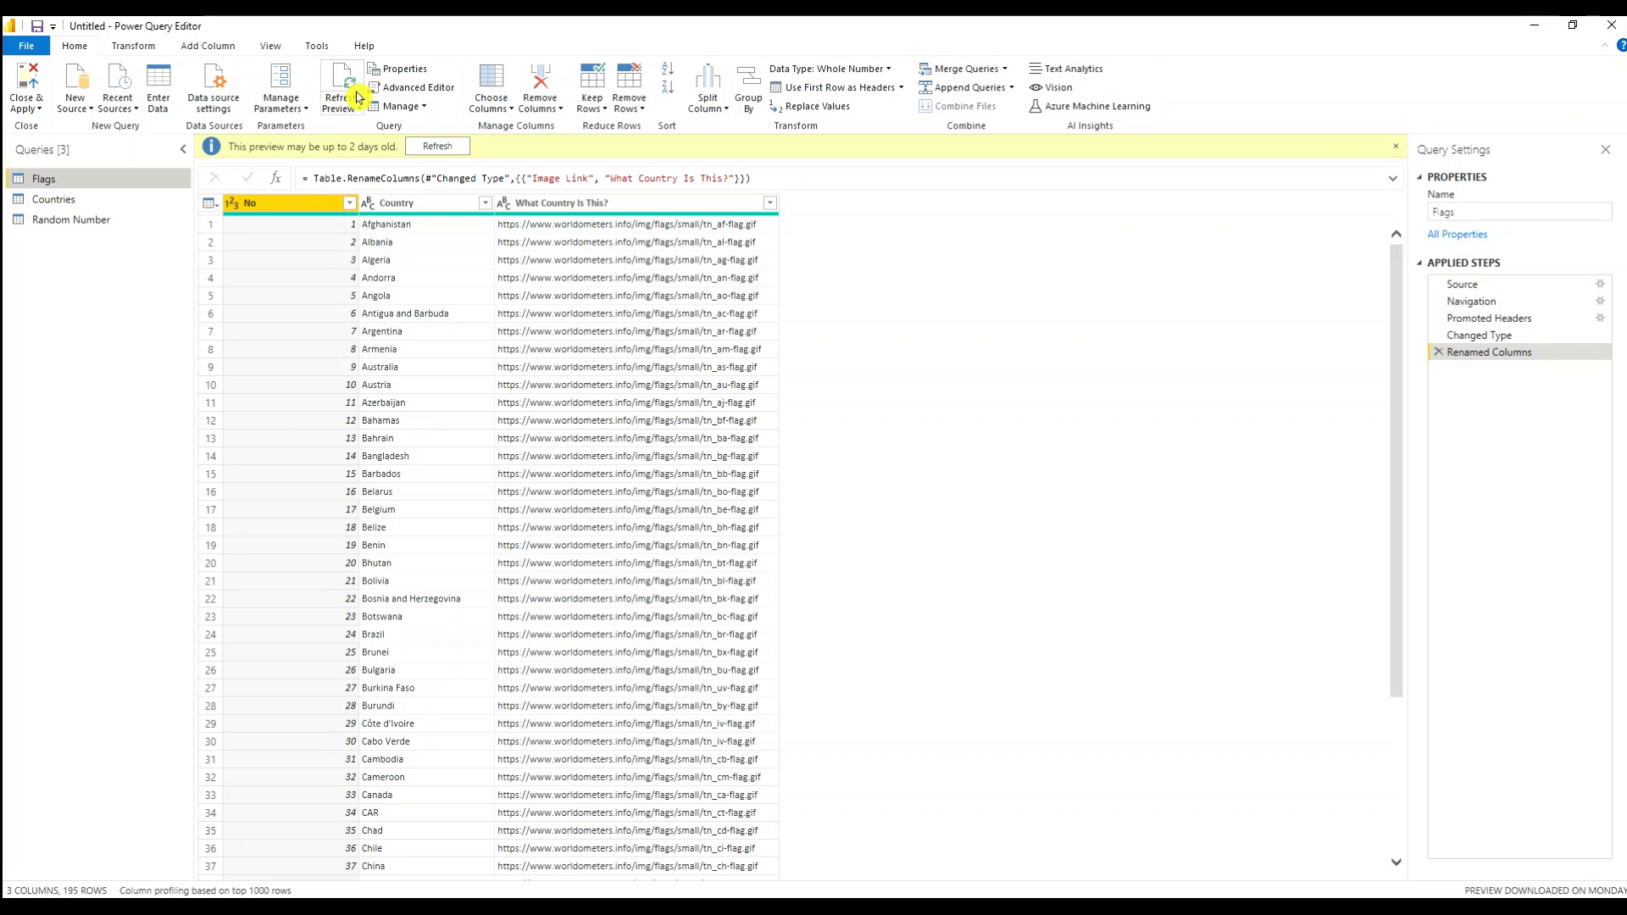
{"action": "left_click", "coordinate": [82, 224]}
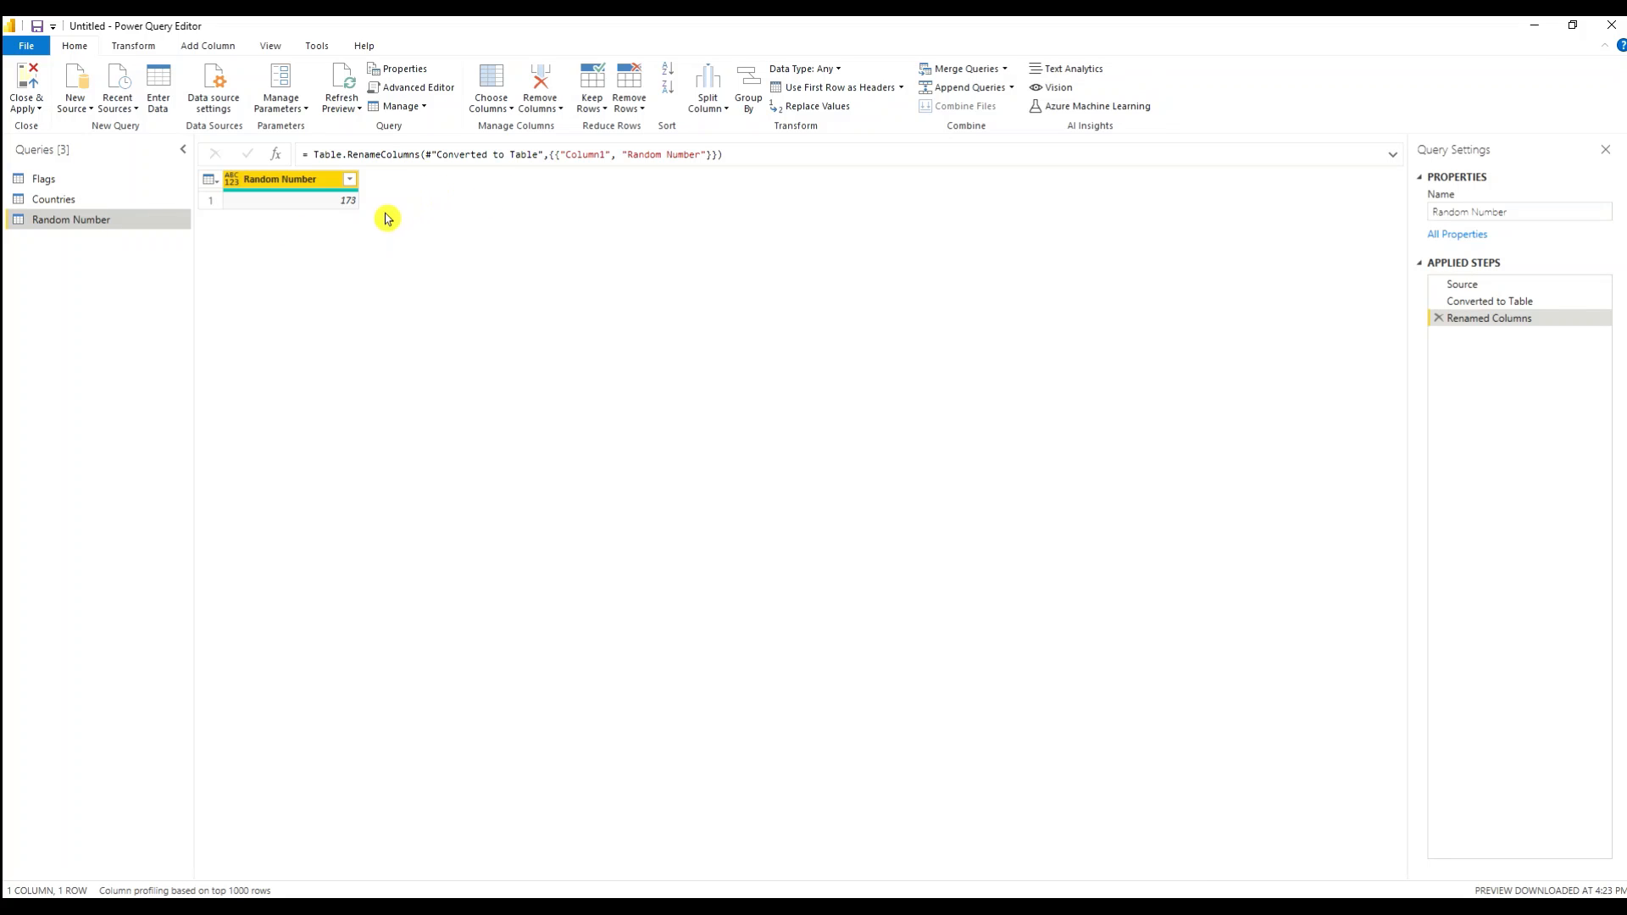
{"action": "left_click", "coordinate": [208, 48]}
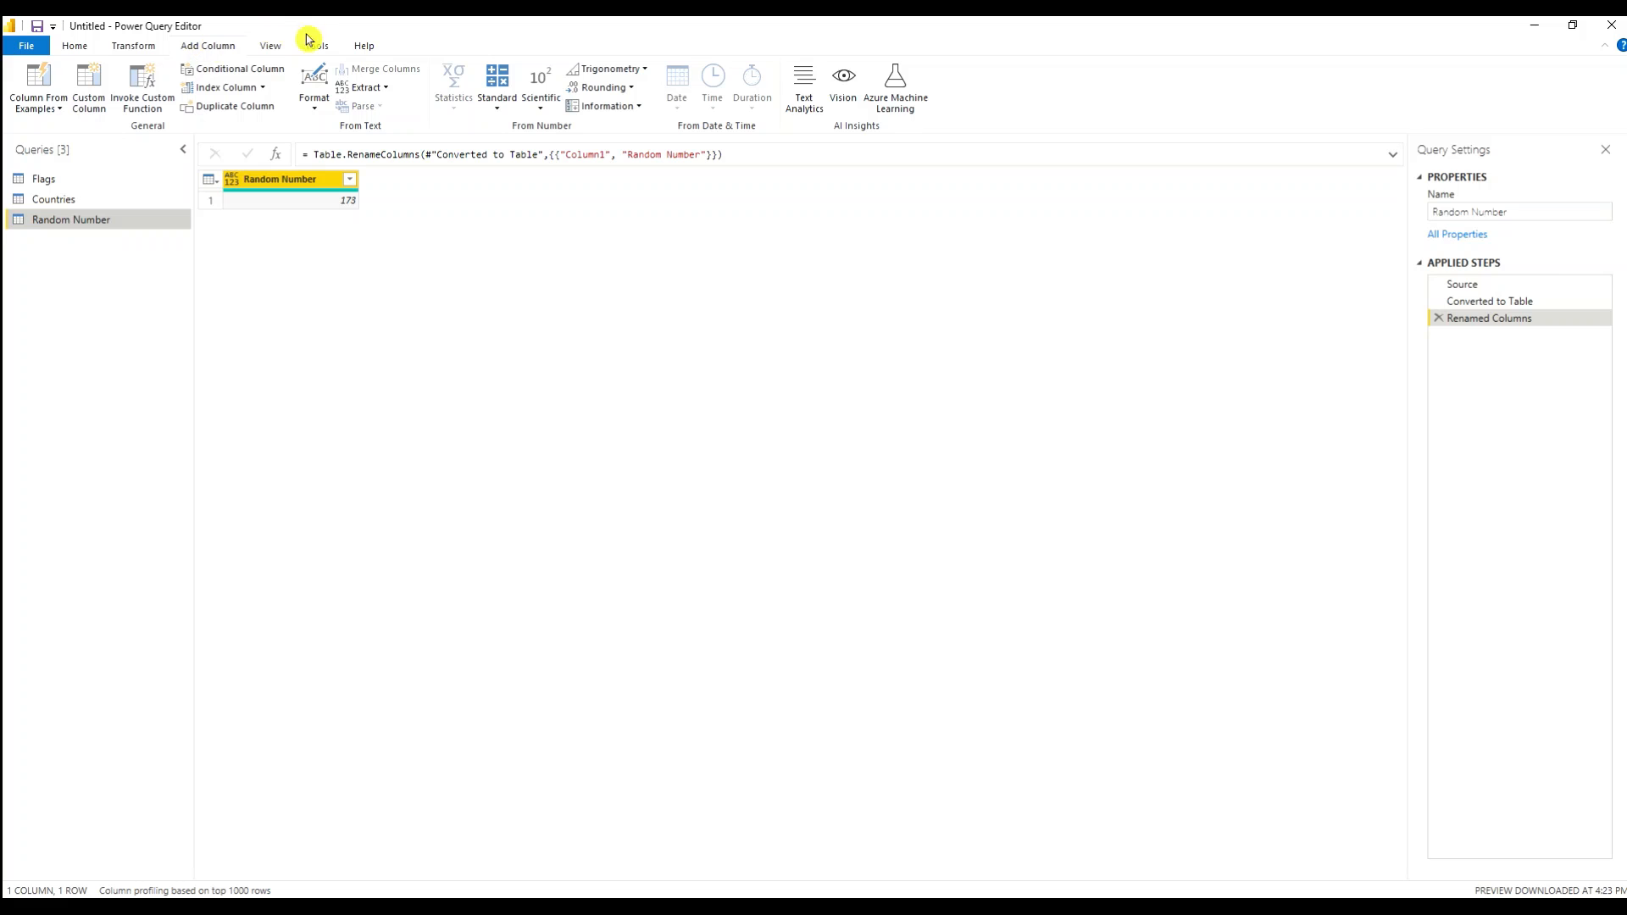
{"action": "left_click", "coordinate": [79, 109]}
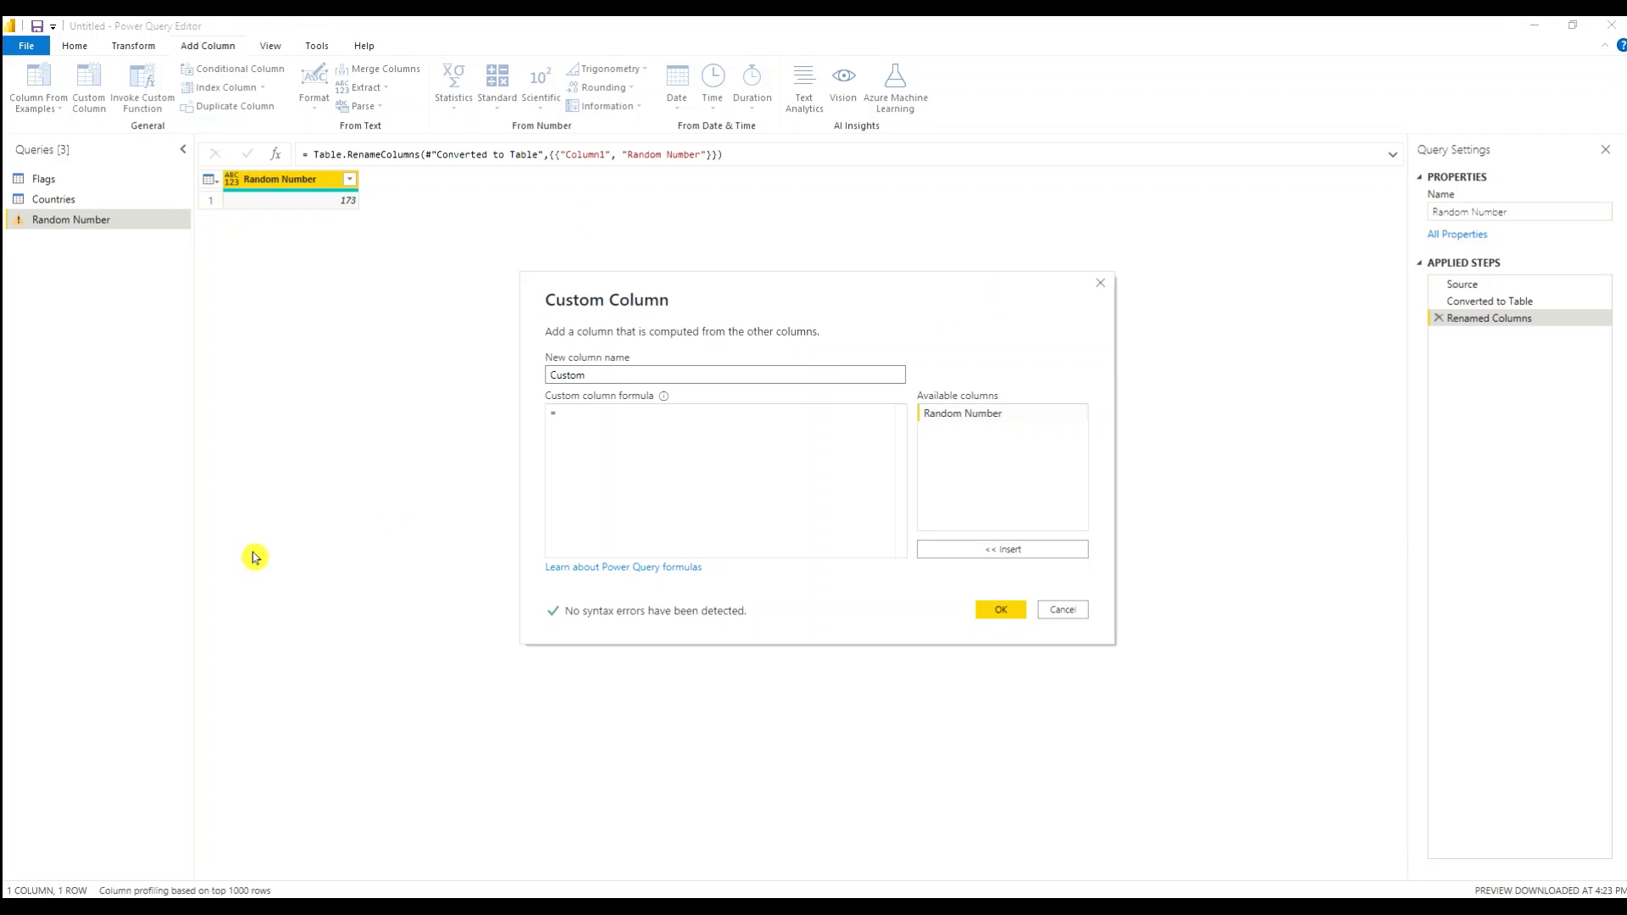
{"action": "left_click_drag", "start_coordinate": [610, 374], "coordinate": [497, 373]}
{"action": "type", "text": "Press t"}
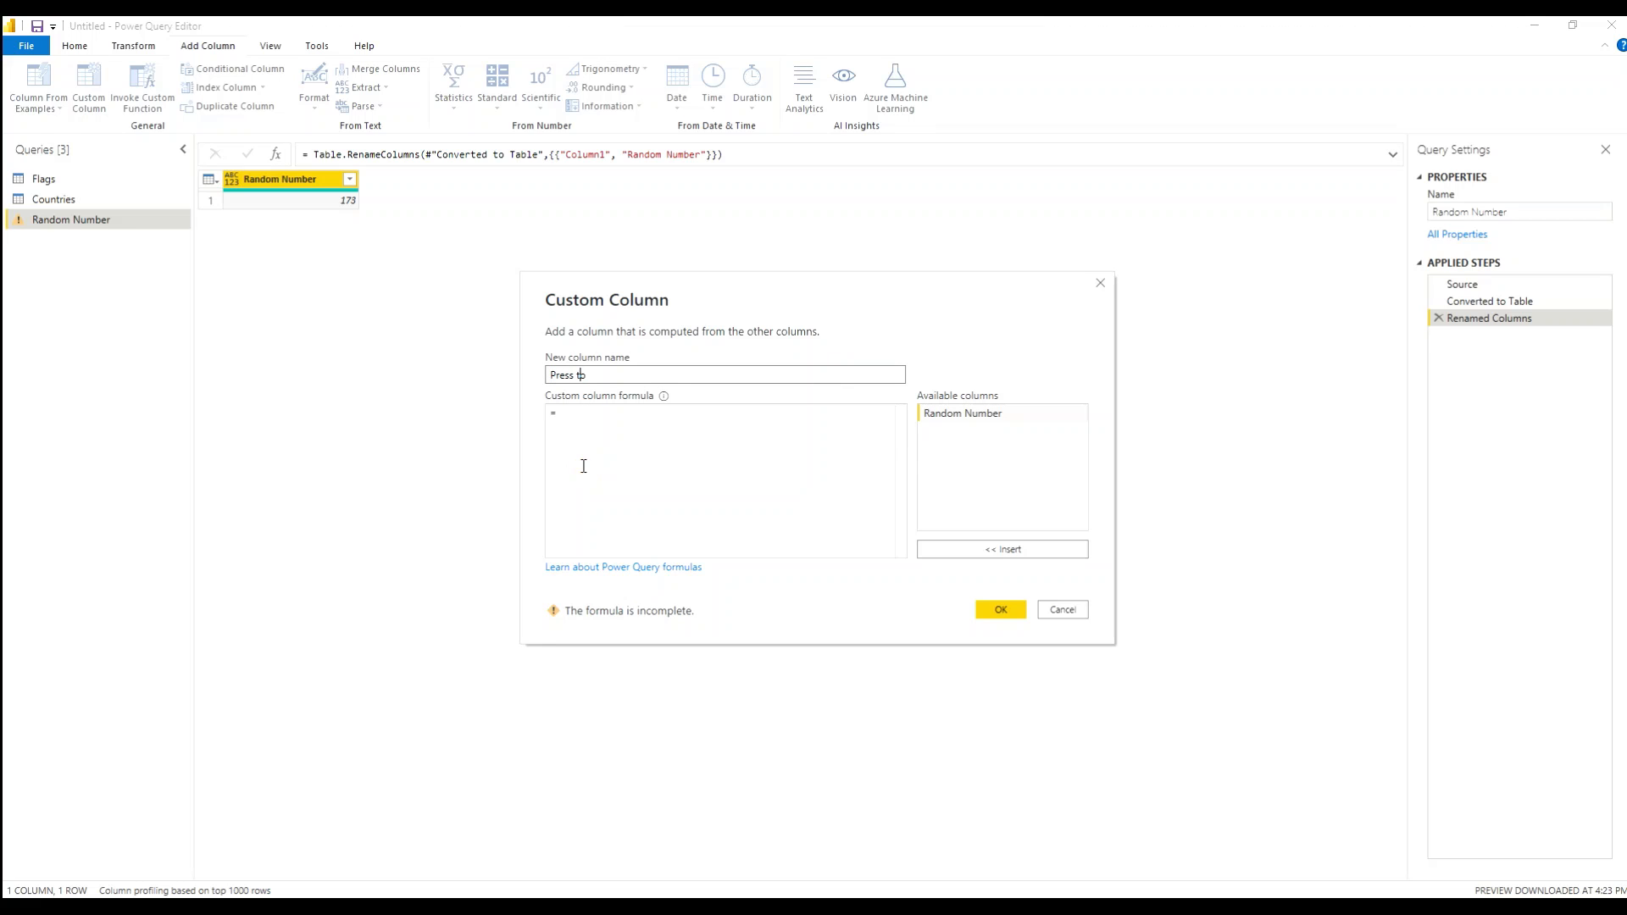
{"action": "type", "text": "o Play"}
{"action": "left_click", "coordinate": [596, 414]}
{"action": "type", "text": "\"\""}
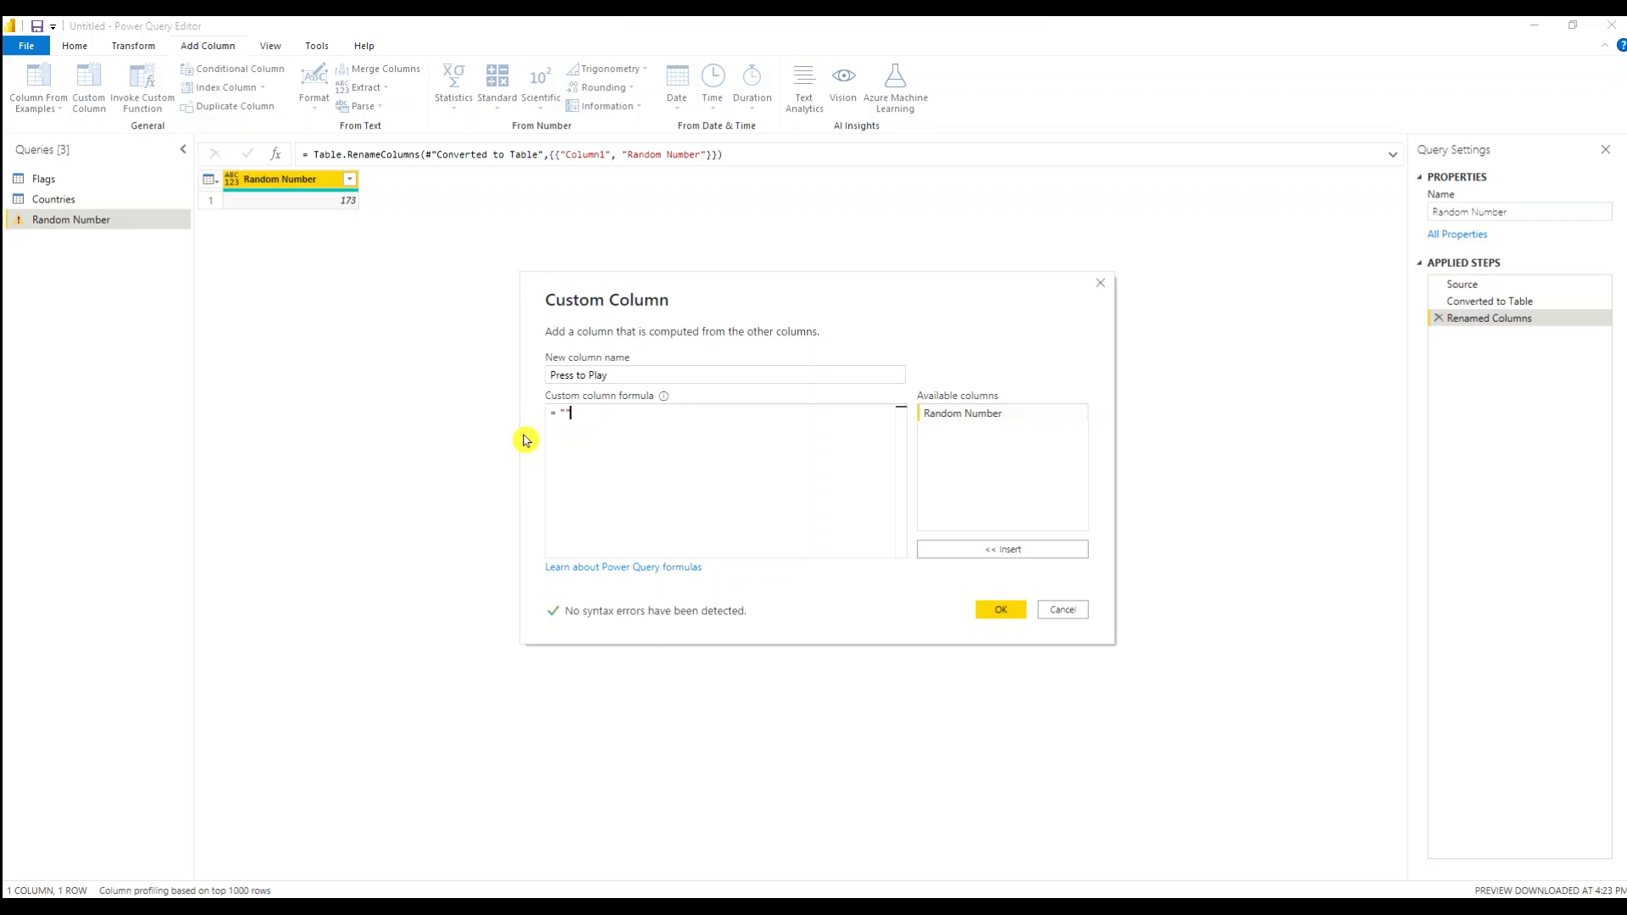
{"action": "left_click", "coordinate": [1002, 611]}
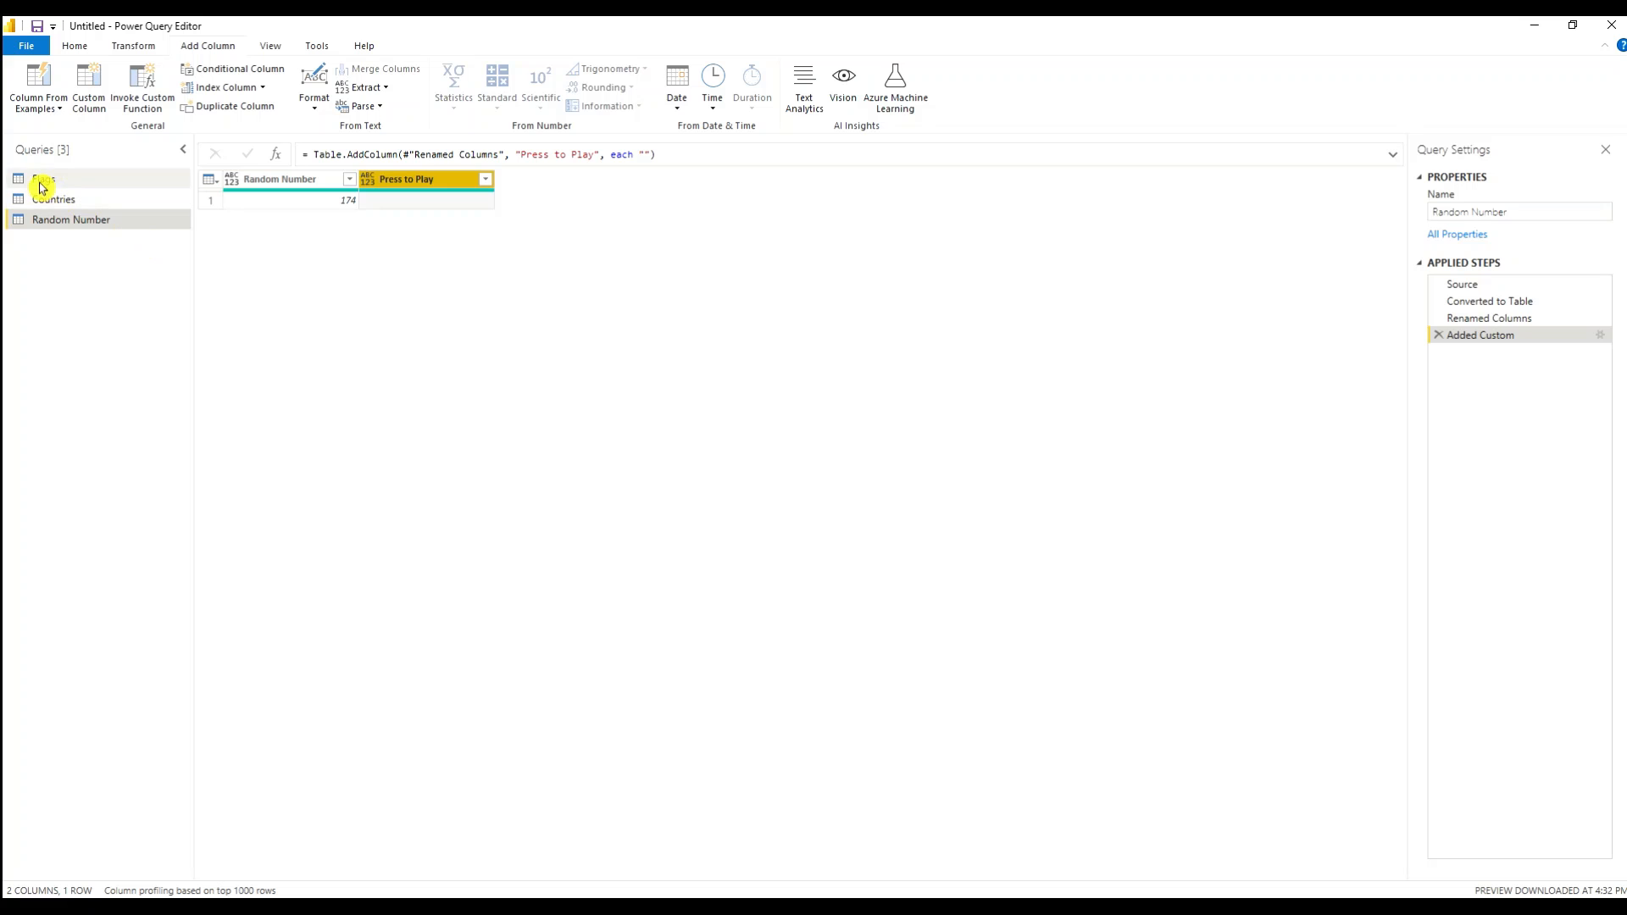
Step: Close the query editor and apply the added custom column to the report
{"action": "left_click", "coordinate": [14, 41]}
{"action": "left_click", "coordinate": [75, 46]}
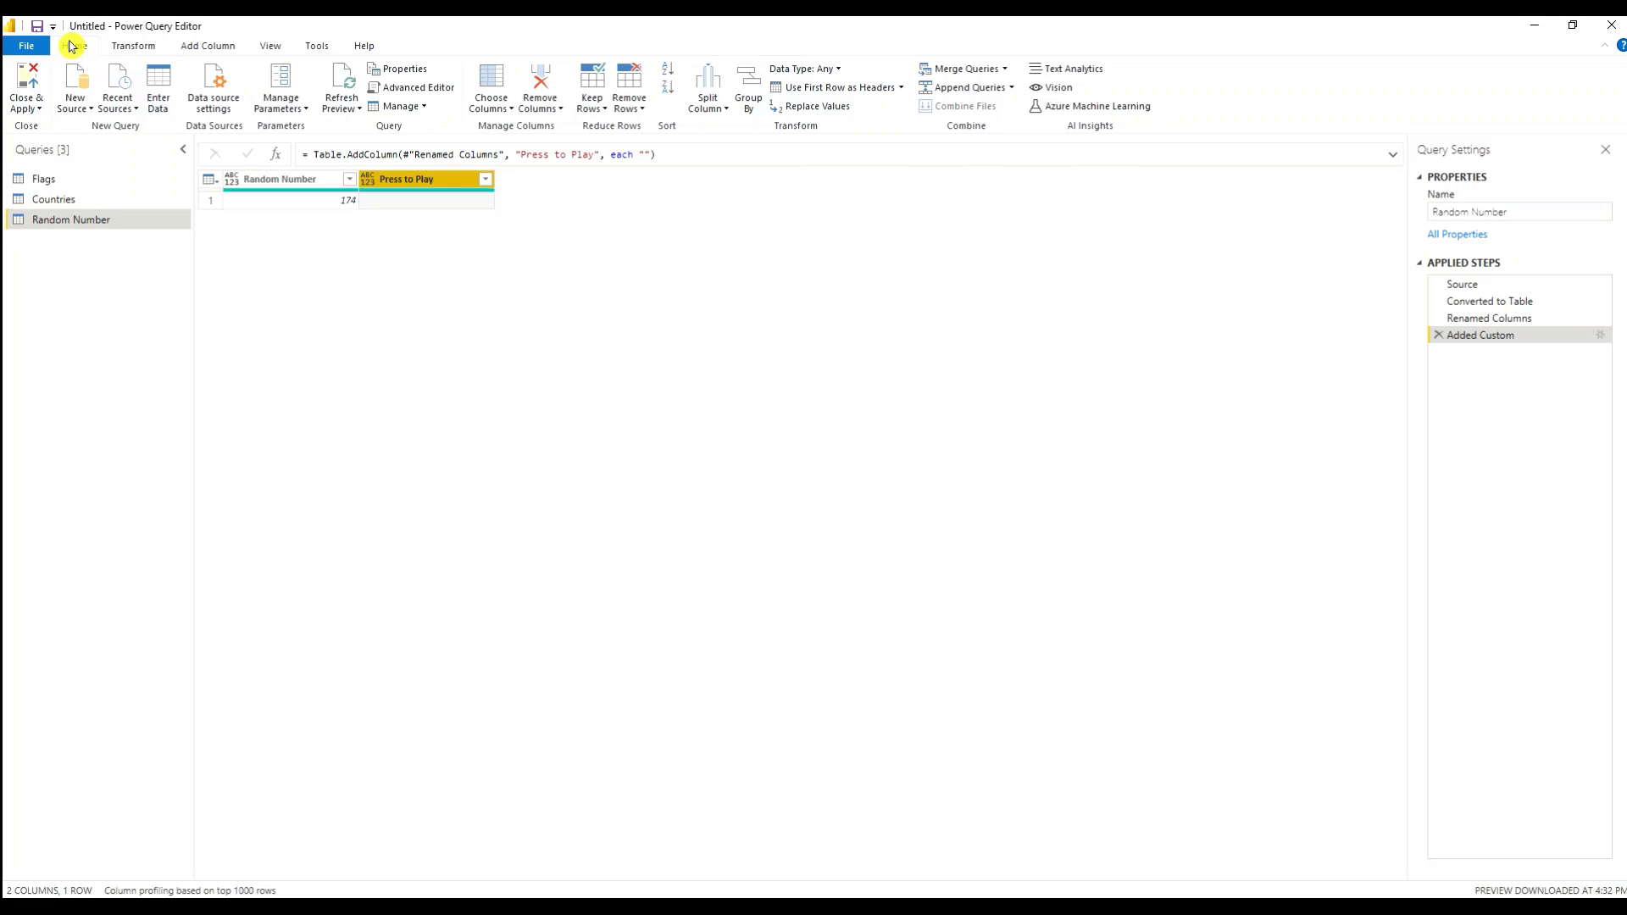
{"action": "left_click", "coordinate": [25, 89]}
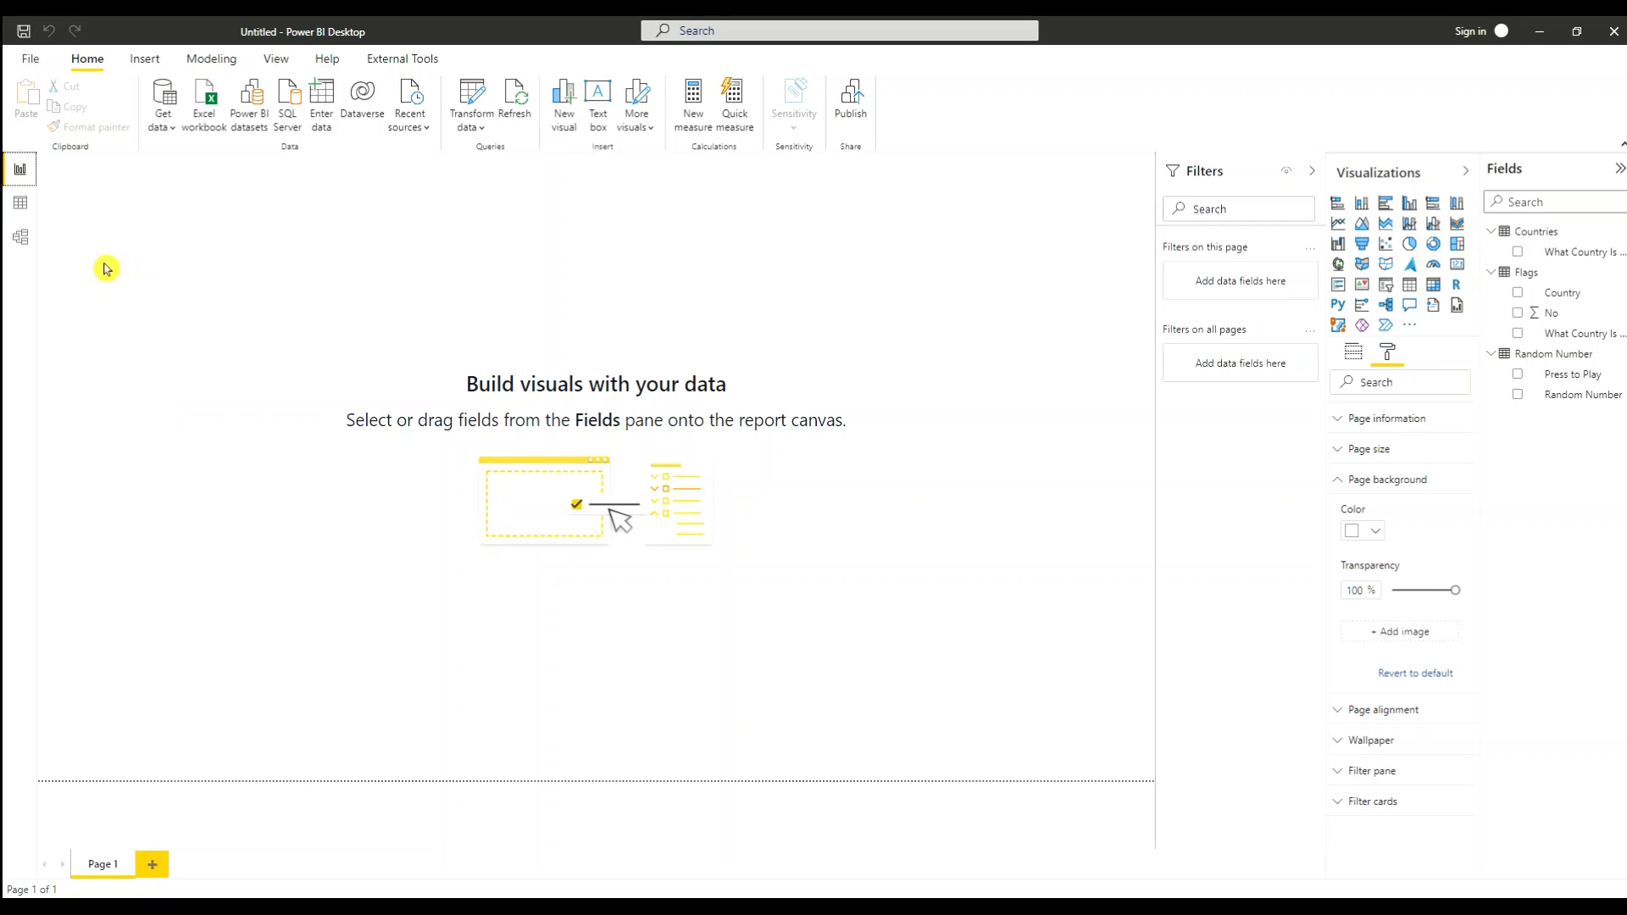
Step: In the data model, relate Random Number in the Random Number table to No in the Flags table, and tidy the table layout
{"action": "left_click", "coordinate": [21, 238]}
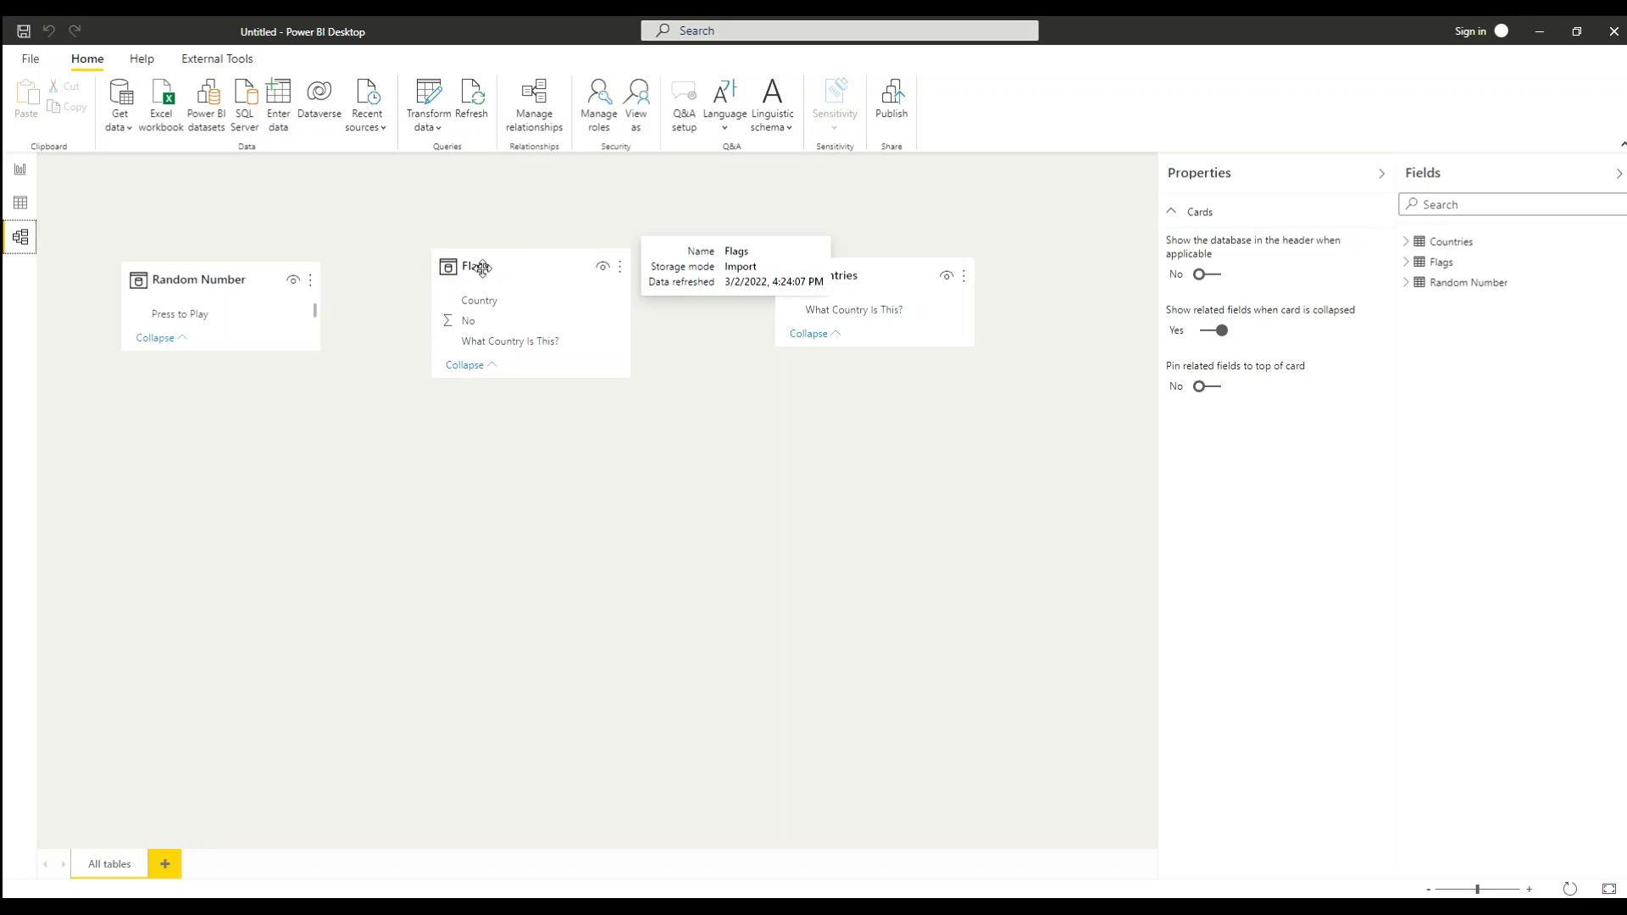
{"action": "left_click_drag", "start_coordinate": [193, 315], "coordinate": [410, 325]}
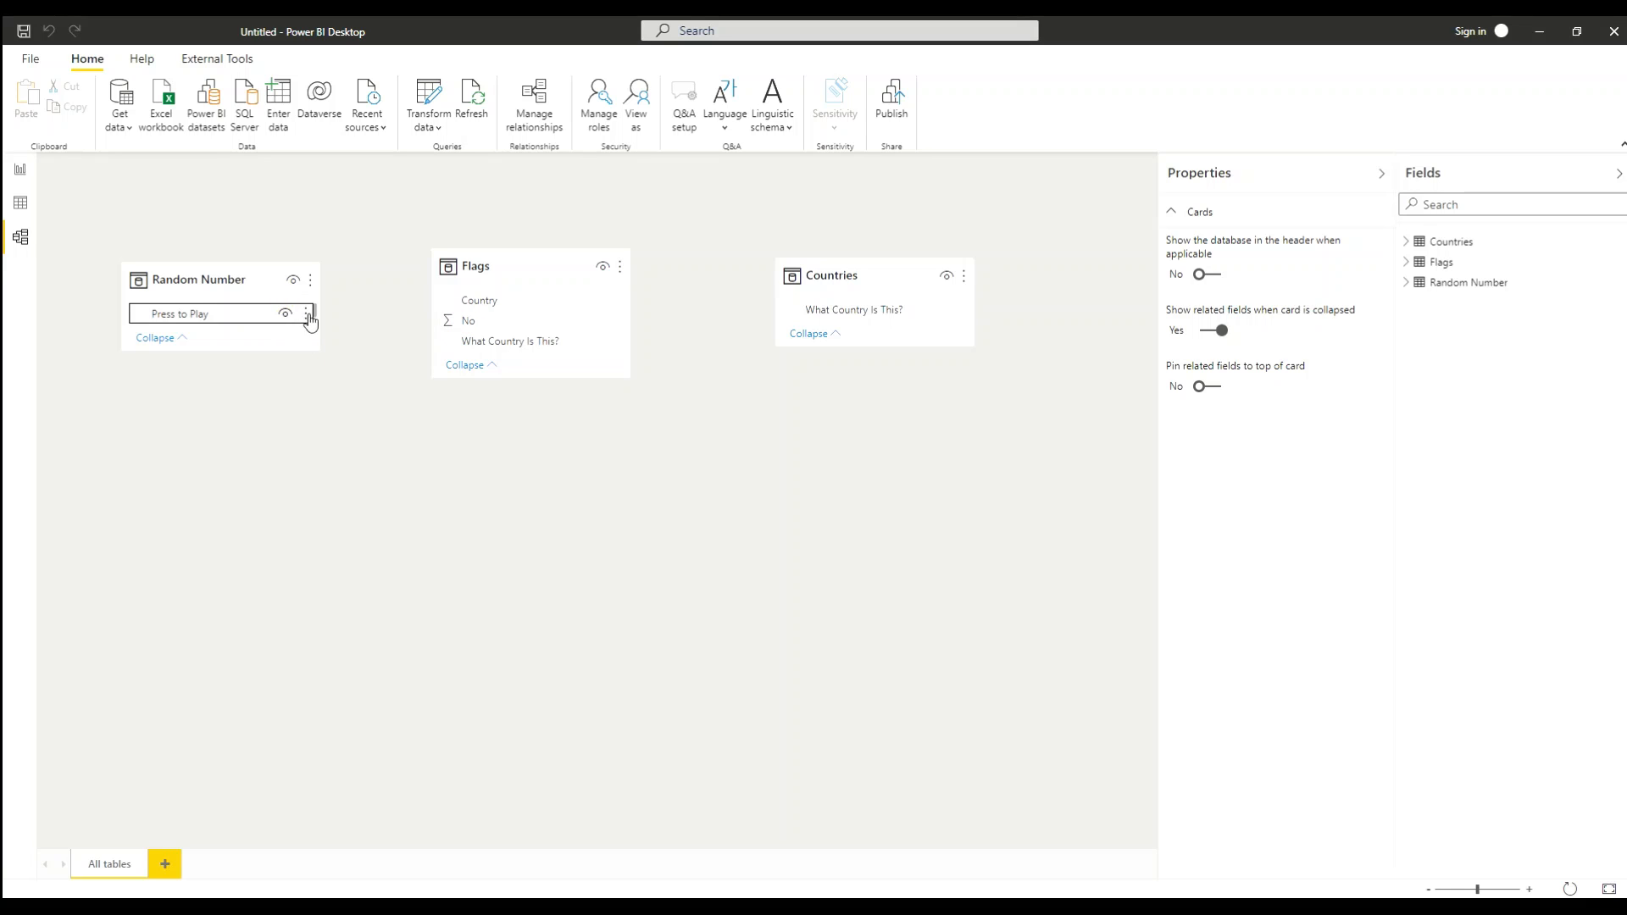
{"action": "left_click_drag", "start_coordinate": [317, 351], "coordinate": [339, 369]}
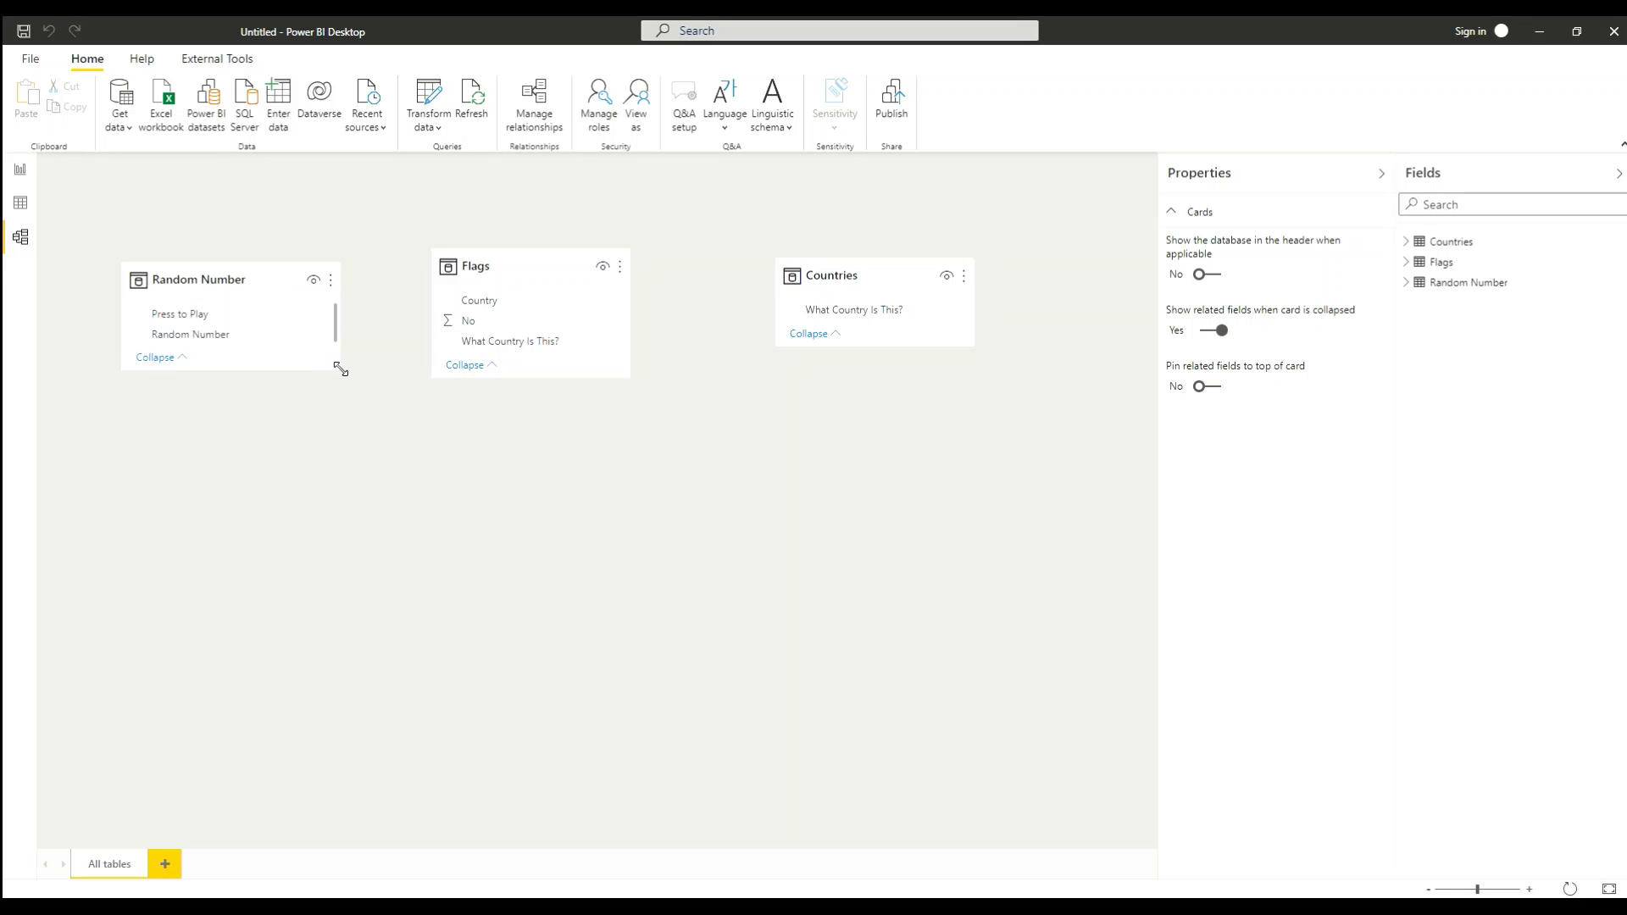
{"action": "left_click_drag", "start_coordinate": [219, 339], "coordinate": [462, 324]}
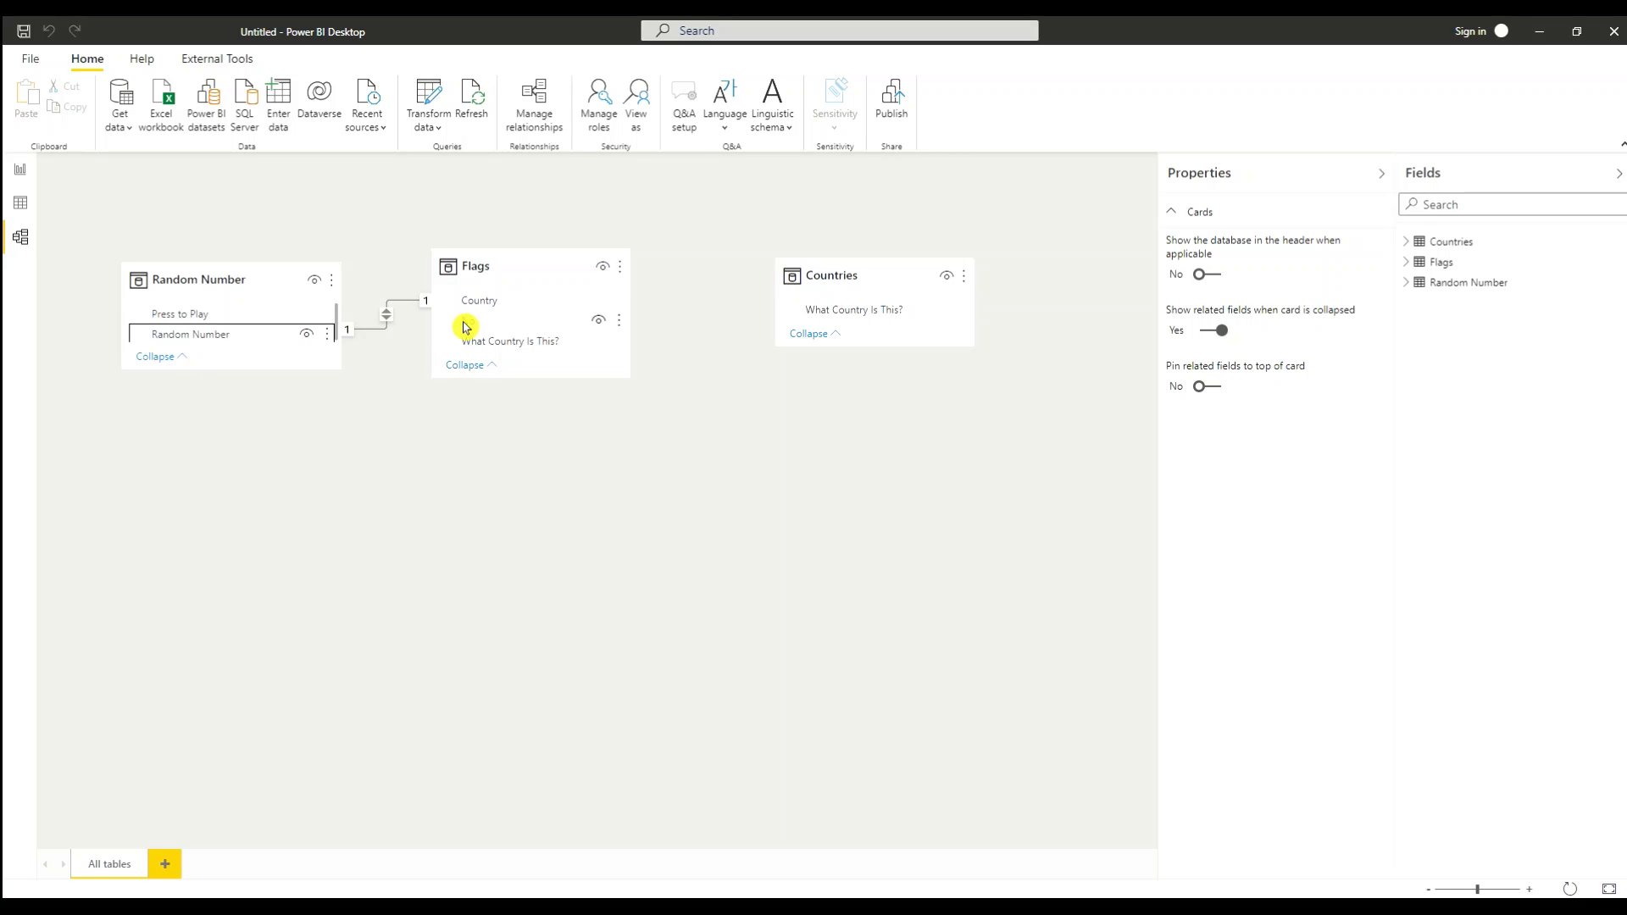
{"action": "left_click_drag", "start_coordinate": [501, 272], "coordinate": [535, 265]}
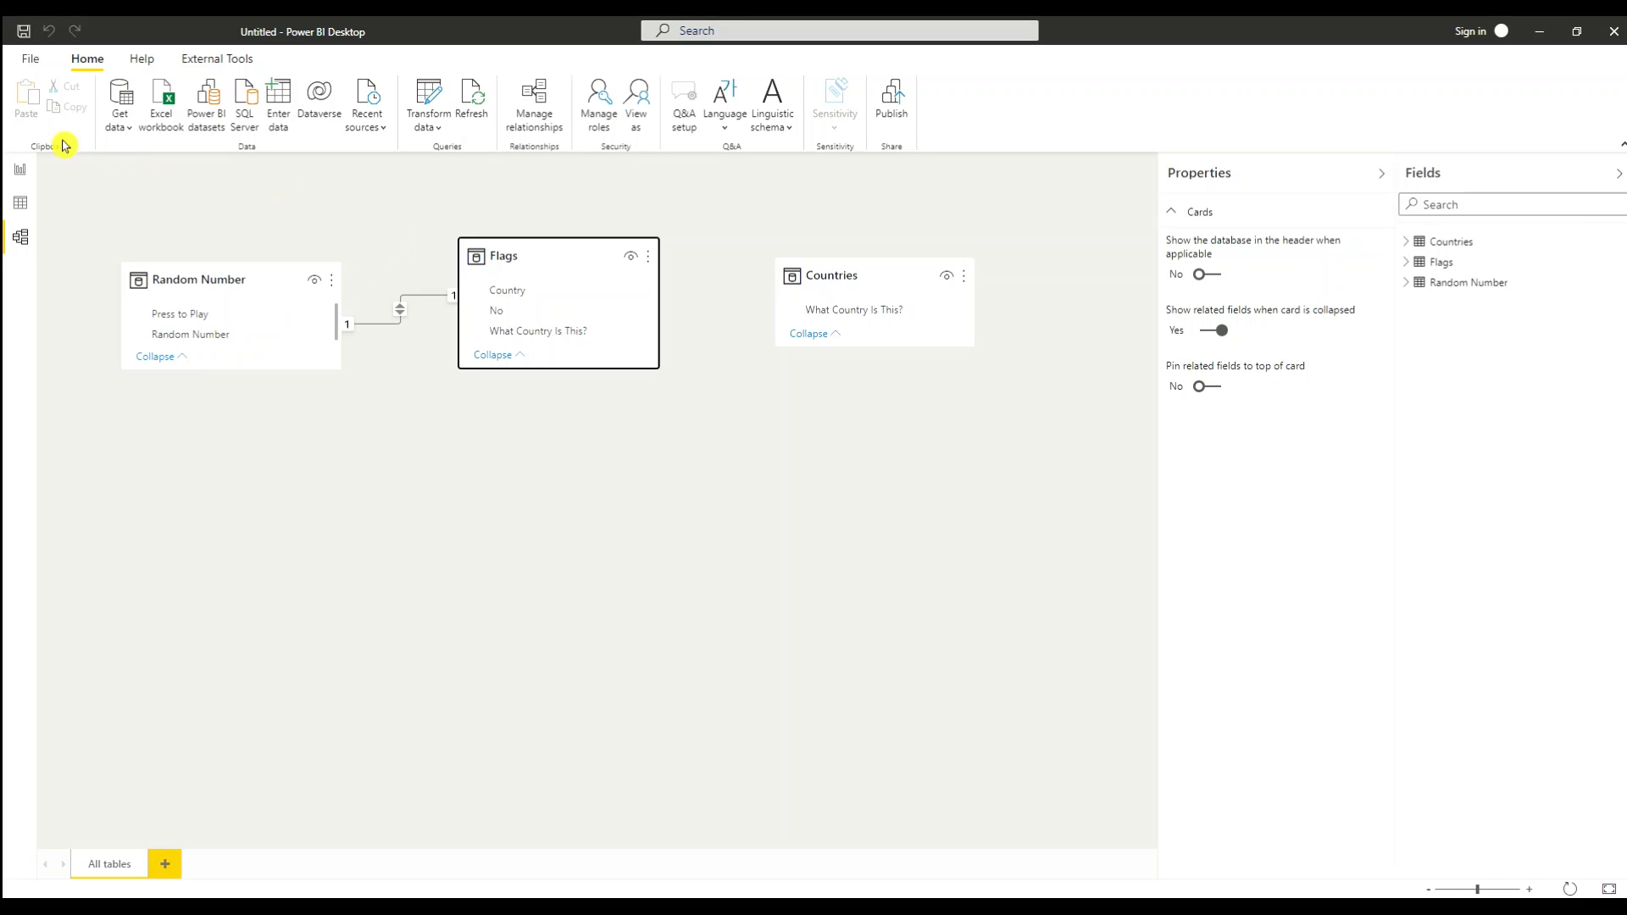
Step: Set the report page background to indigo blue with 0% transparency
{"action": "left_click", "coordinate": [21, 170]}
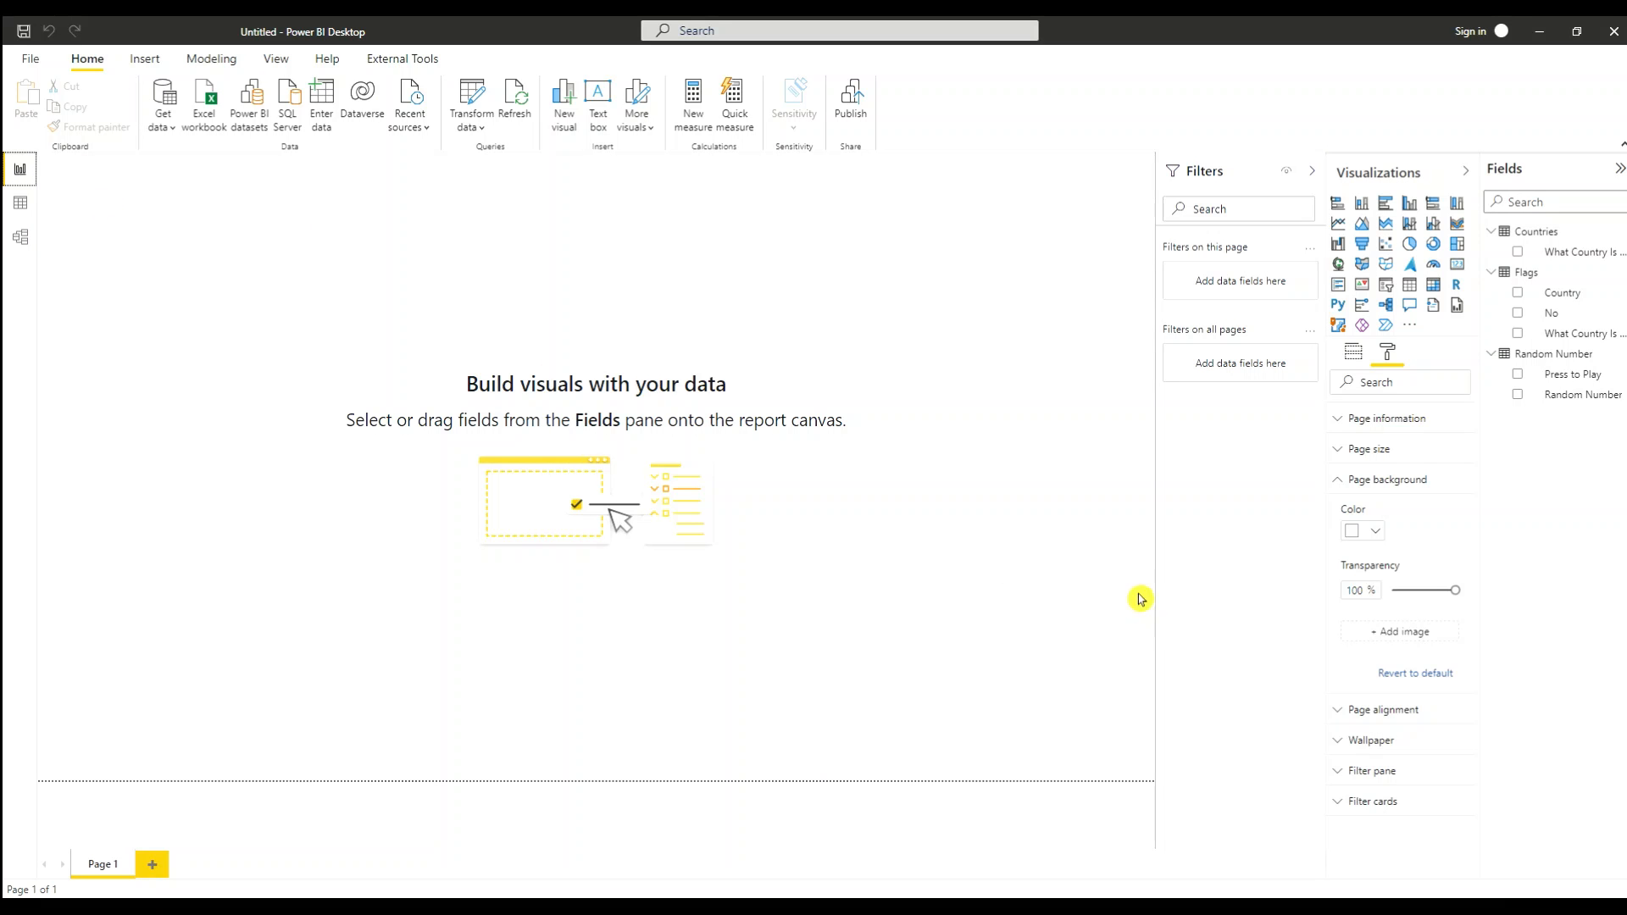
{"action": "left_click", "coordinate": [1376, 534]}
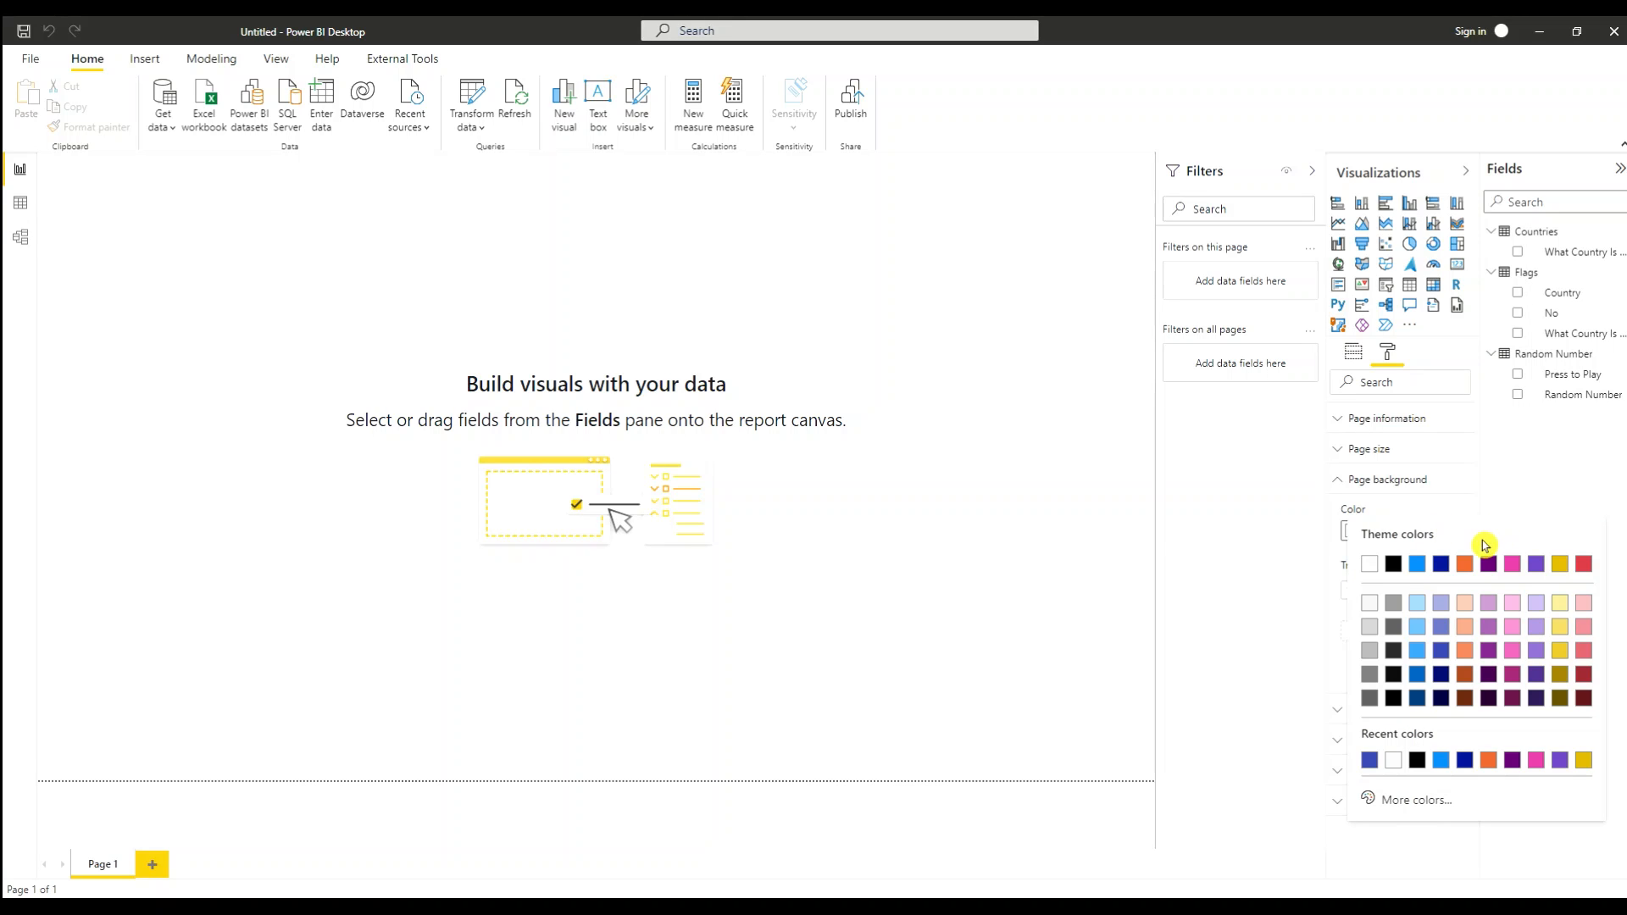
{"action": "left_click", "coordinate": [1440, 657]}
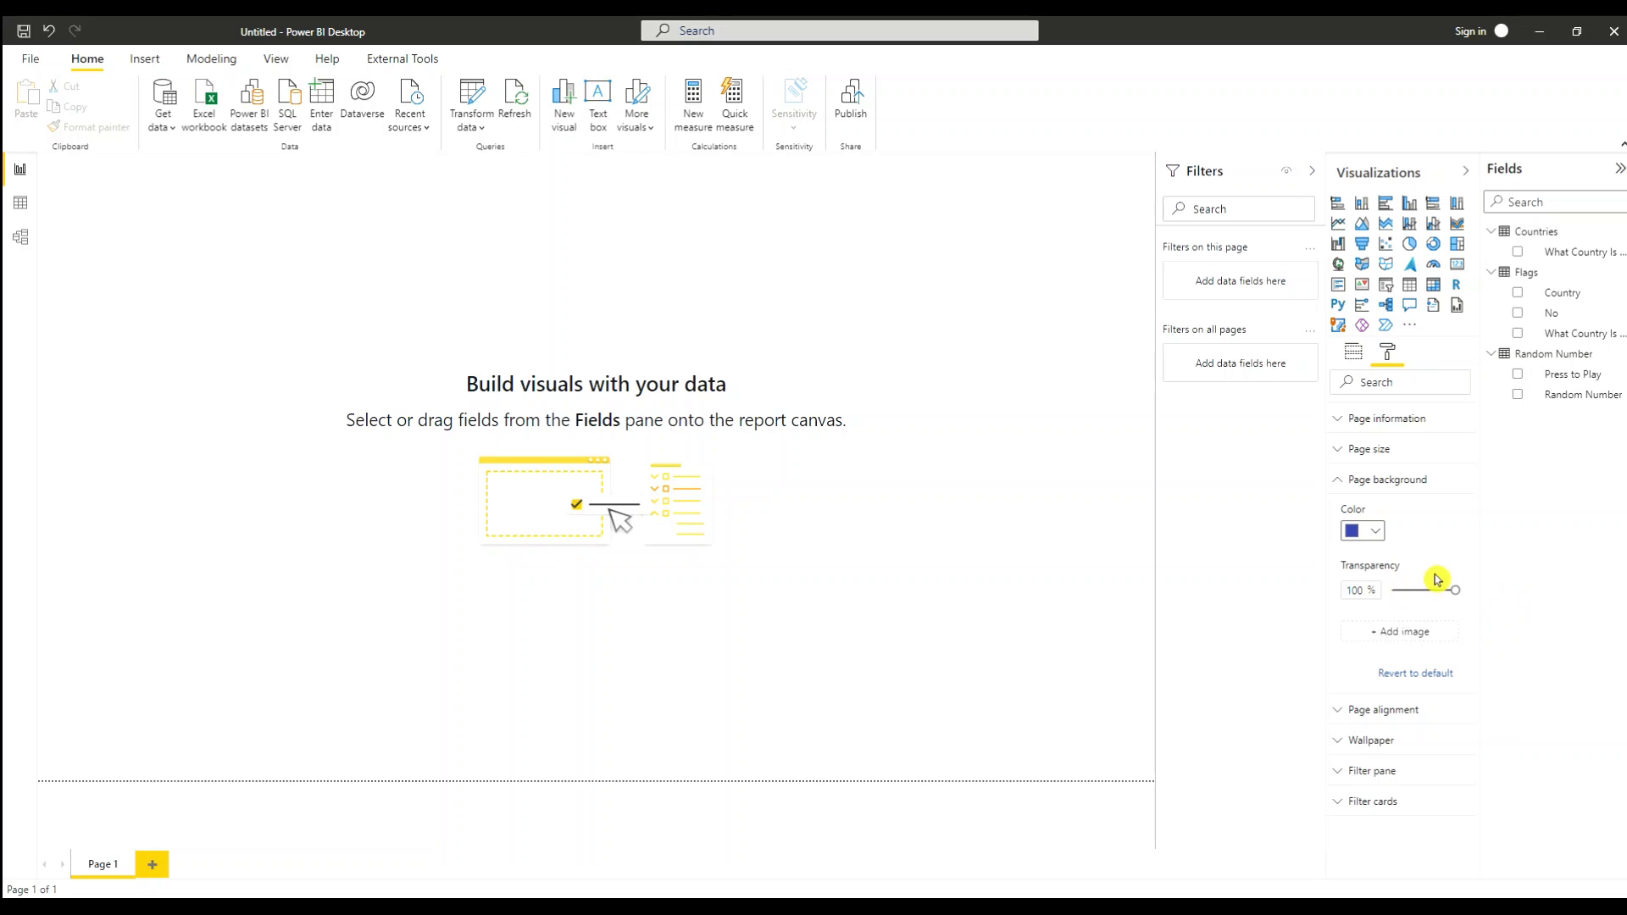
{"action": "left_click_drag", "start_coordinate": [1335, 604], "coordinate": [1335, 605]}
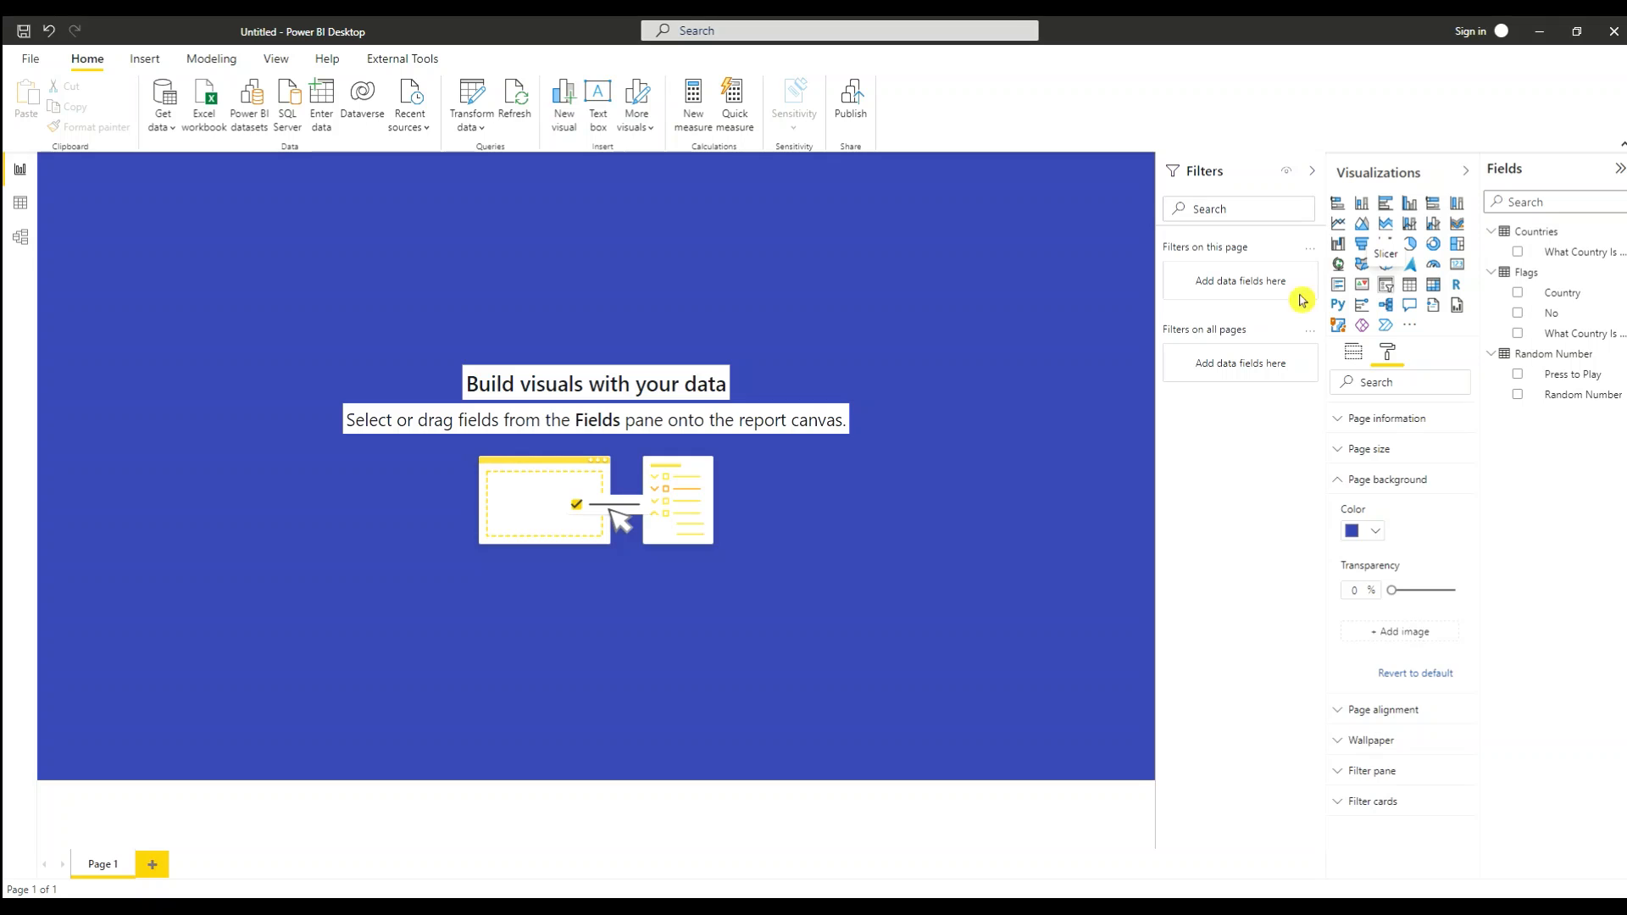
Step: Place a slicer about 349 by 157 near the page's upper left corner and fill it with Press to Play from Random Number
{"action": "left_click_drag", "start_coordinate": [221, 301], "coordinate": [559, 319]}
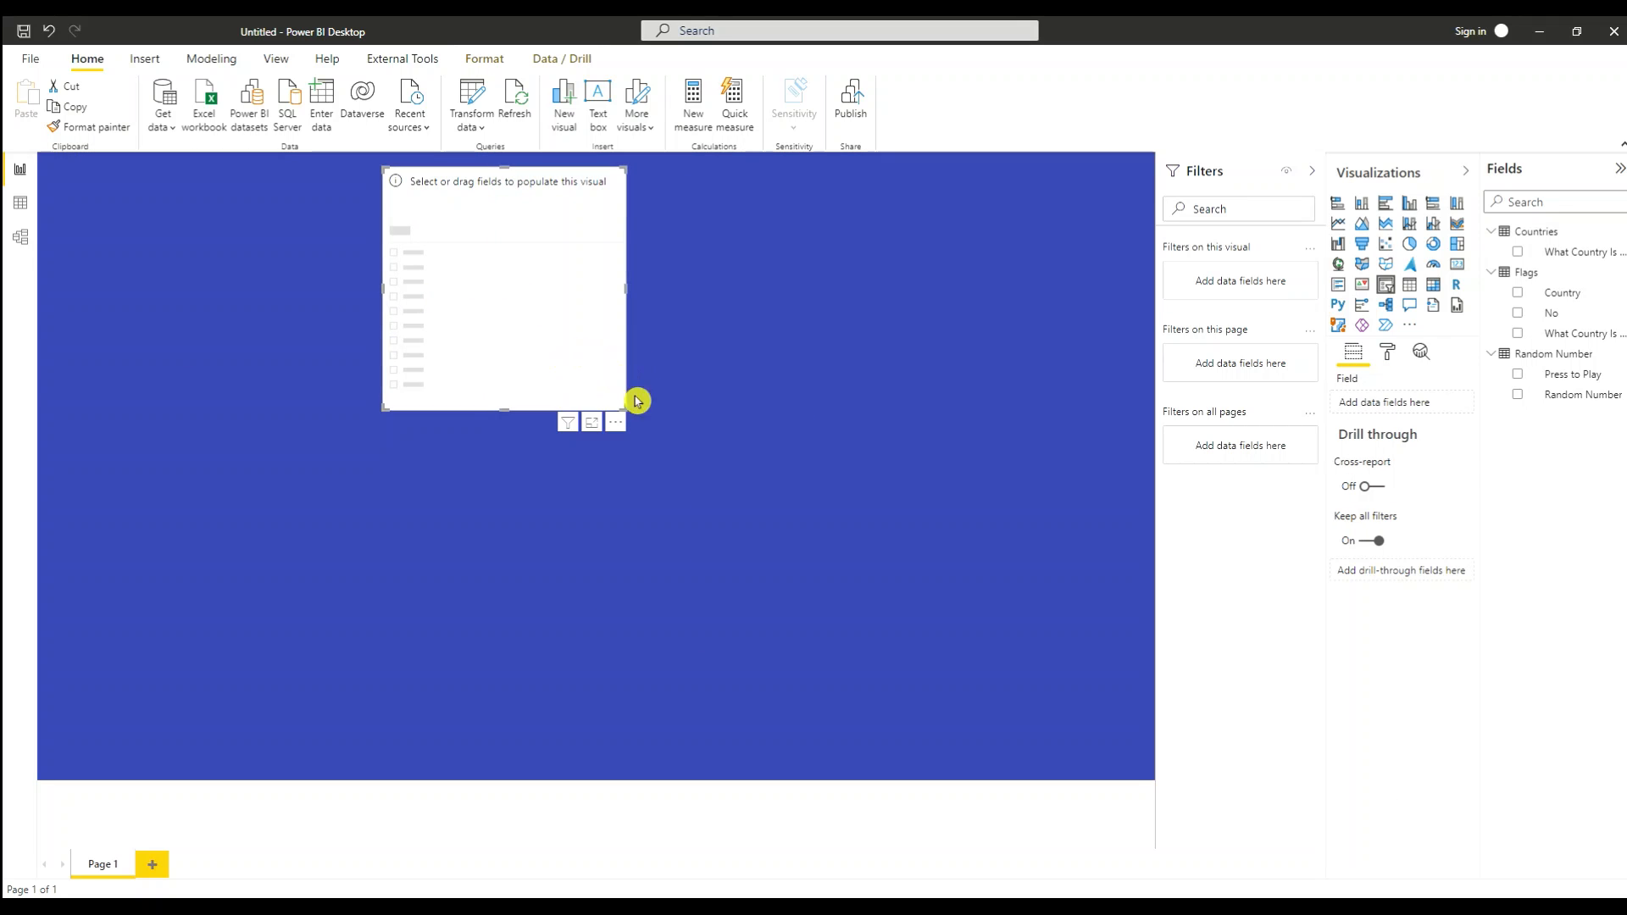
{"action": "left_click_drag", "start_coordinate": [621, 402], "coordinate": [796, 349]}
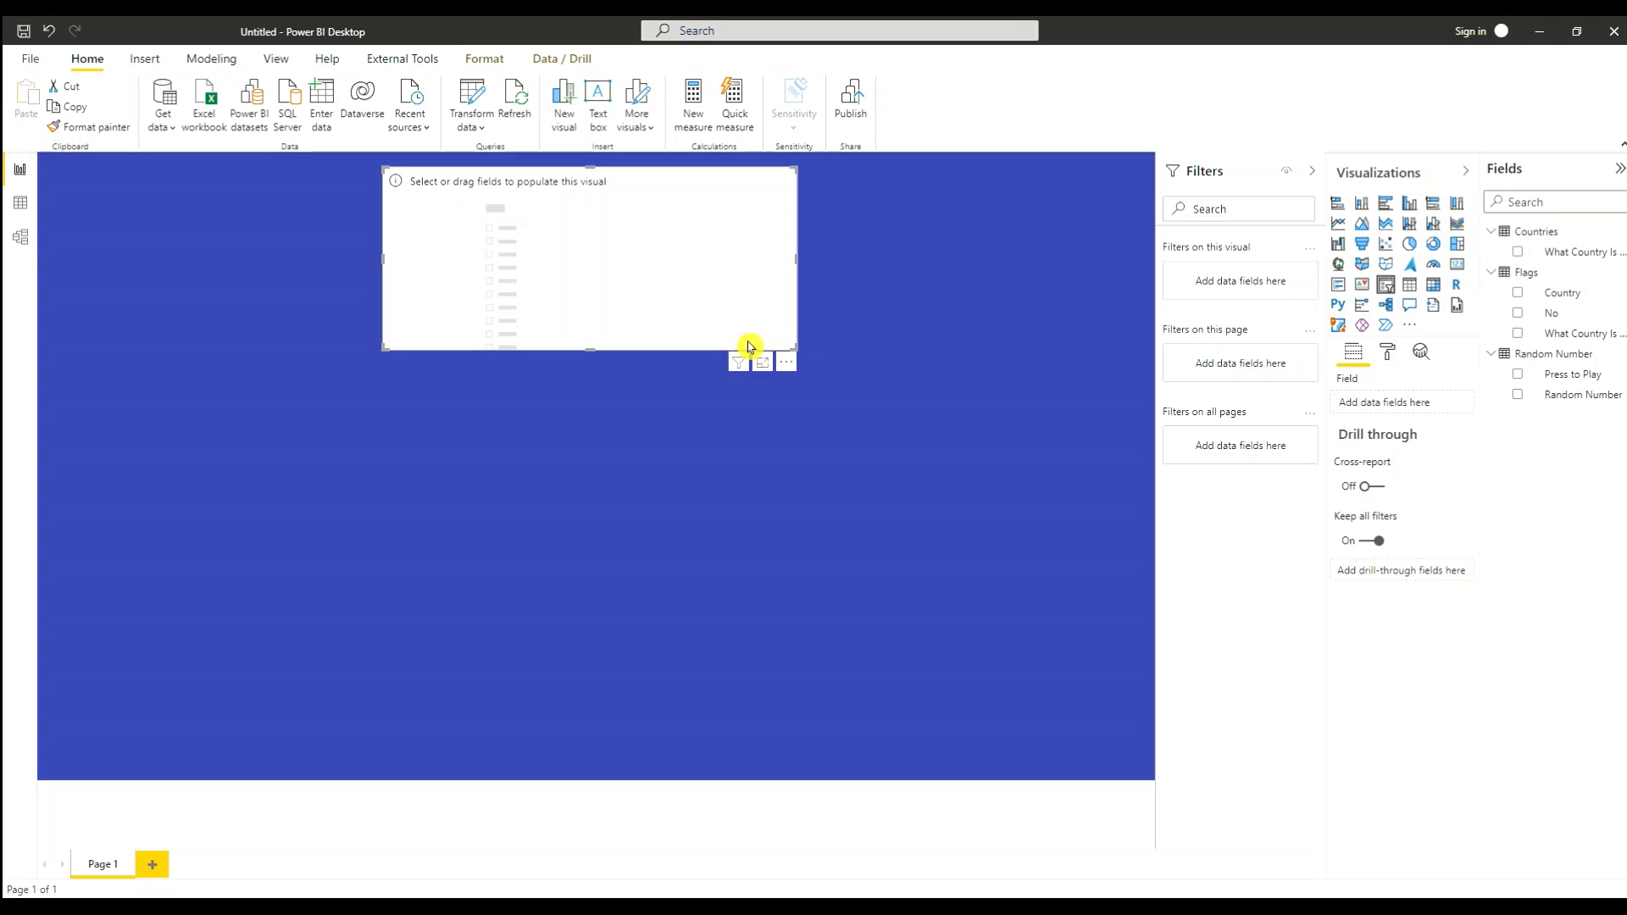
{"action": "left_click_drag", "start_coordinate": [723, 296], "coordinate": [395, 343]}
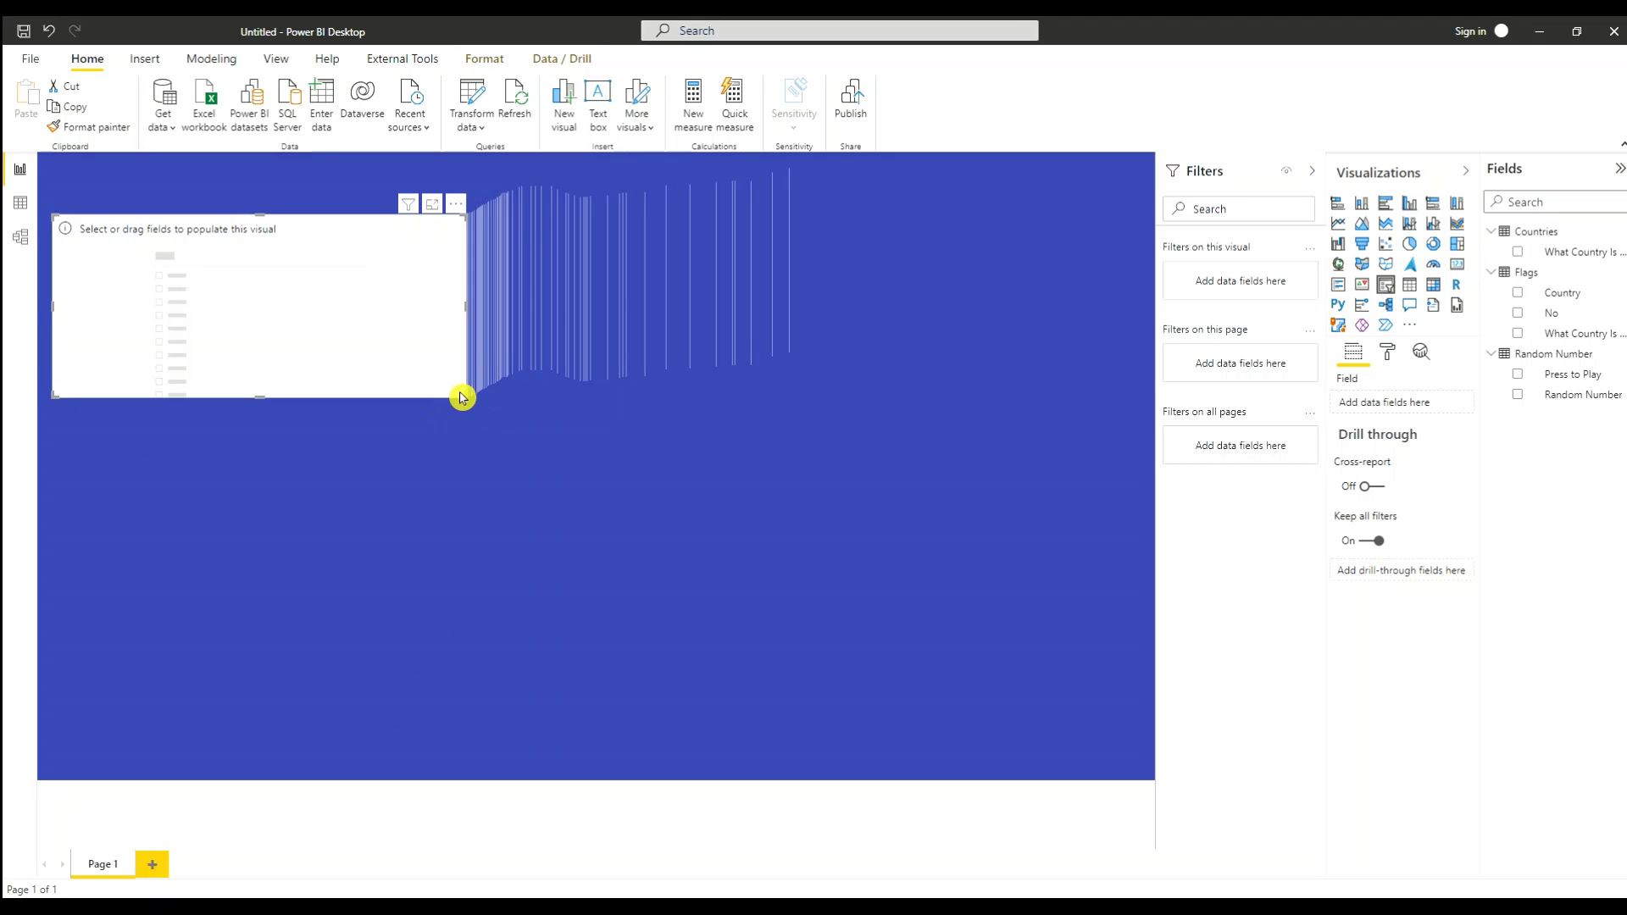
{"action": "left_click_drag", "start_coordinate": [465, 394], "coordinate": [356, 349]}
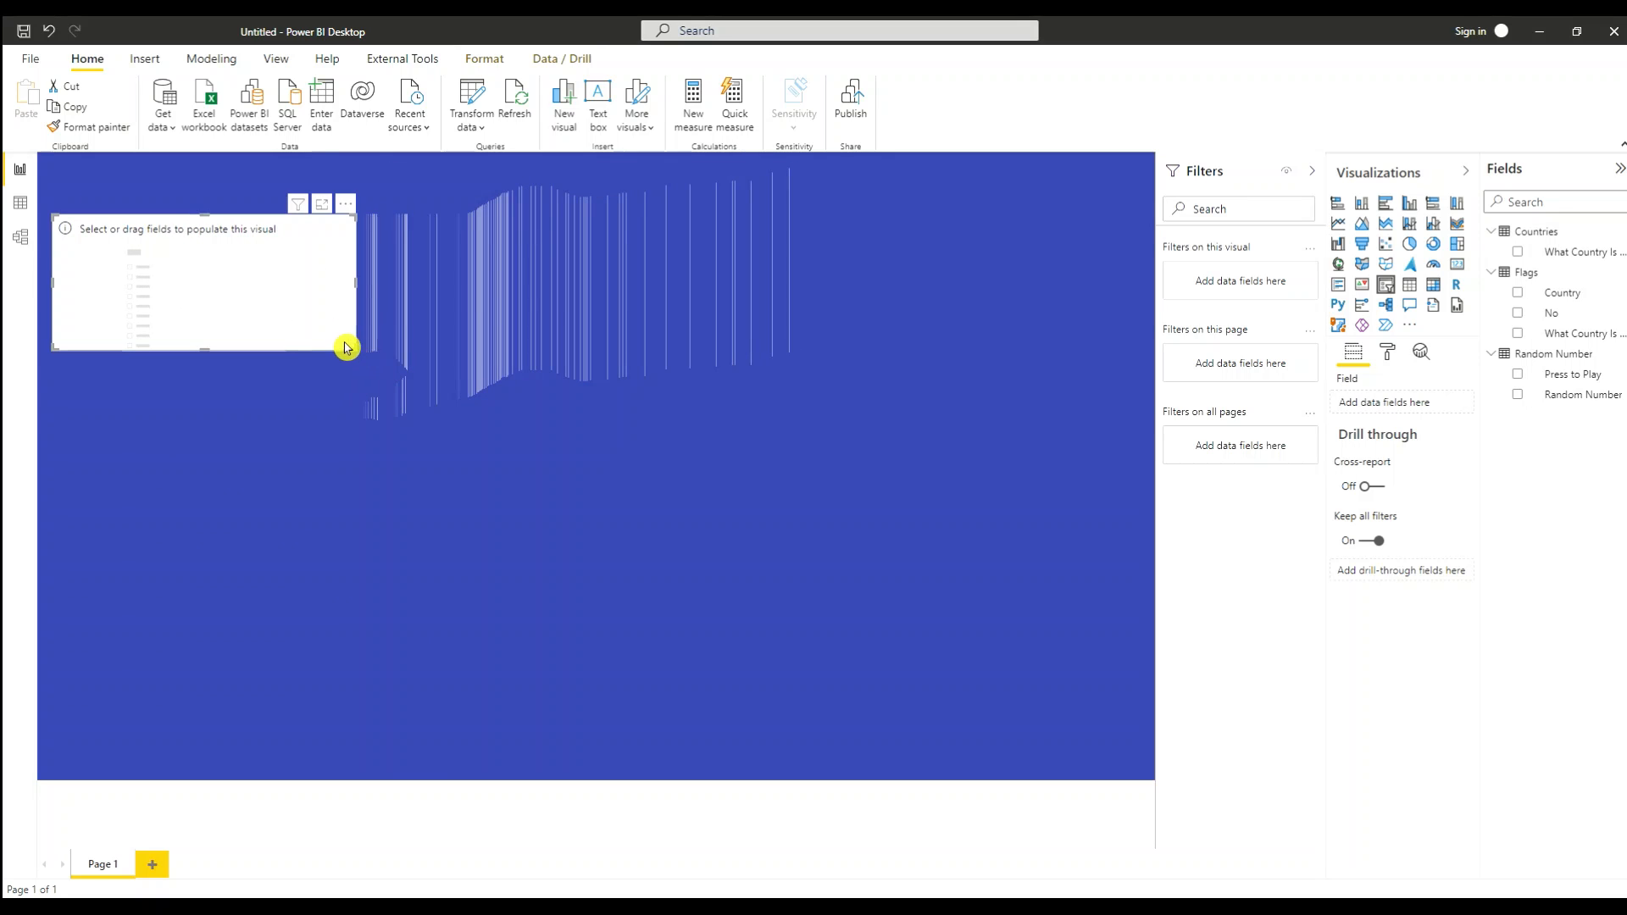
{"action": "left_click_drag", "start_coordinate": [300, 302], "coordinate": [306, 330]}
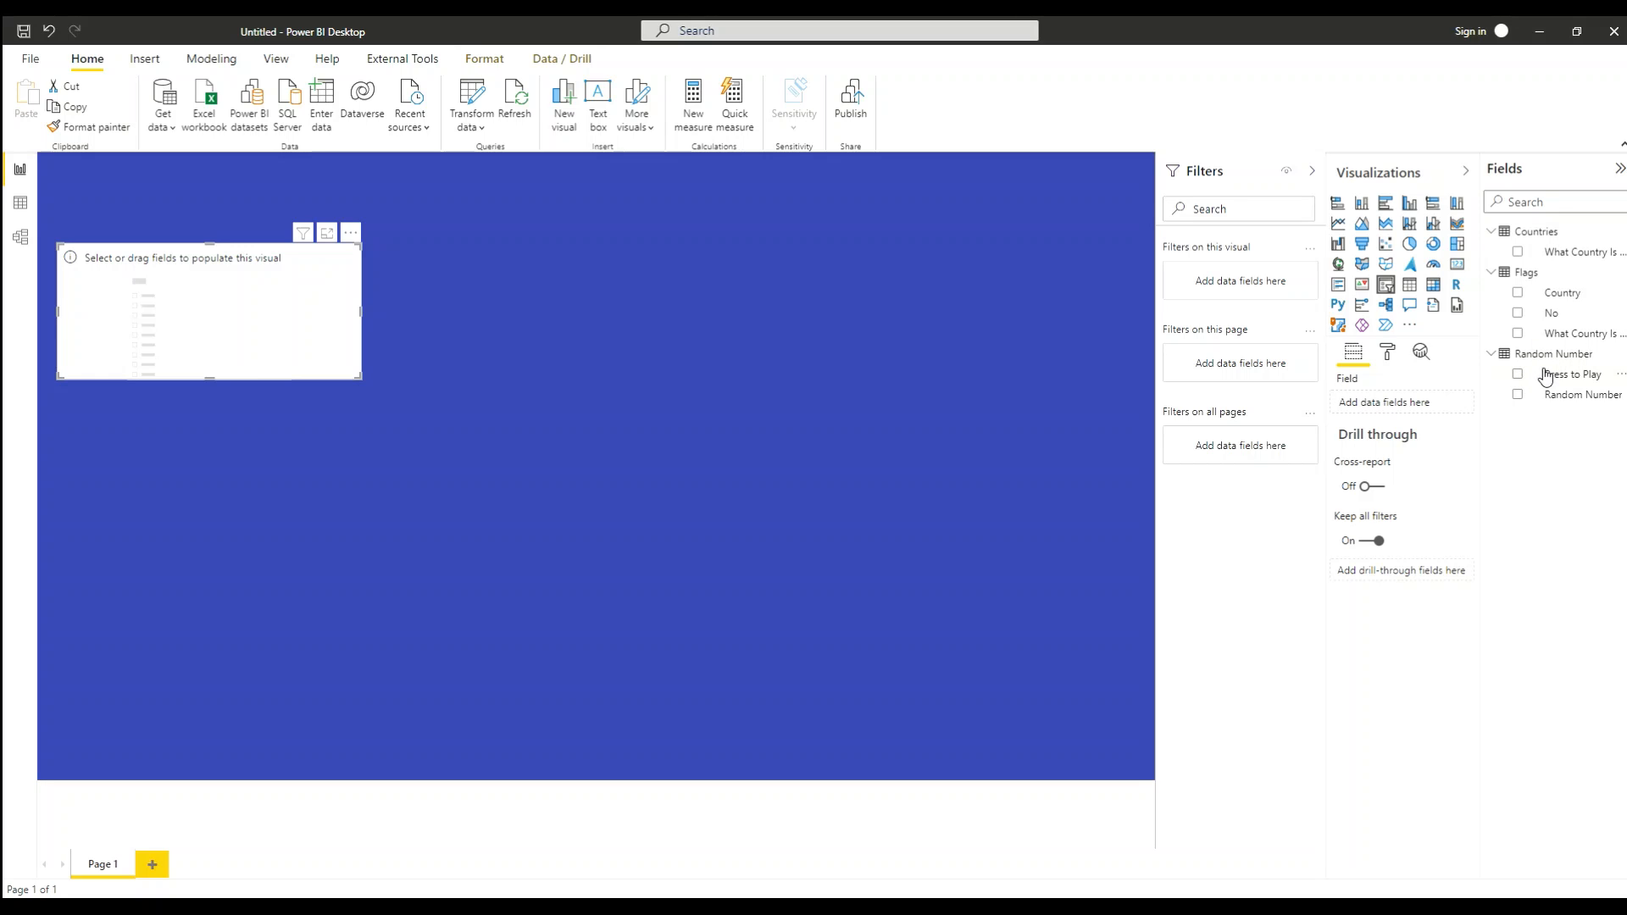
{"action": "left_click_drag", "start_coordinate": [1546, 381], "coordinate": [1408, 405]}
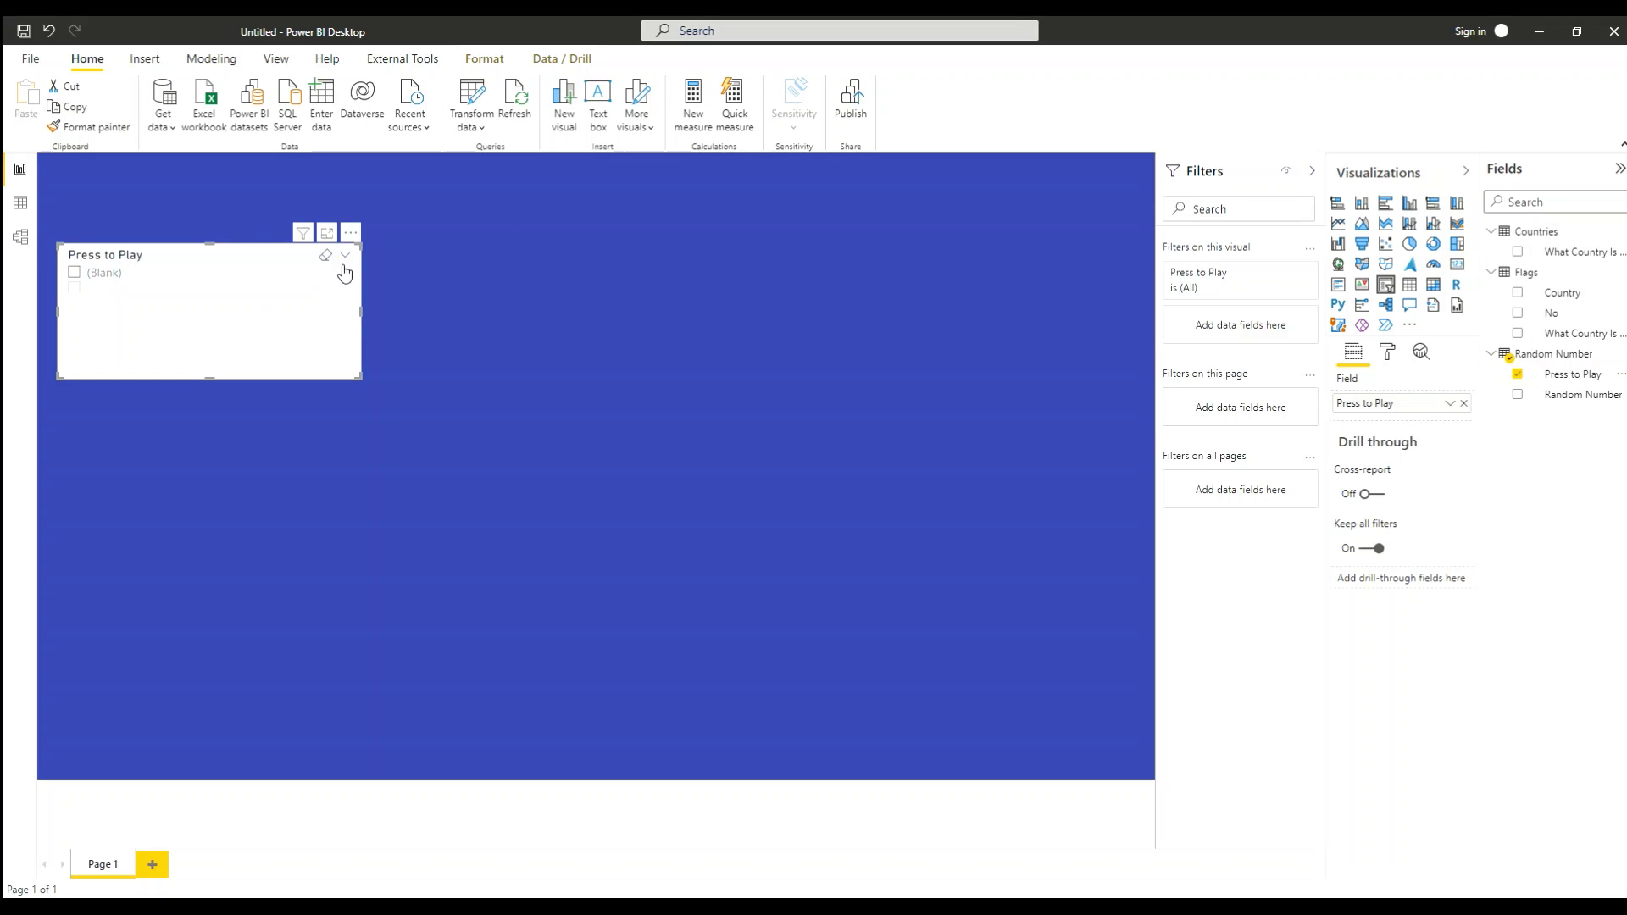
Step: Set the Press to Play slicer's orientation to Horizontal
{"action": "left_click", "coordinate": [345, 260]}
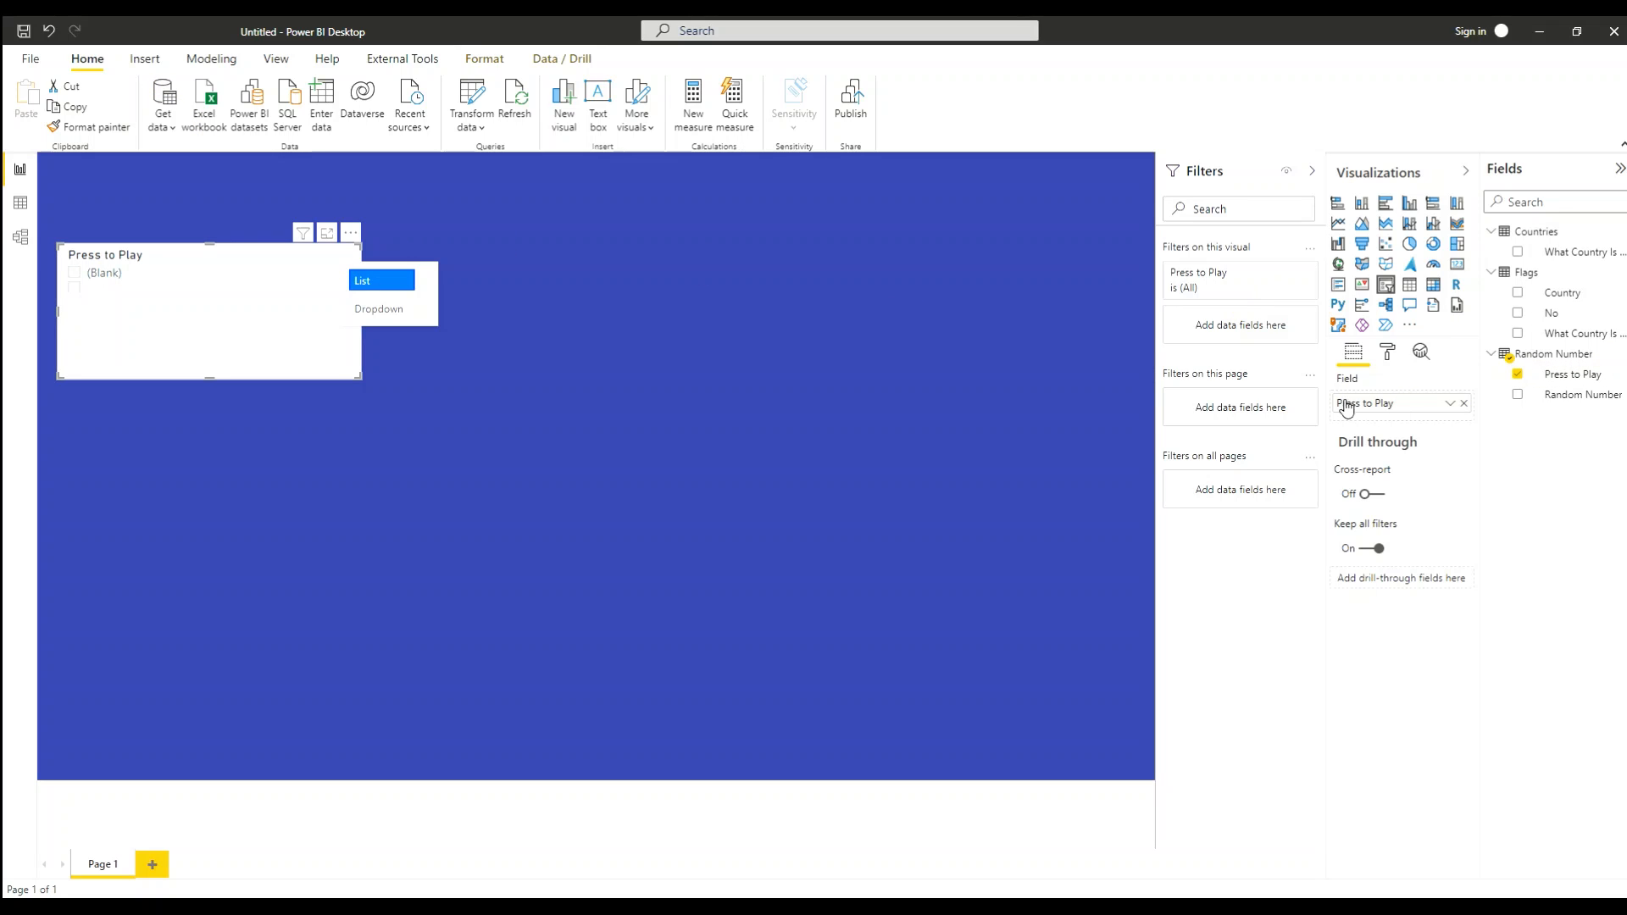
{"action": "left_click", "coordinate": [1388, 355]}
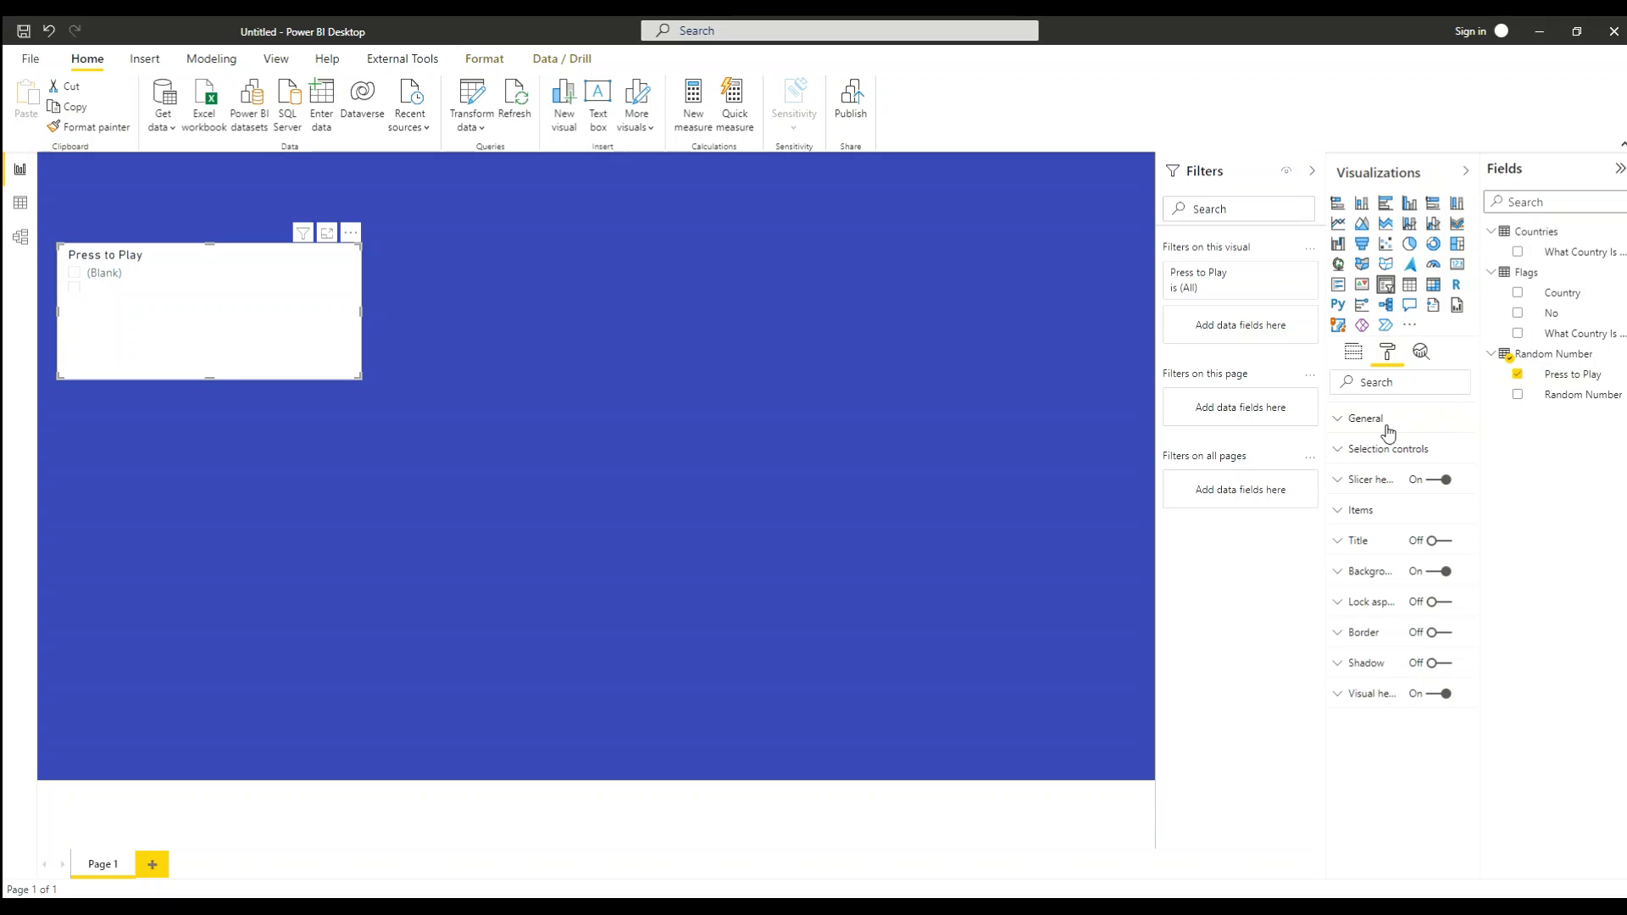
{"action": "left_click", "coordinate": [1347, 426]}
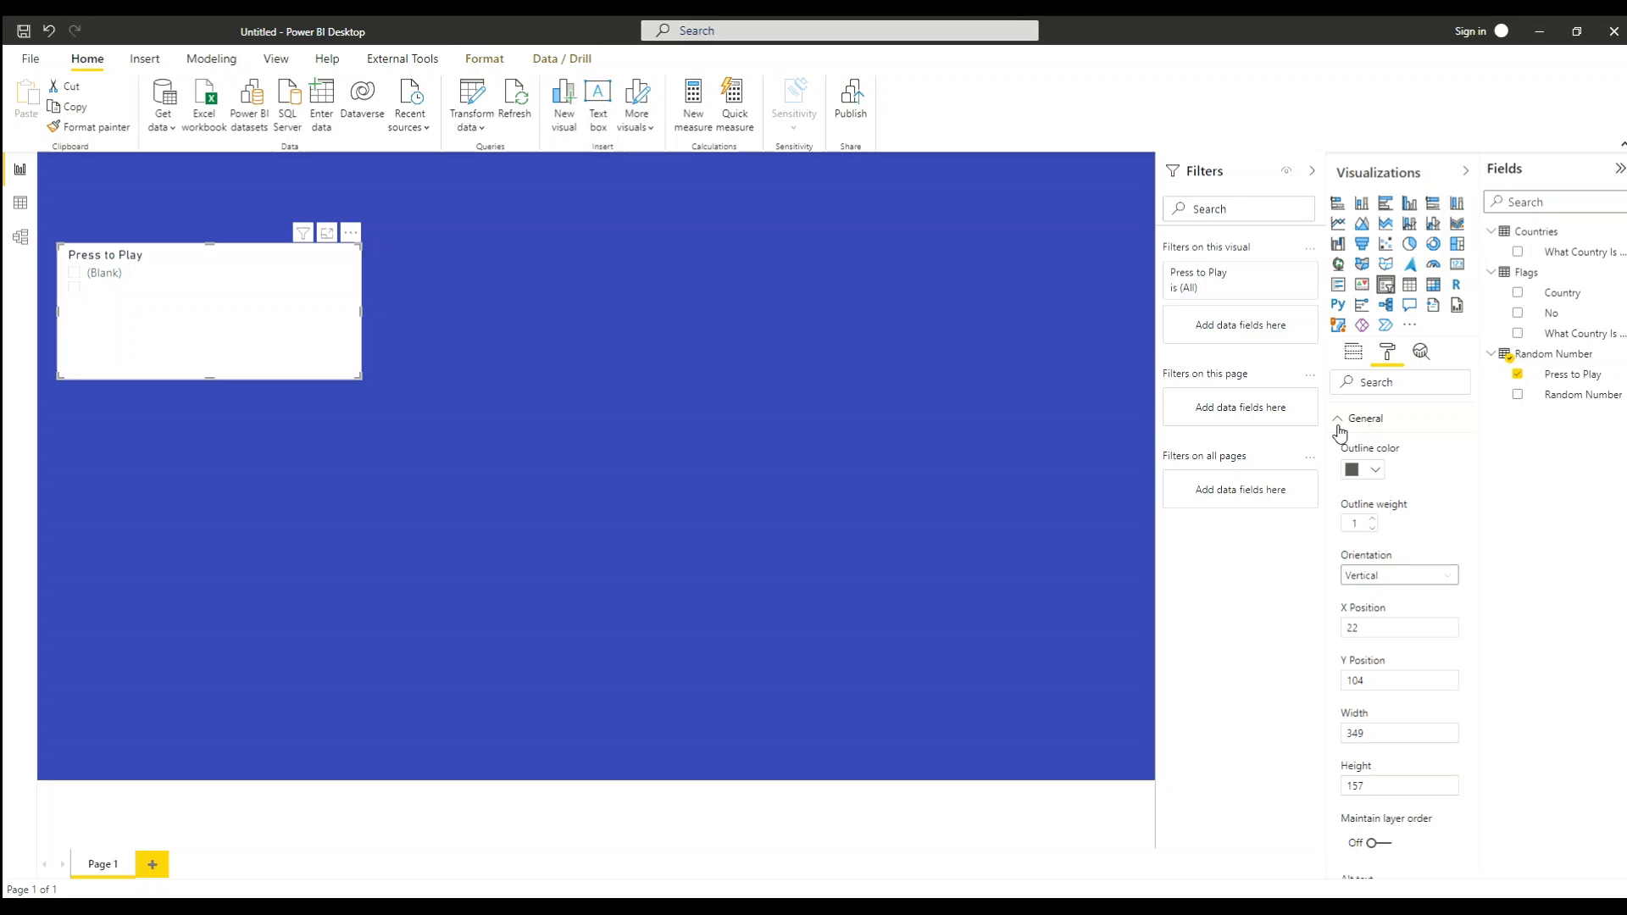
{"action": "left_click", "coordinate": [1452, 583]}
{"action": "left_click", "coordinate": [1381, 615]}
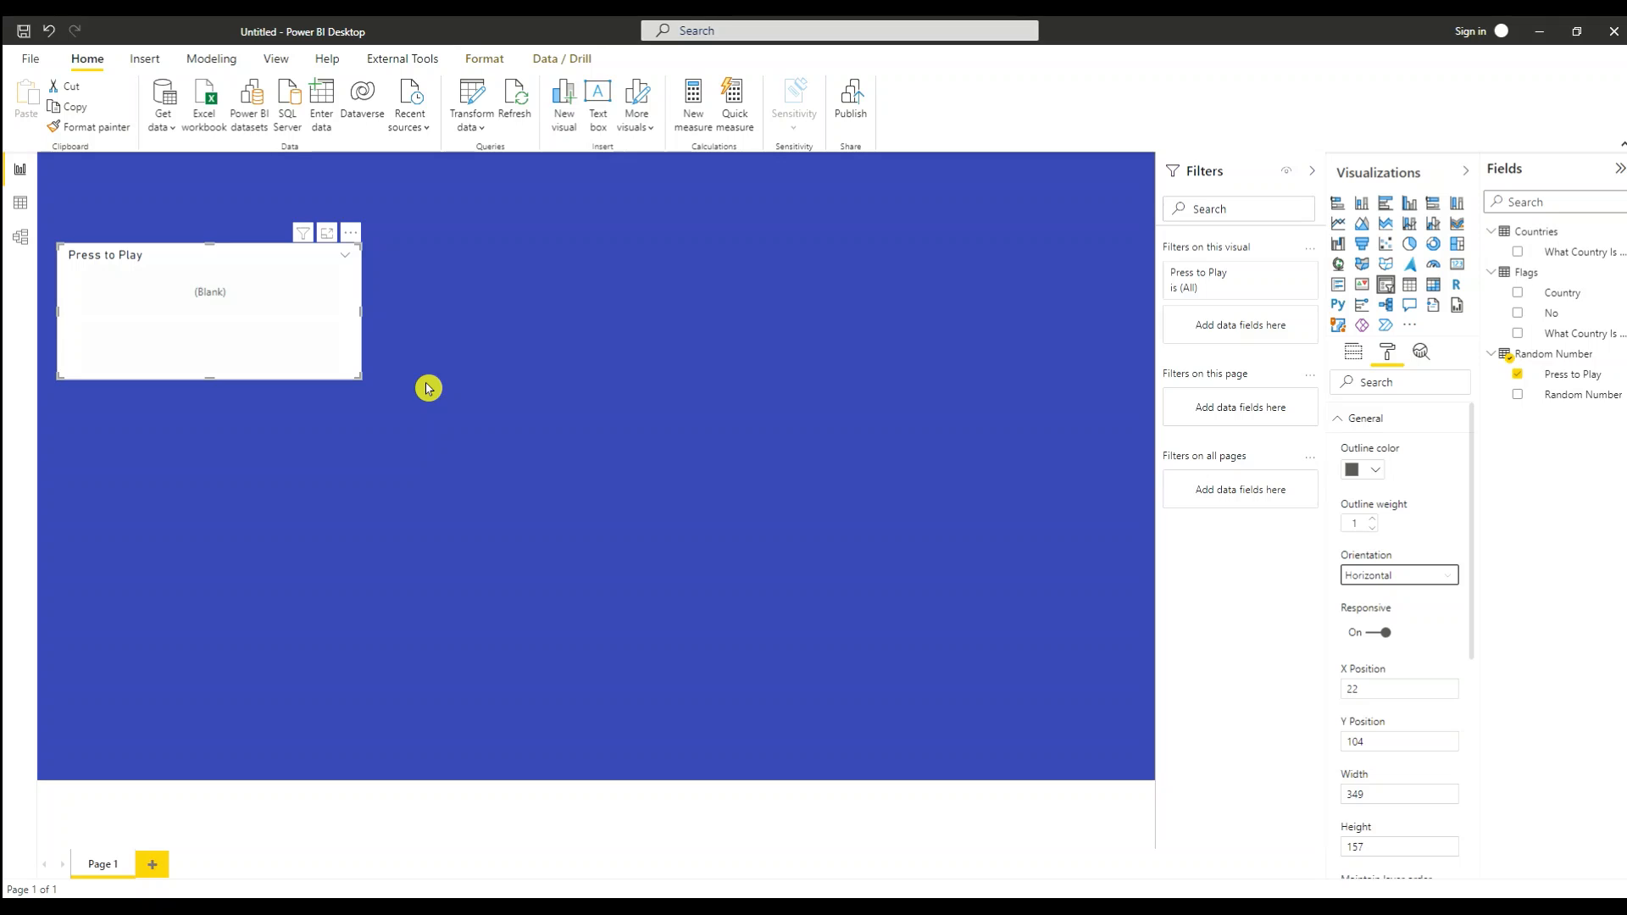
Step: Filter the Press to Play slicer to the unnamed empty-text value only, excluding (Blank), and collapse the filter settings
{"action": "left_click", "coordinate": [254, 256]}
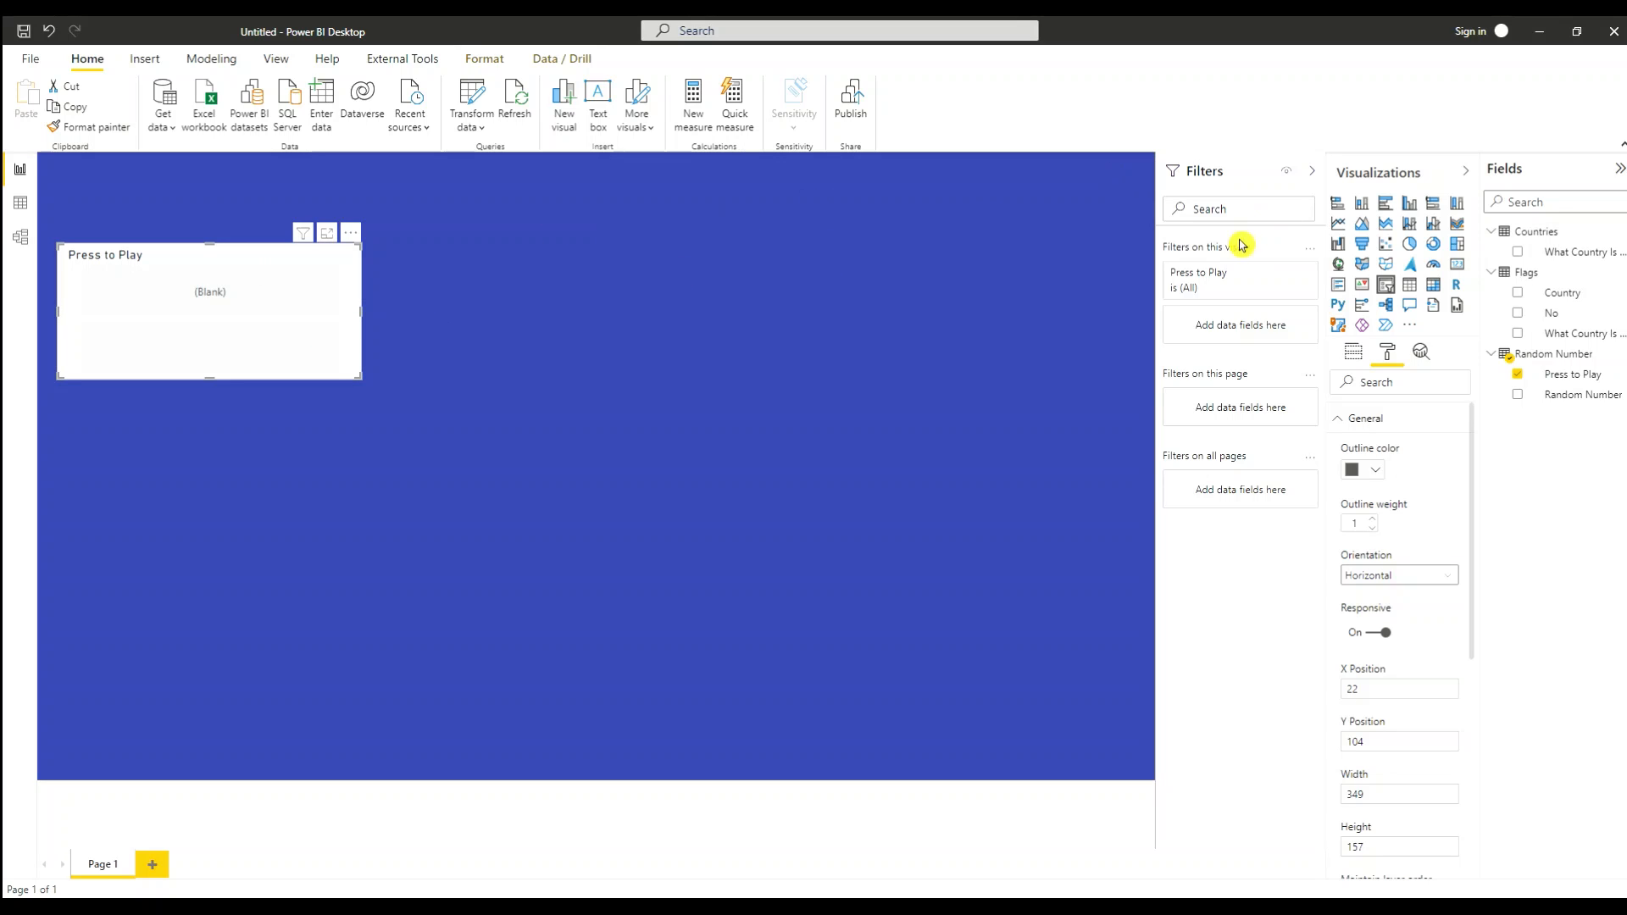
{"action": "left_click", "coordinate": [1287, 275]}
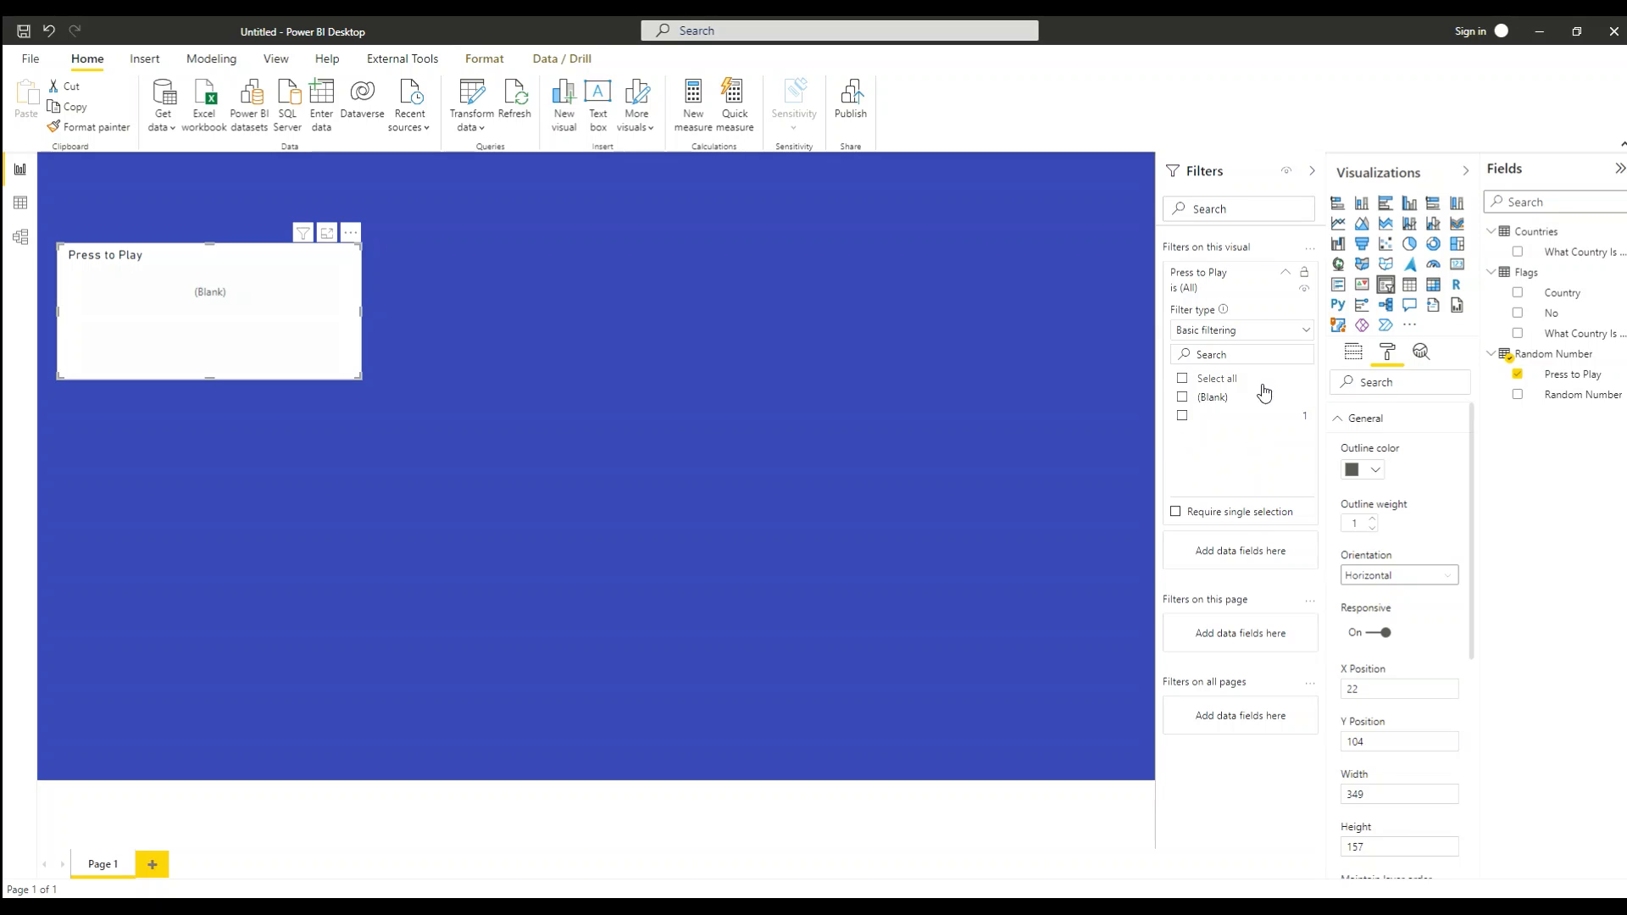
{"action": "left_click", "coordinate": [1183, 417]}
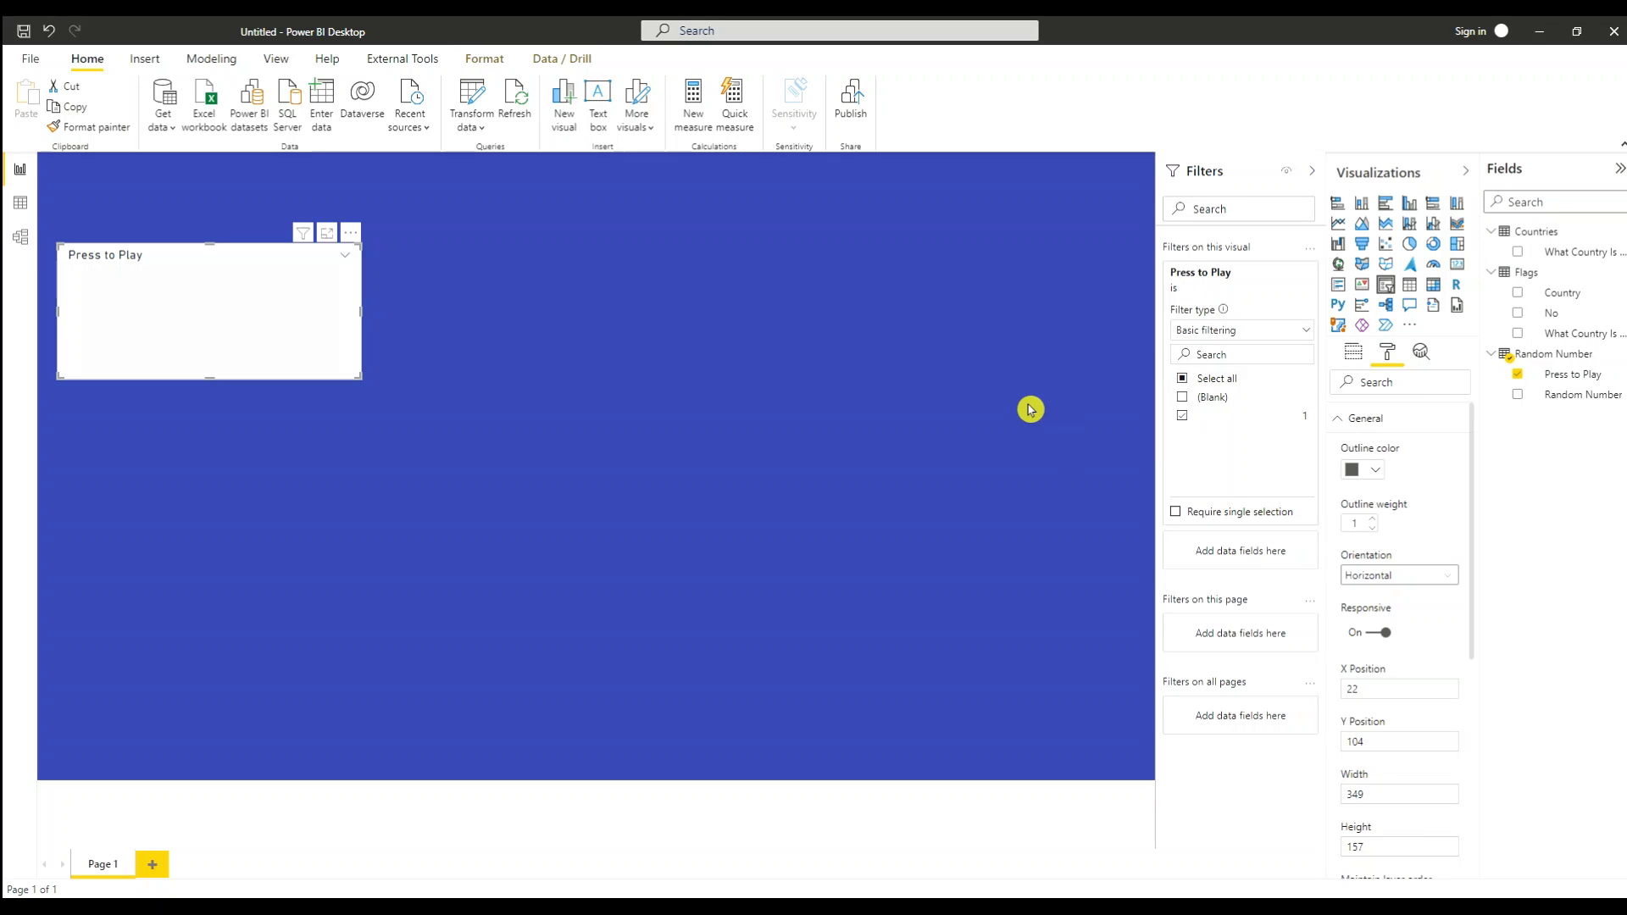
{"action": "left_click", "coordinate": [1315, 173]}
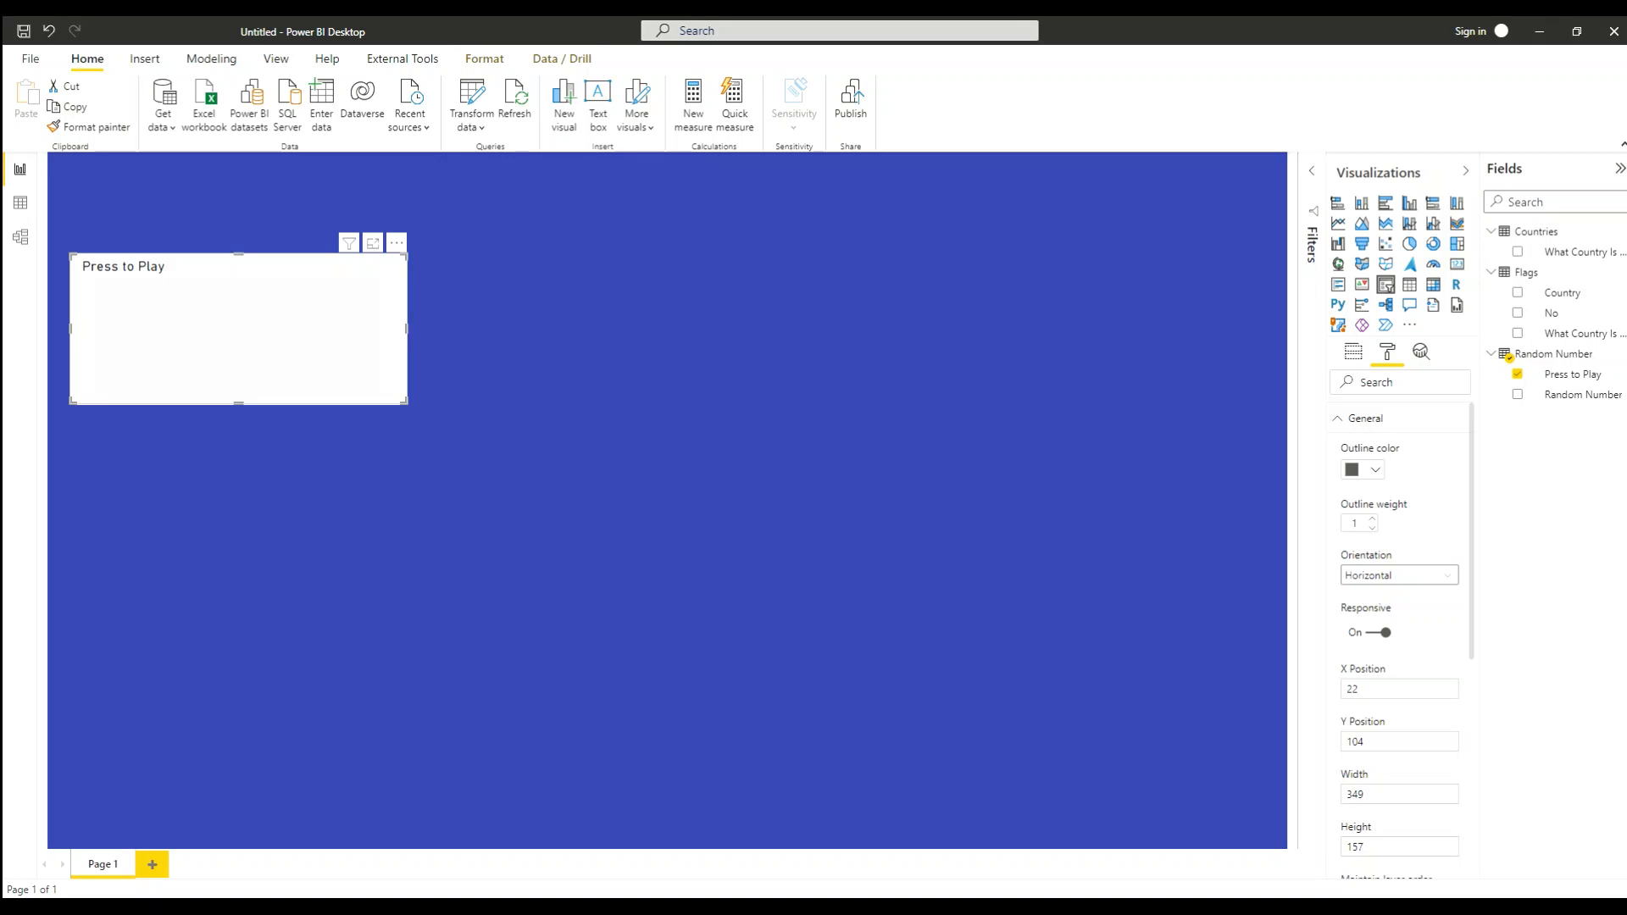
{"action": "left_click", "coordinate": [1019, 517]}
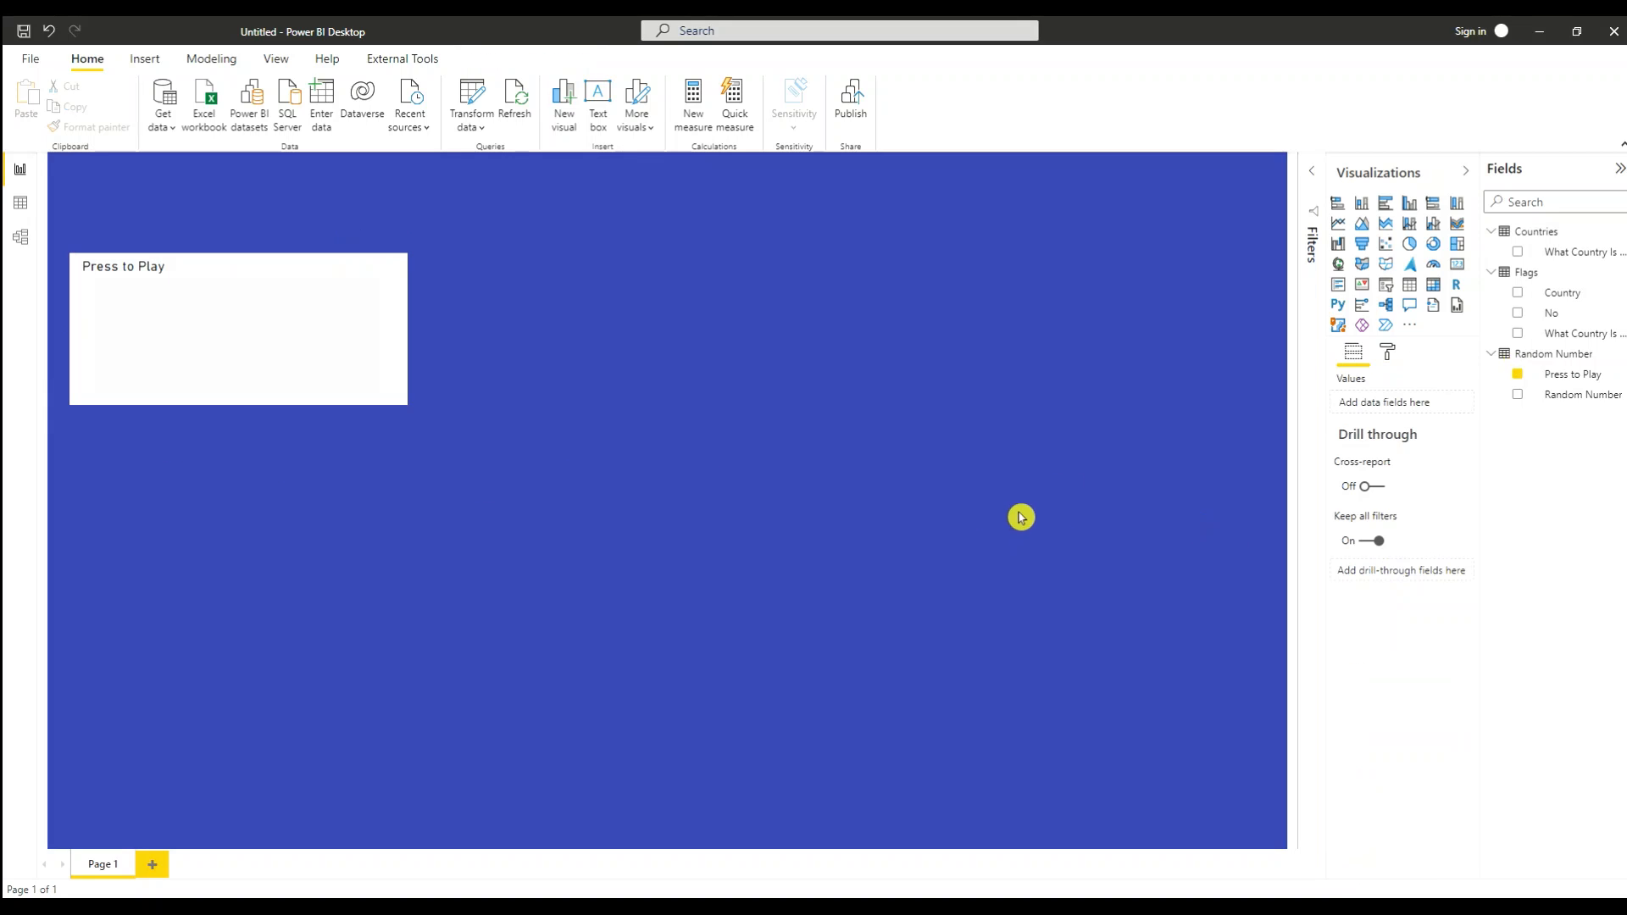
Step: Add a second slicer beside Press to Play and fill it with What Country Is This? from the Flags table
{"action": "left_click", "coordinate": [1385, 286]}
{"action": "left_click_drag", "start_coordinate": [98, 581], "coordinate": [710, 300]}
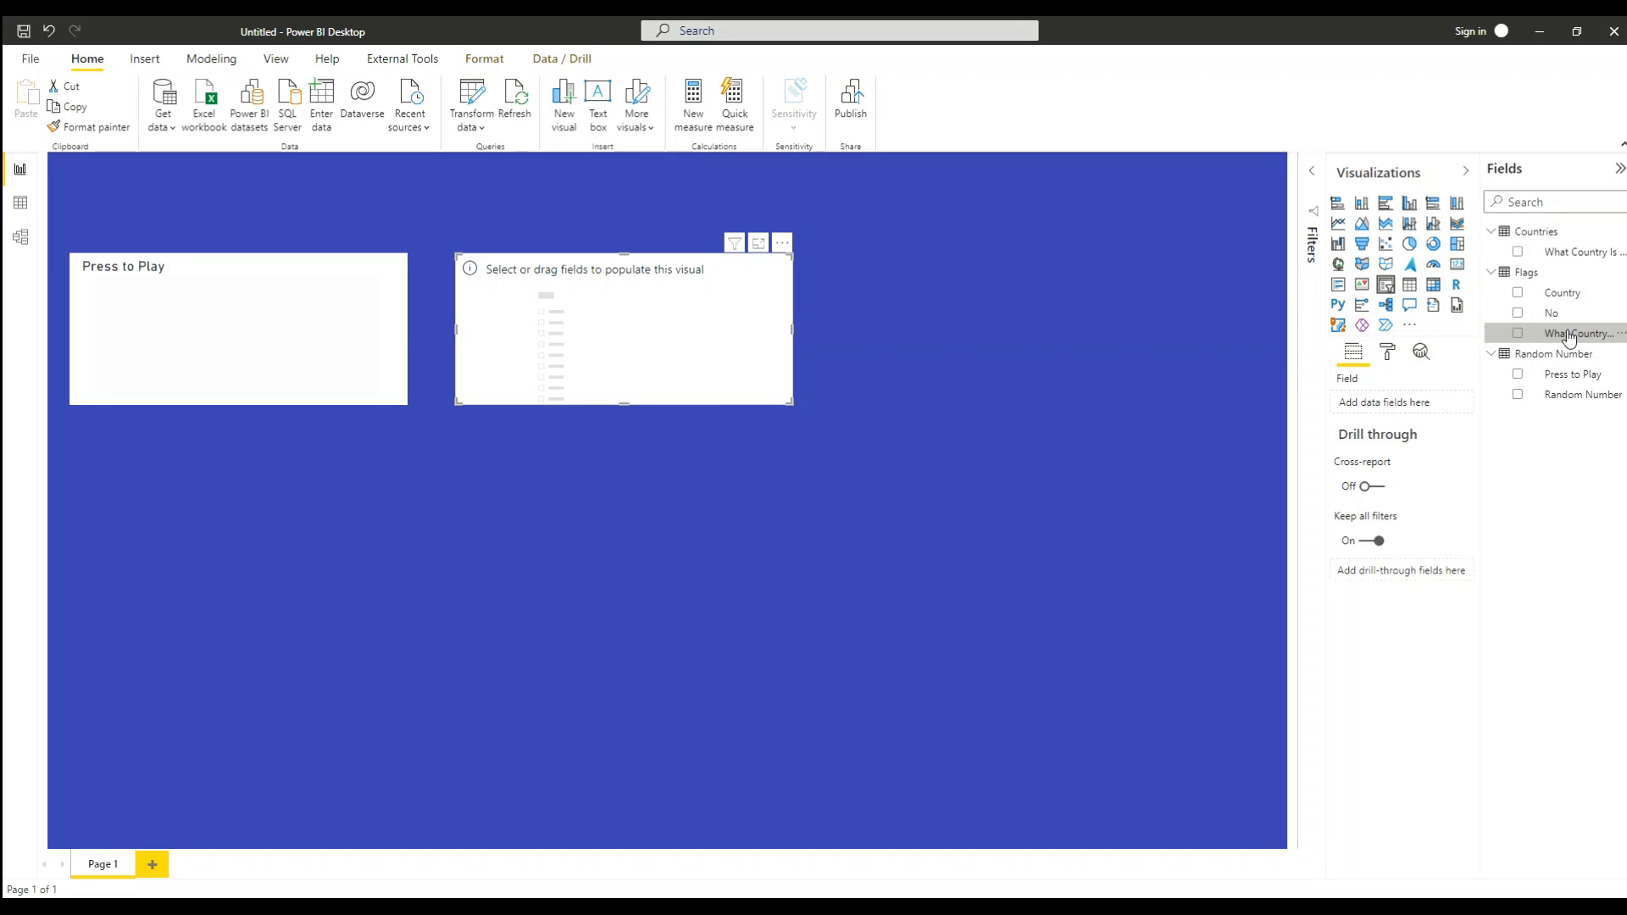
{"action": "left_click_drag", "start_coordinate": [1573, 337], "coordinate": [1422, 403]}
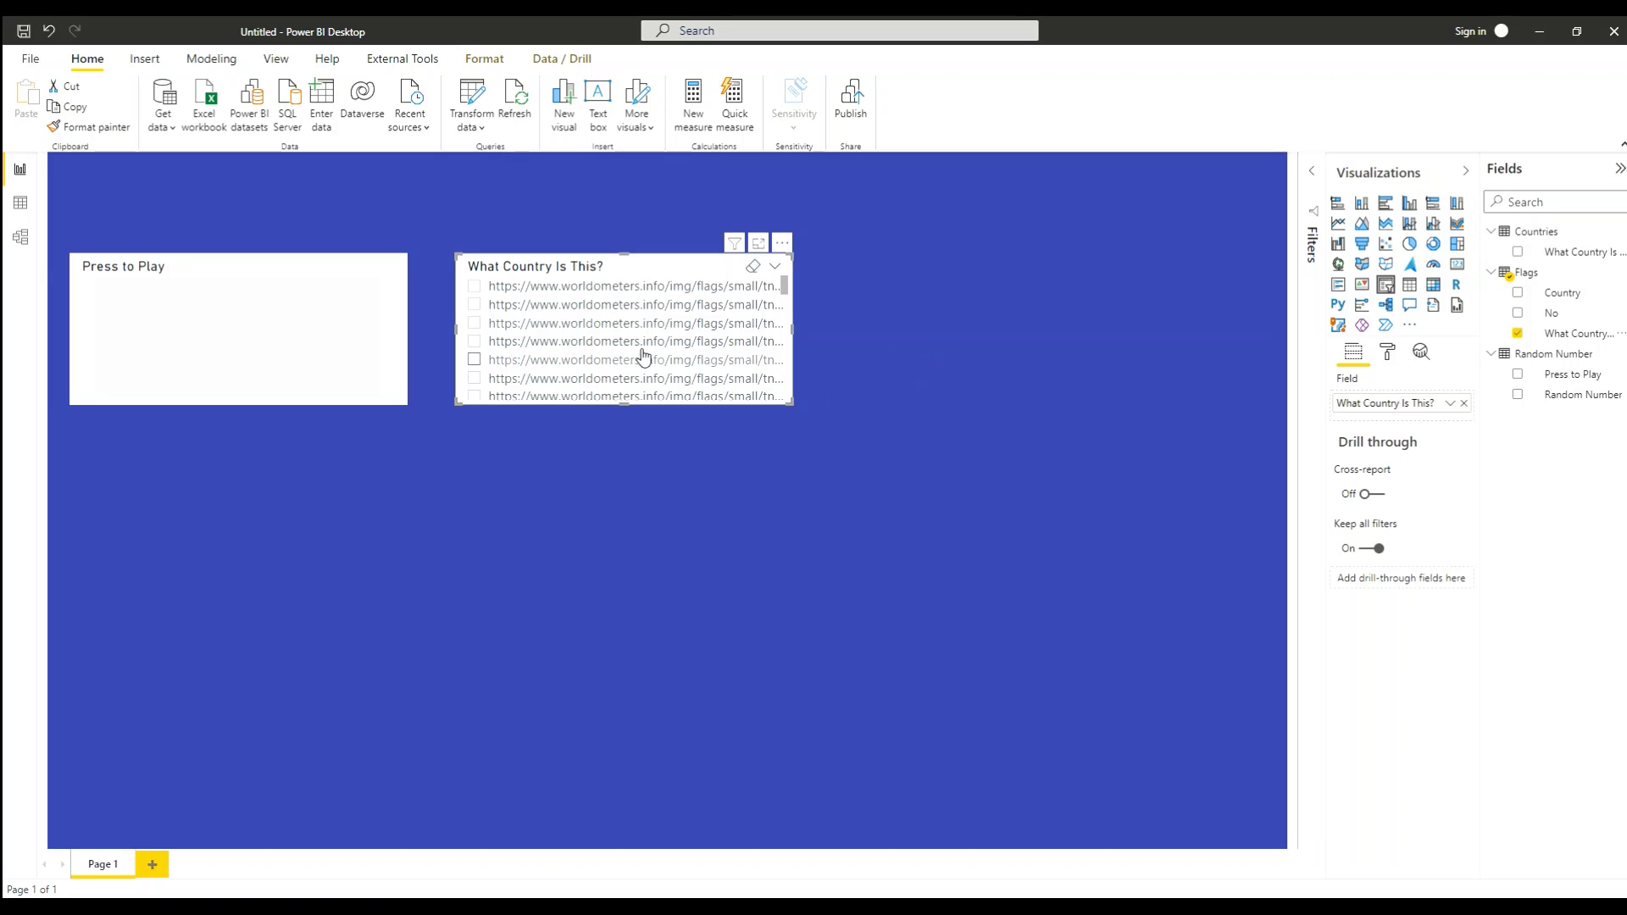
{"action": "left_click", "coordinate": [772, 271]}
{"action": "left_click", "coordinate": [950, 251]}
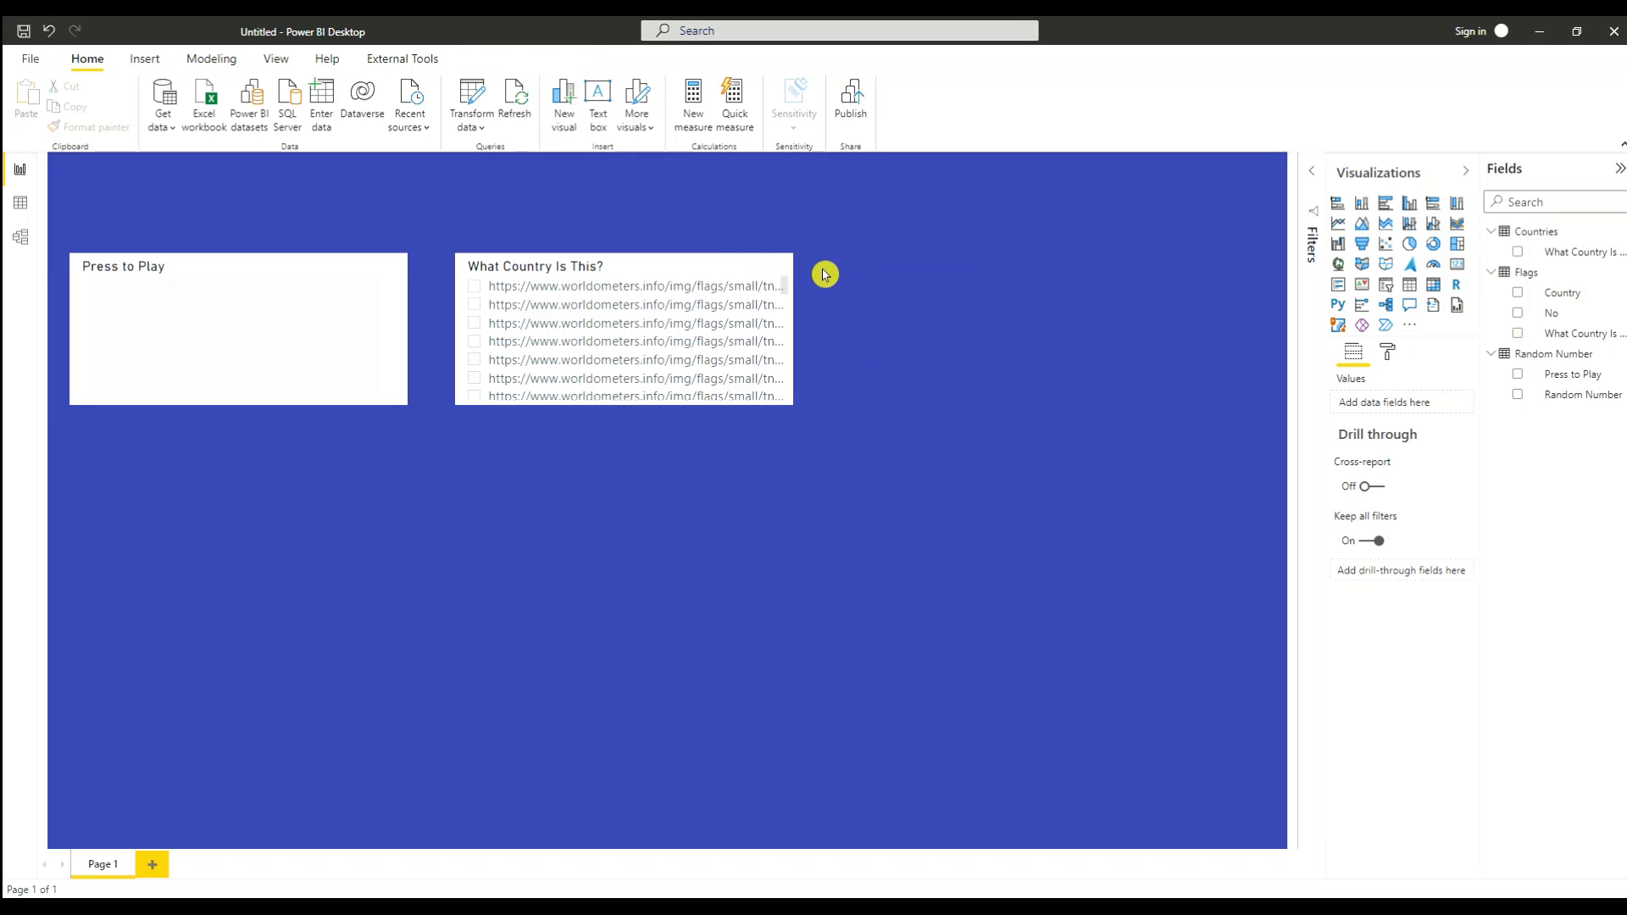
{"action": "left_click", "coordinate": [773, 271]}
{"action": "left_click", "coordinate": [1217, 261]}
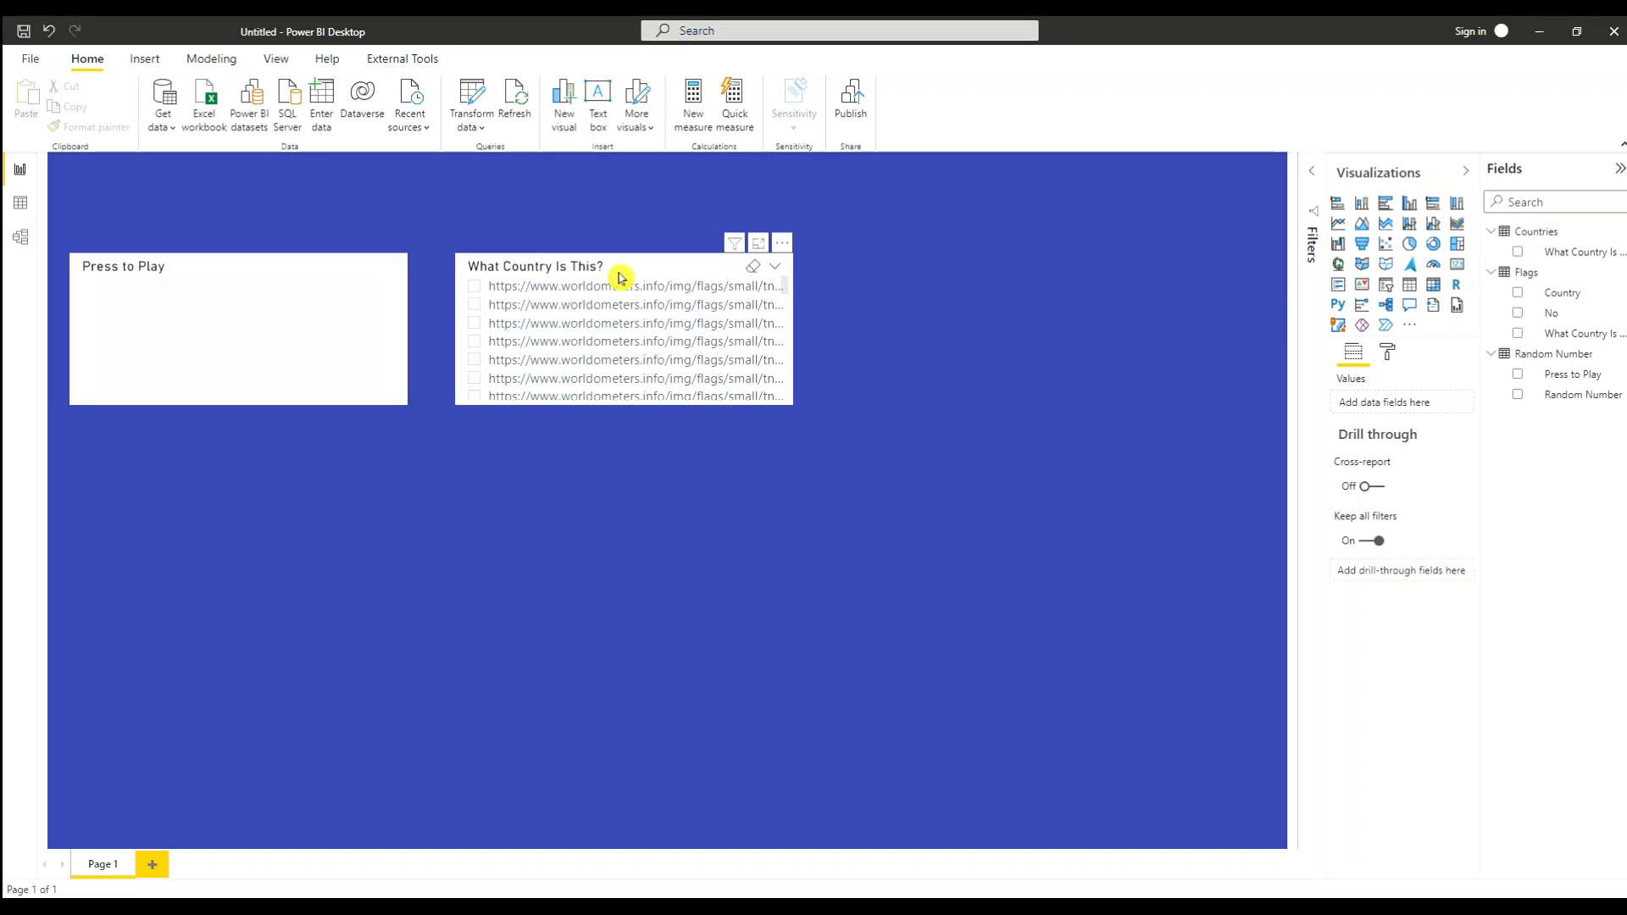
Step: Set the What Country Is This? slicer's orientation to Horizontal and enlarge it to about 376 by 166
{"action": "left_click", "coordinate": [660, 264]}
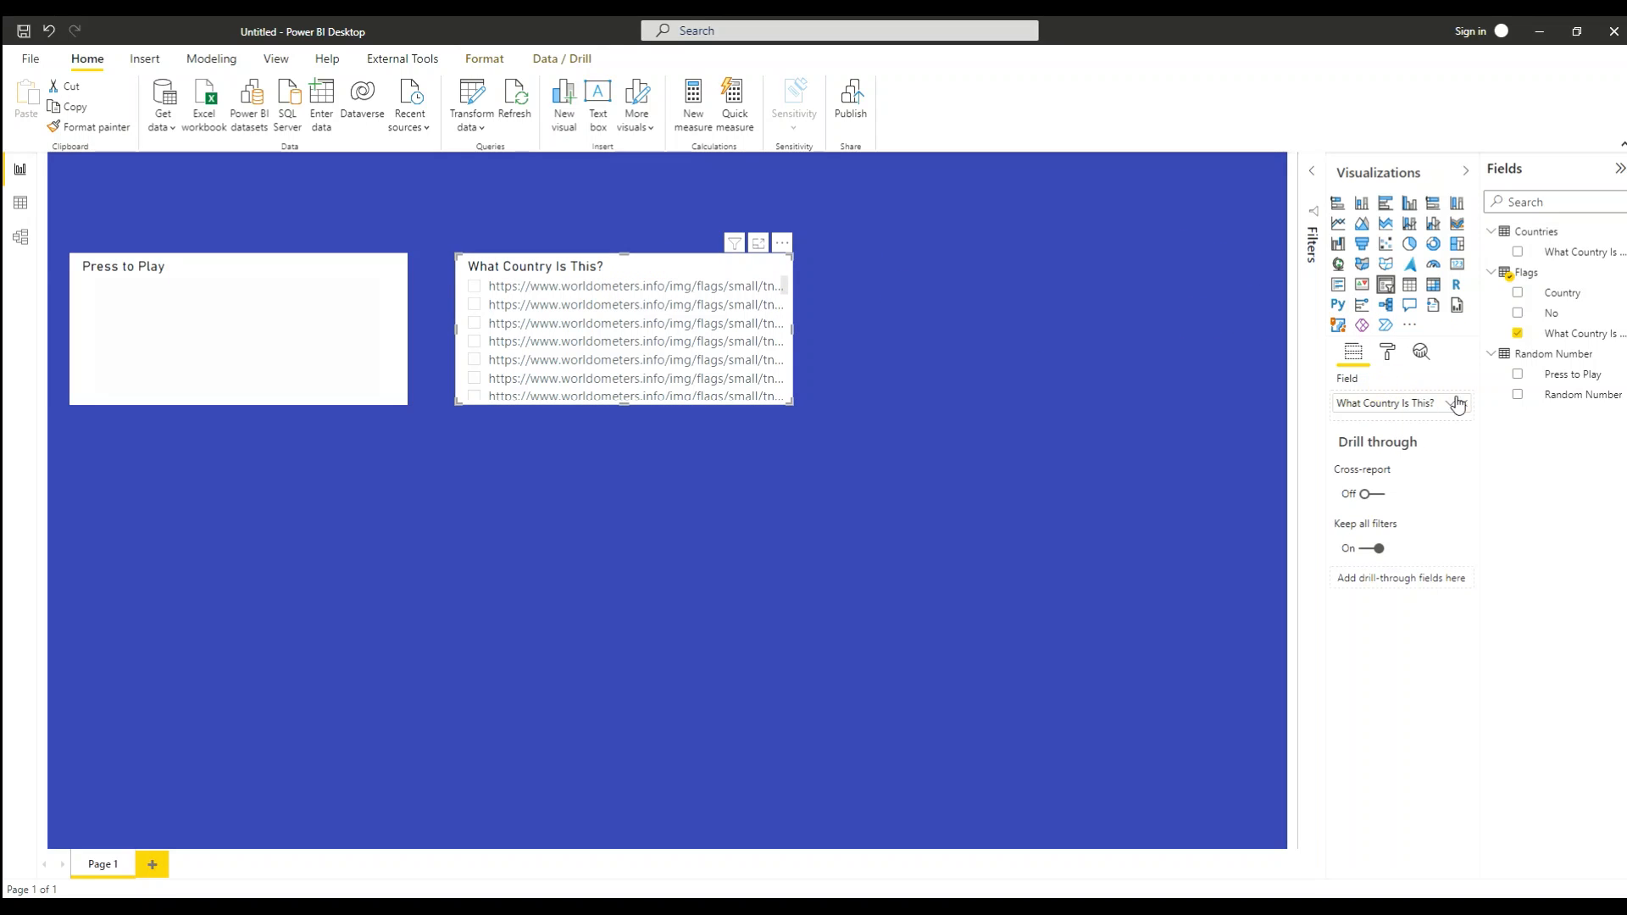
{"action": "left_click", "coordinate": [1387, 352]}
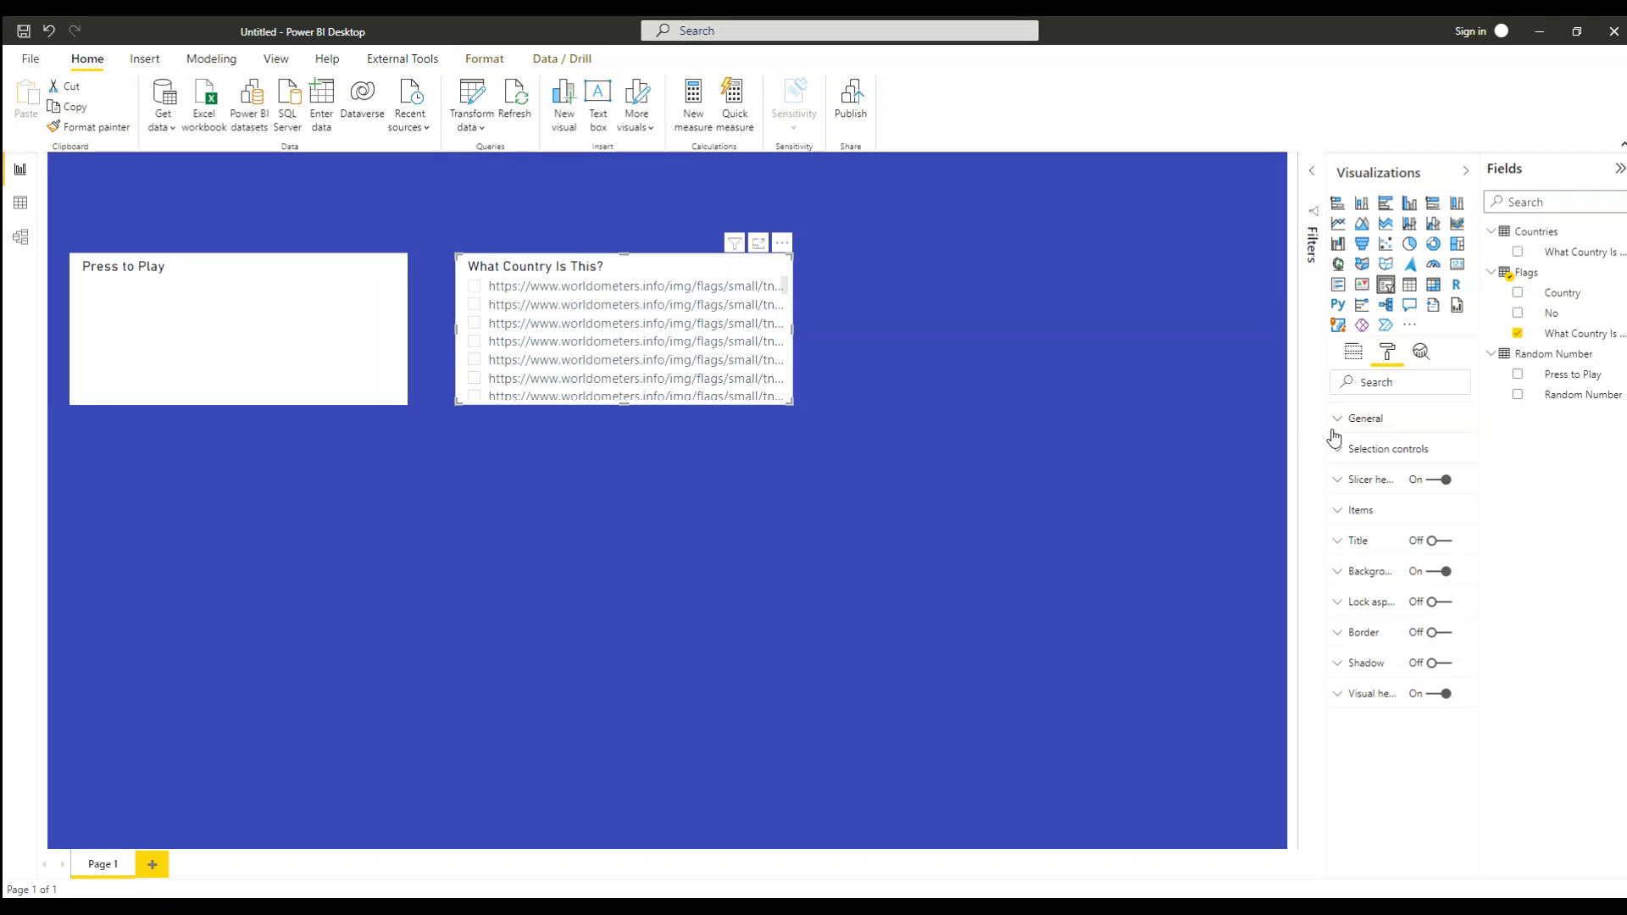
{"action": "left_click", "coordinate": [1336, 421]}
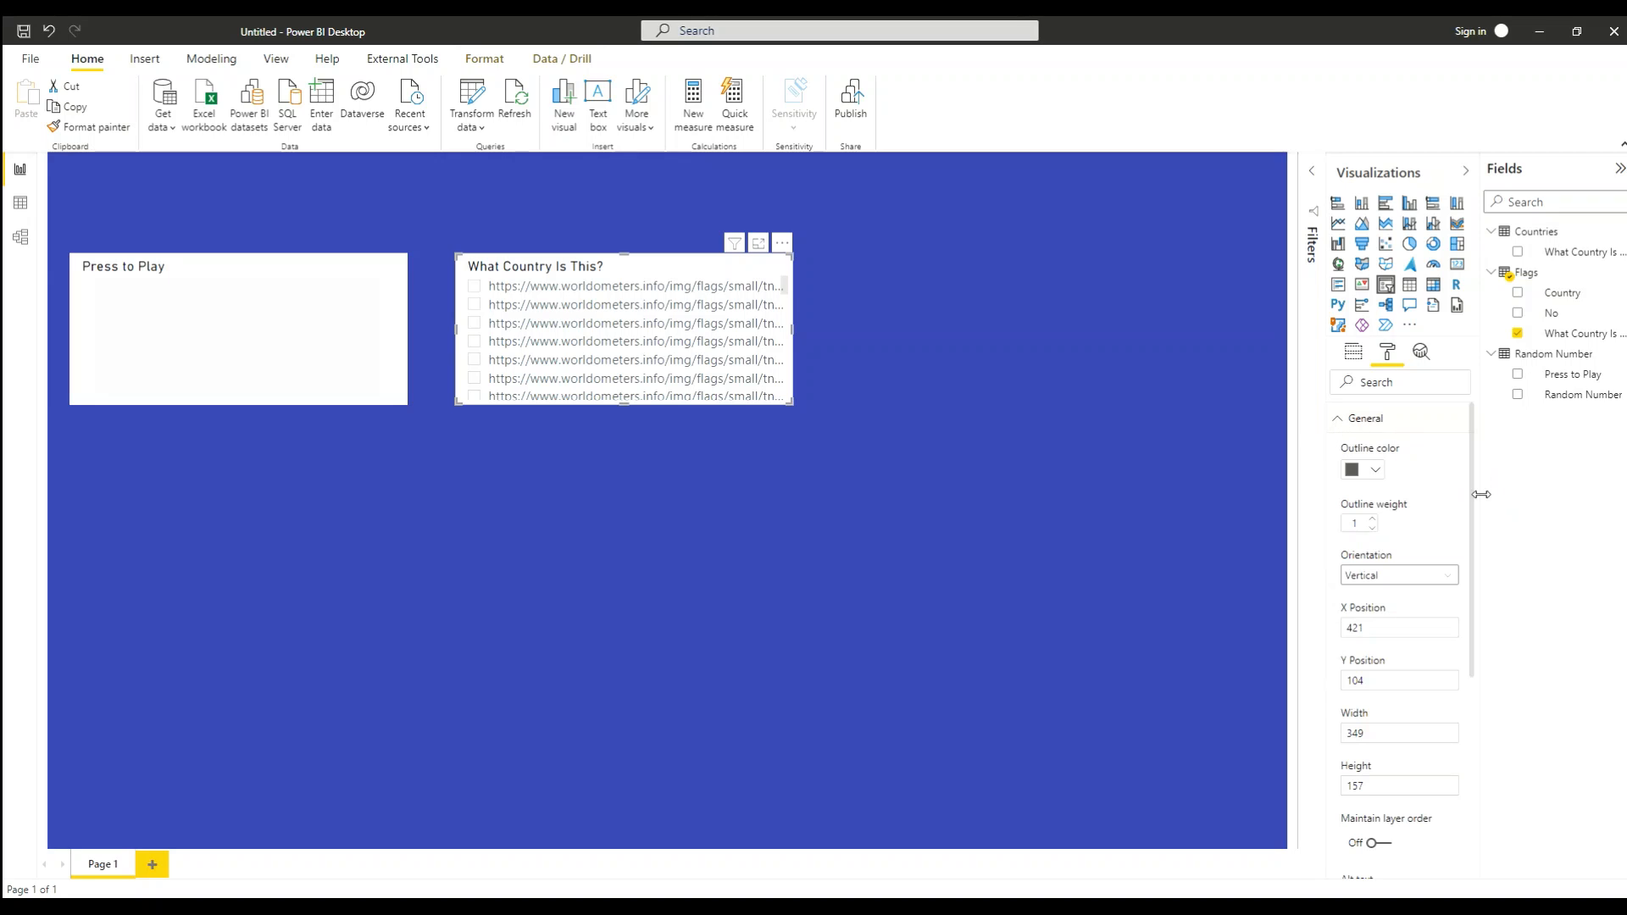
{"action": "left_click", "coordinate": [1455, 578]}
{"action": "left_click", "coordinate": [1384, 616]}
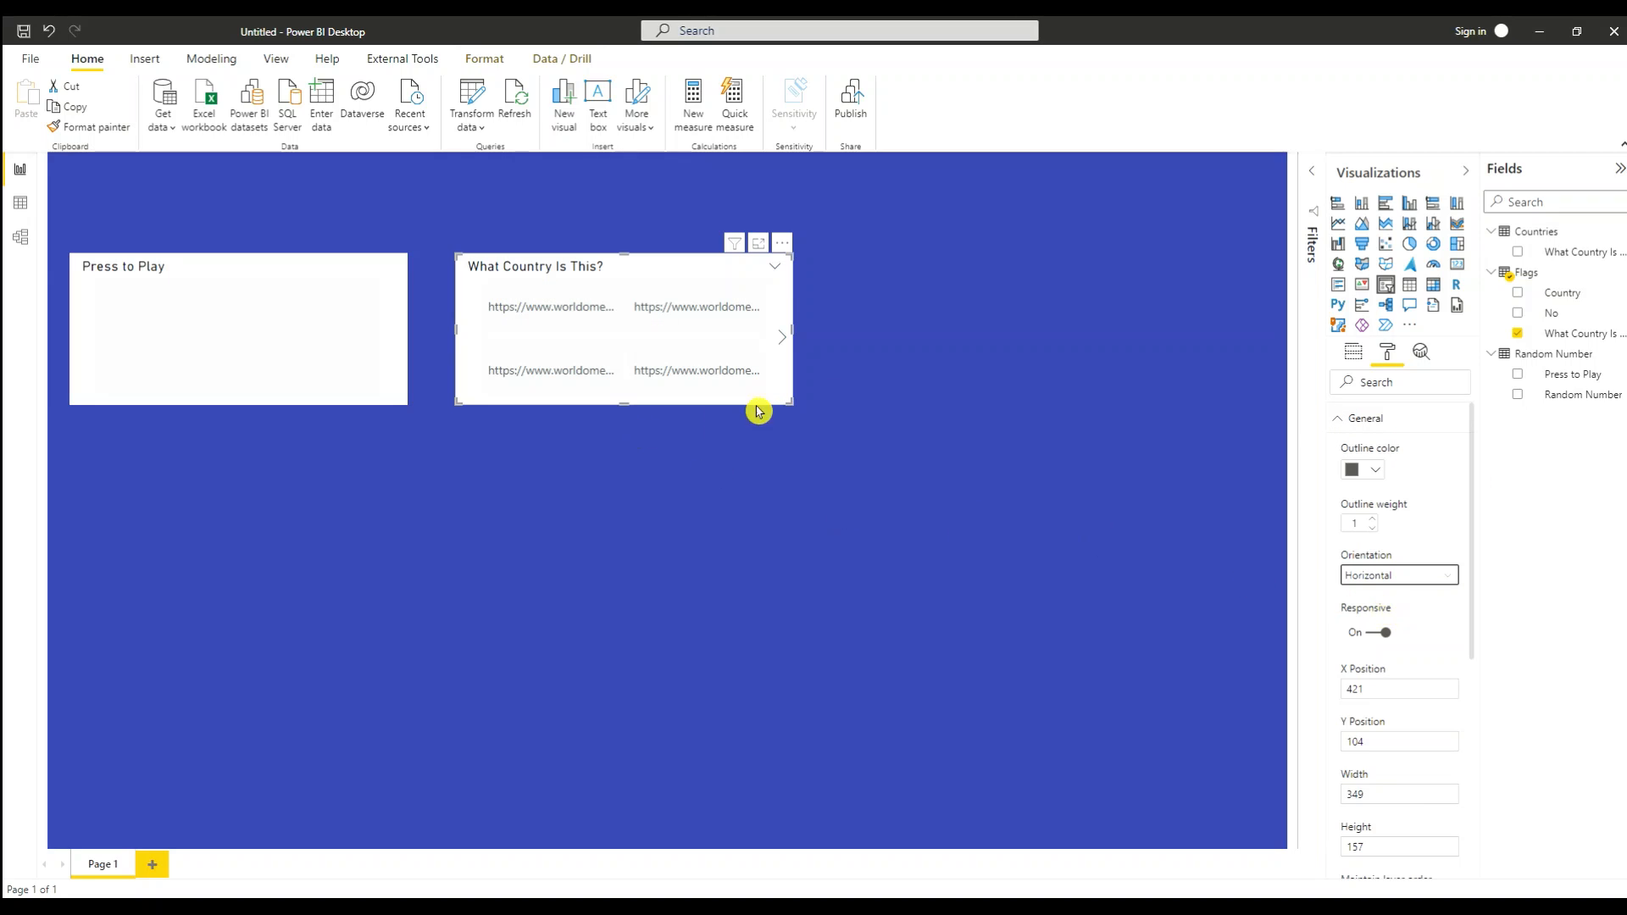
{"action": "mouse_move", "coordinate": [792, 403]}
{"action": "left_mouse_down"}
{"action": "mouse_move", "coordinate": [833, 424]}
{"action": "mouse_move", "coordinate": [820, 414]}
{"action": "left_mouse_up"}
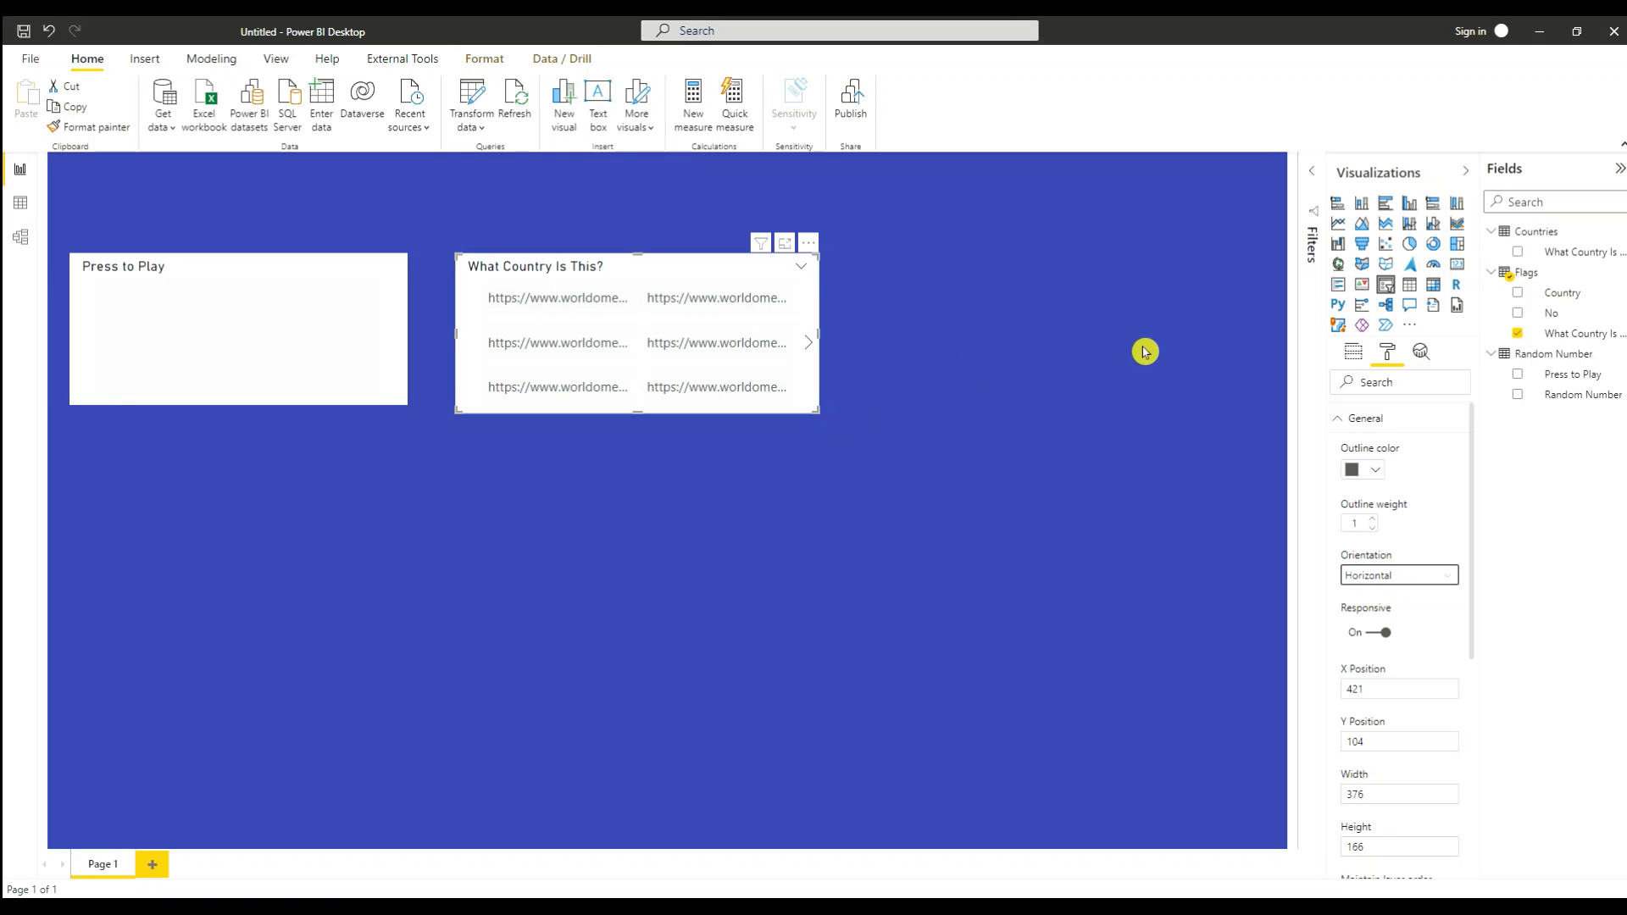
{"action": "left_click", "coordinate": [1085, 359]}
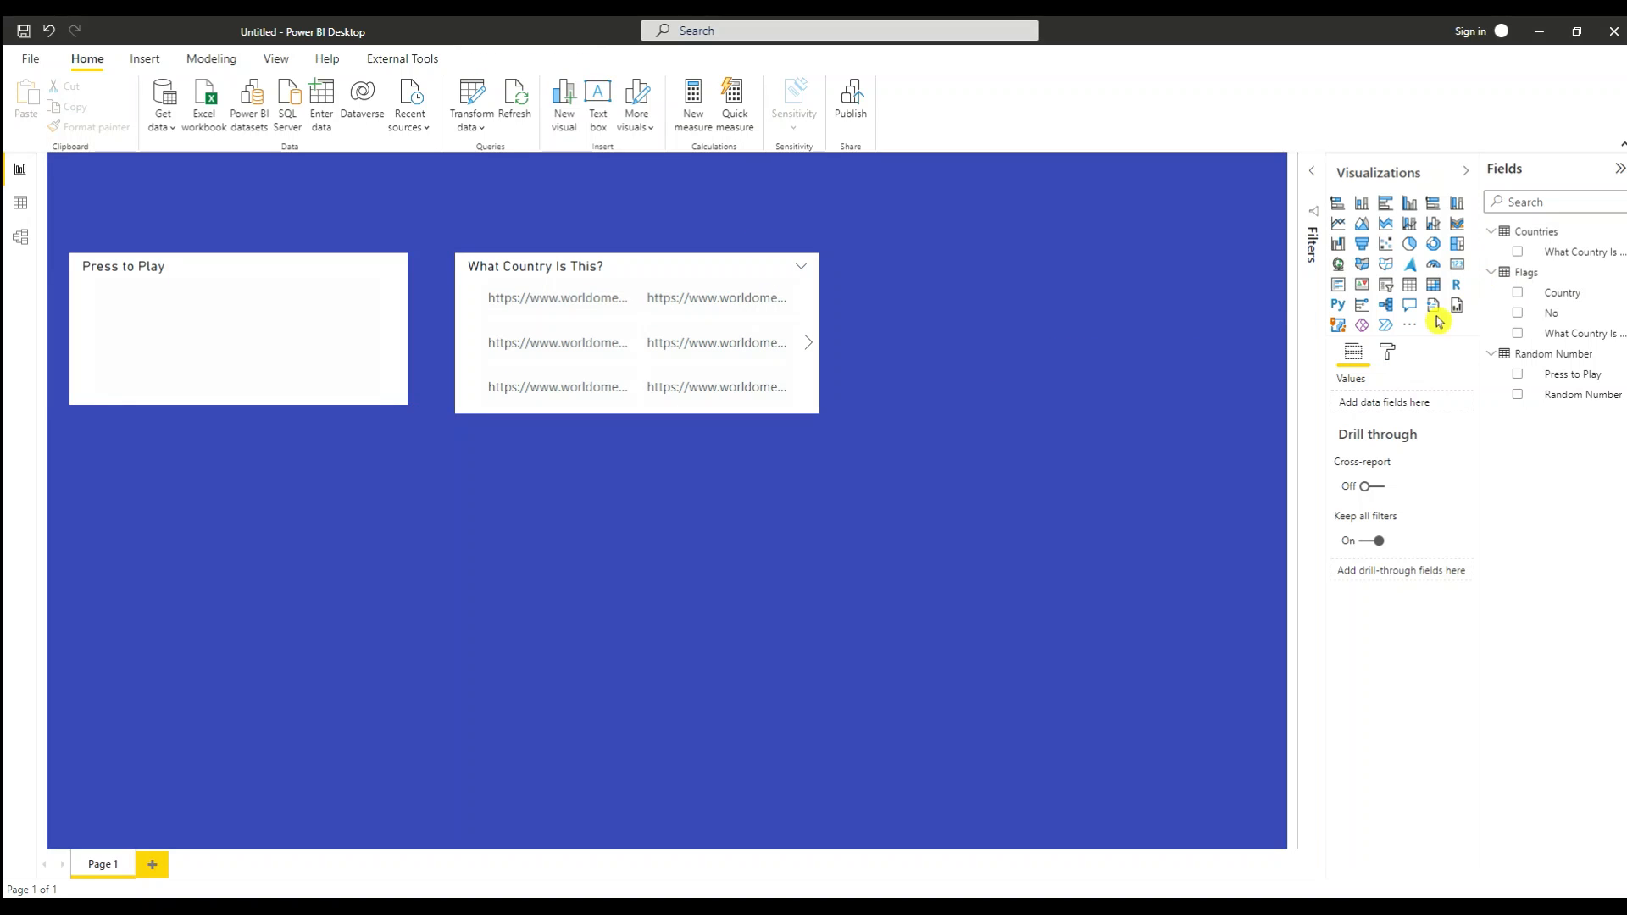
Step: Add a tall table directly below the flag slicer, matching its width, with What Country Is This? from the Countries table
{"action": "left_click", "coordinate": [1409, 292]}
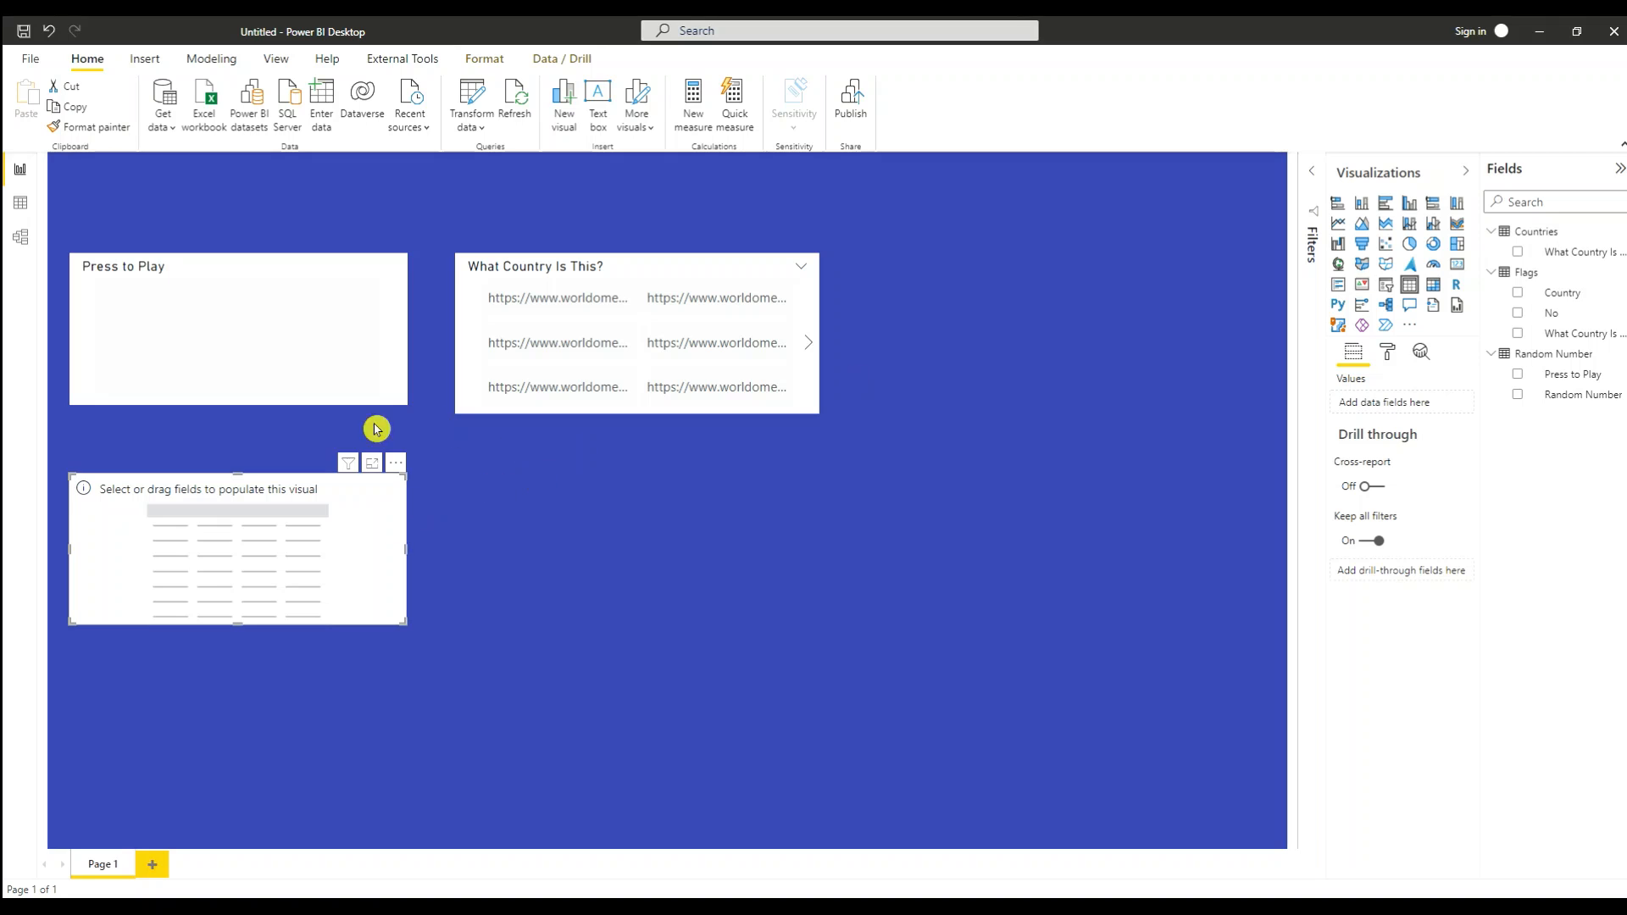
{"action": "left_click_drag", "start_coordinate": [378, 498], "coordinate": [772, 459]}
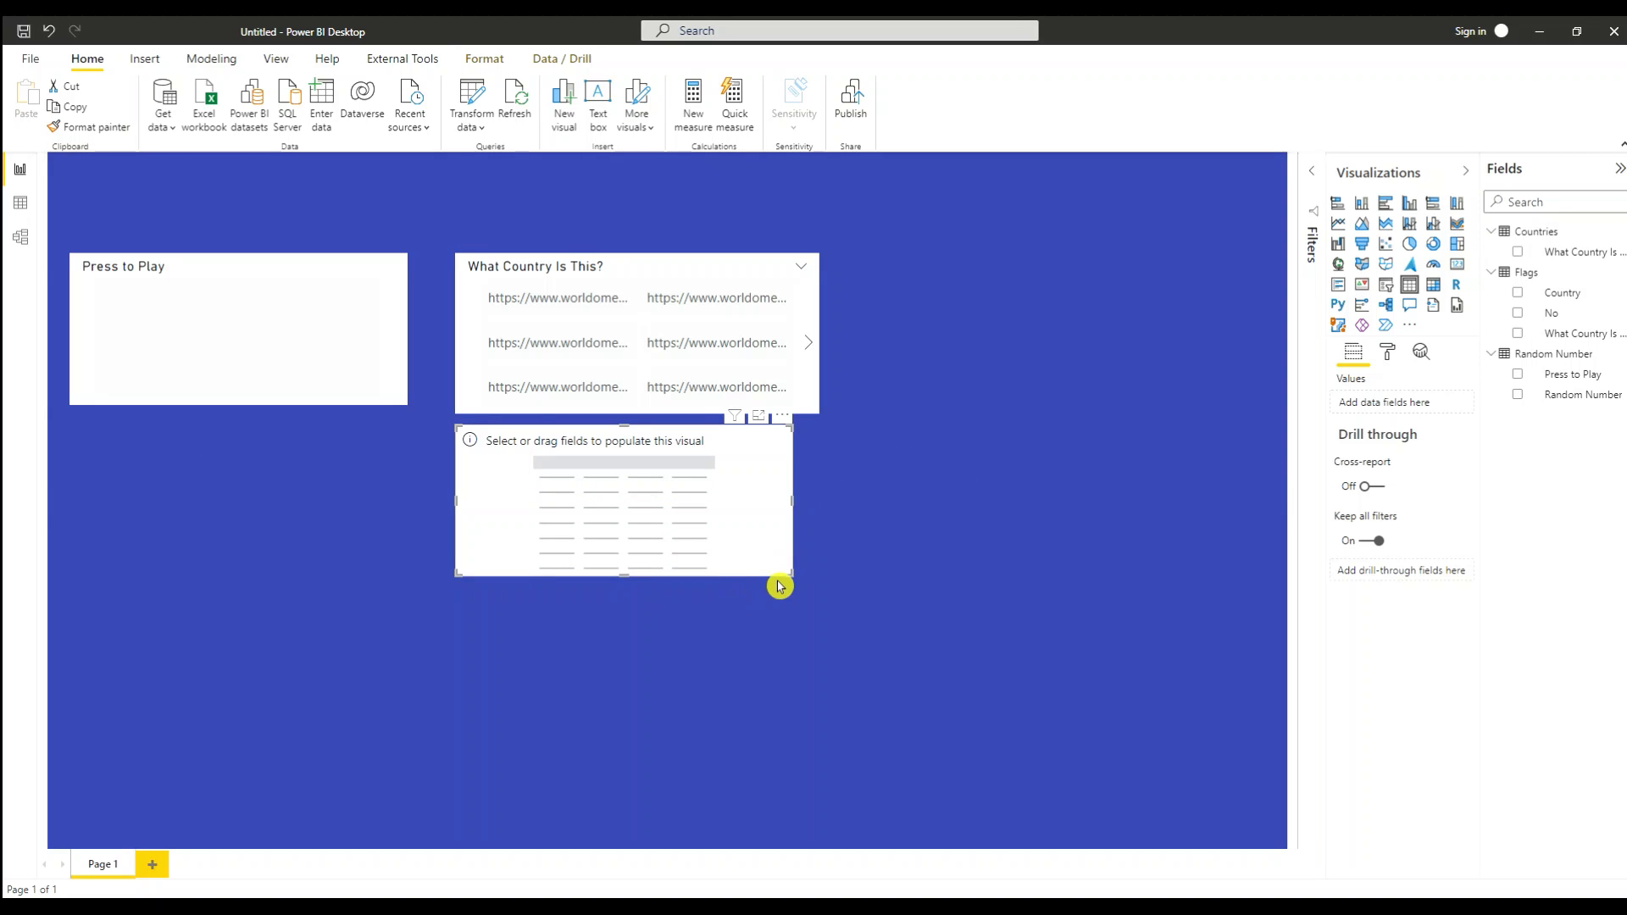
{"action": "left_click_drag", "start_coordinate": [790, 571], "coordinate": [807, 842]}
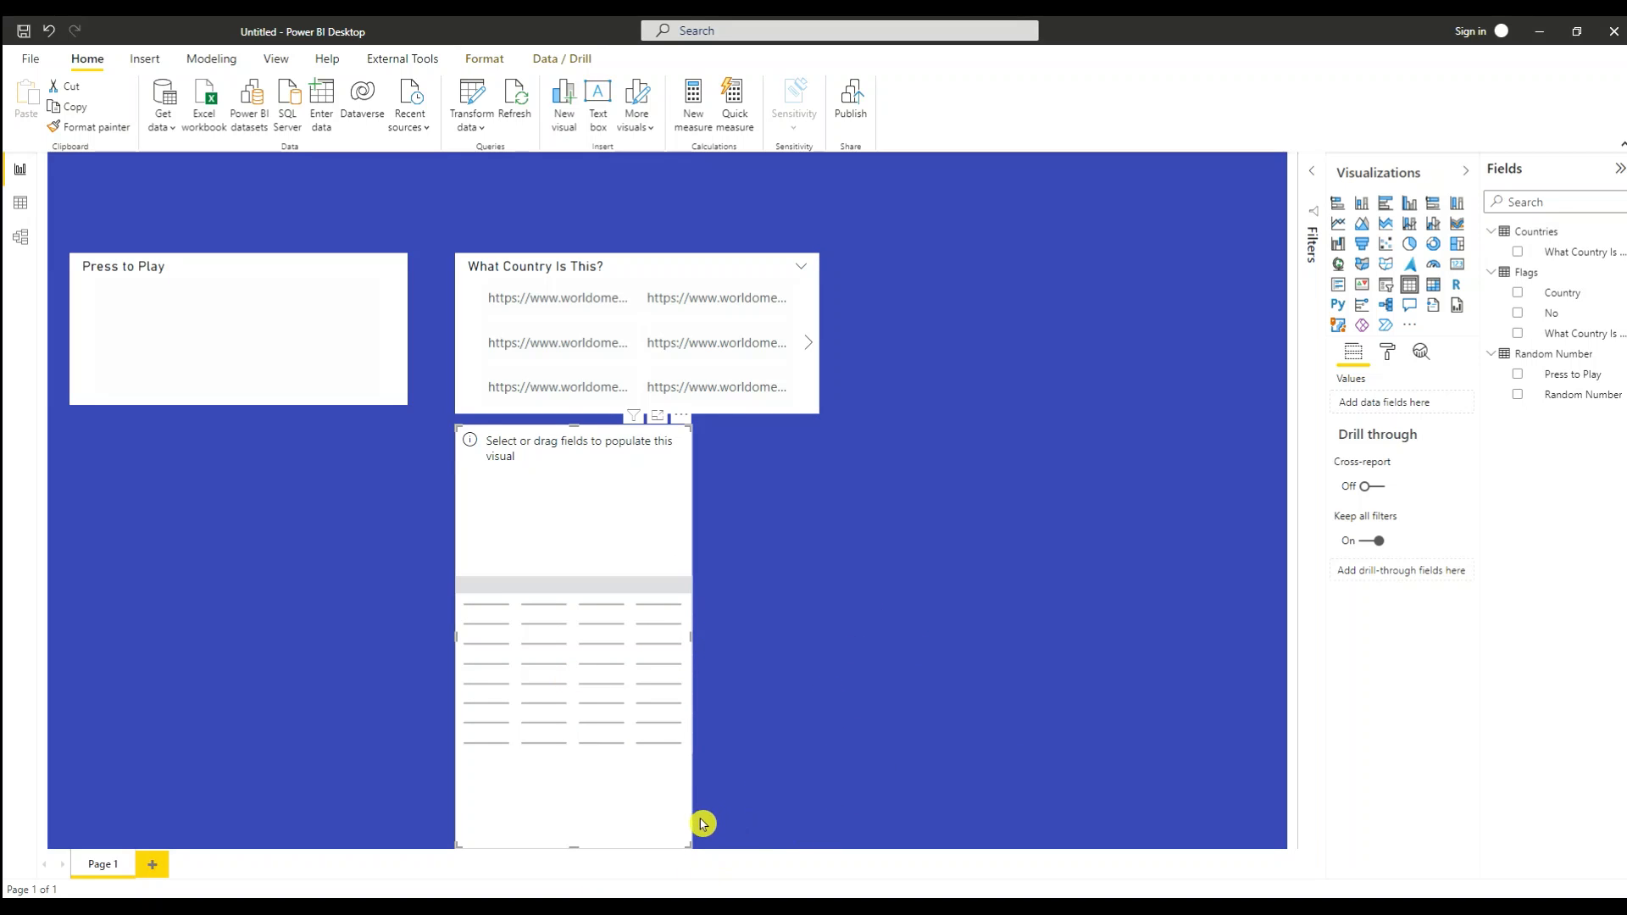
{"action": "left_click_drag", "start_coordinate": [689, 843], "coordinate": [816, 822]}
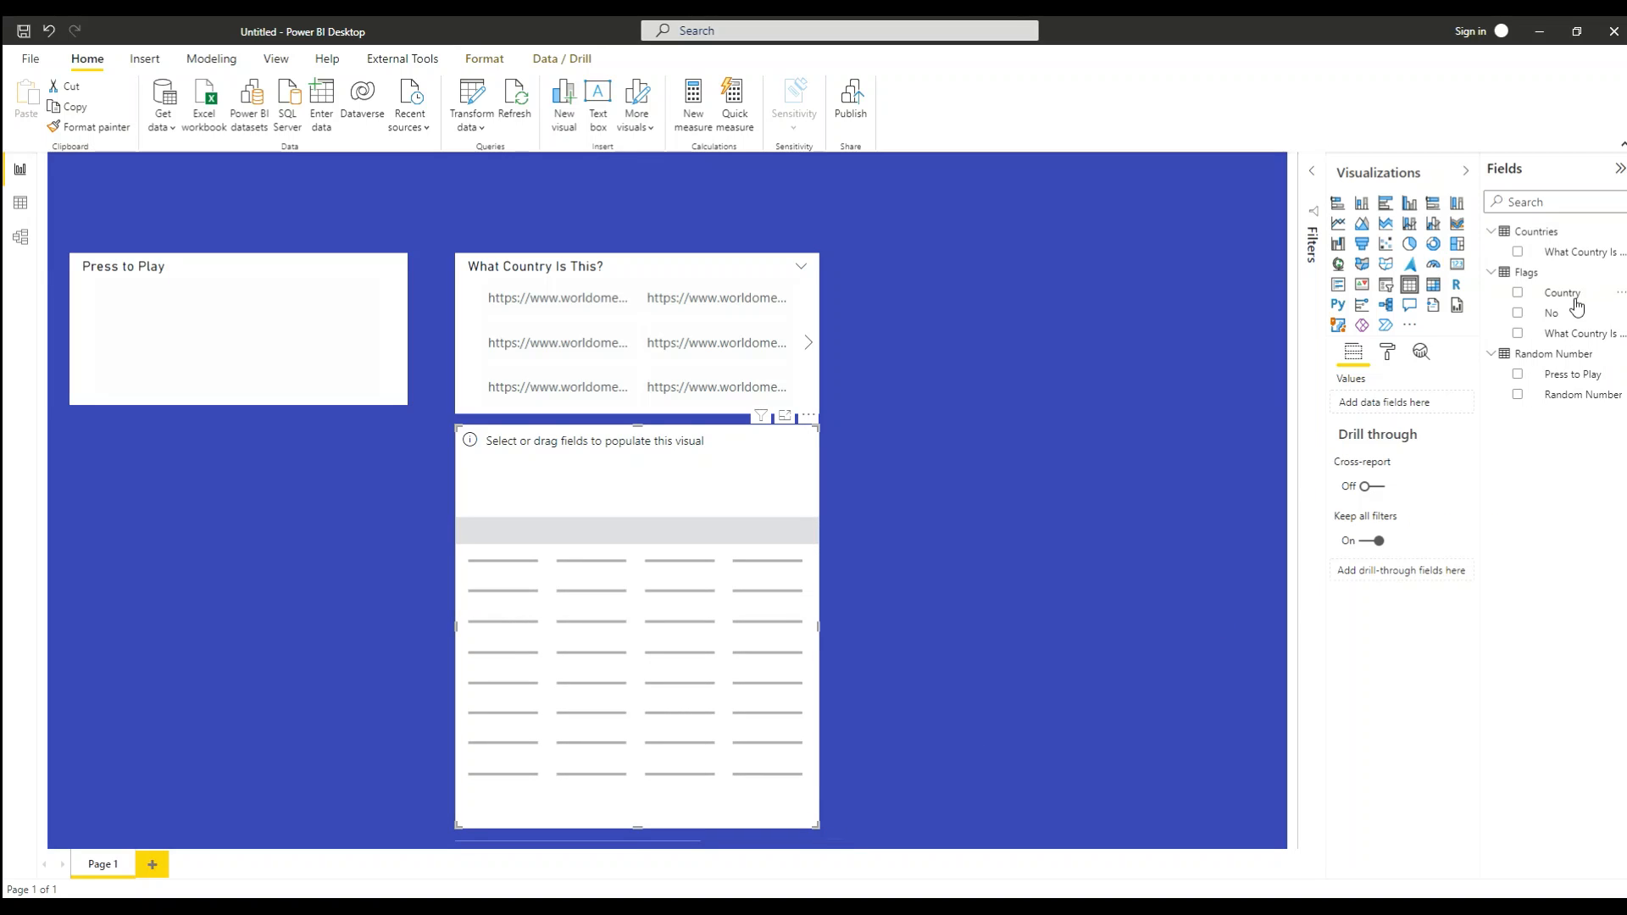
{"action": "left_click", "coordinate": [1517, 251]}
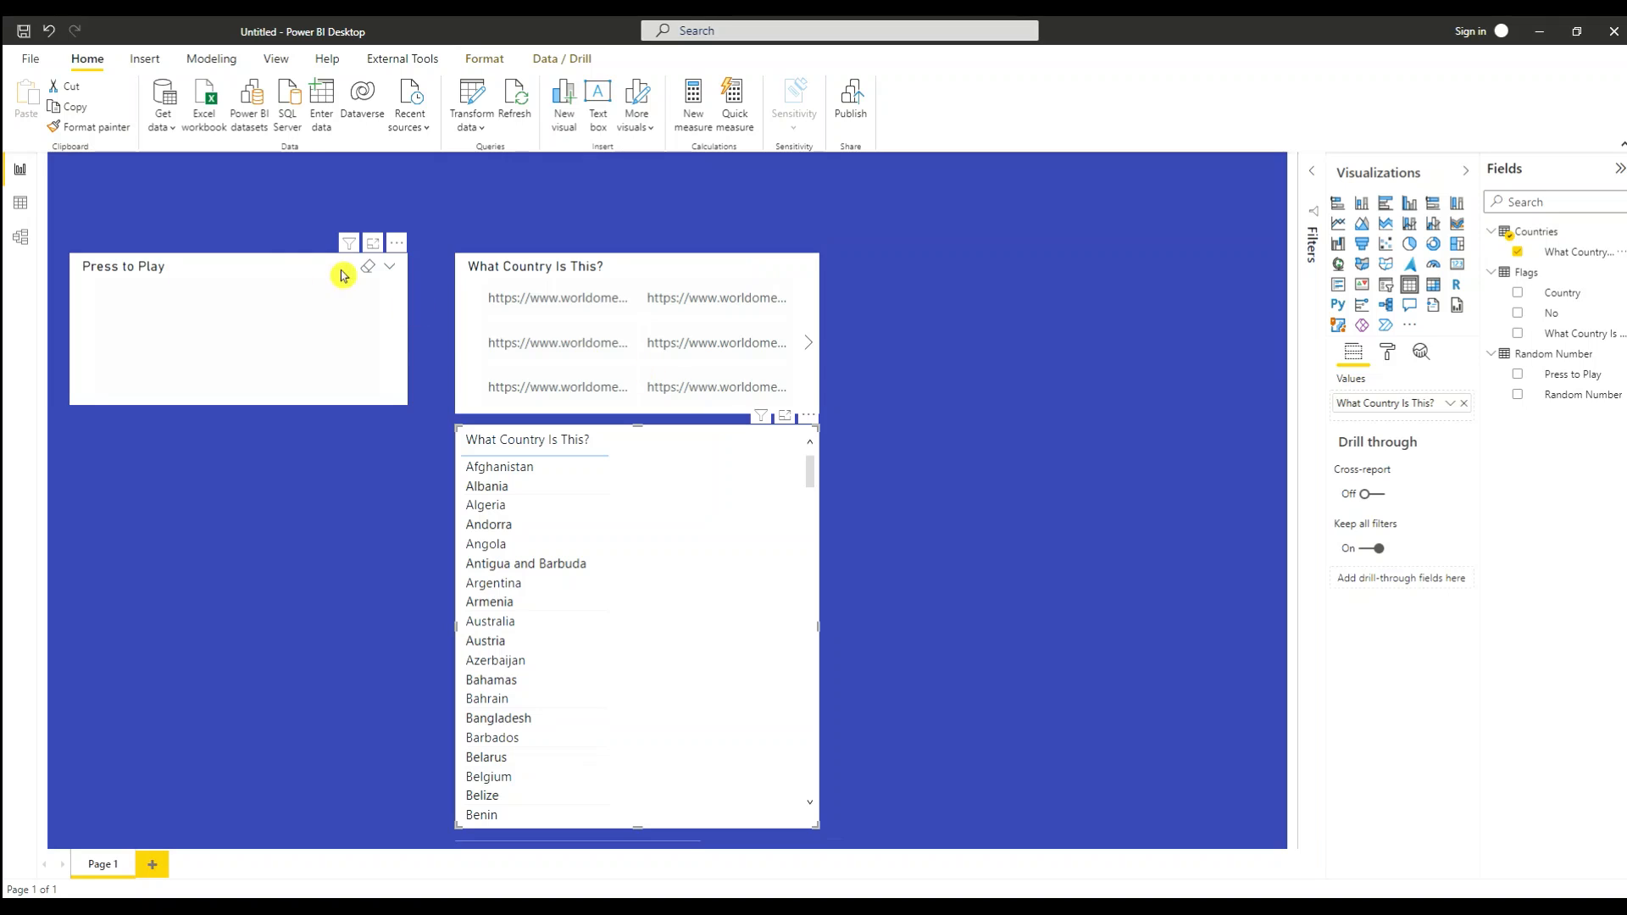
Step: Select the single empty tile in the Press to Play slicer to narrow the flag slicer to the random flag
{"action": "left_click", "coordinate": [215, 345]}
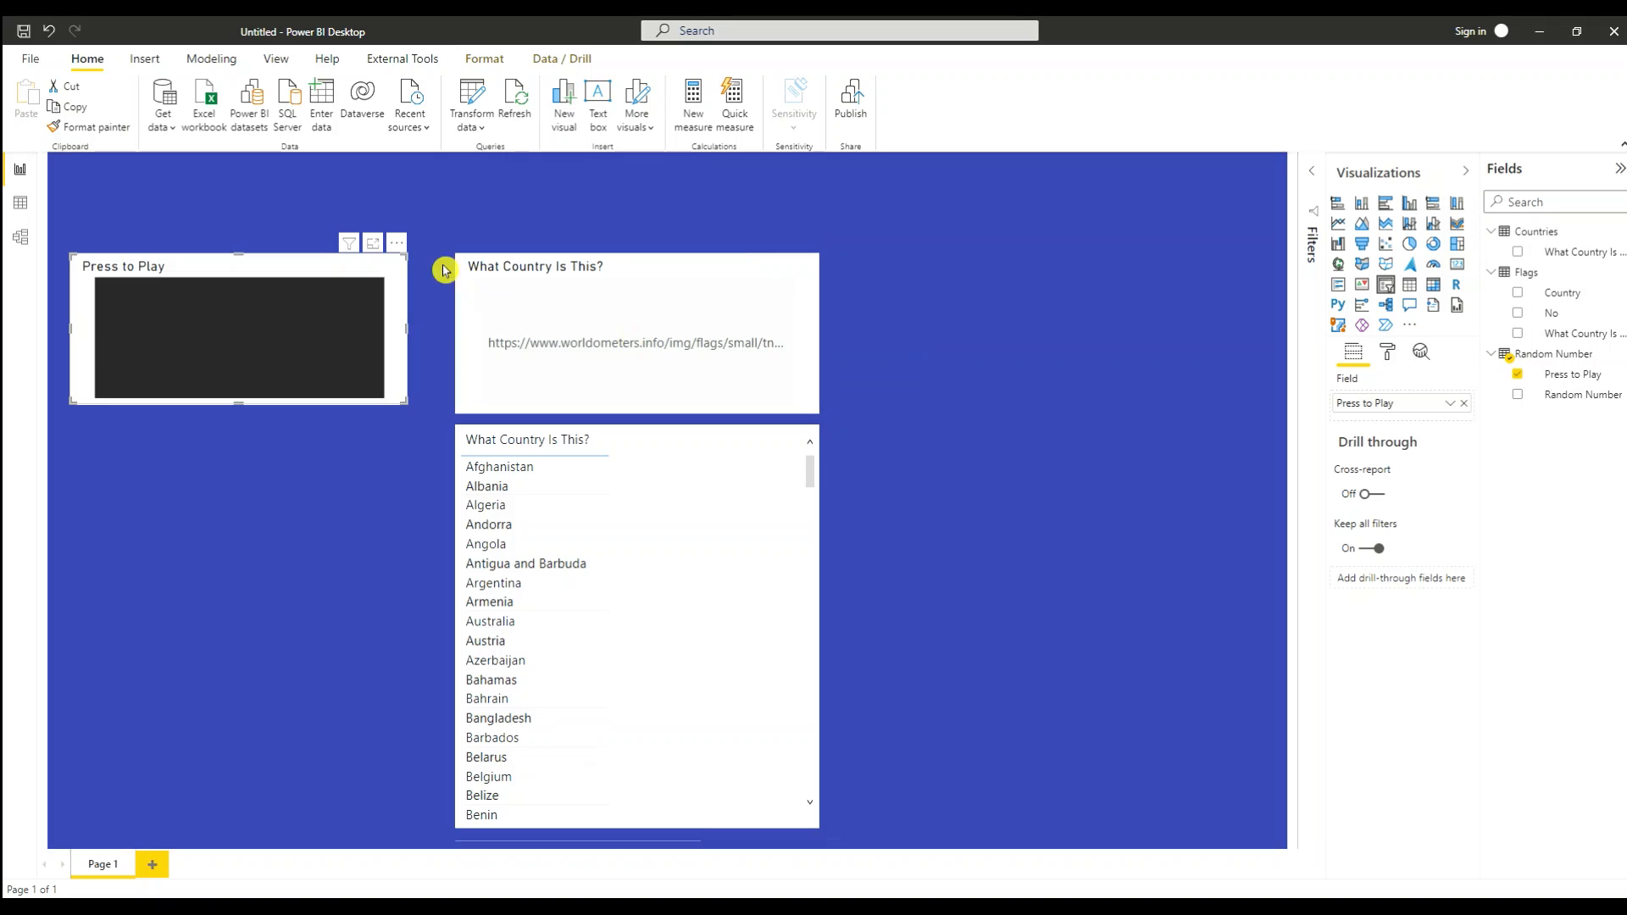
Step: Set the data category of the Flags table's What Country Is This? column to Image URL and return to the report page
{"action": "left_click", "coordinate": [21, 205]}
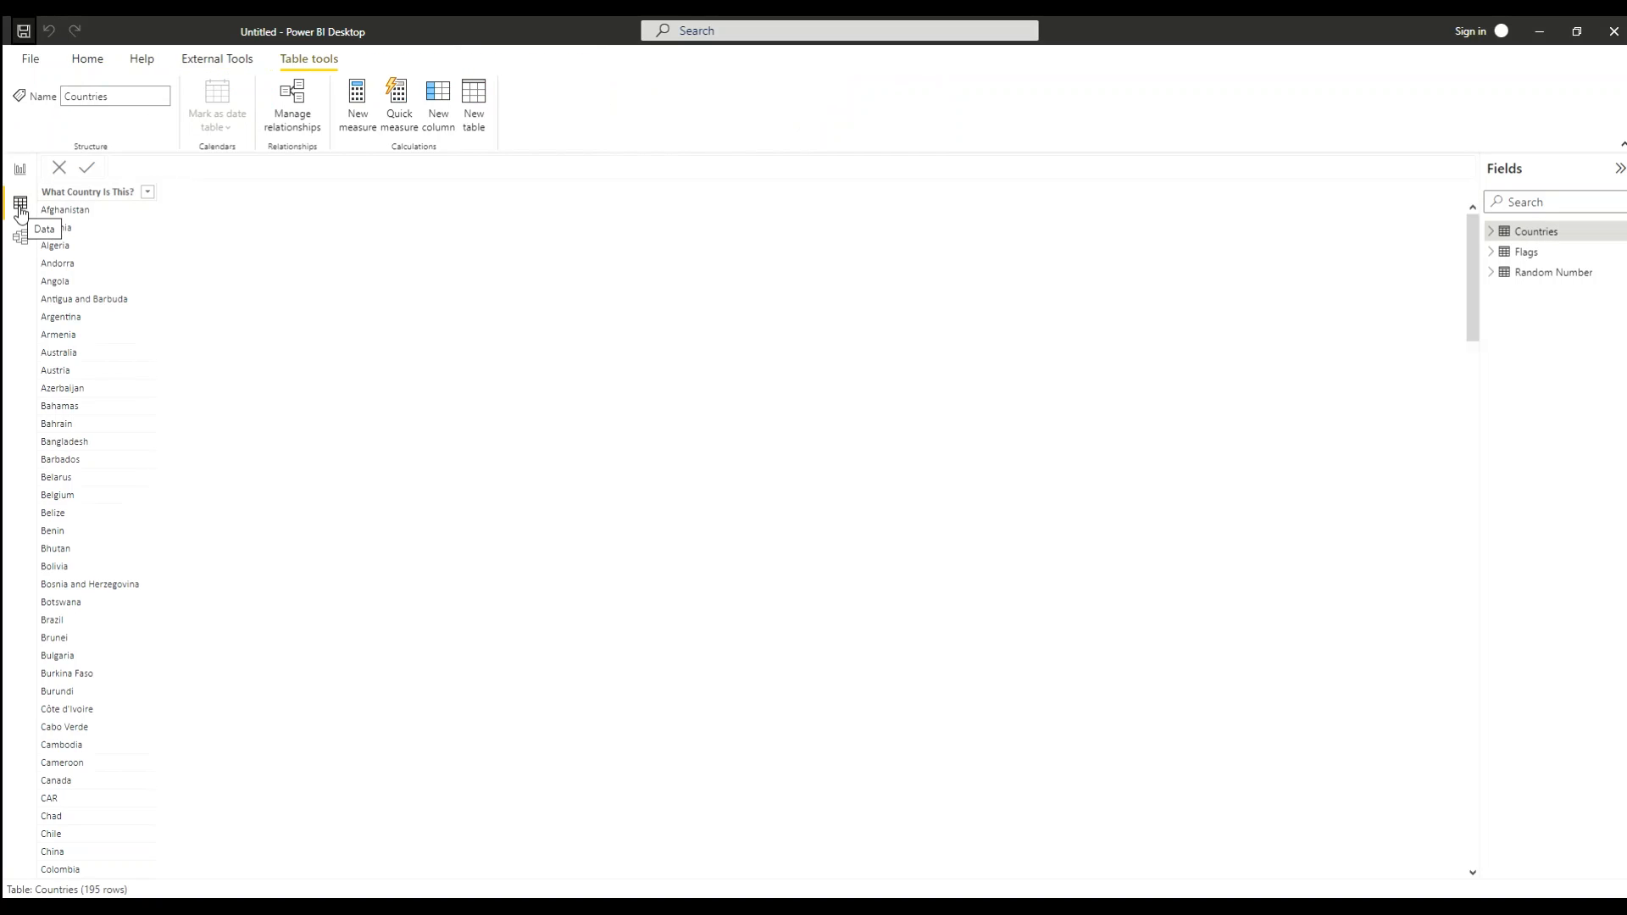
{"action": "left_click", "coordinate": [1492, 254]}
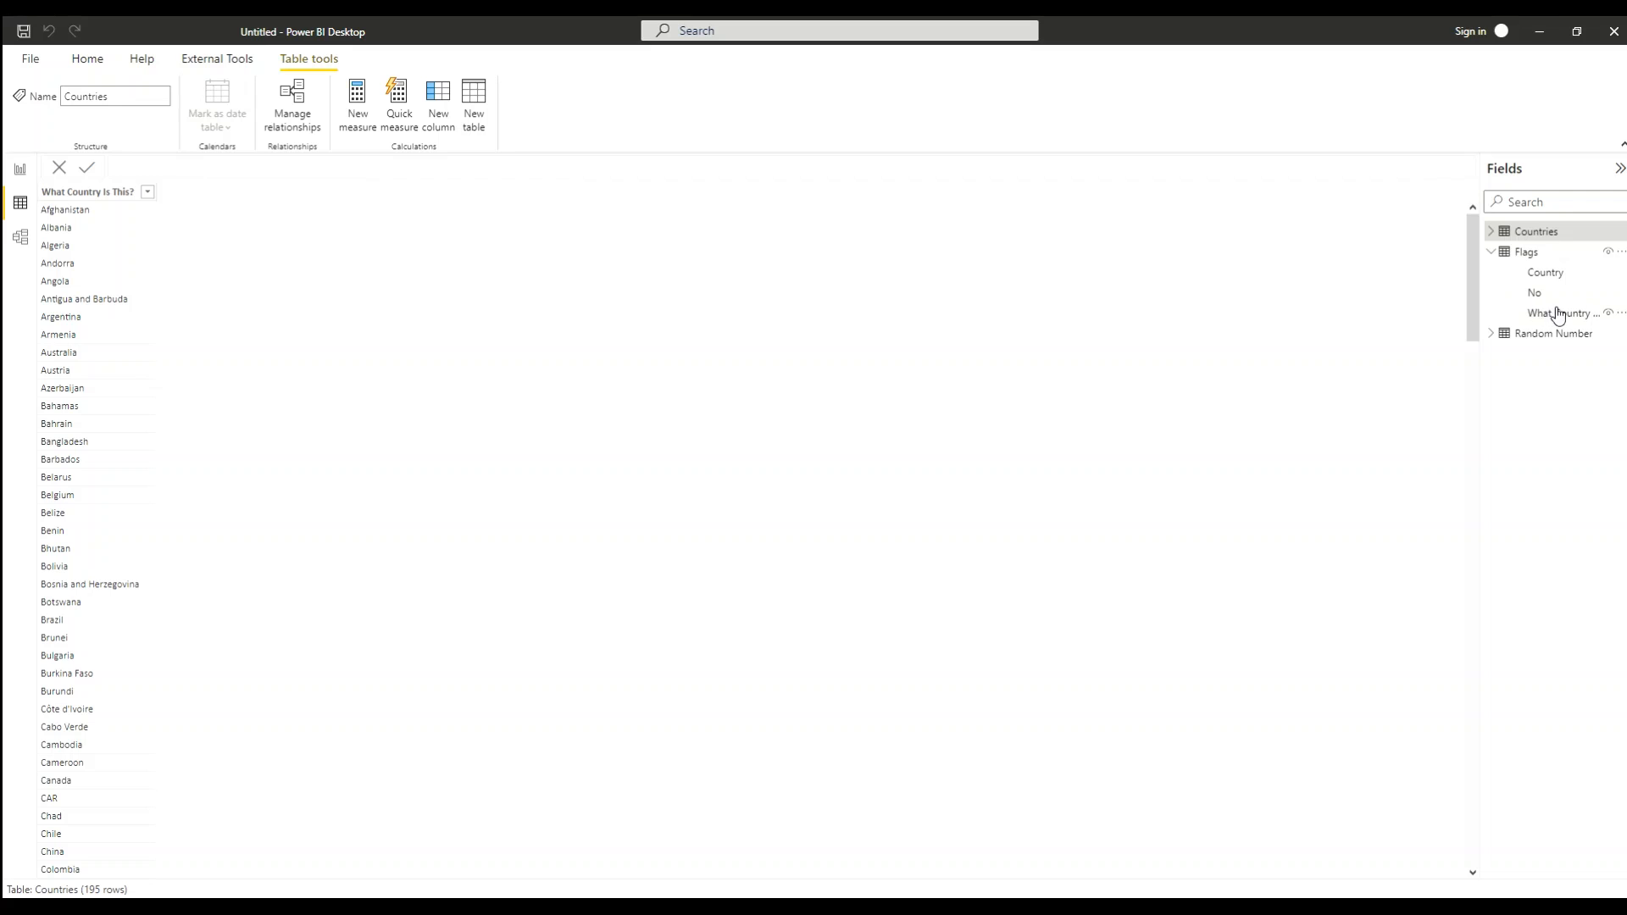
{"action": "left_click", "coordinate": [1523, 252]}
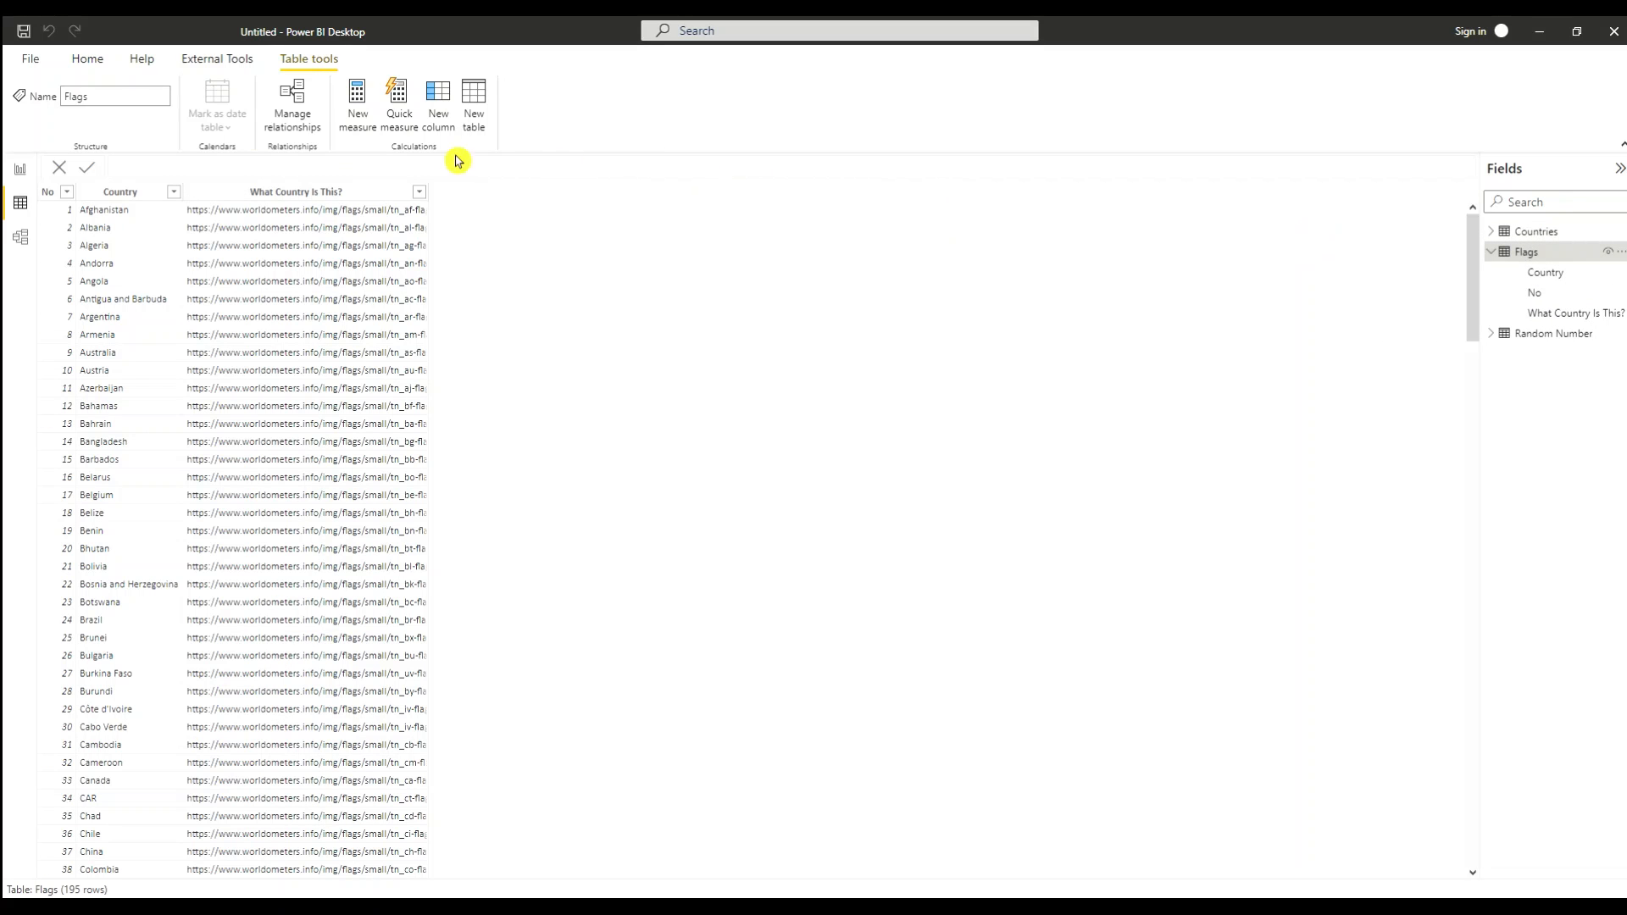
{"action": "left_click", "coordinate": [244, 188]}
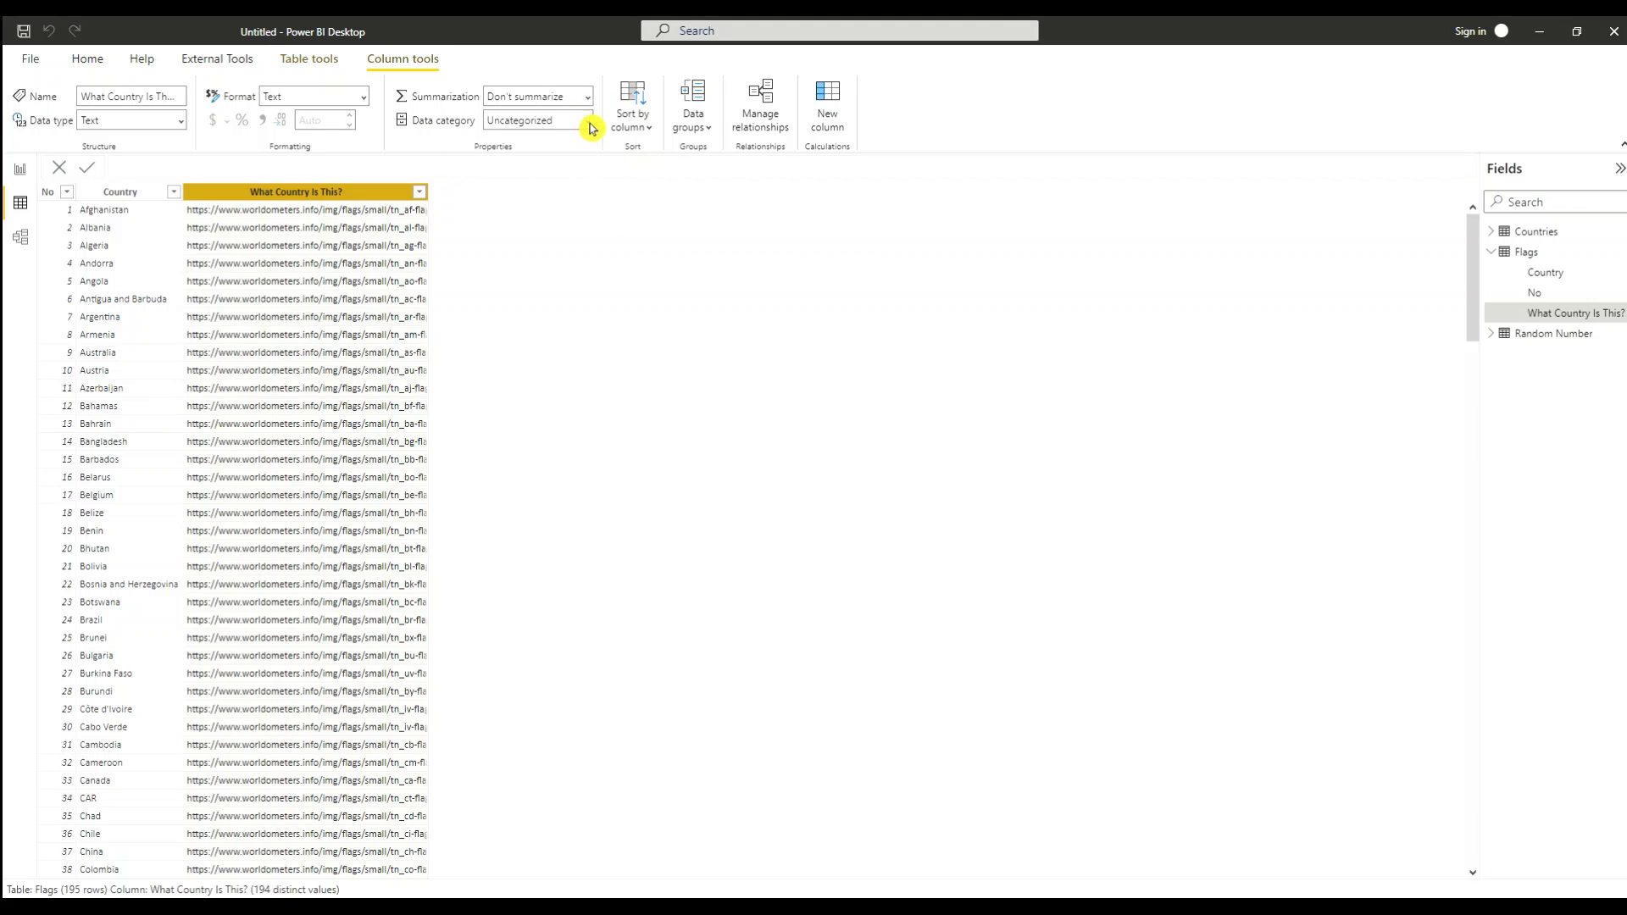
{"action": "left_click", "coordinate": [591, 127]}
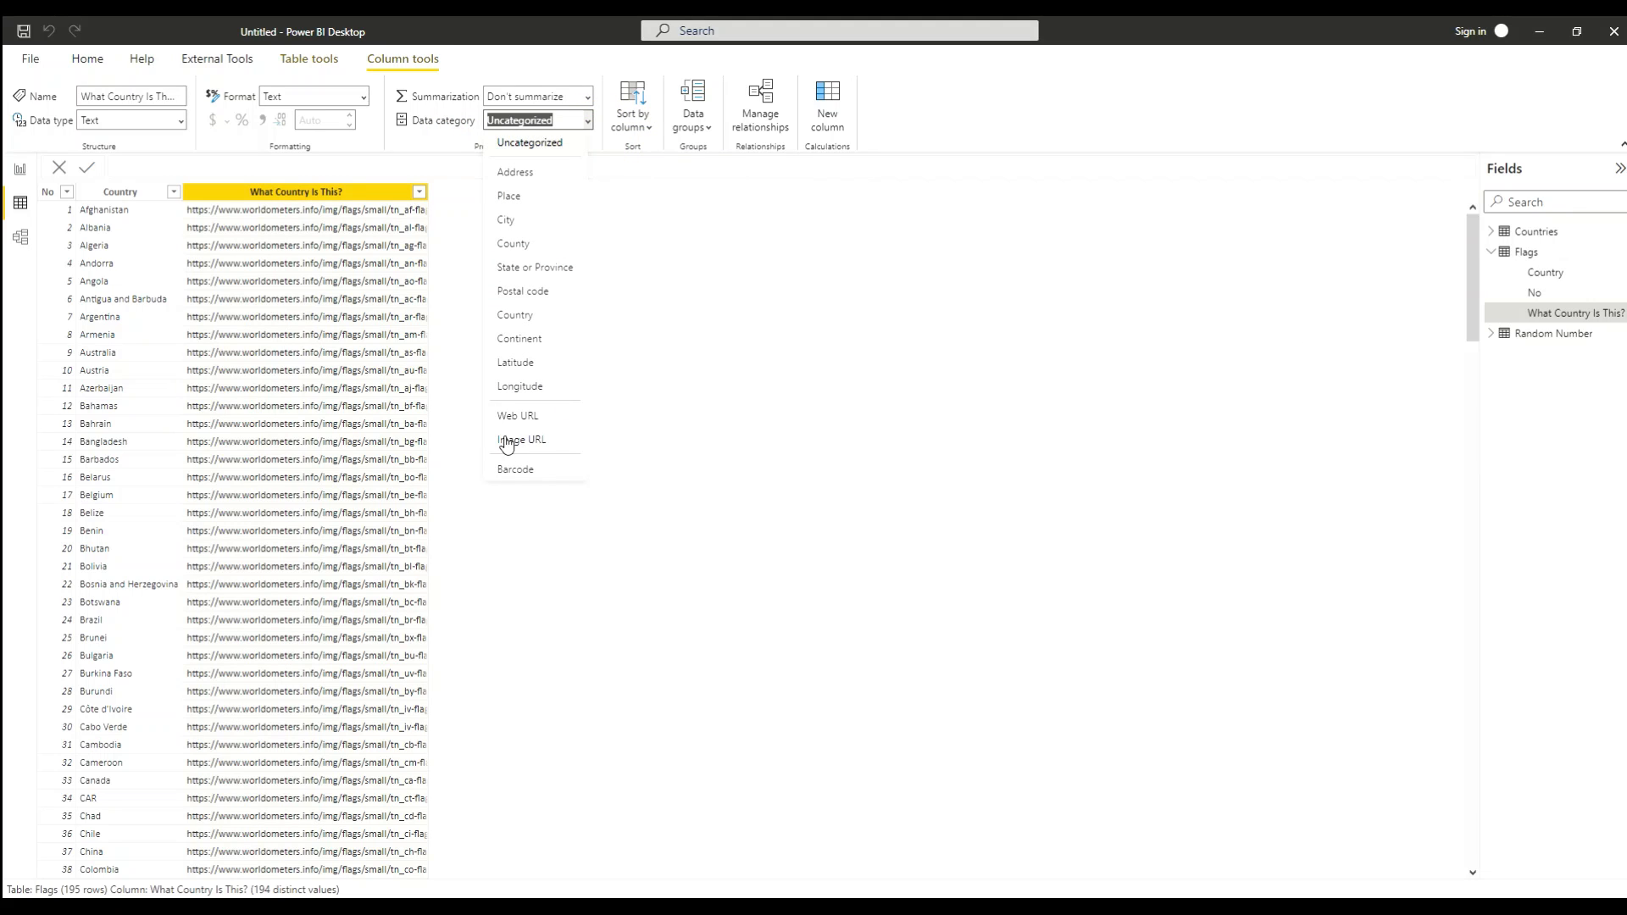
{"action": "left_click", "coordinate": [547, 442]}
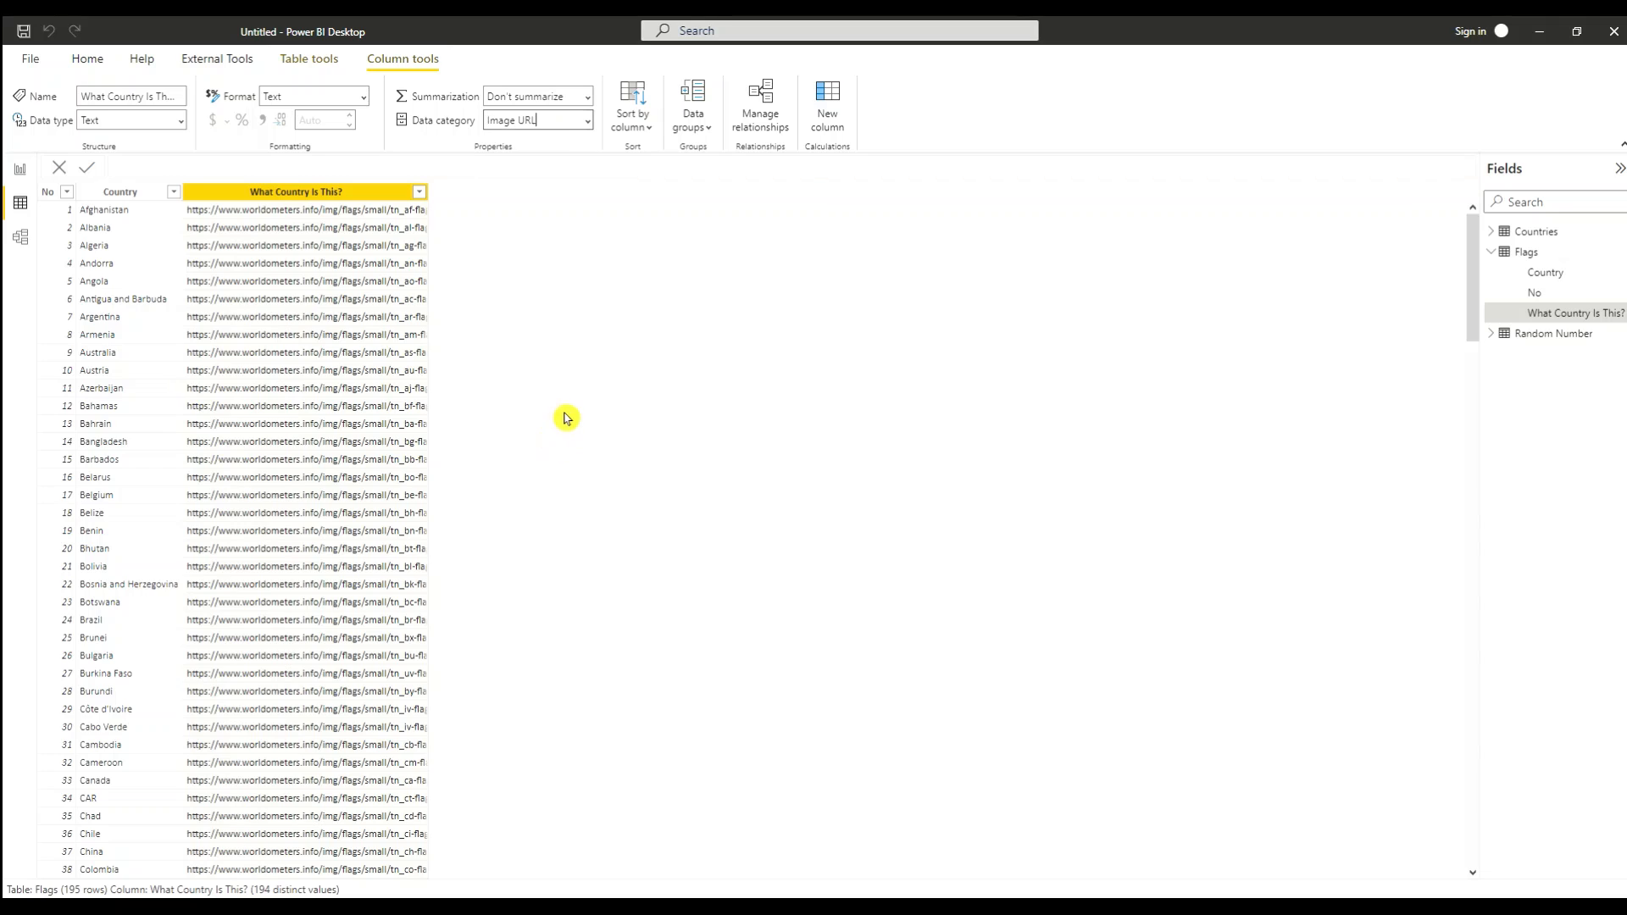
{"action": "left_click", "coordinate": [21, 173]}
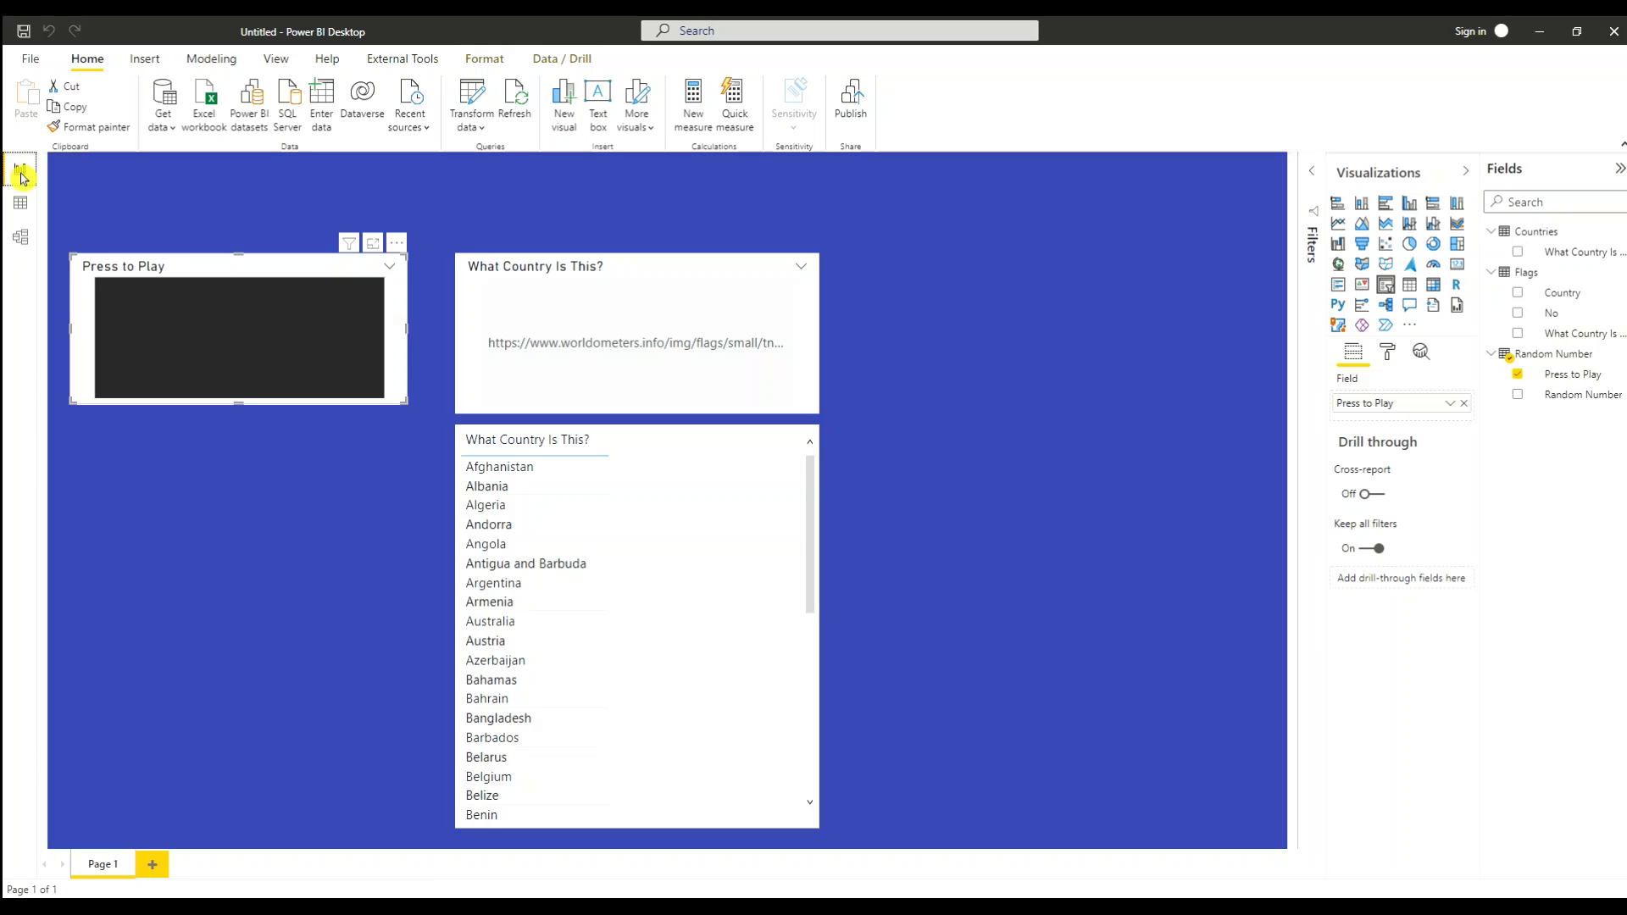
{"action": "left_click", "coordinate": [227, 206]}
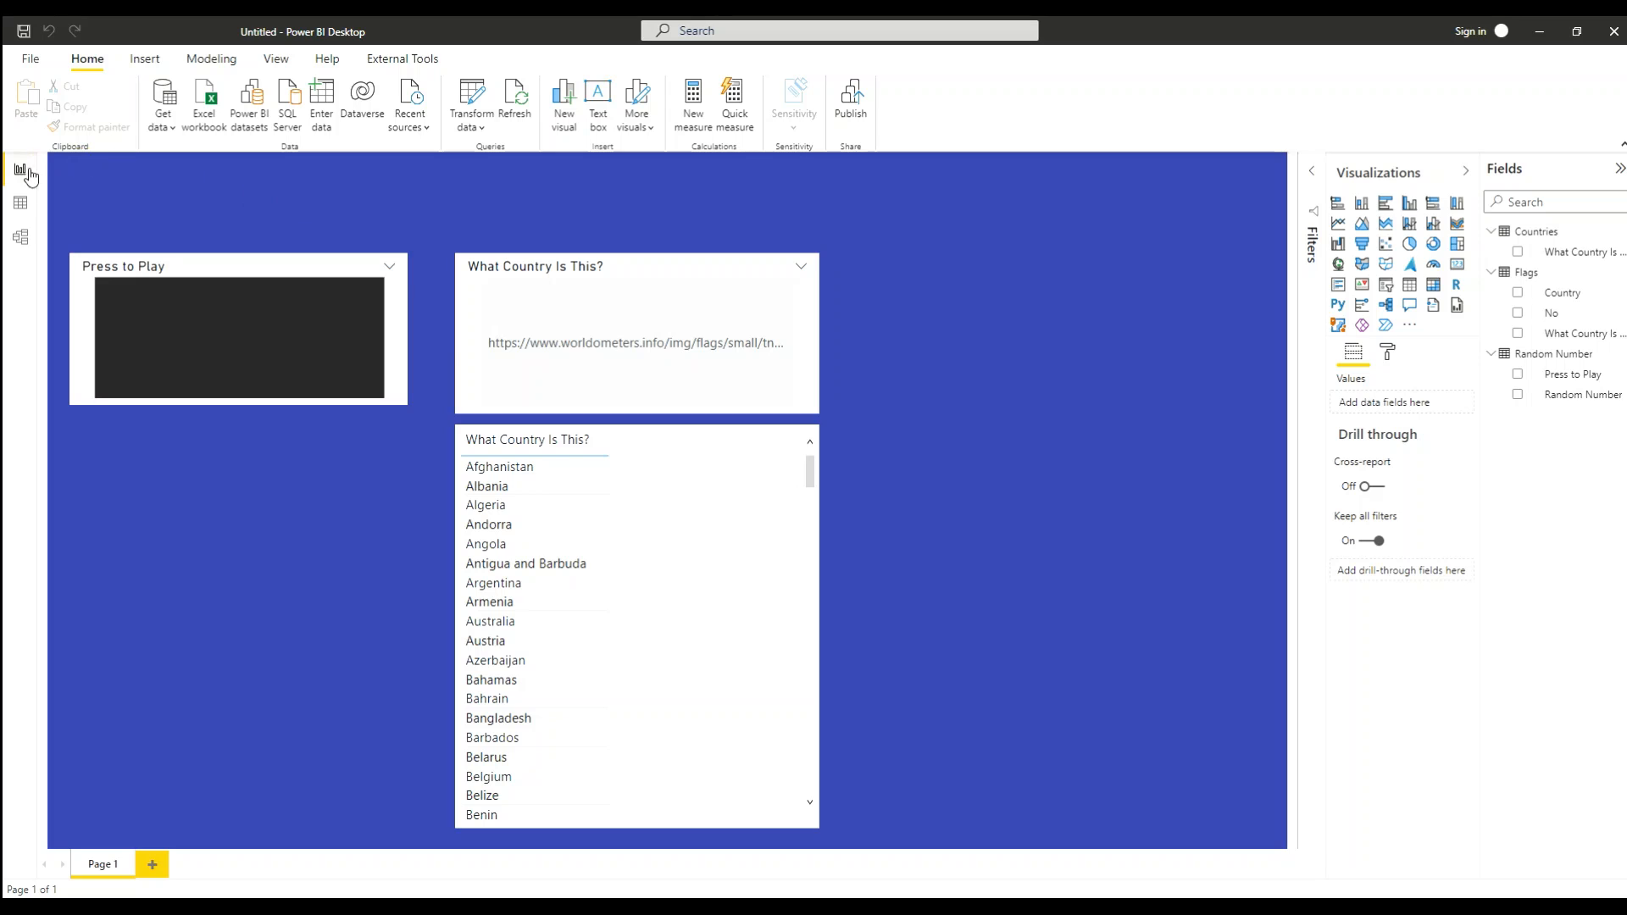
Step: Recheck the Flags data and refresh the report data twice to draw new random flags in the flag slicer
{"action": "left_click", "coordinate": [30, 202]}
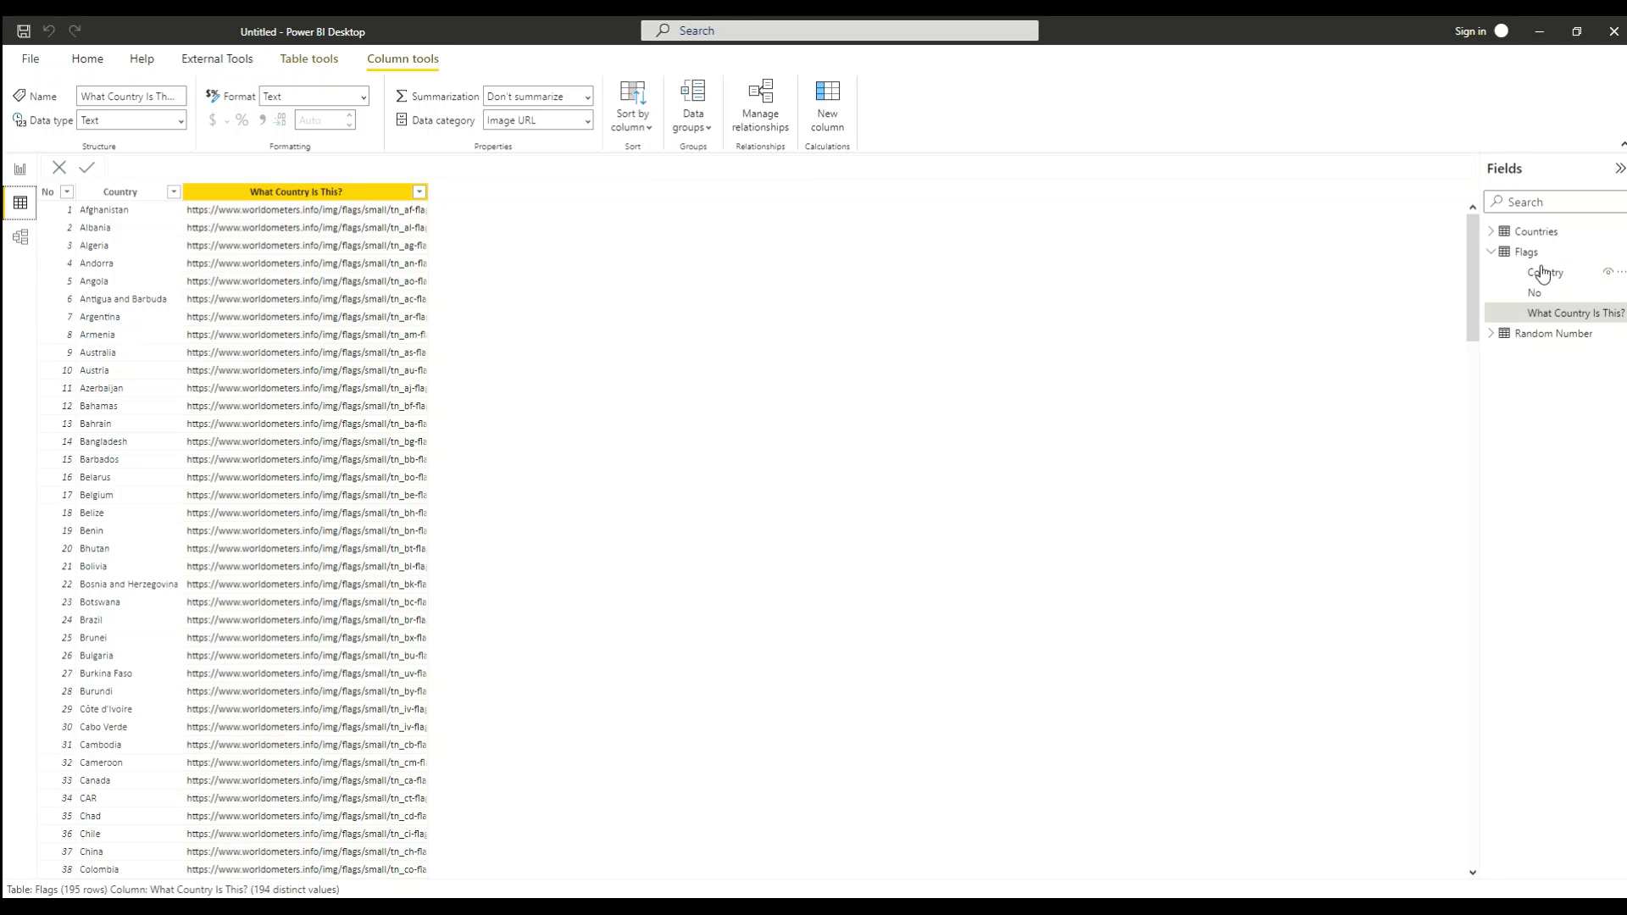
{"action": "left_click", "coordinate": [21, 166]}
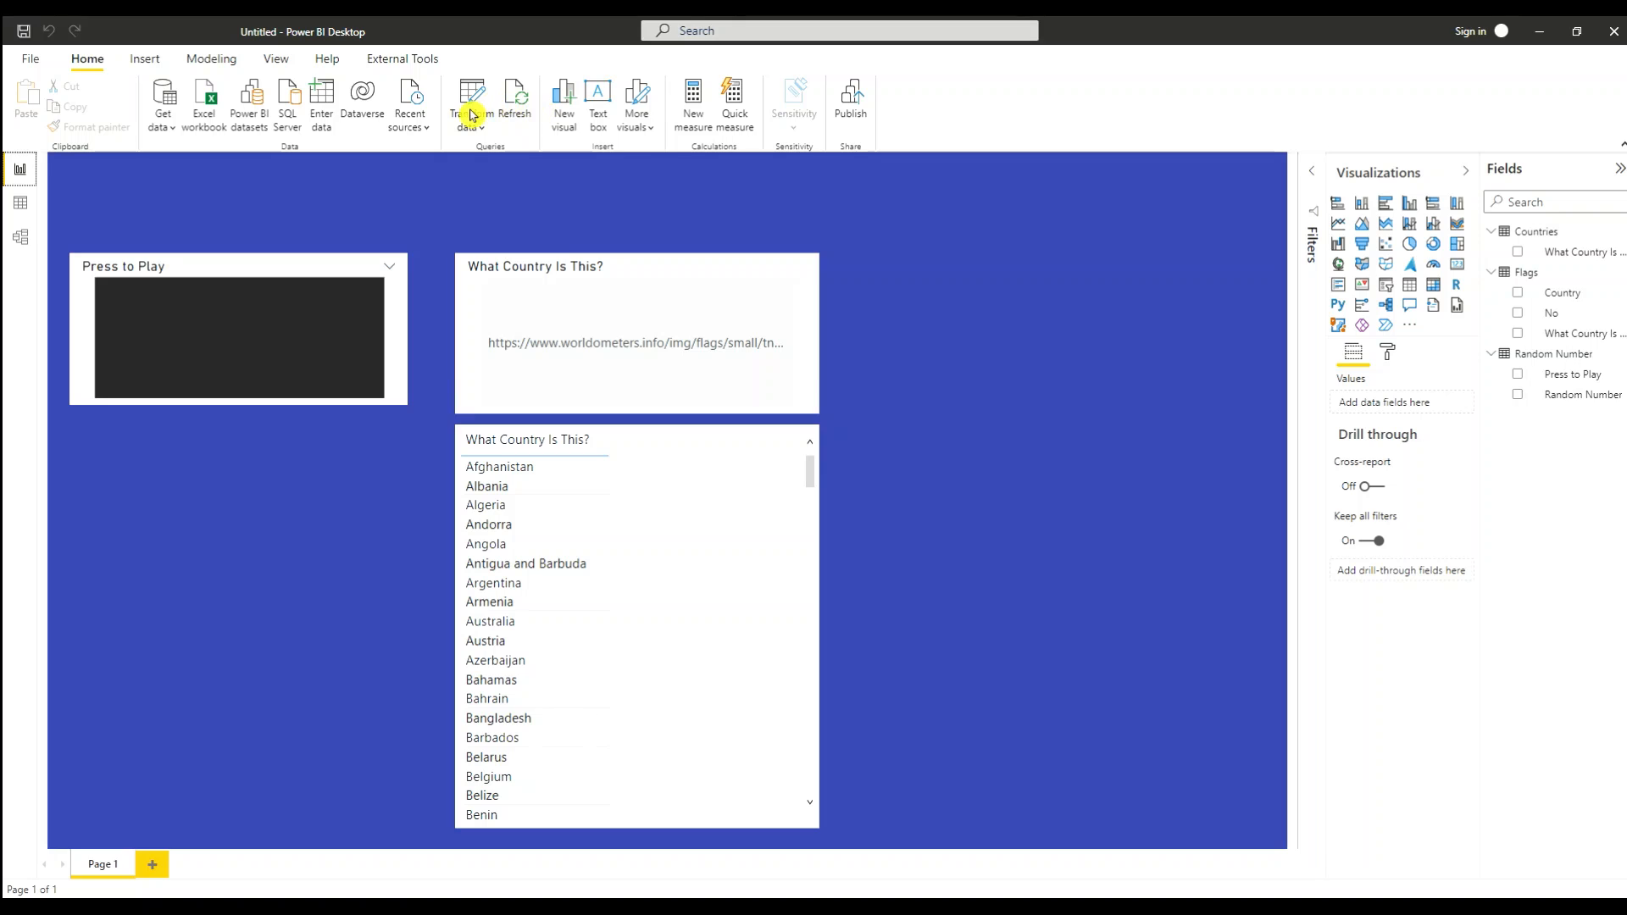
{"action": "left_click", "coordinate": [514, 106]}
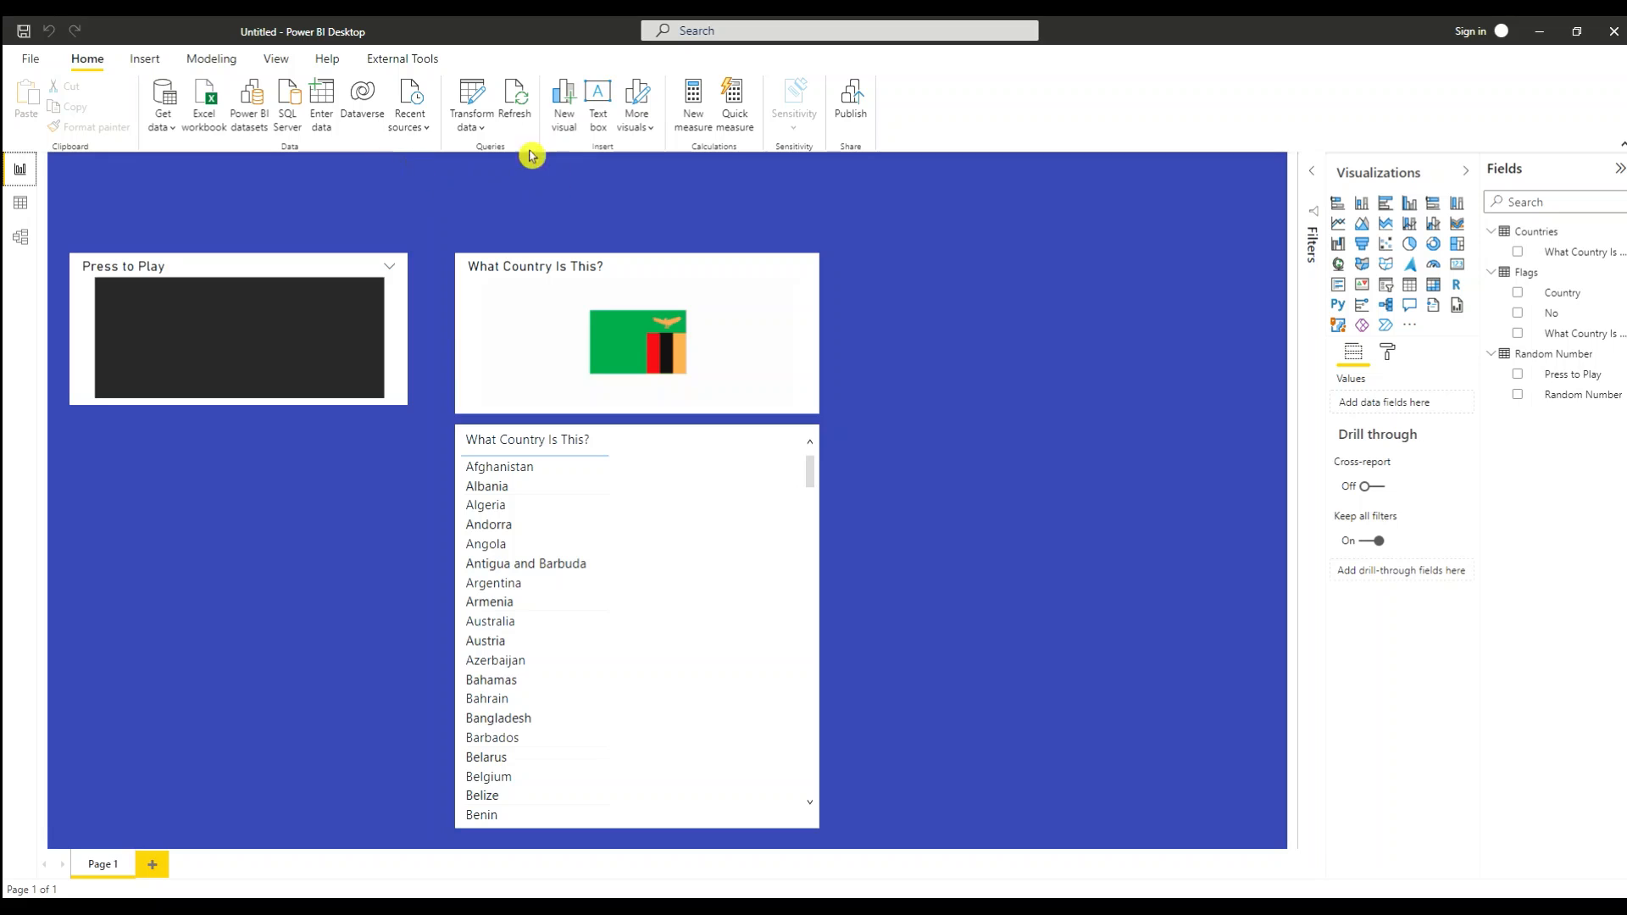
{"action": "left_click", "coordinate": [514, 110]}
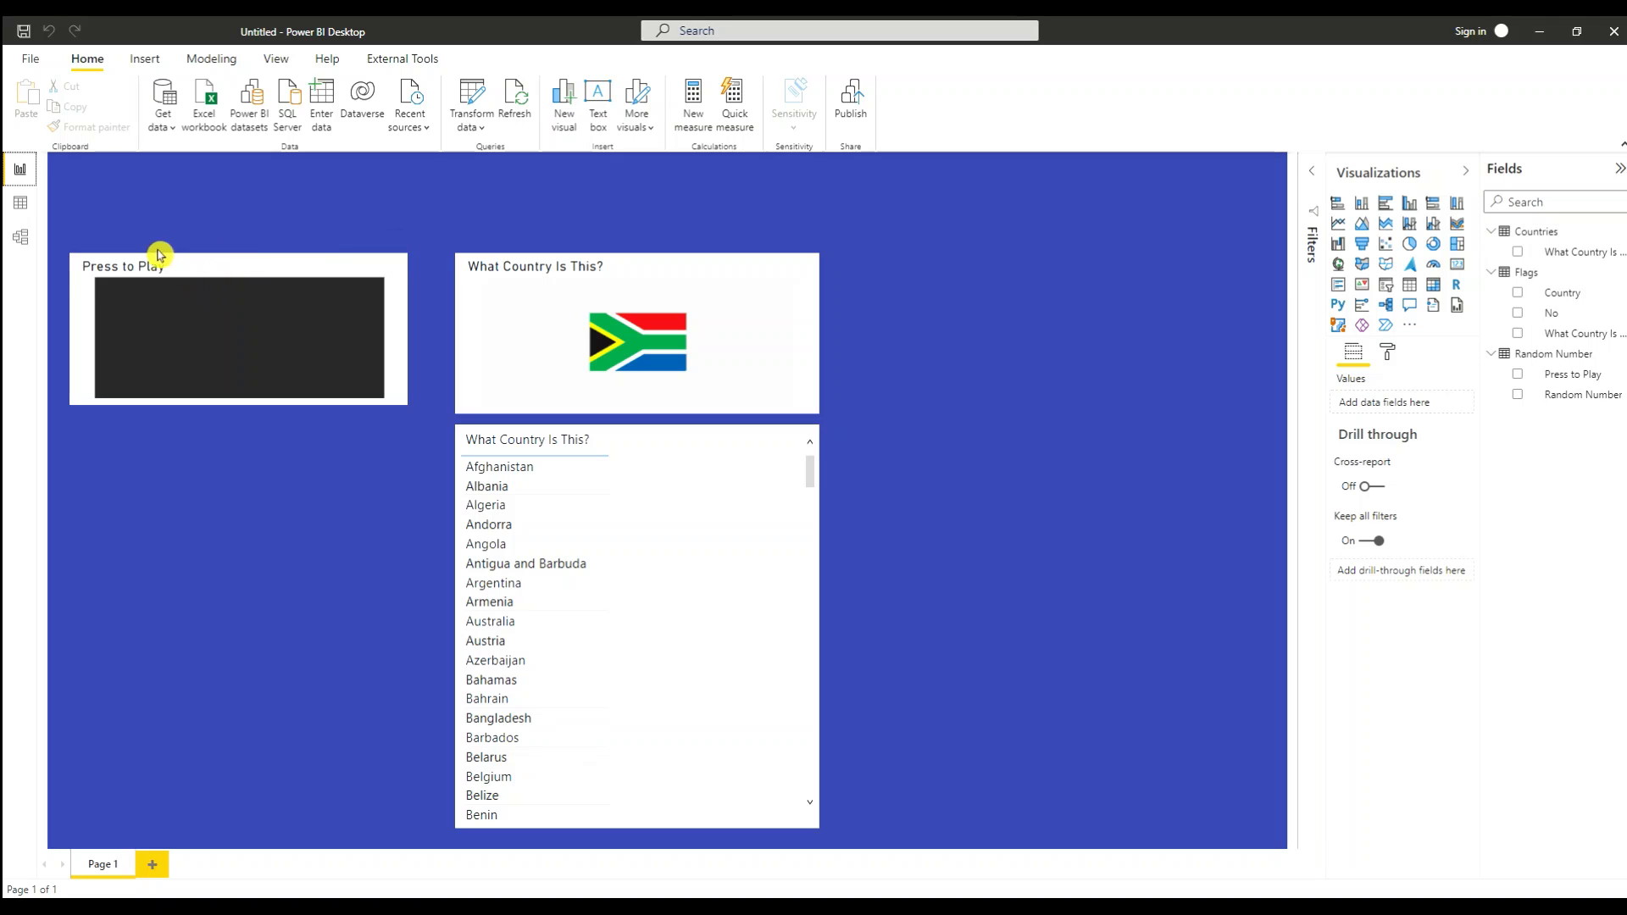
Step: Hide the Press to Play slicer on the report page and refresh the data to draw another random flag
{"action": "left_click", "coordinate": [139, 265]}
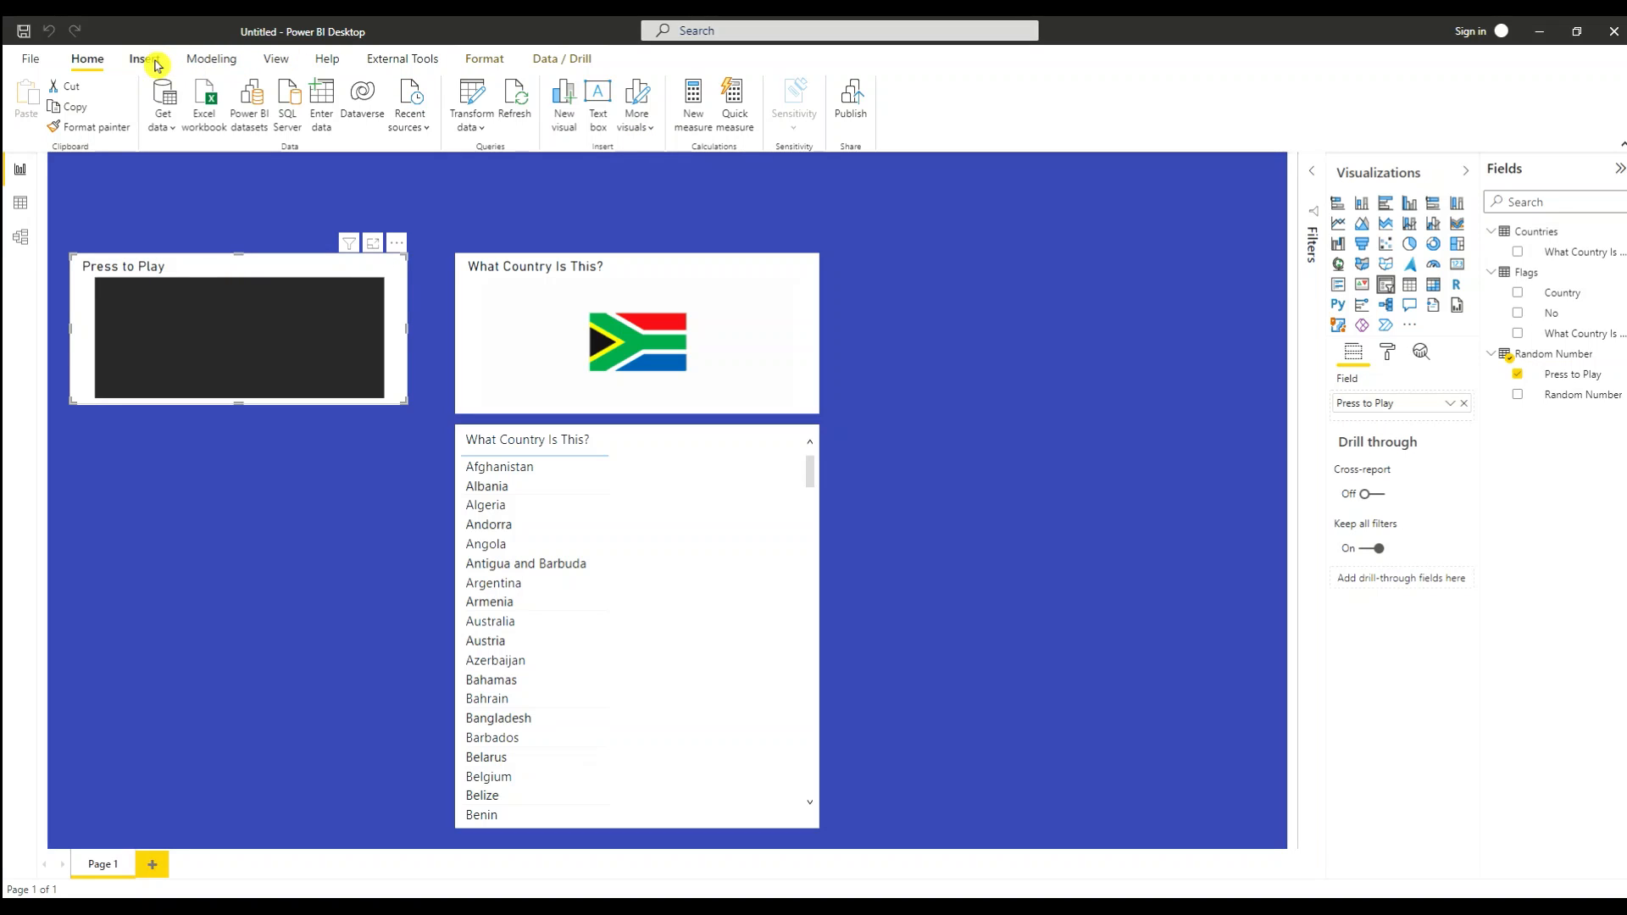
{"action": "left_click", "coordinate": [275, 59]}
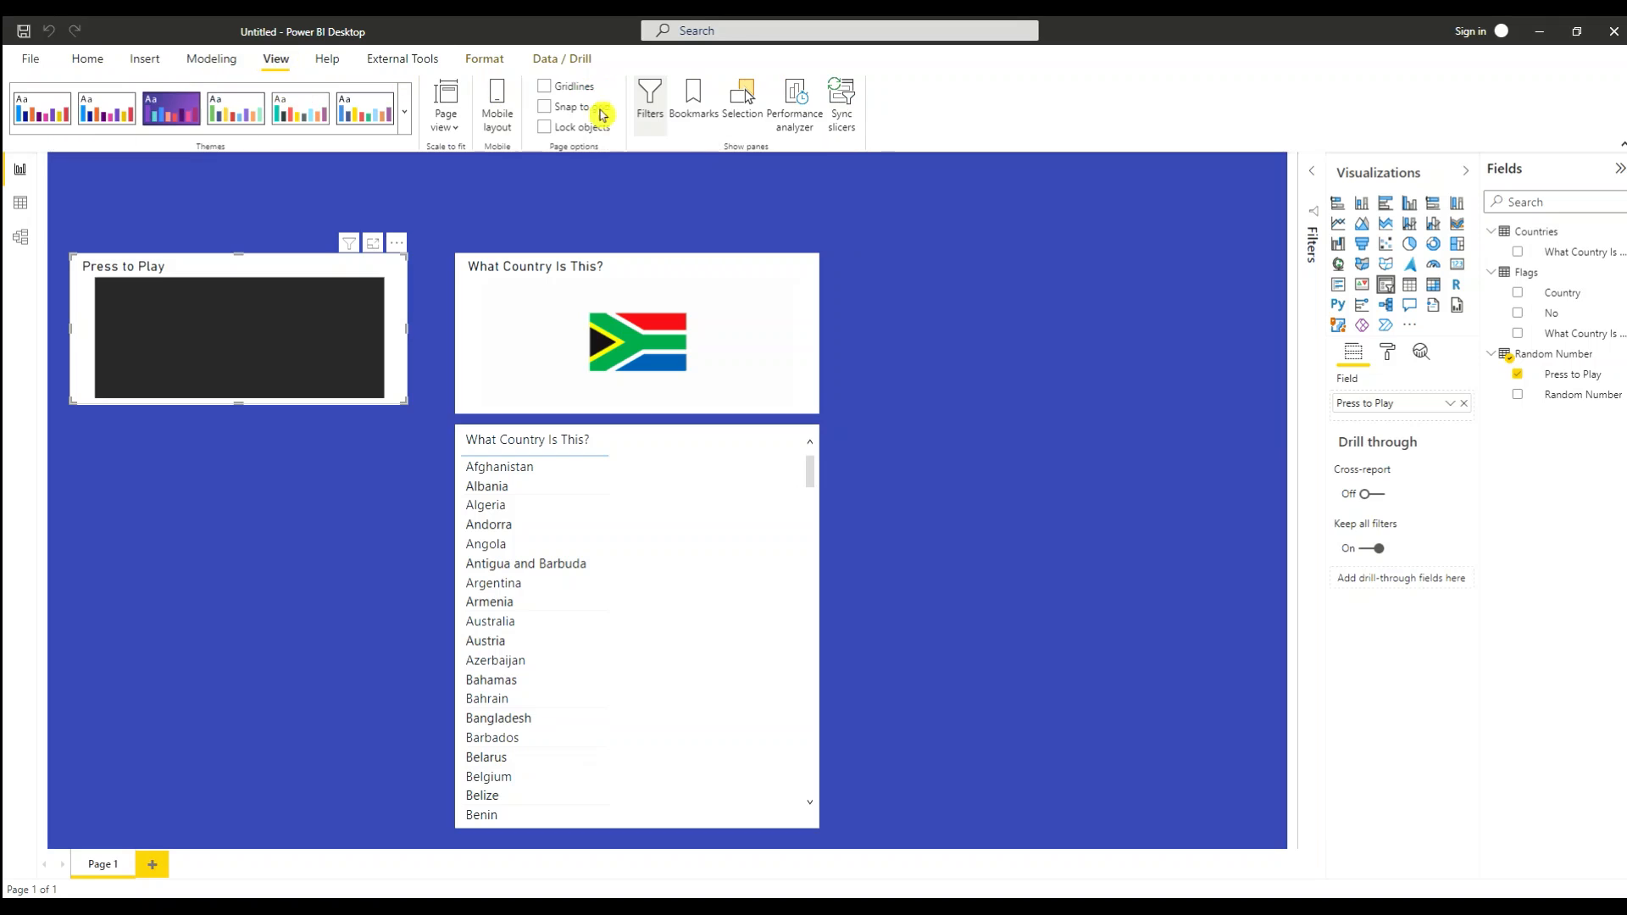
{"action": "left_click", "coordinate": [740, 100]}
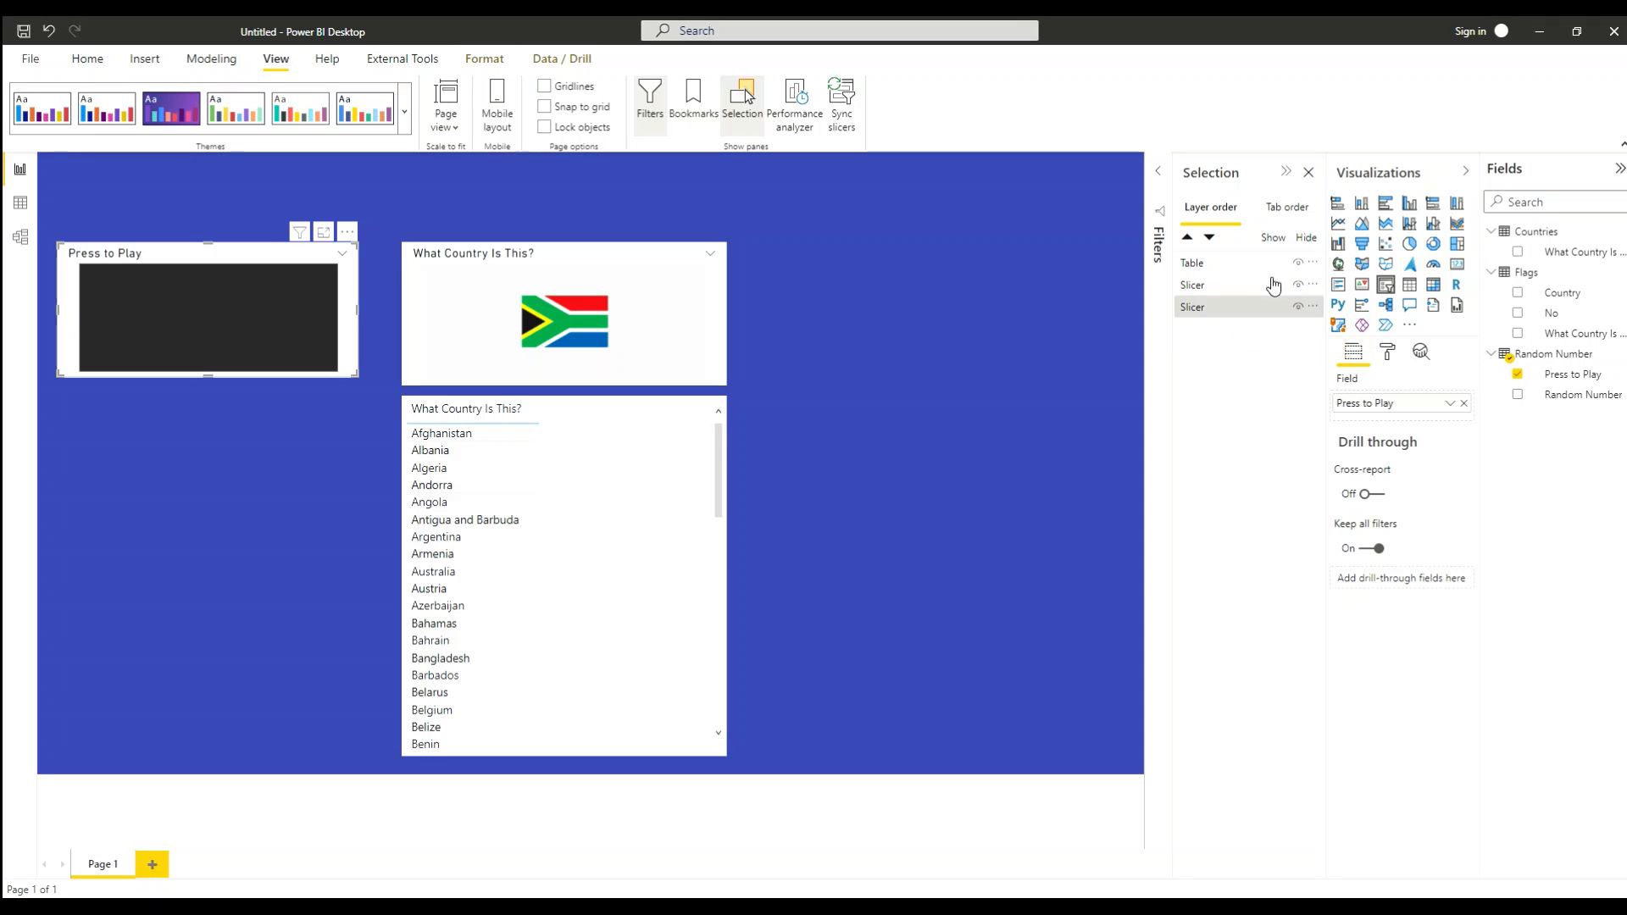
{"action": "left_click", "coordinate": [1296, 308]}
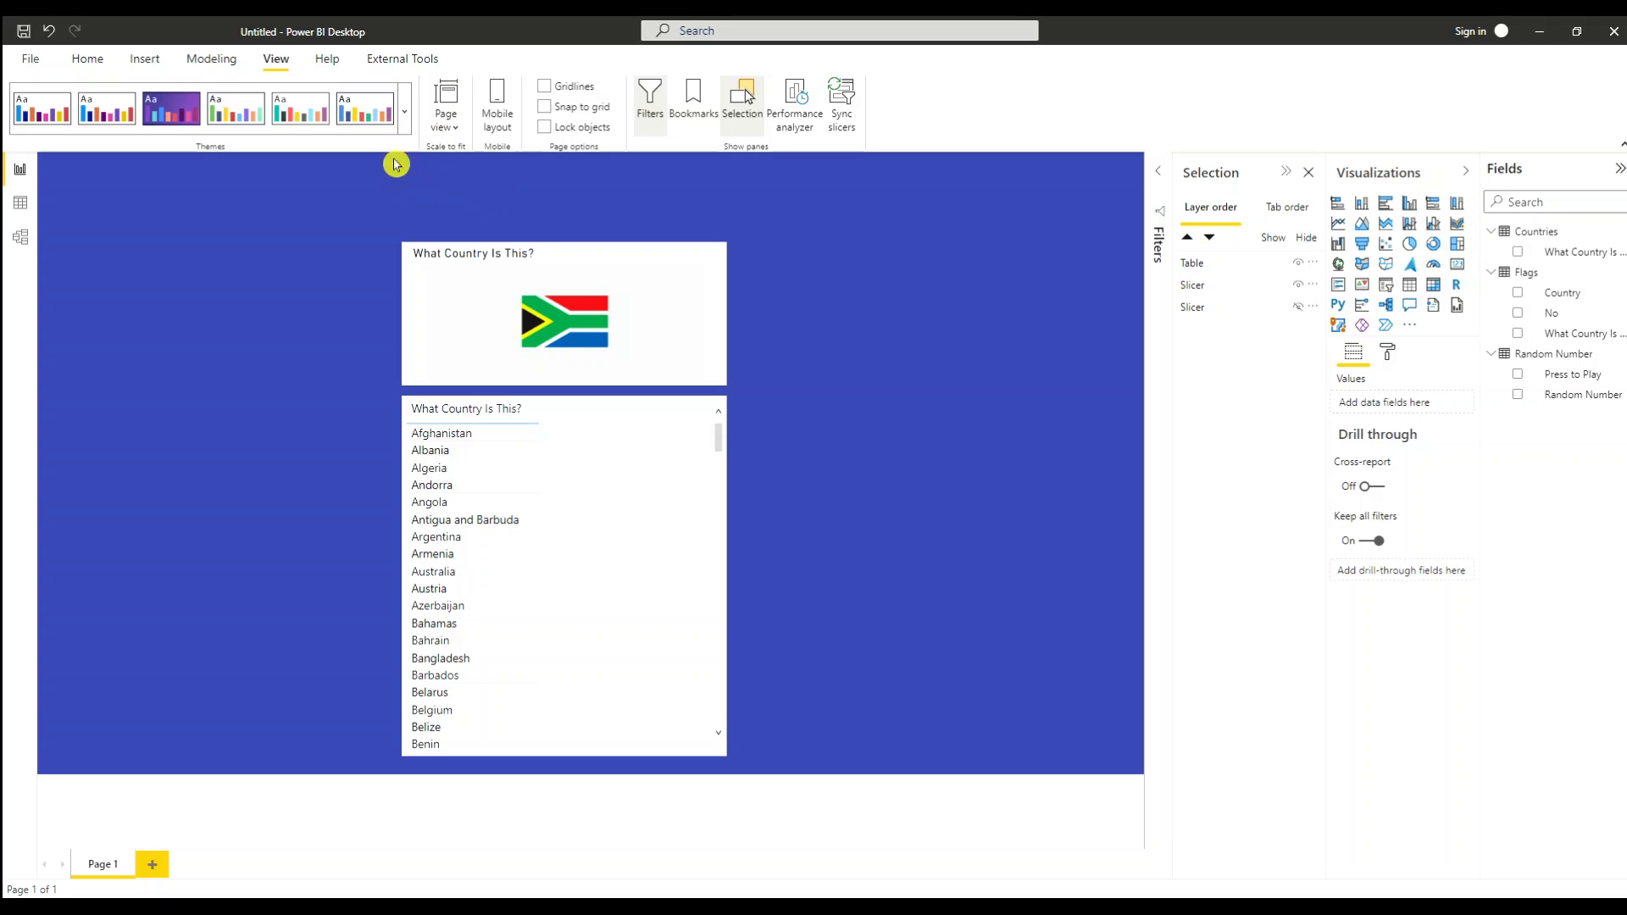
{"action": "left_click", "coordinate": [89, 59]}
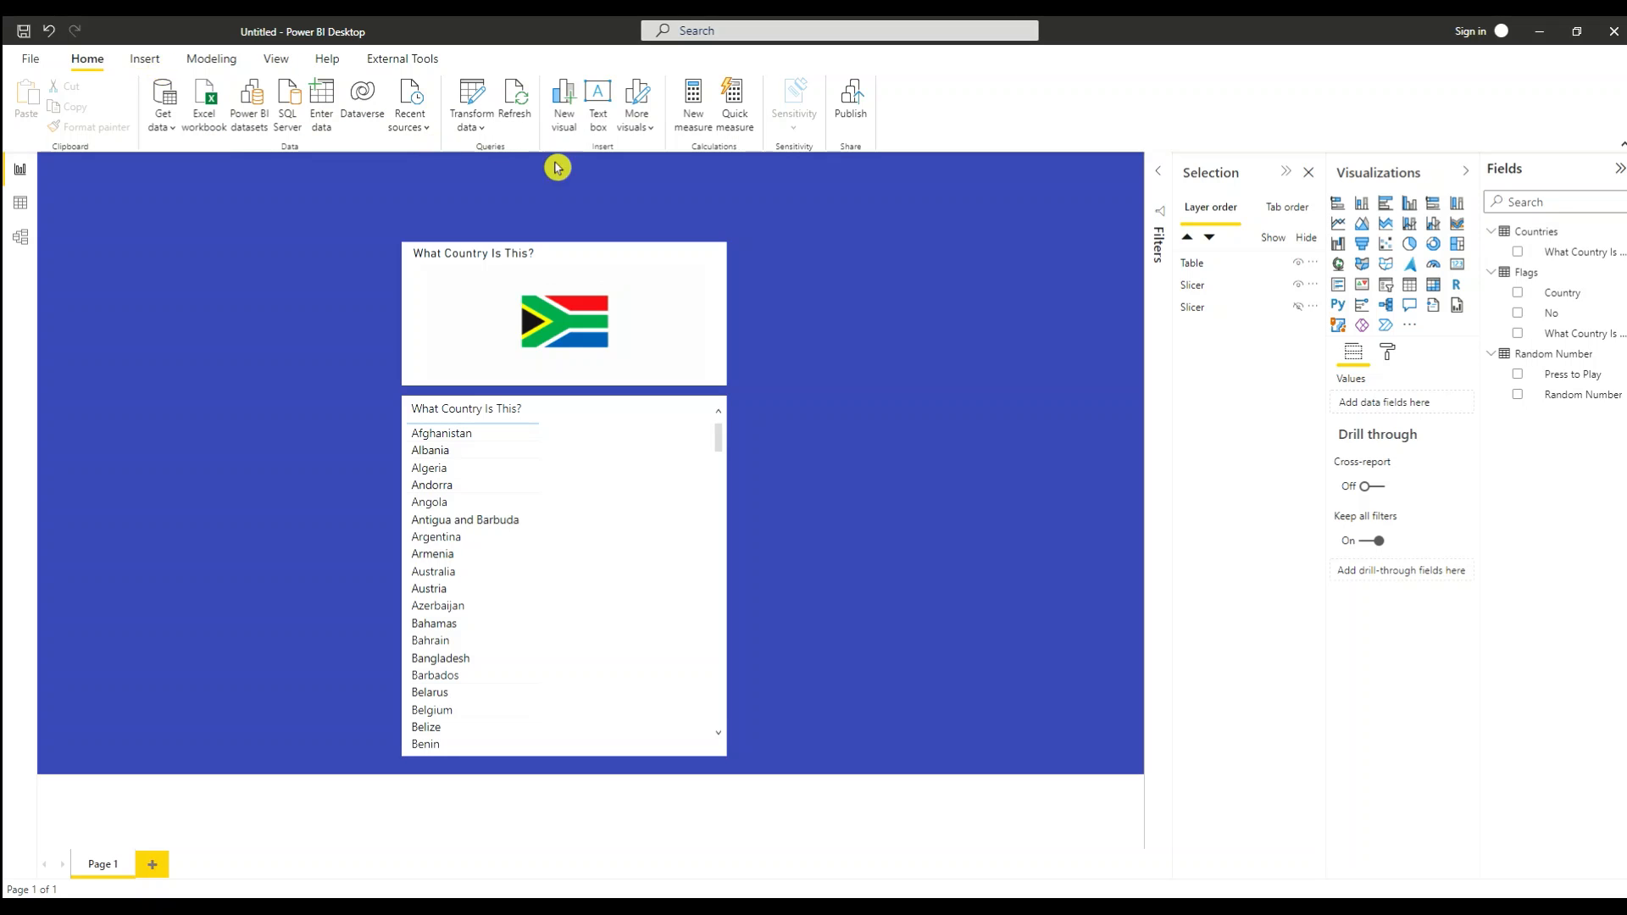
{"action": "left_click", "coordinate": [519, 119]}
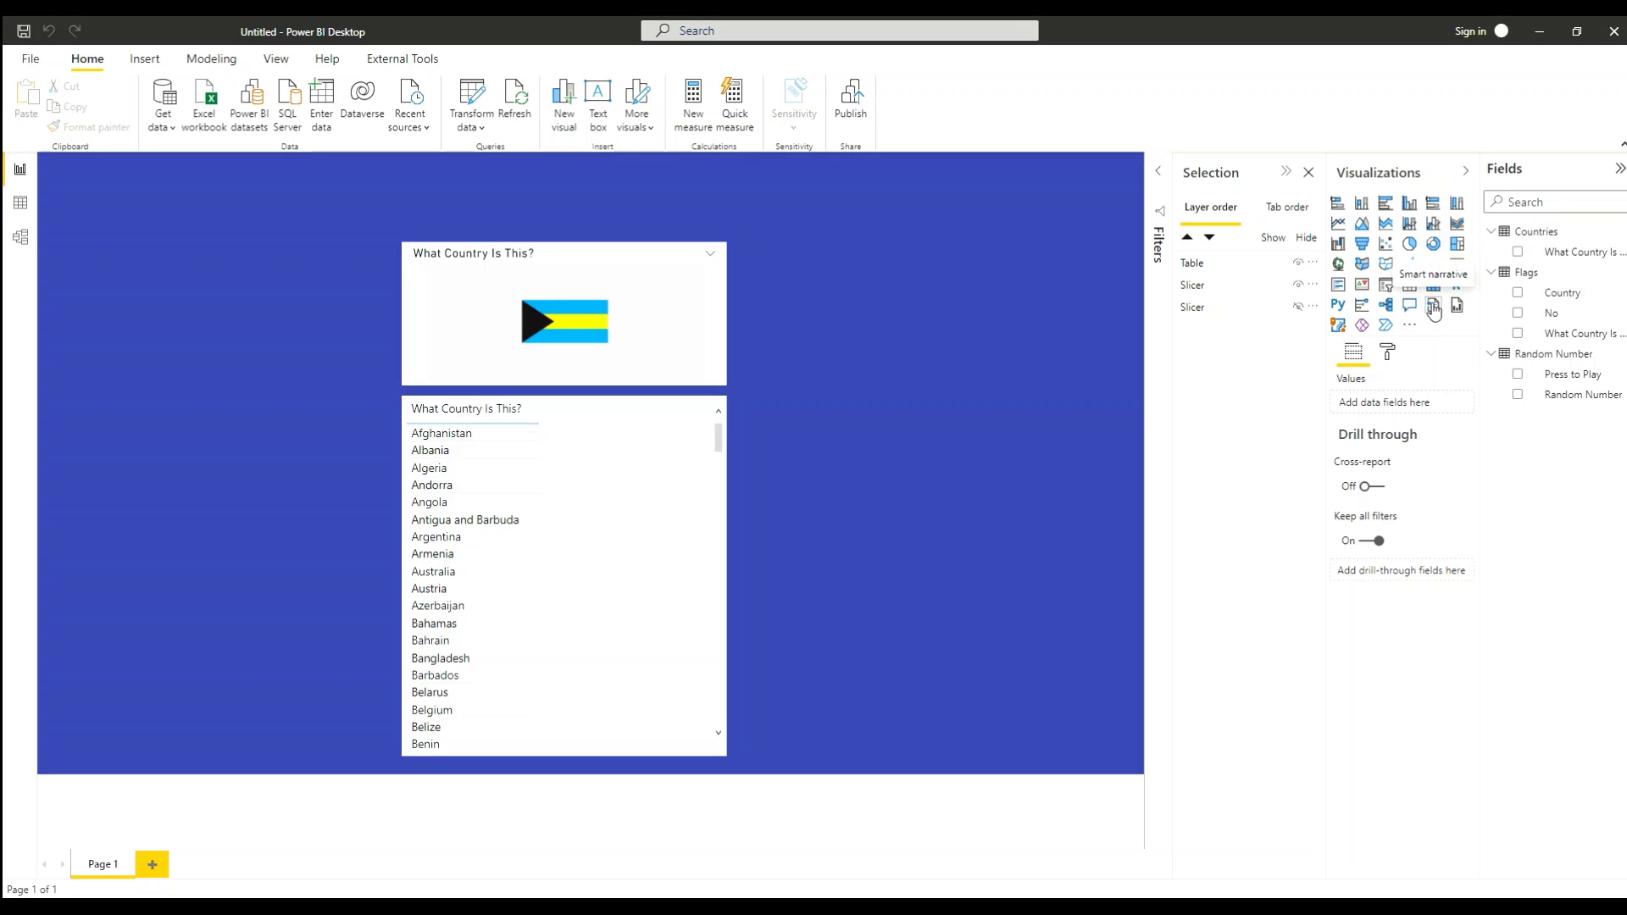
Step: Add an empty card beside the countries table, shrink it to a wide, short strip and align its upper edge with the table's
{"action": "left_click", "coordinate": [1456, 269]}
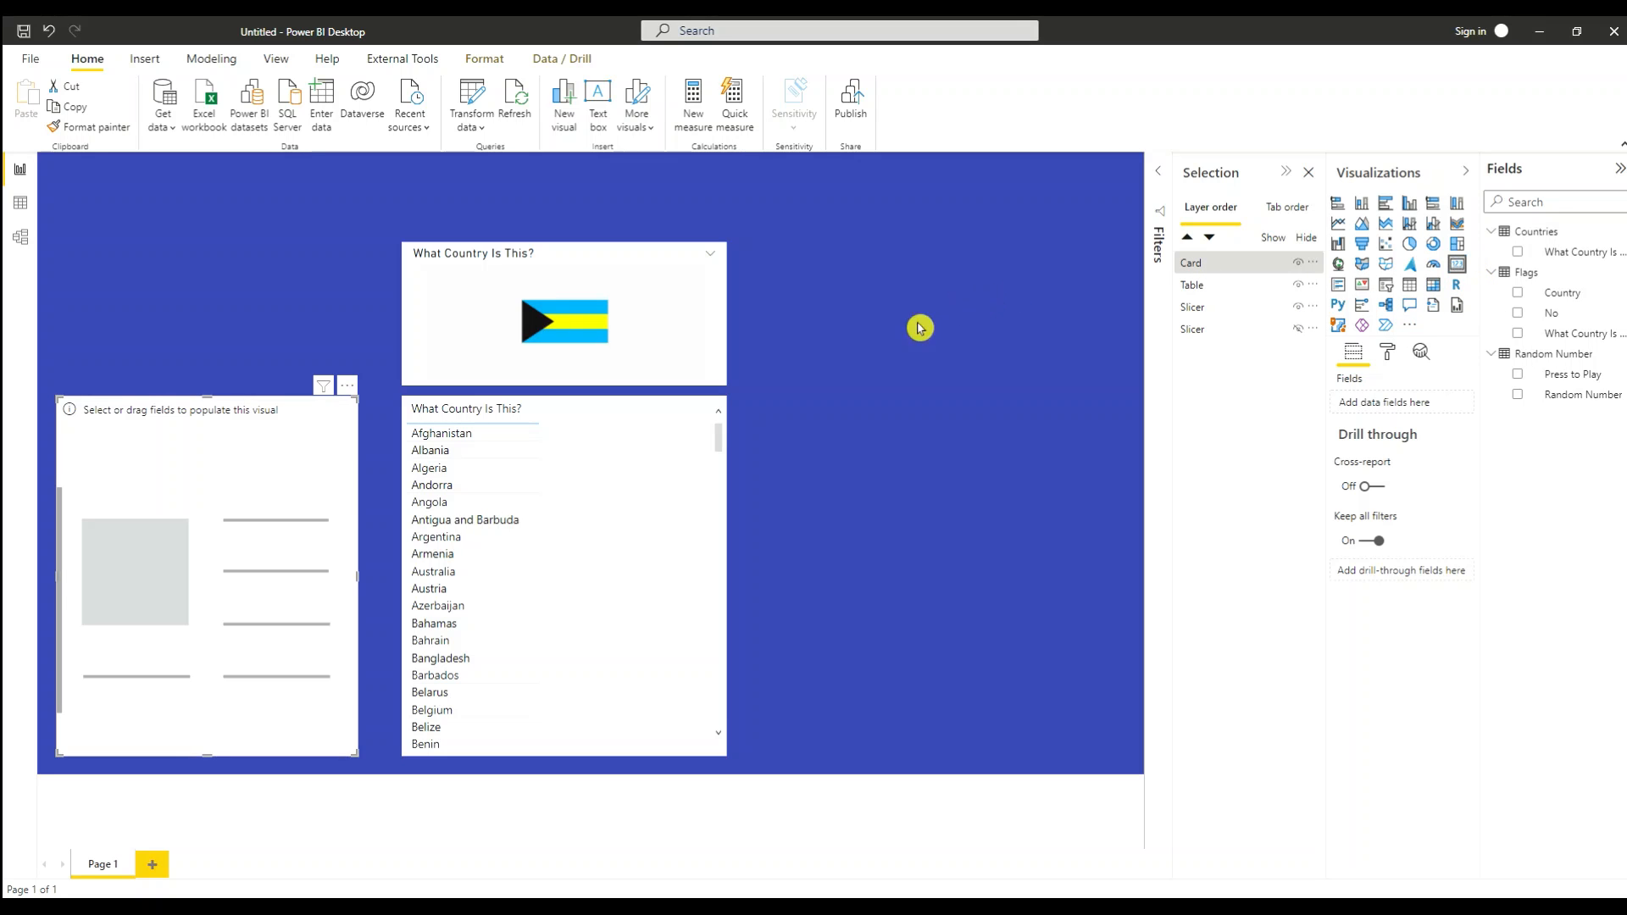
{"action": "left_click_drag", "start_coordinate": [265, 450], "coordinate": [949, 322]}
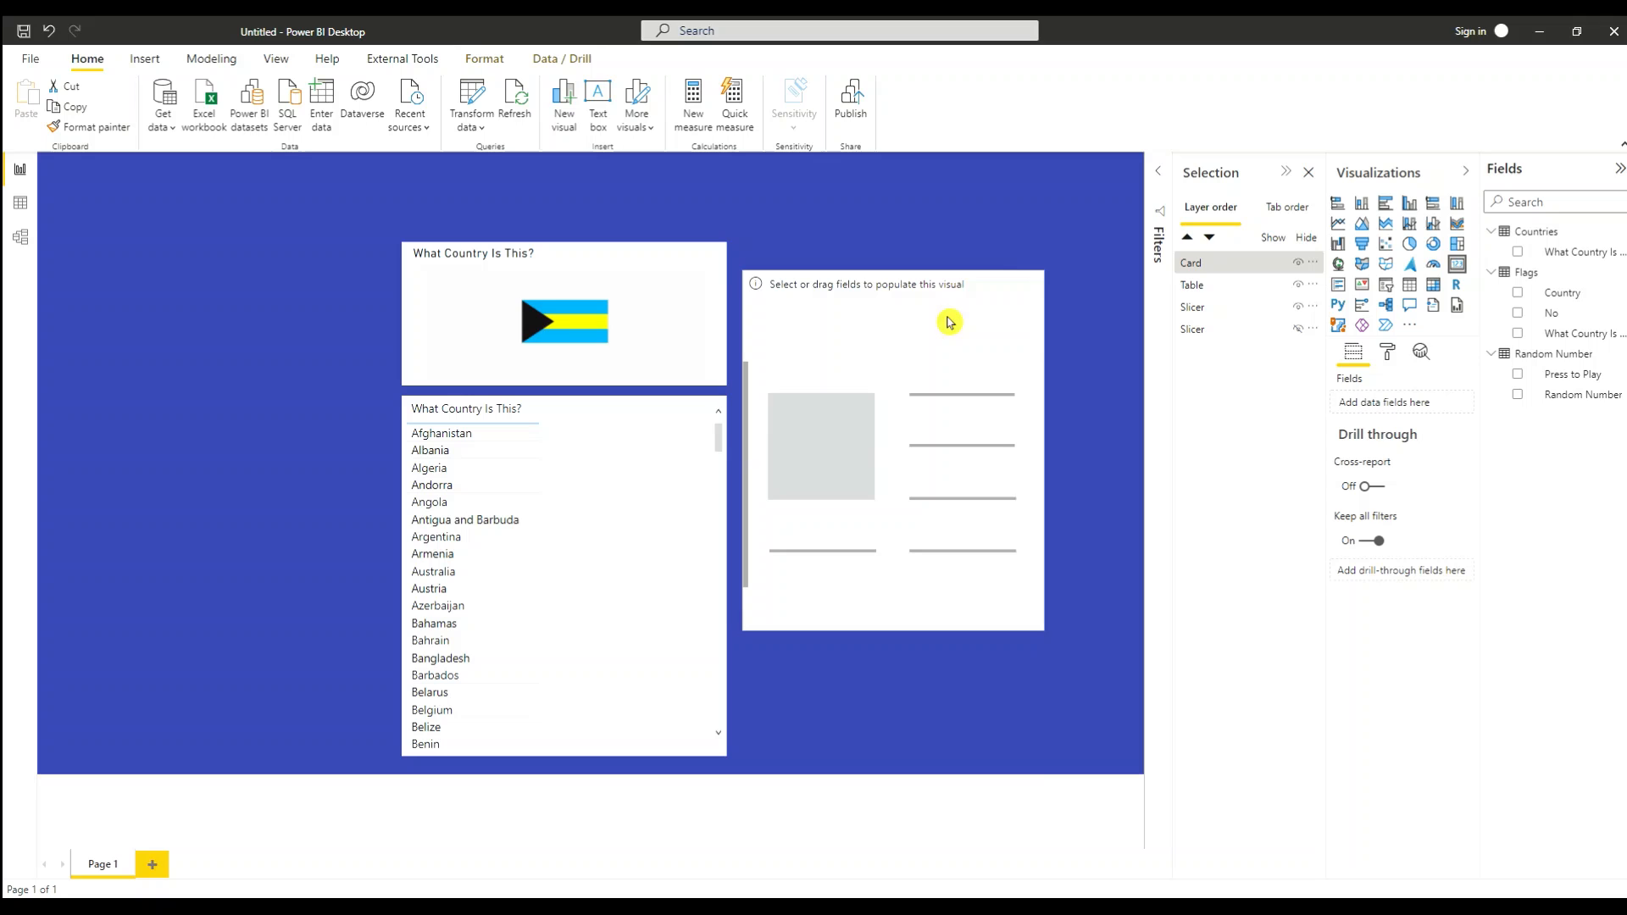
{"action": "left_click", "coordinate": [1052, 670]}
{"action": "left_click", "coordinate": [1041, 629]}
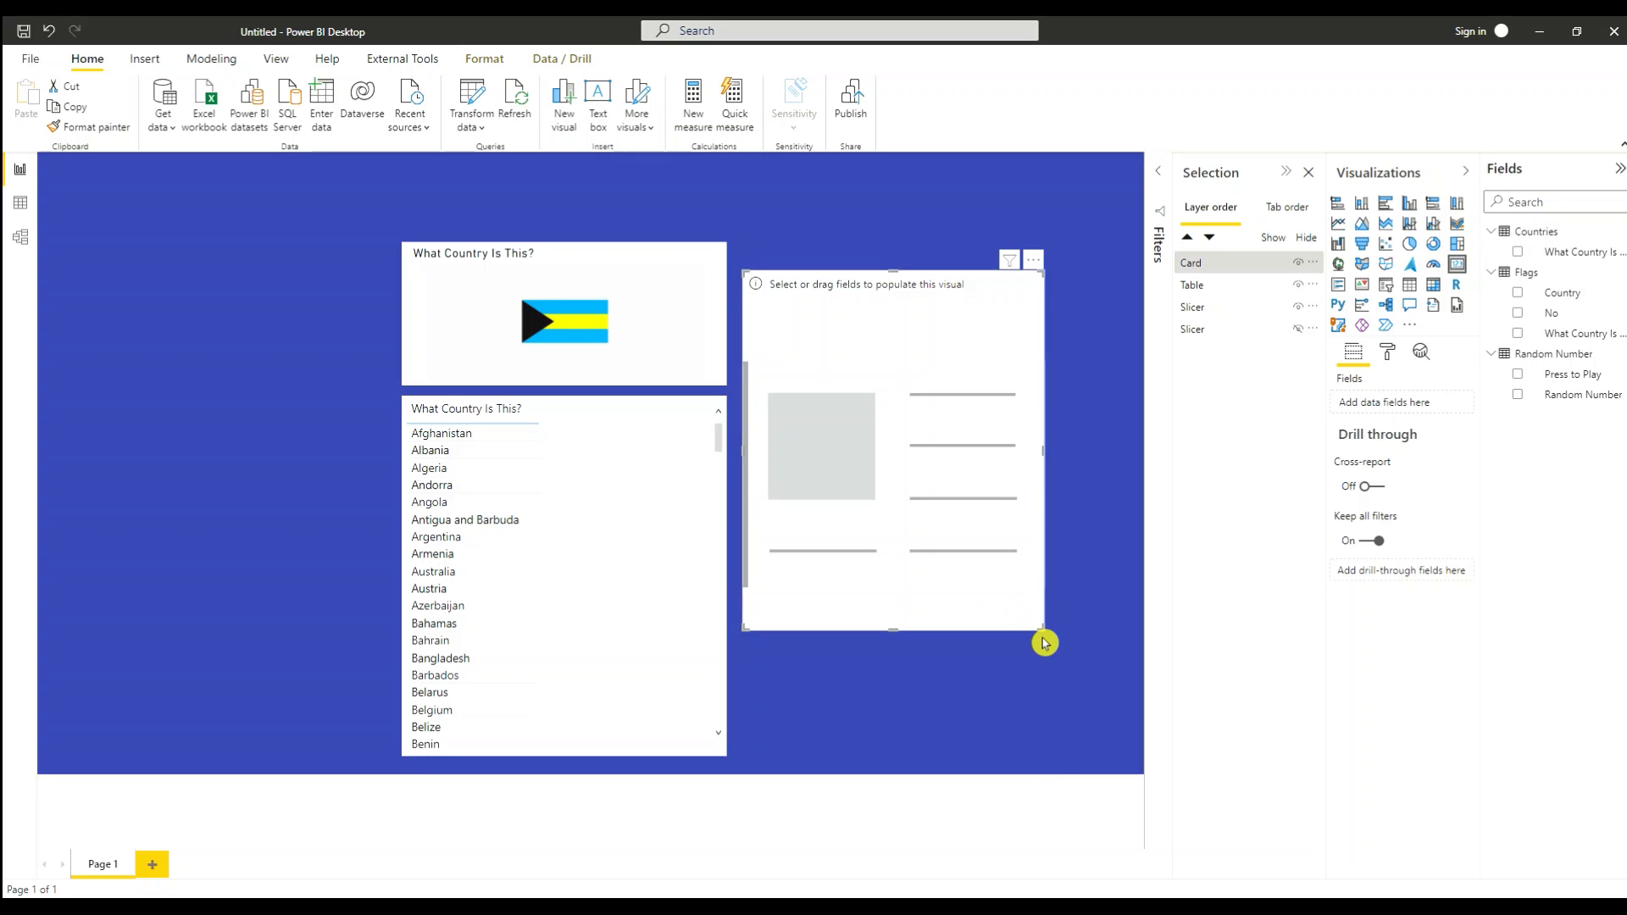
{"action": "left_click_drag", "start_coordinate": [1039, 625], "coordinate": [1050, 425]}
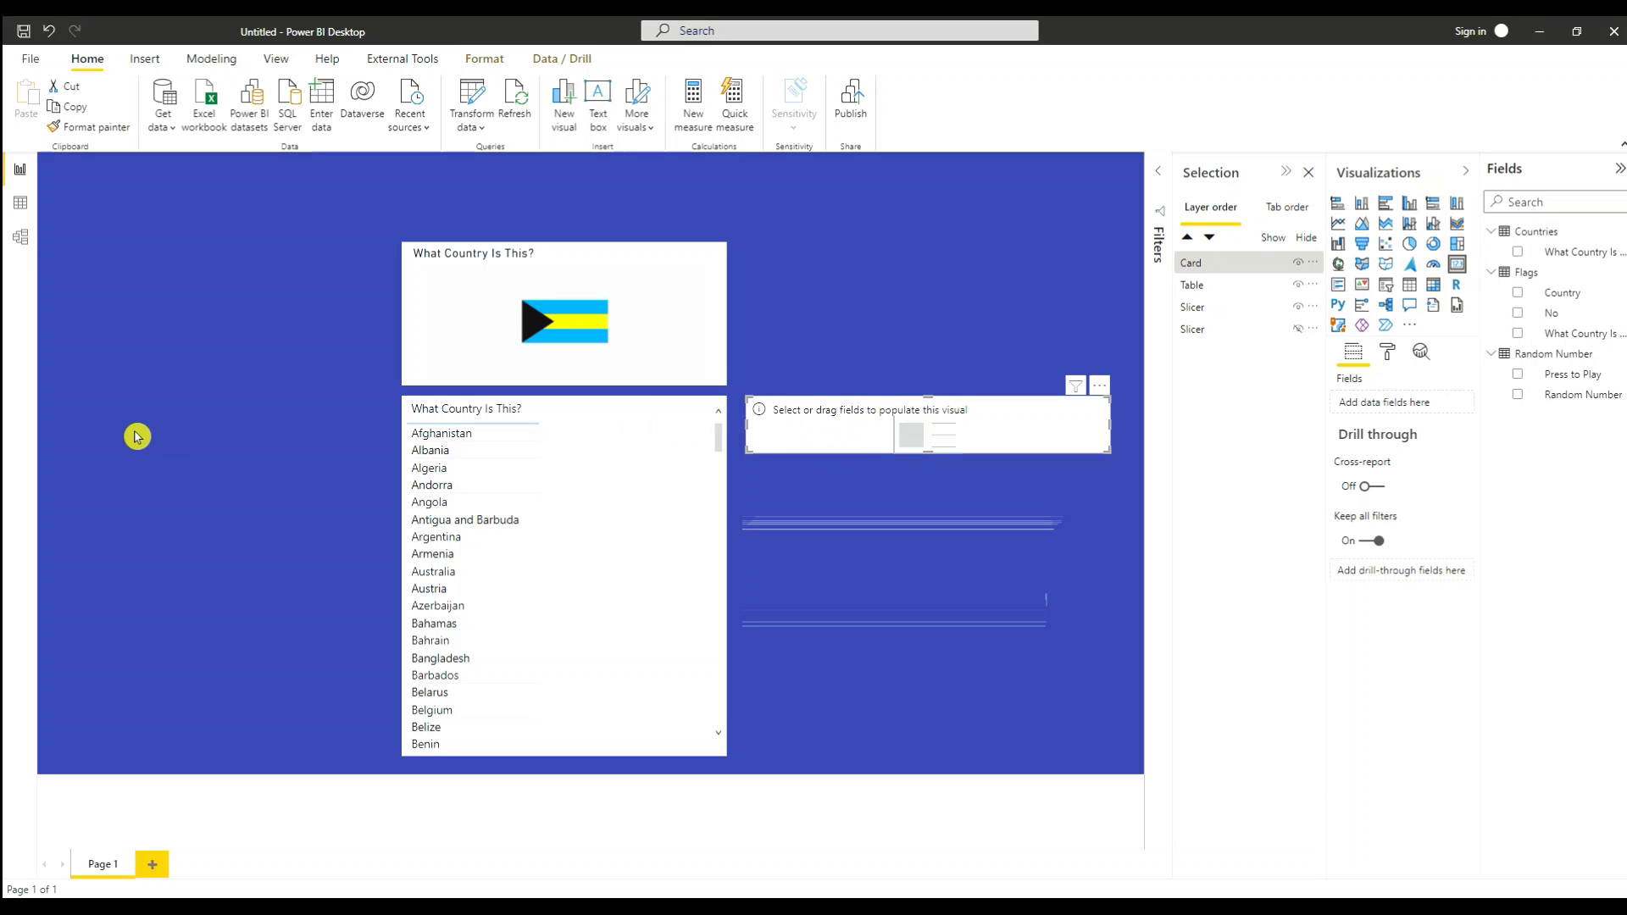
{"action": "left_click", "coordinate": [890, 327]}
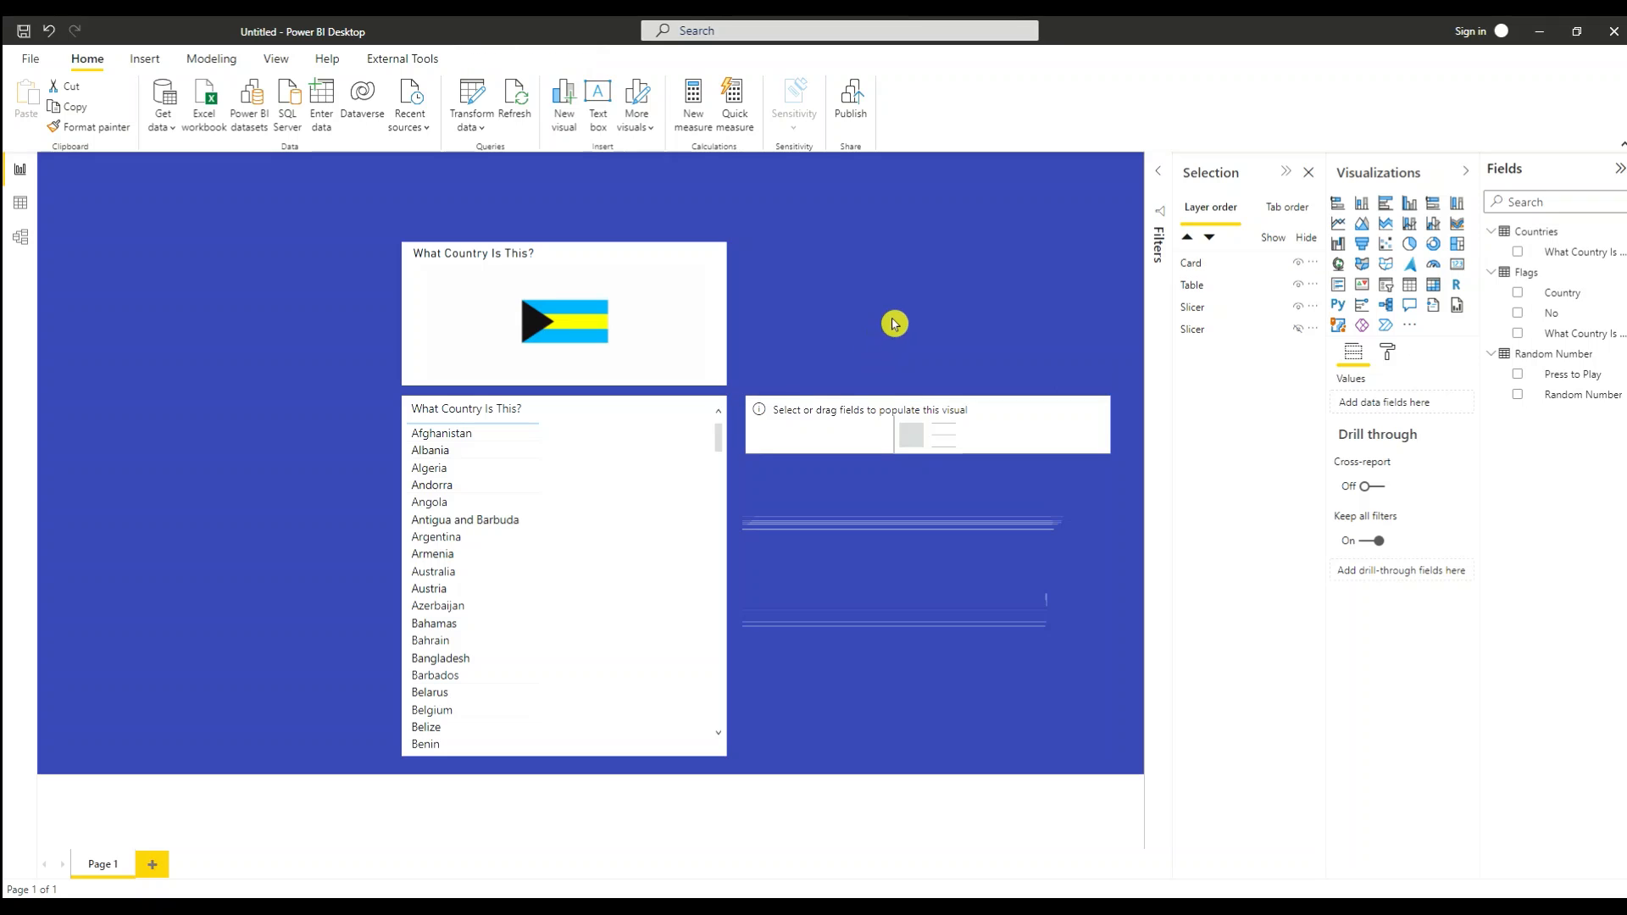
Step: Duplicate the empty card and place the copy directly below the original, aligned with its side edges
{"action": "left_click", "coordinate": [847, 438]}
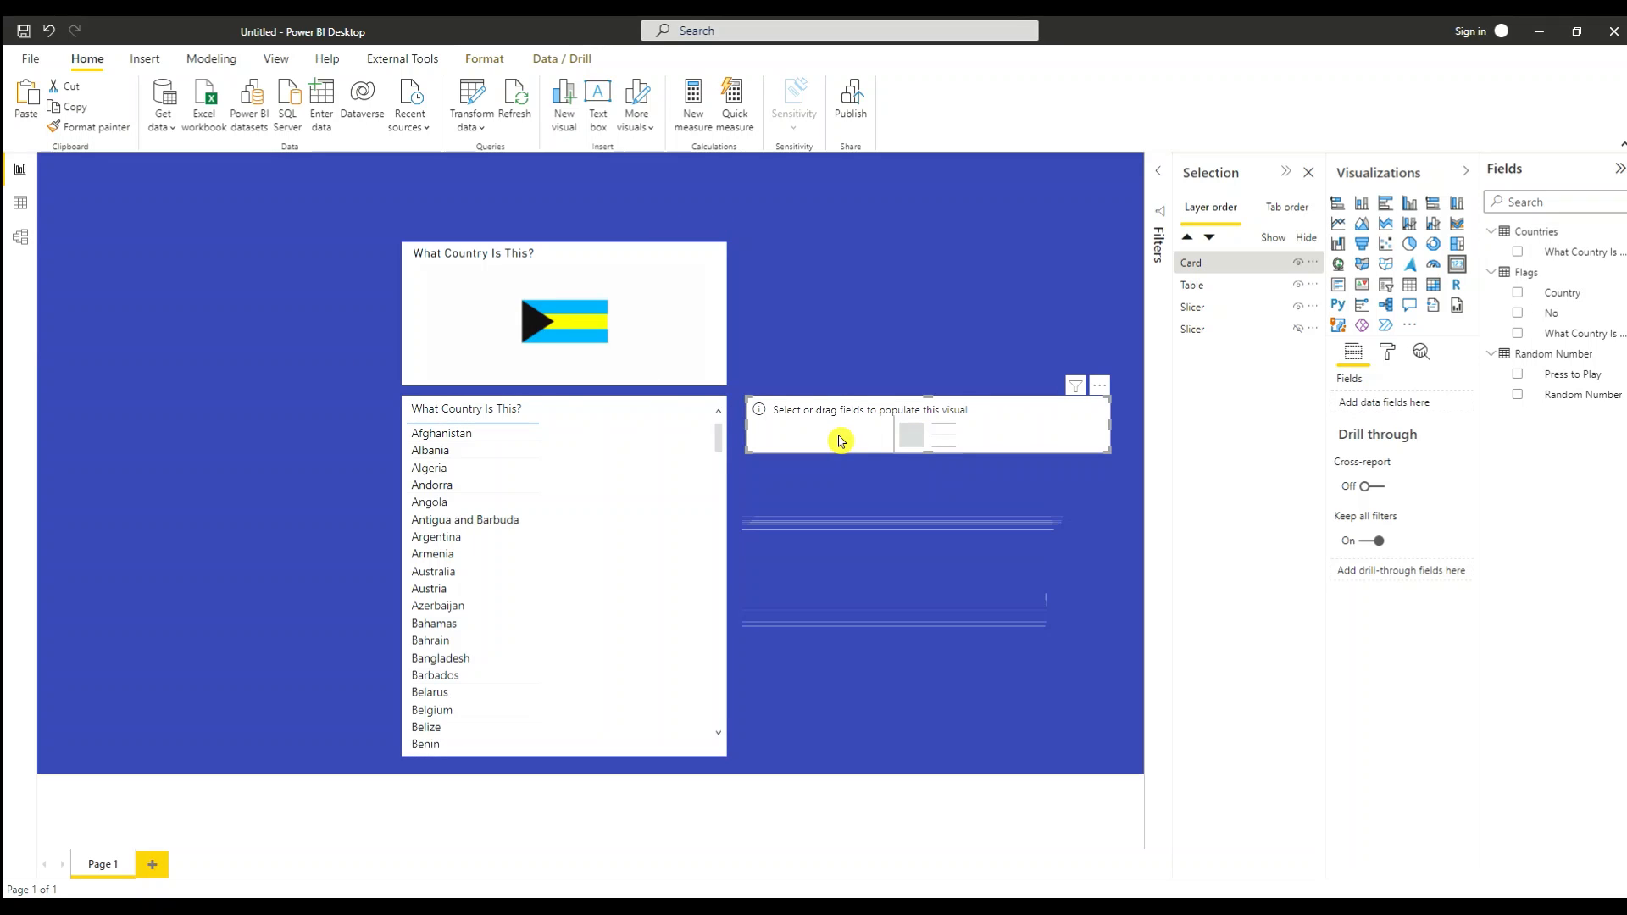
{"action": "key", "text": "ctrl+v"}
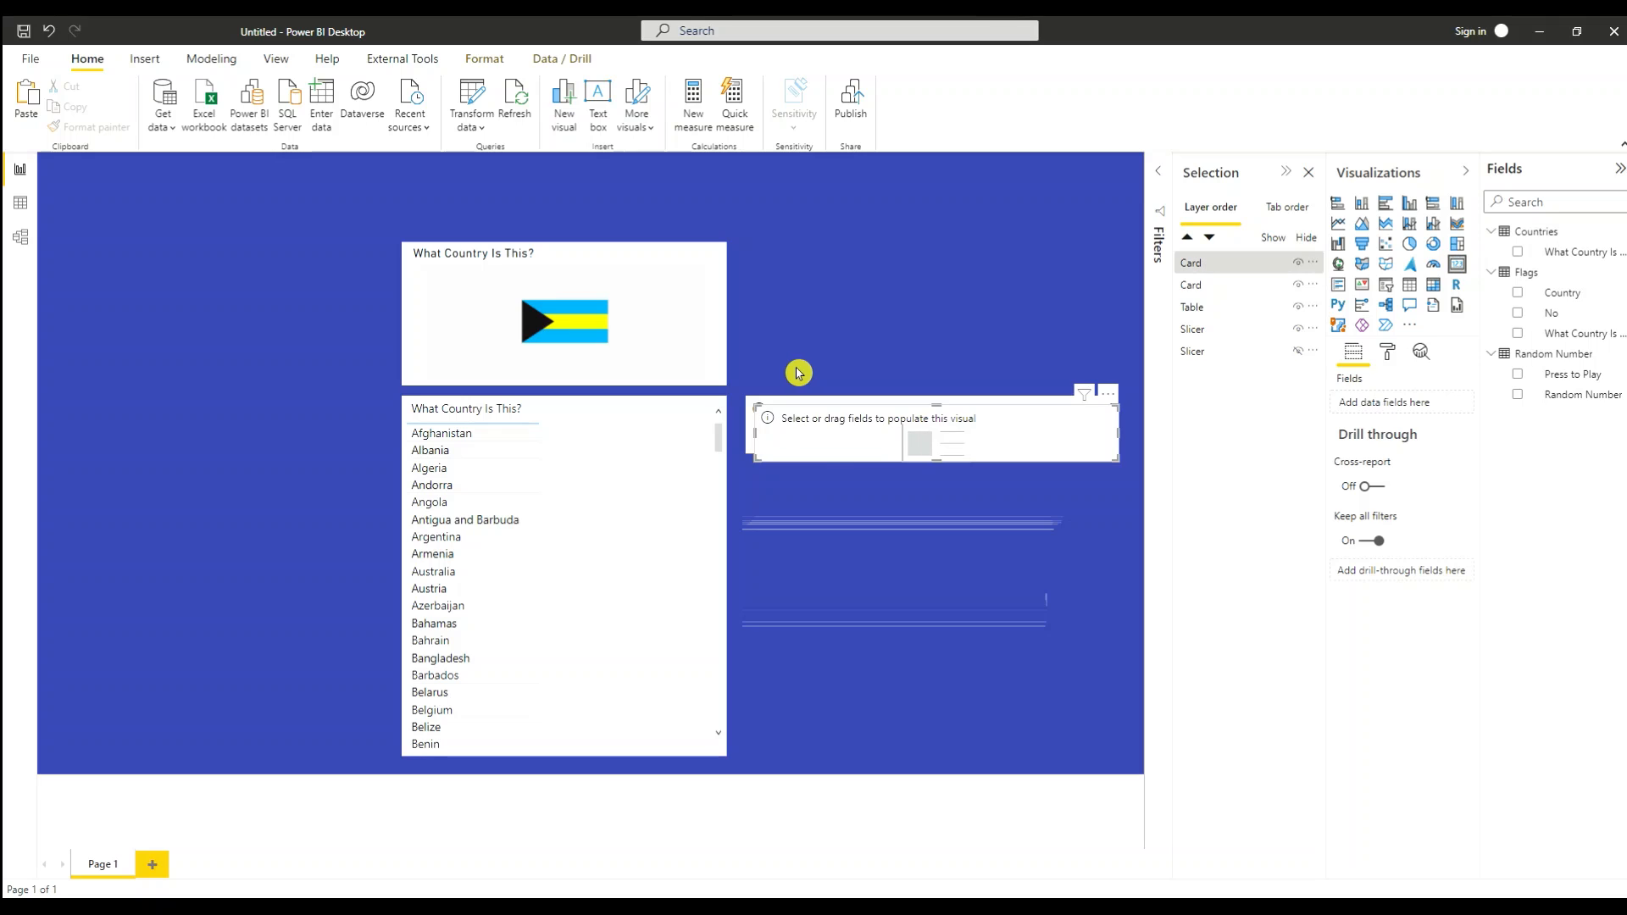
{"action": "left_click_drag", "start_coordinate": [839, 449], "coordinate": [817, 509]}
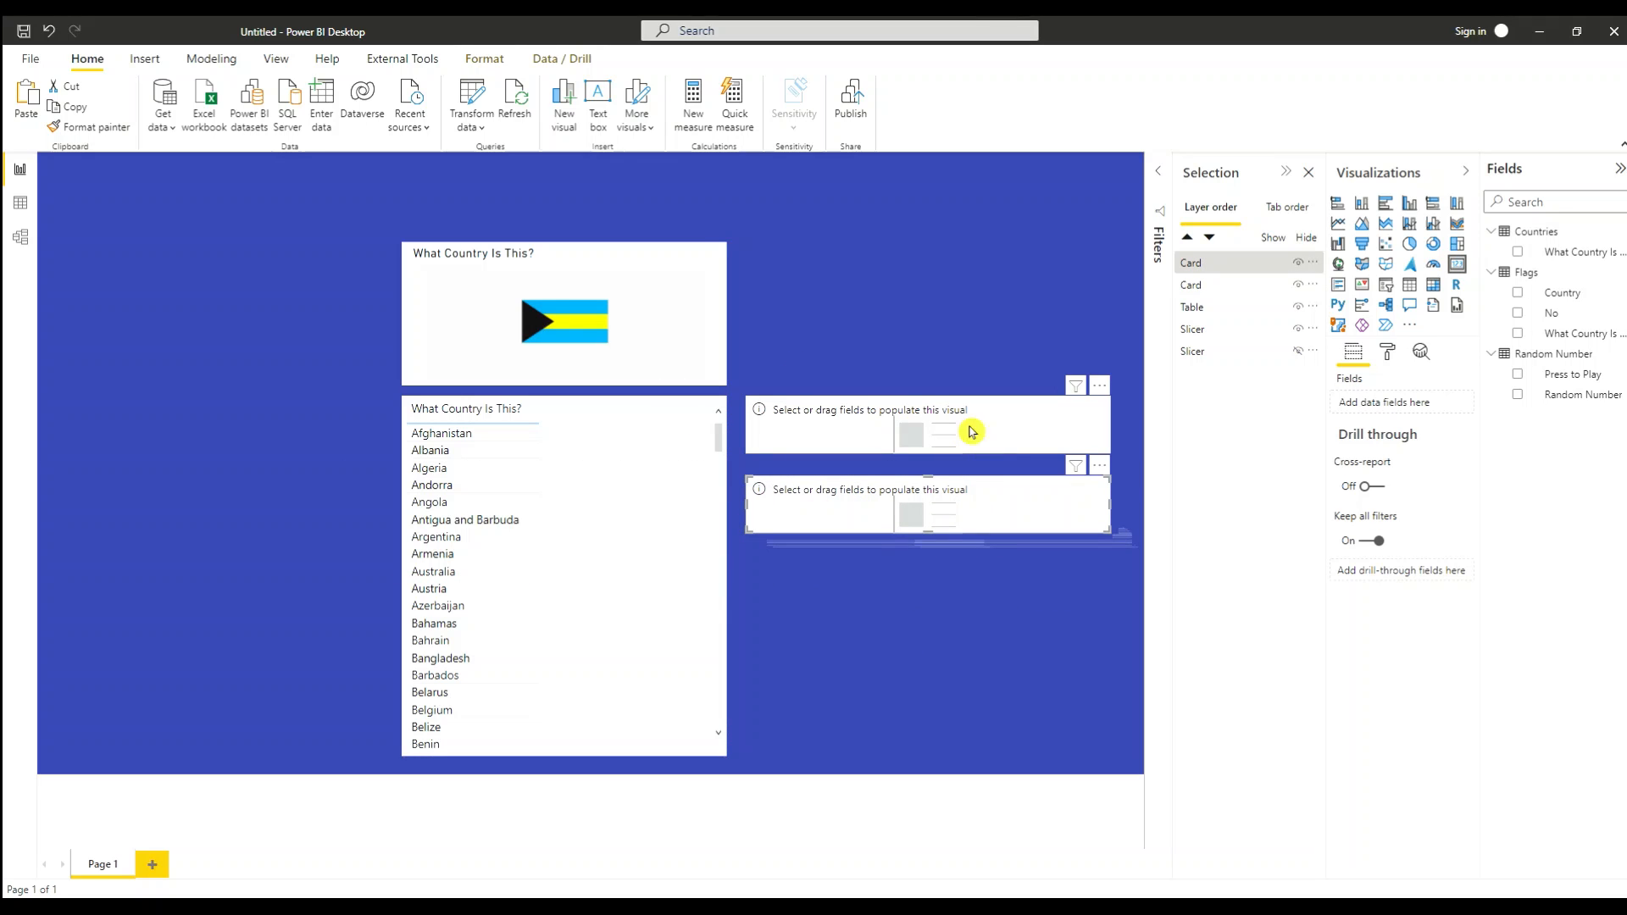
{"action": "left_click", "coordinate": [278, 285]}
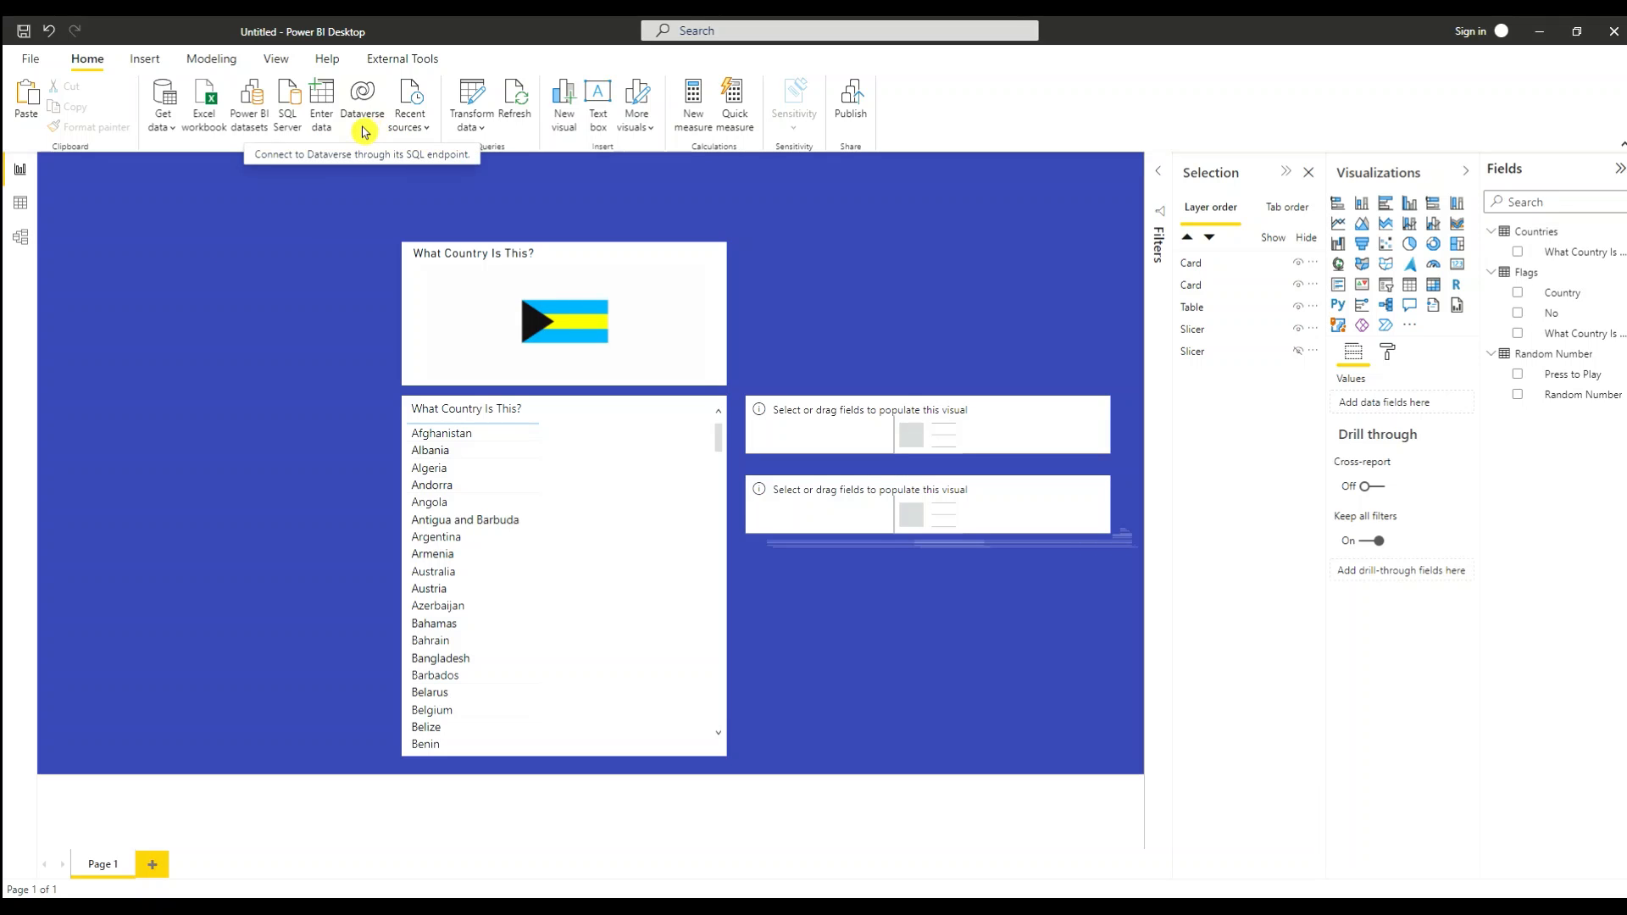
Step: Create and load a manually entered table named DAX Measures with one empty column, also named DAX Measures
{"action": "left_click", "coordinate": [320, 102]}
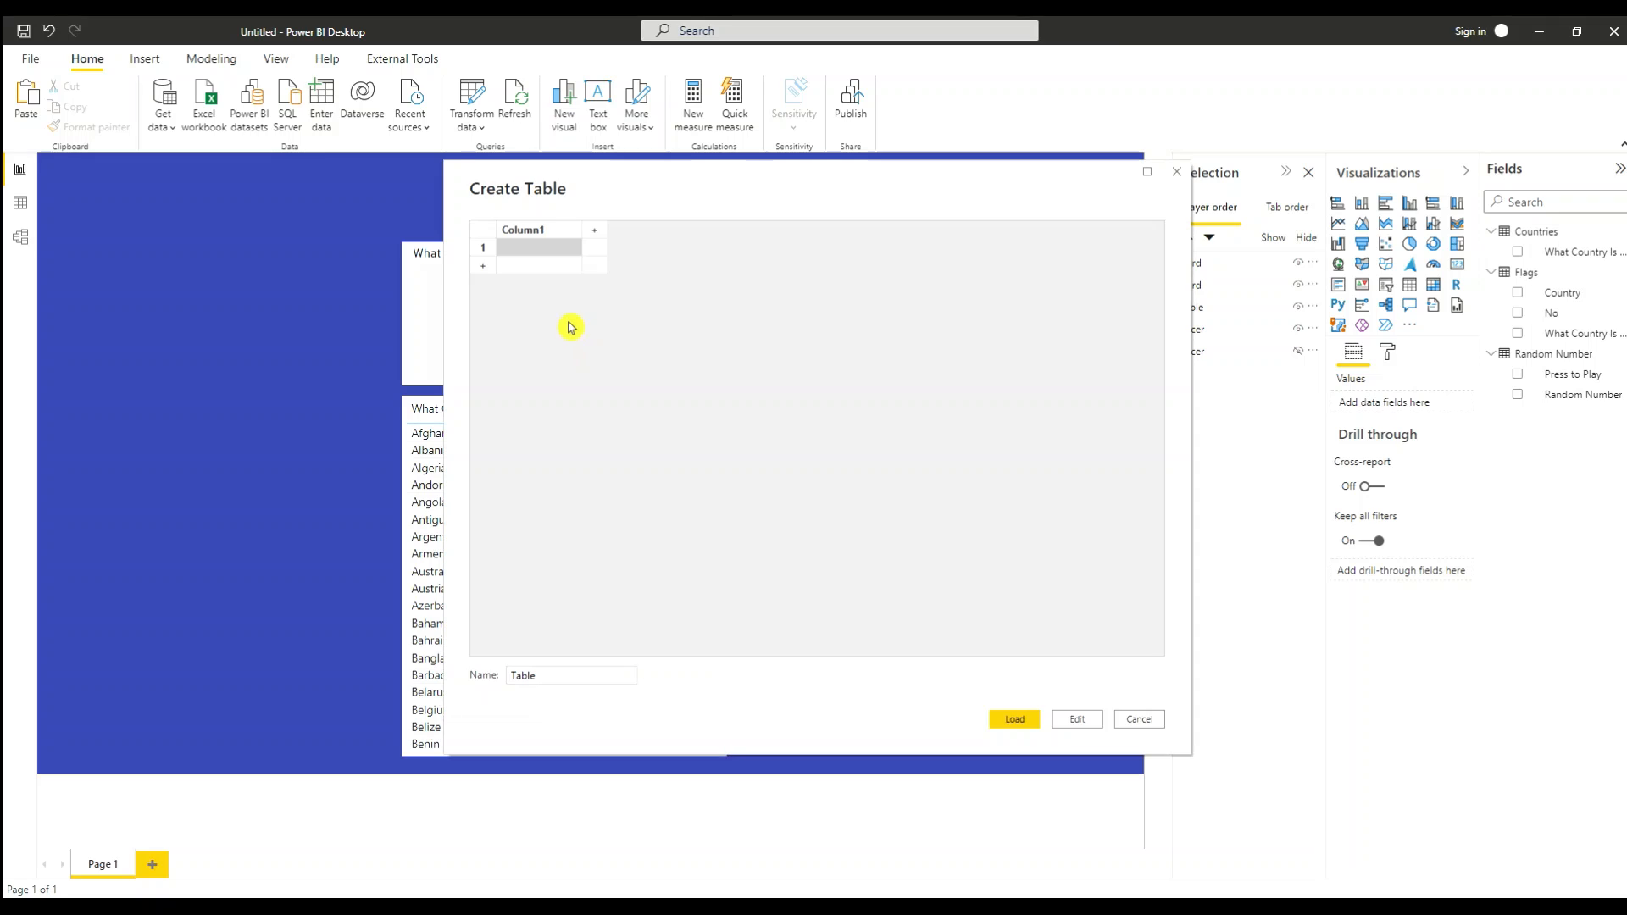
{"action": "double_click", "coordinate": [561, 231]}
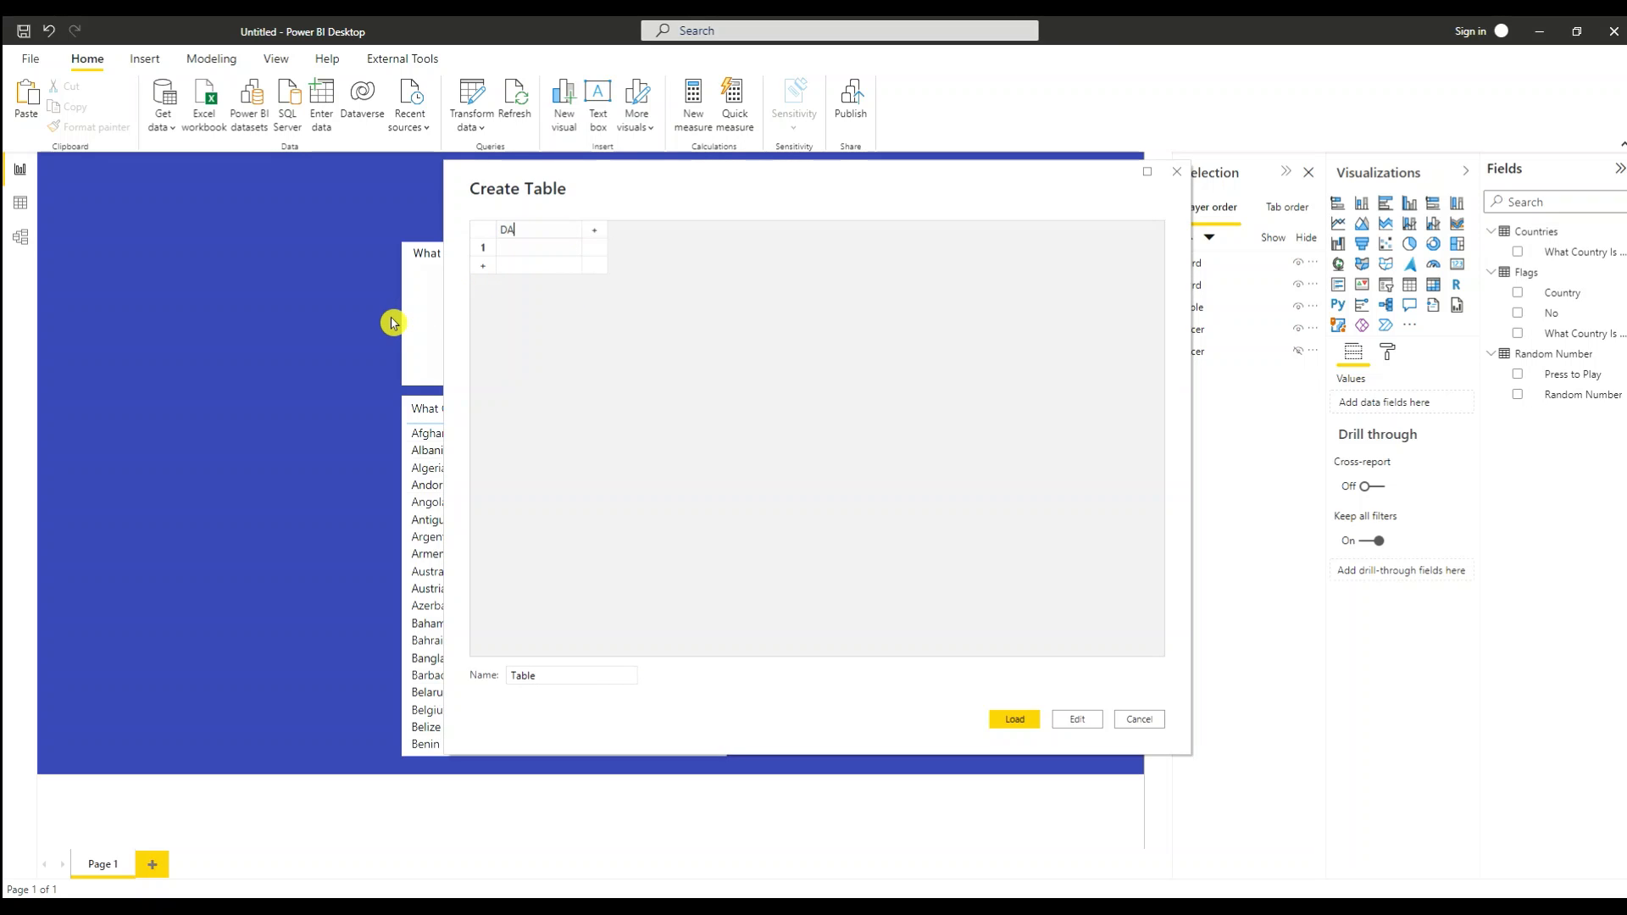
{"action": "type", "text": "DAX Measures"}
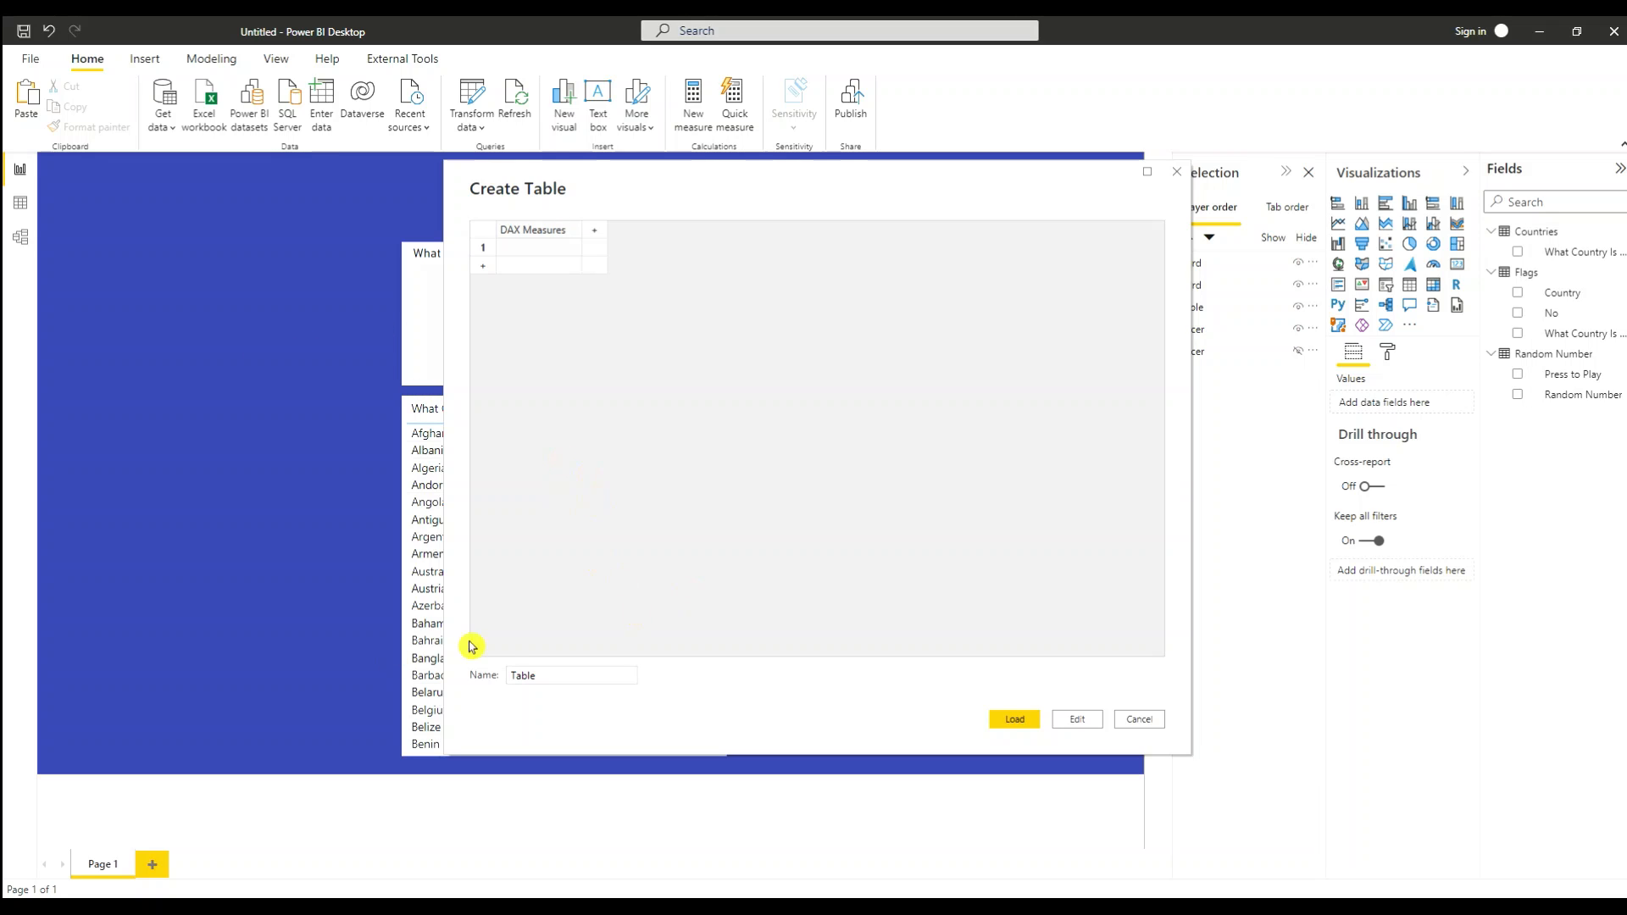
{"action": "double_click", "coordinate": [542, 676]}
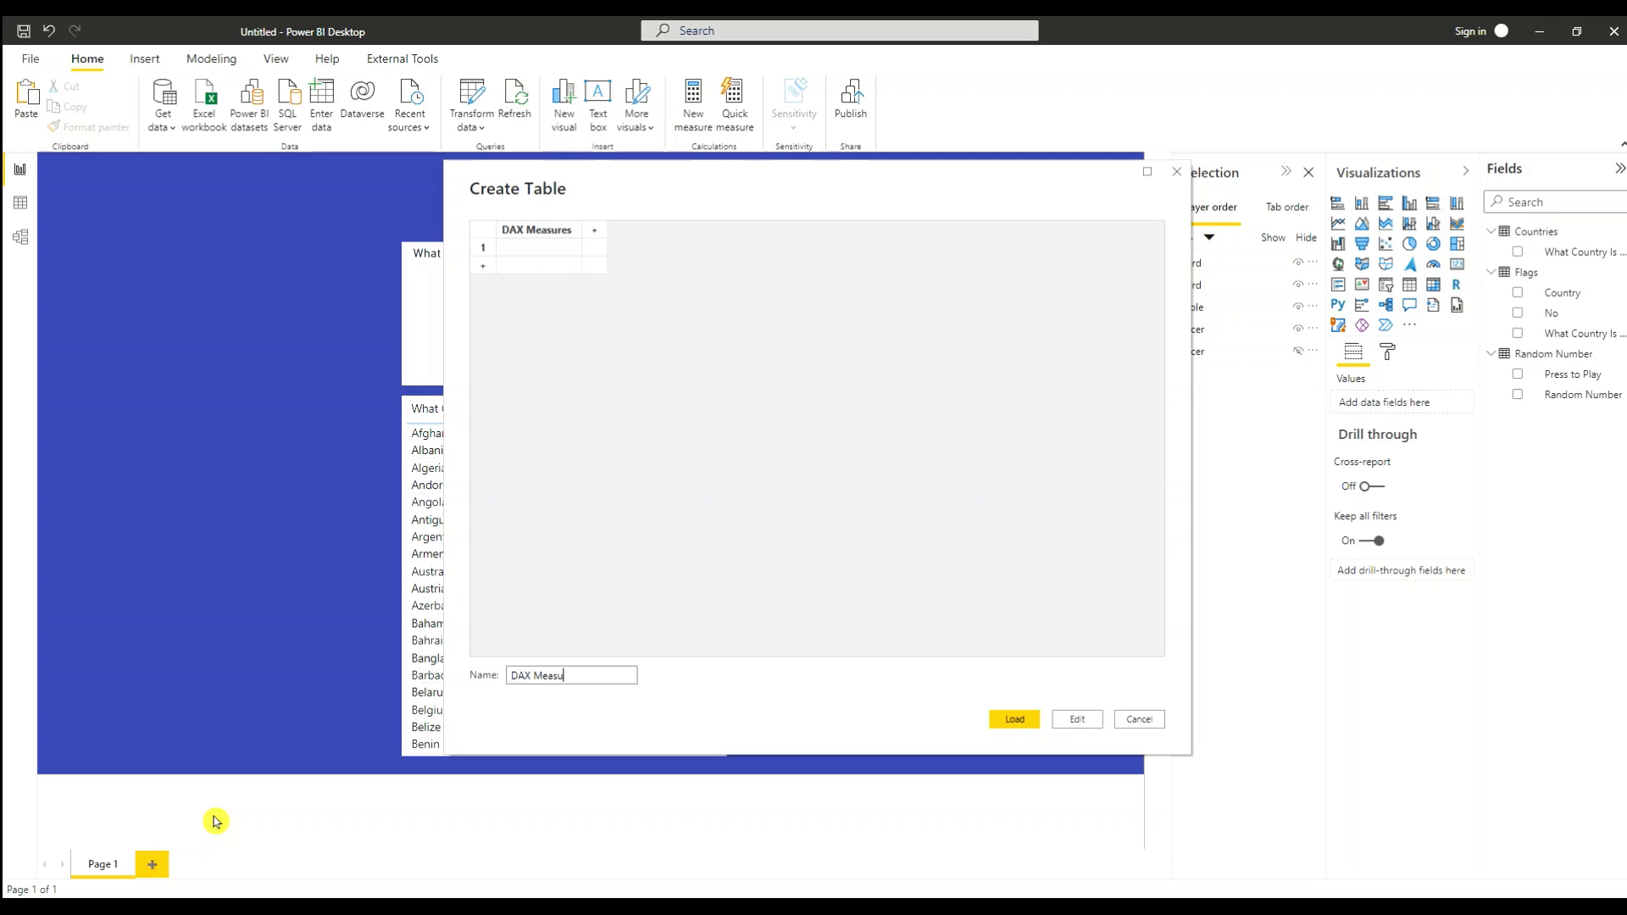
{"action": "left_click", "coordinate": [1012, 719]}
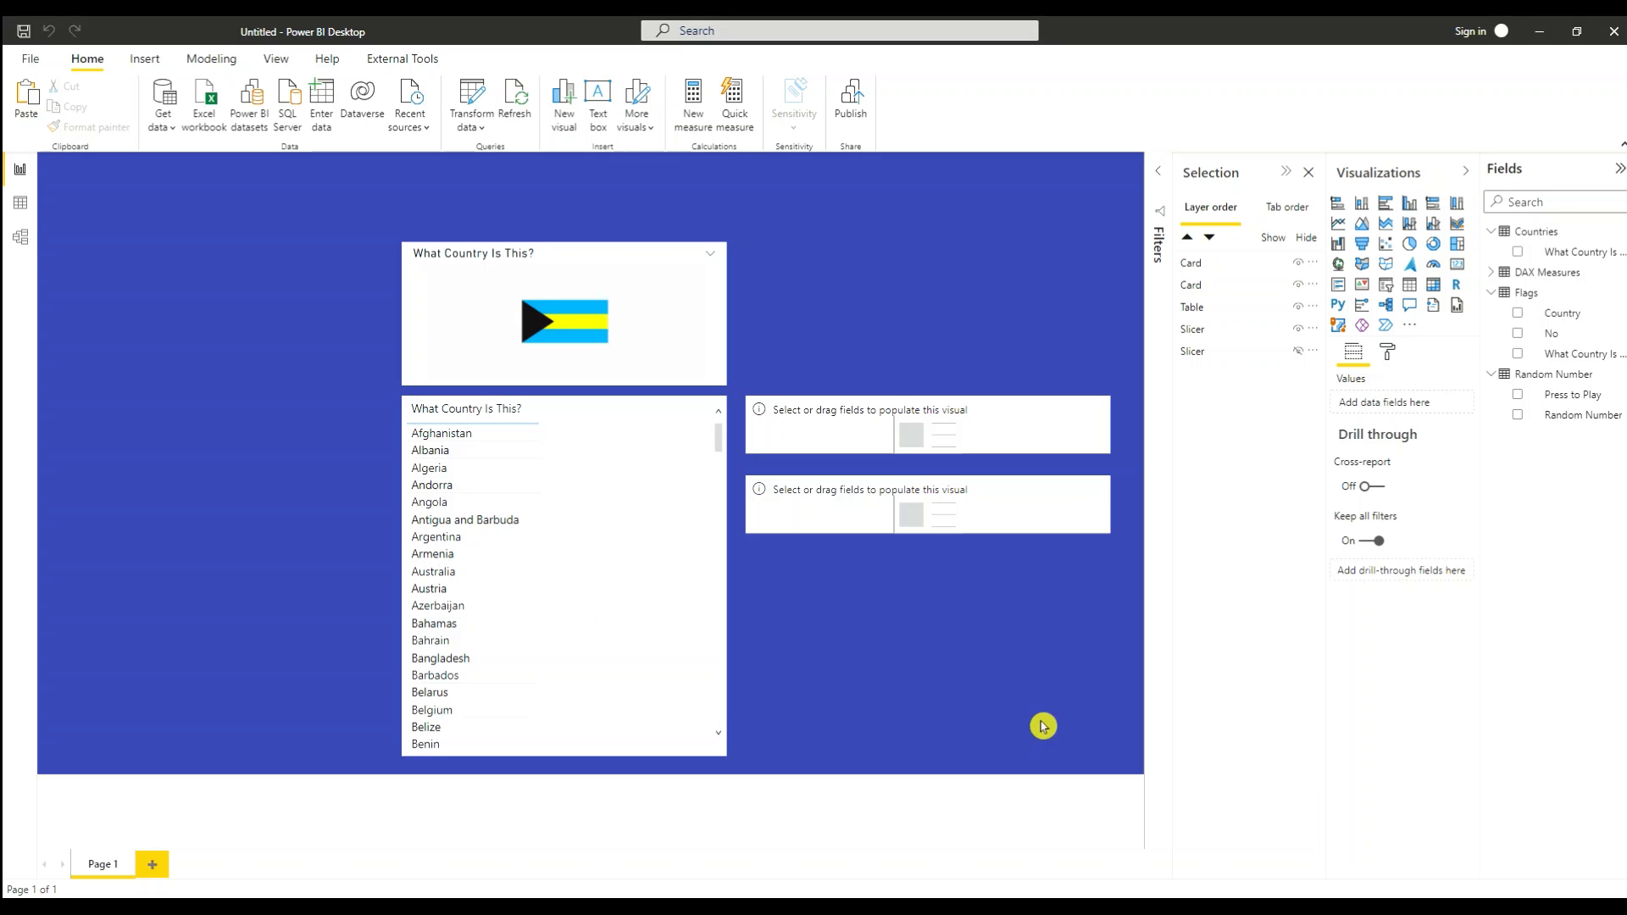
Step: Add a measure to the DAX Measures table: Selected Country = SELECTEDVALUE(Flags[Country],"")
{"action": "left_click", "coordinate": [1548, 272]}
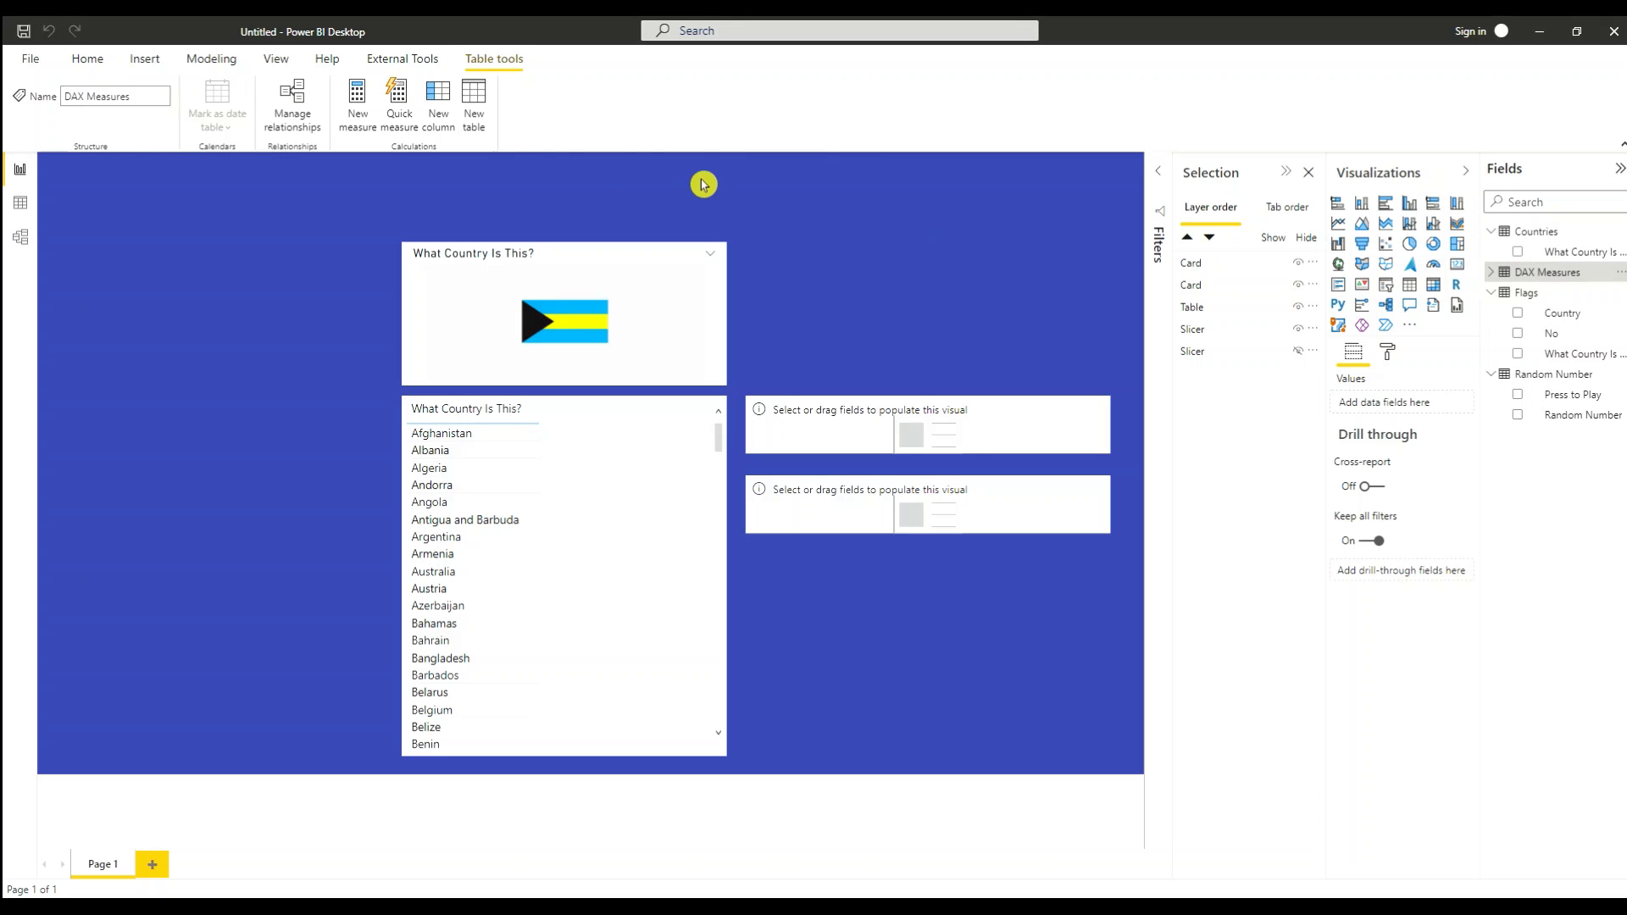
{"action": "left_click", "coordinate": [360, 126]}
{"action": "type", "text": "Selected Country = SELECTEDVALUE(Flags[Country],\"\")"}
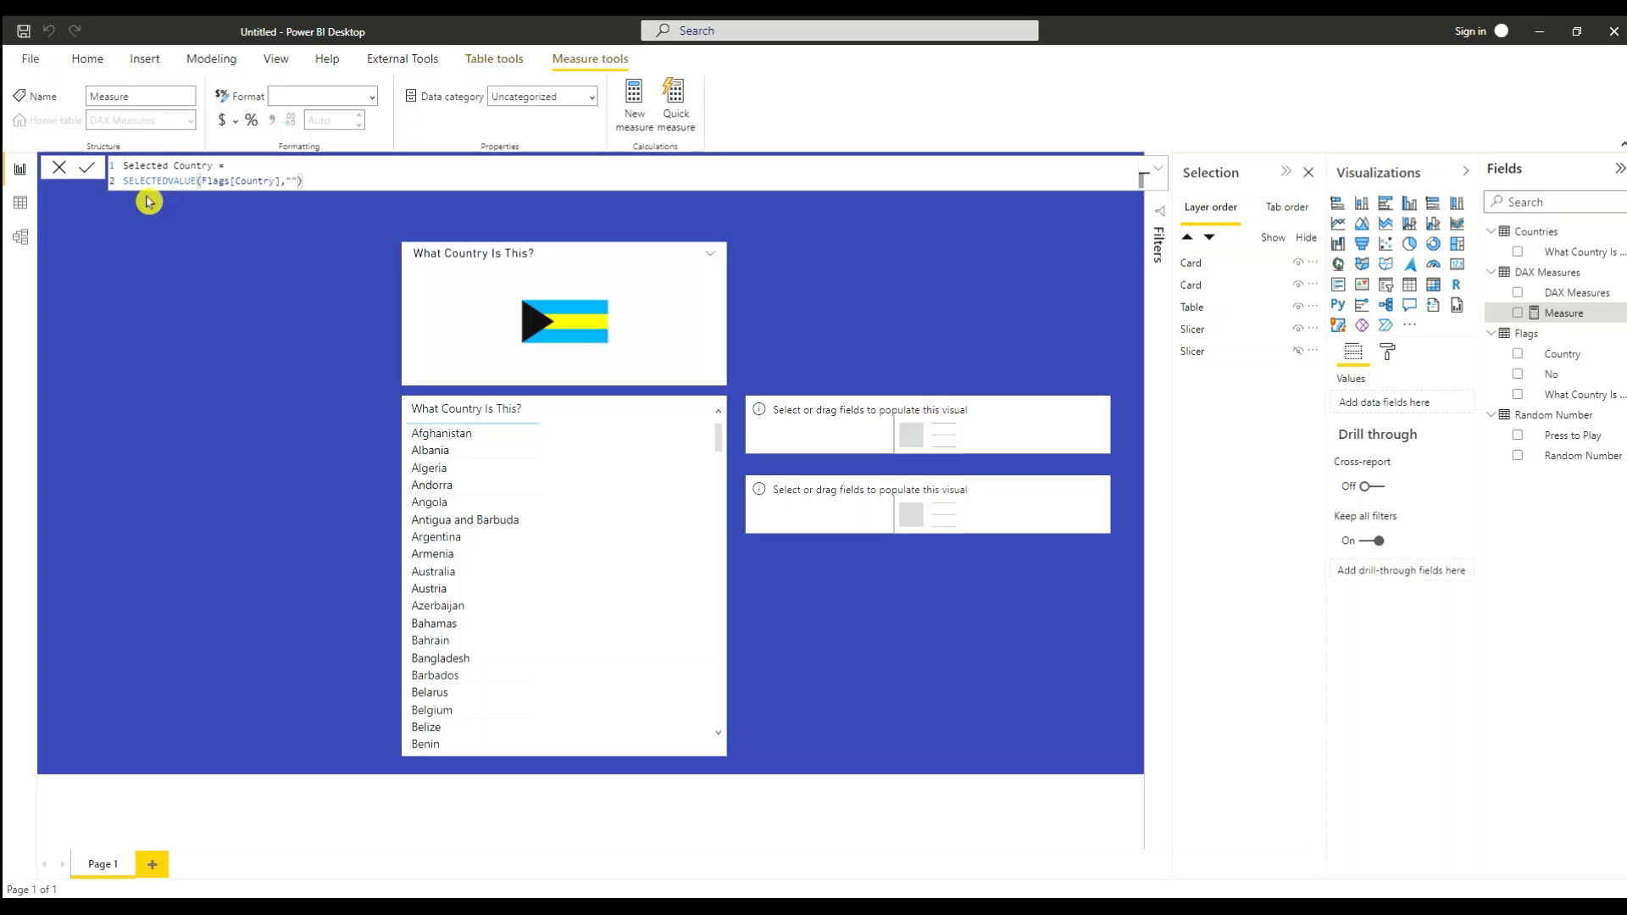
{"action": "left_click", "coordinate": [88, 168]}
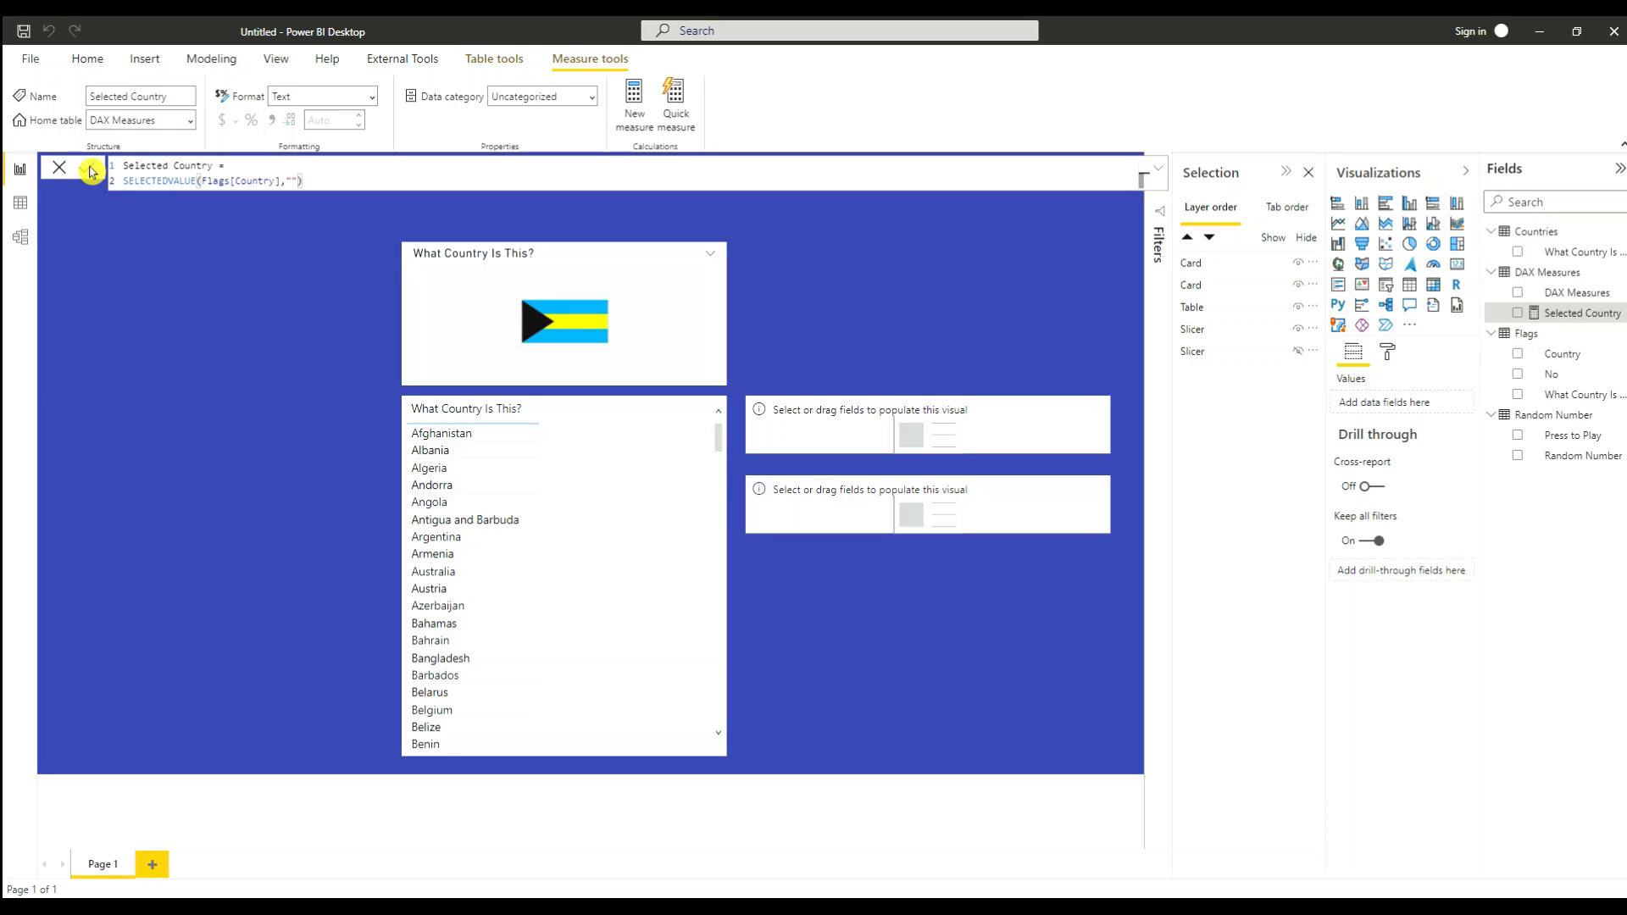
Step: Delete the empty DAX Measures column from the DAX Measures table
{"action": "left_click", "coordinate": [100, 202]}
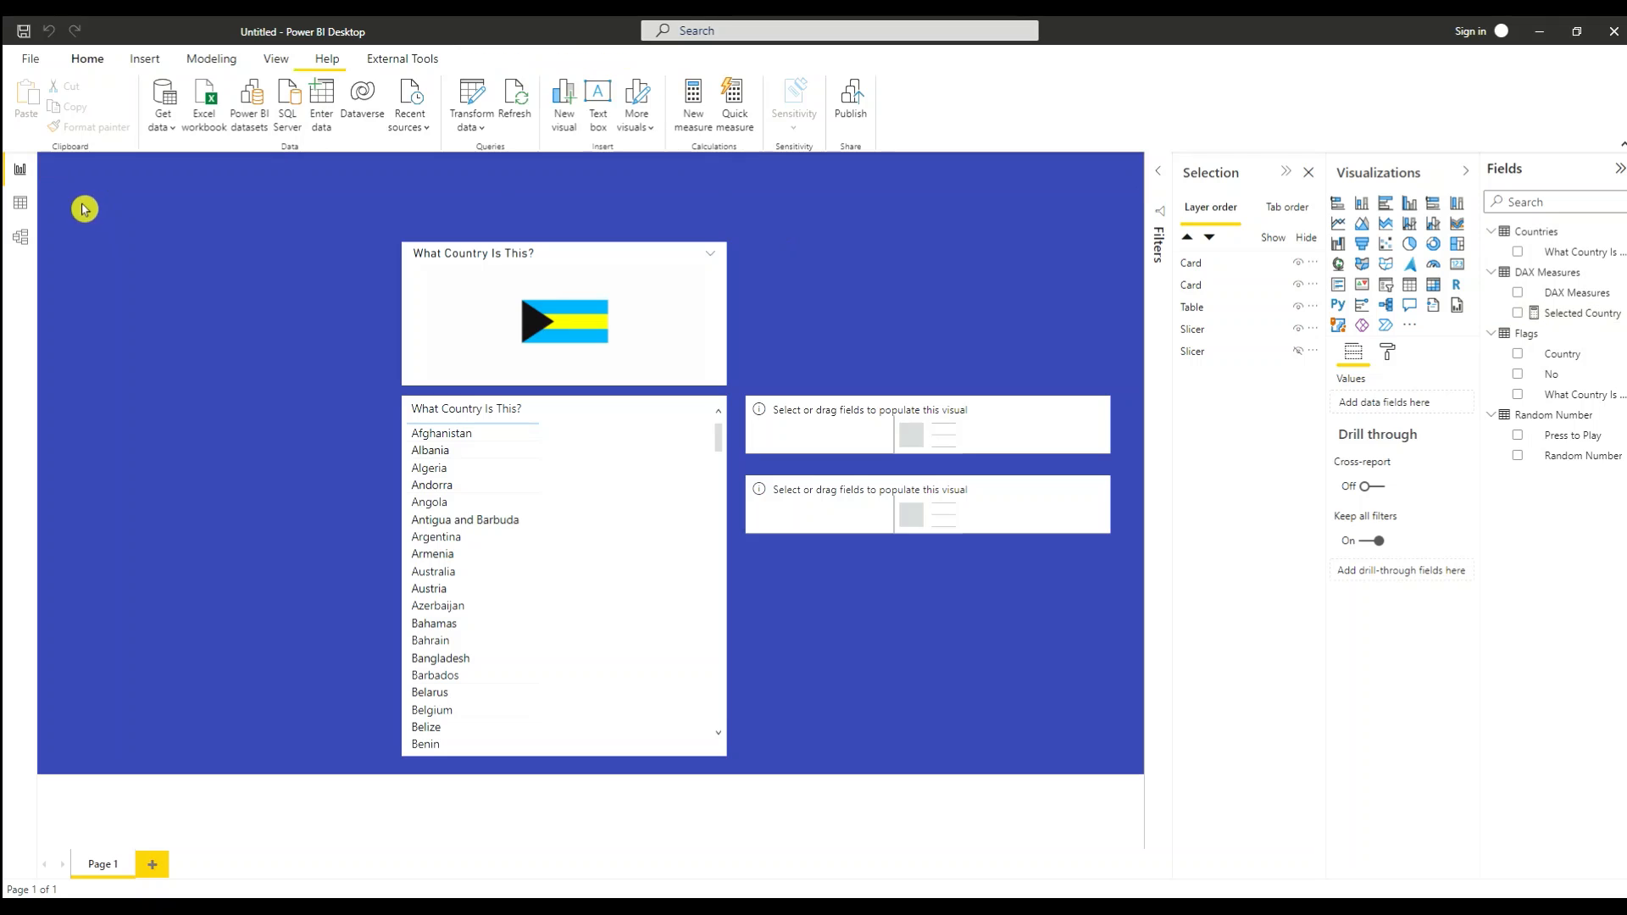
{"action": "right_click", "coordinate": [1570, 295]}
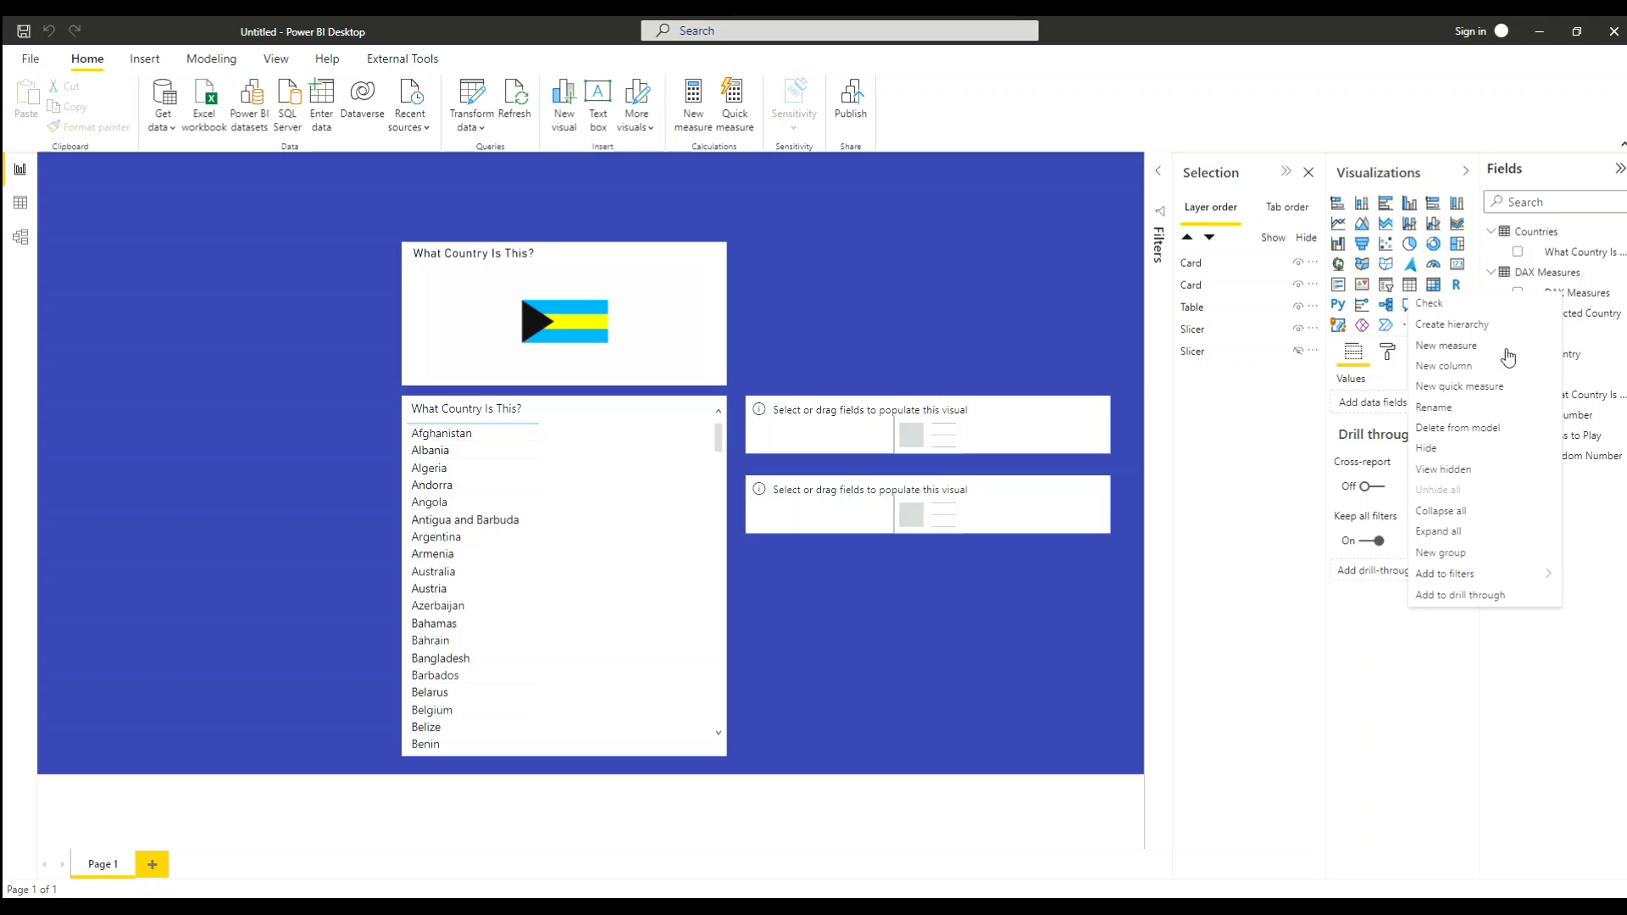
{"action": "left_click", "coordinate": [1448, 436]}
{"action": "left_click", "coordinate": [904, 497]}
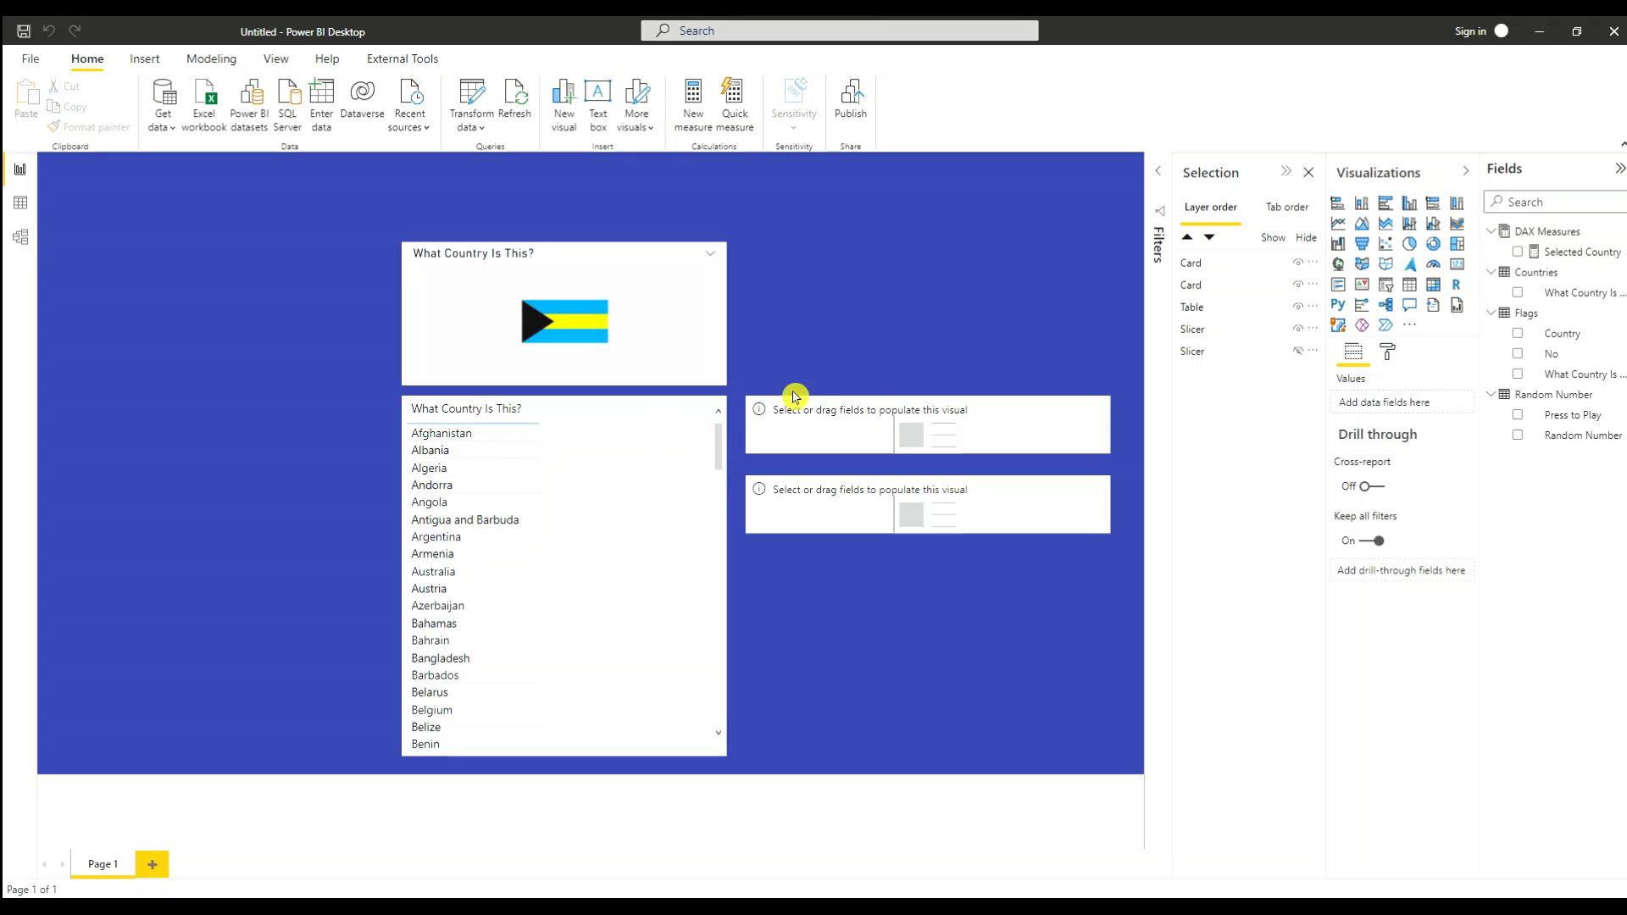
Step: Show the Selected Country measure in the lower card and refresh the data twice to test it with new flags
{"action": "left_click", "coordinate": [844, 507]}
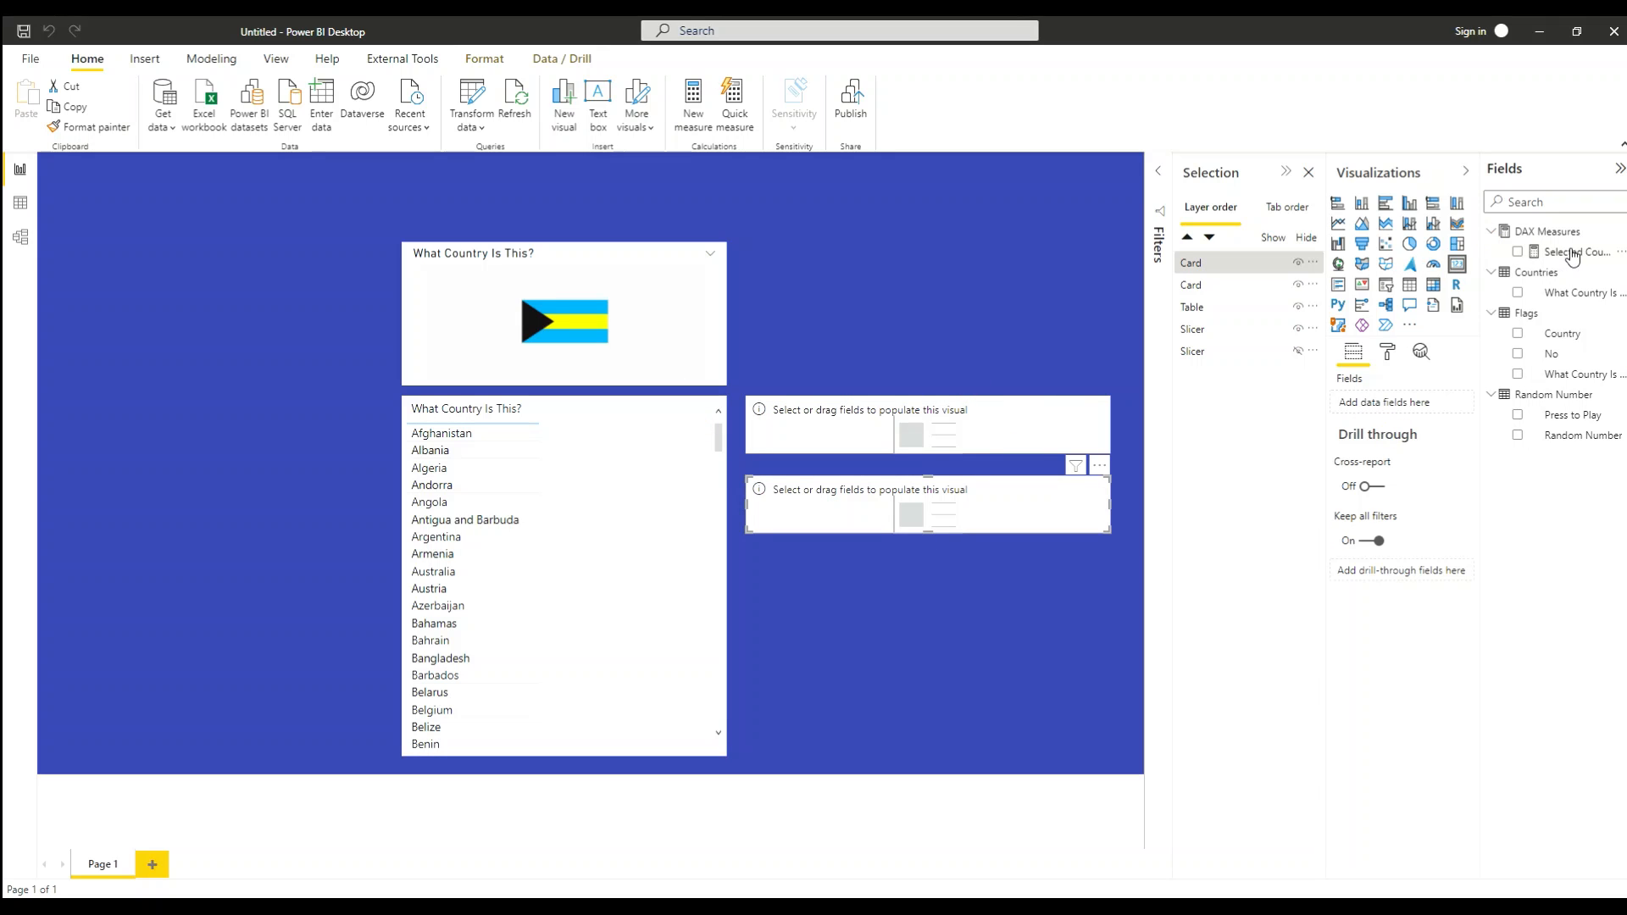
{"action": "left_click_drag", "start_coordinate": [1572, 256], "coordinate": [1411, 407]}
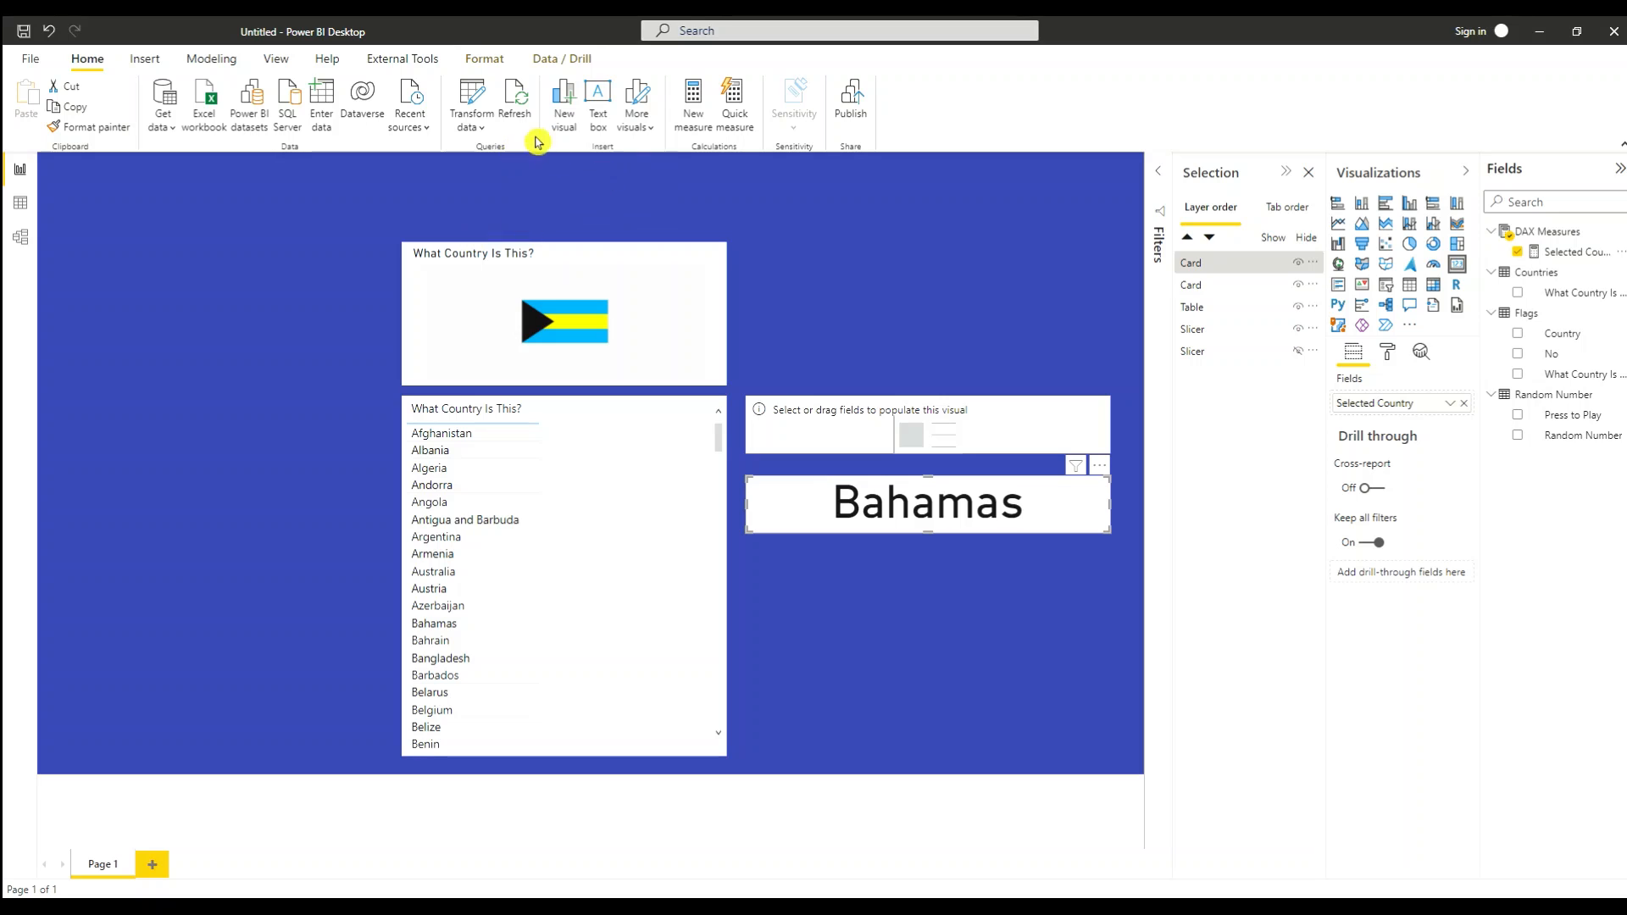
{"action": "left_click", "coordinate": [514, 102]}
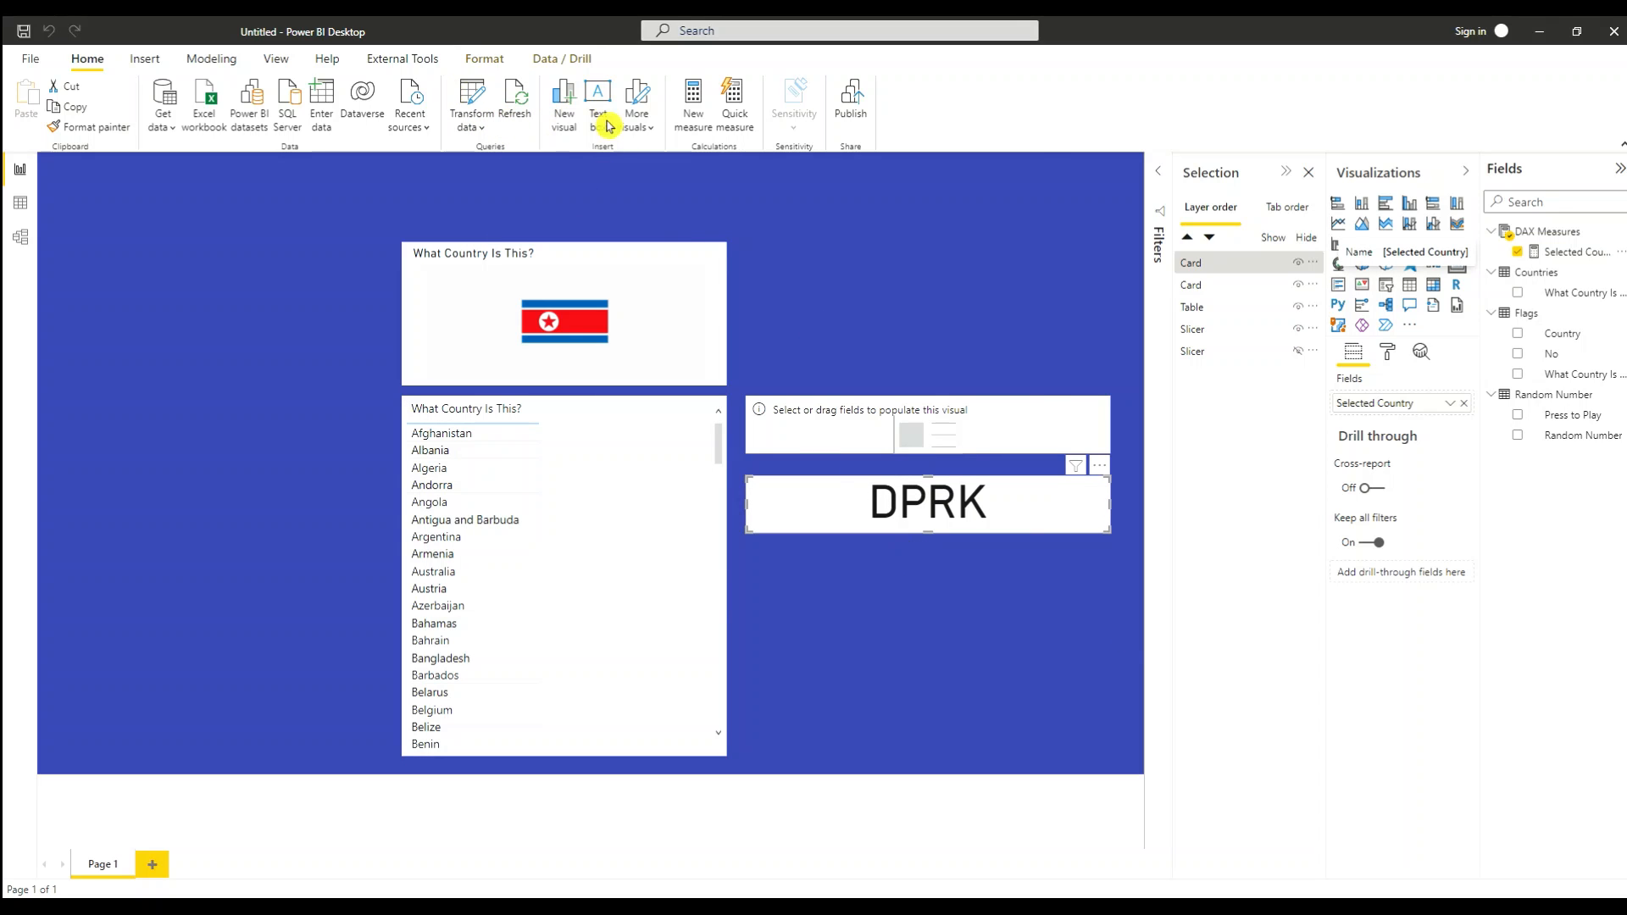
{"action": "left_click", "coordinate": [521, 100]}
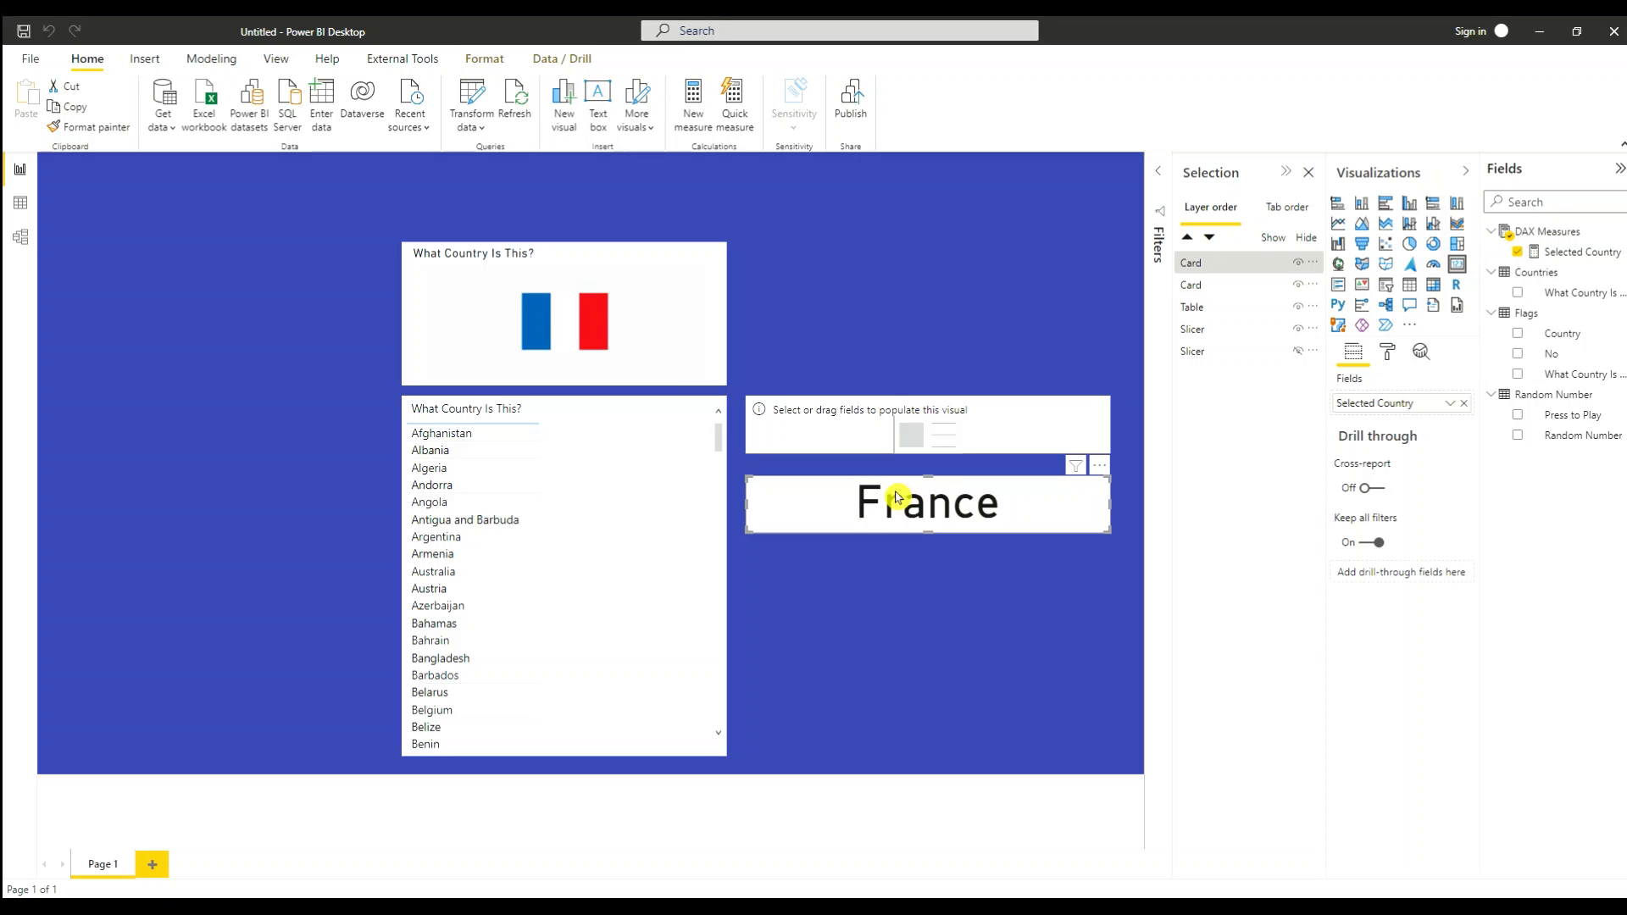
Step: Turn off the lower card's category label and reduce its data label text size
{"action": "left_click", "coordinate": [1387, 351]}
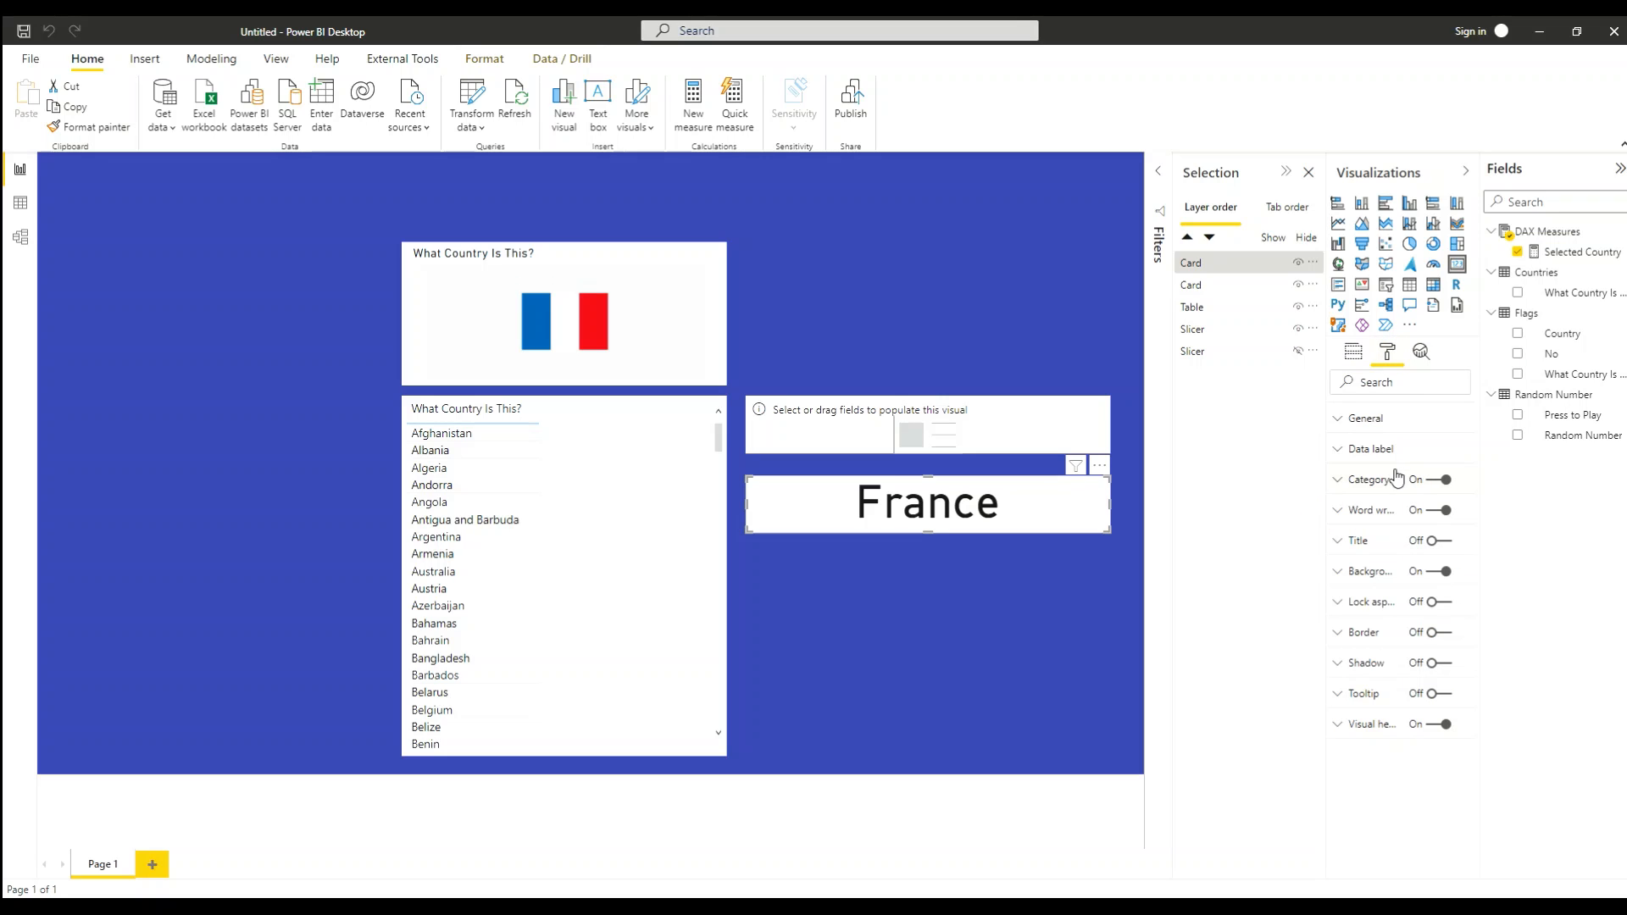
{"action": "left_click", "coordinate": [1438, 480]}
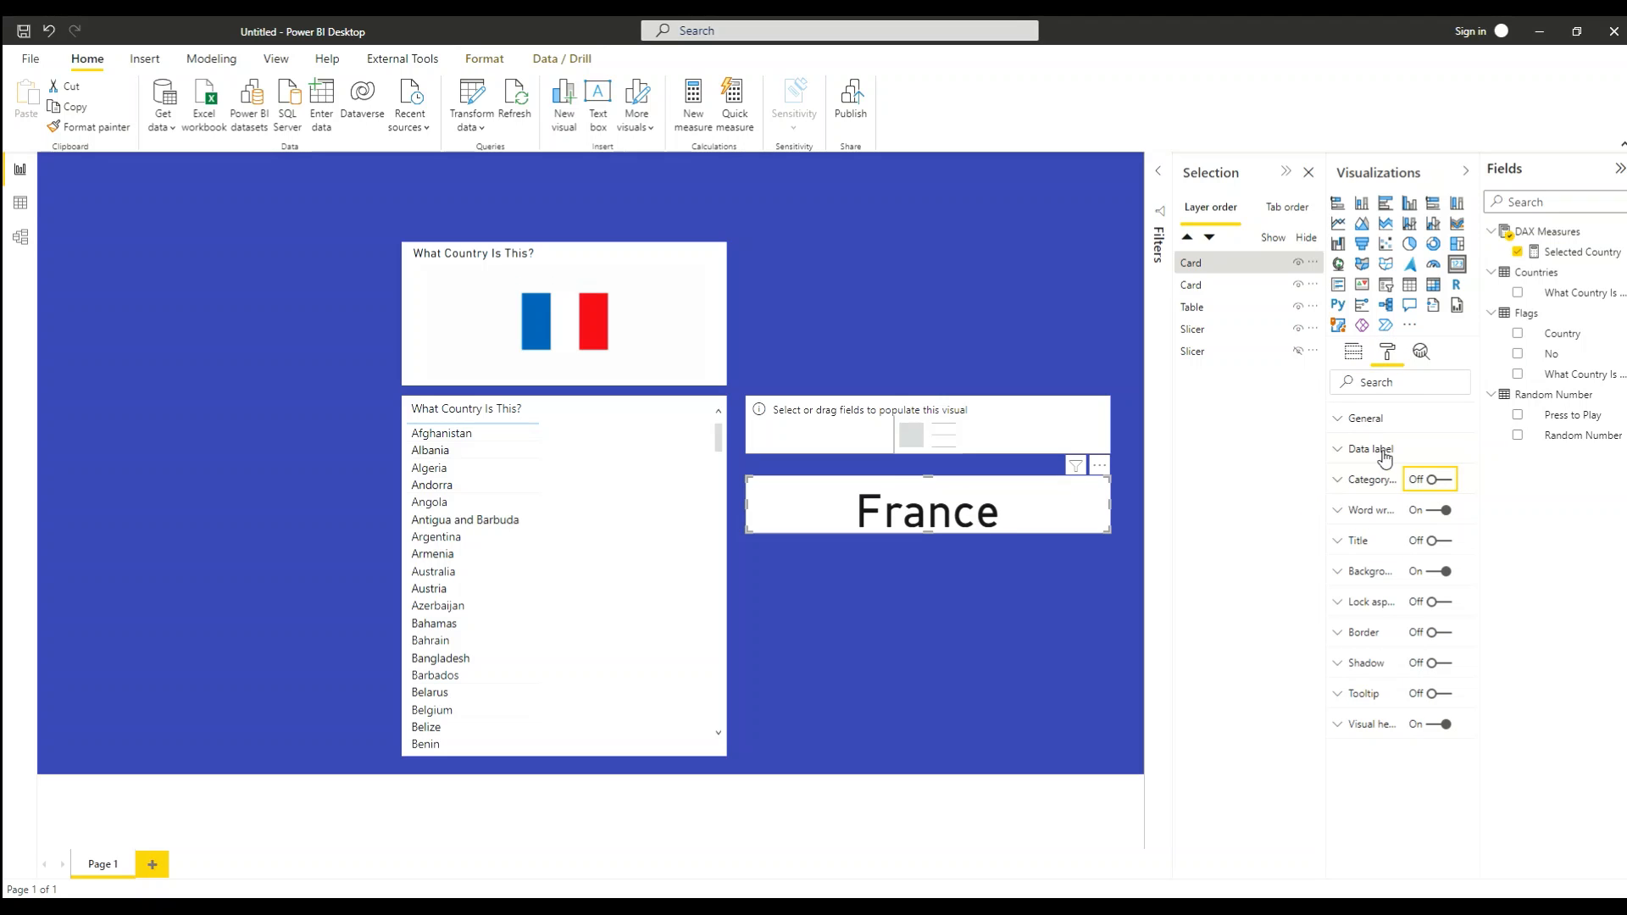
{"action": "left_click", "coordinate": [1337, 452]}
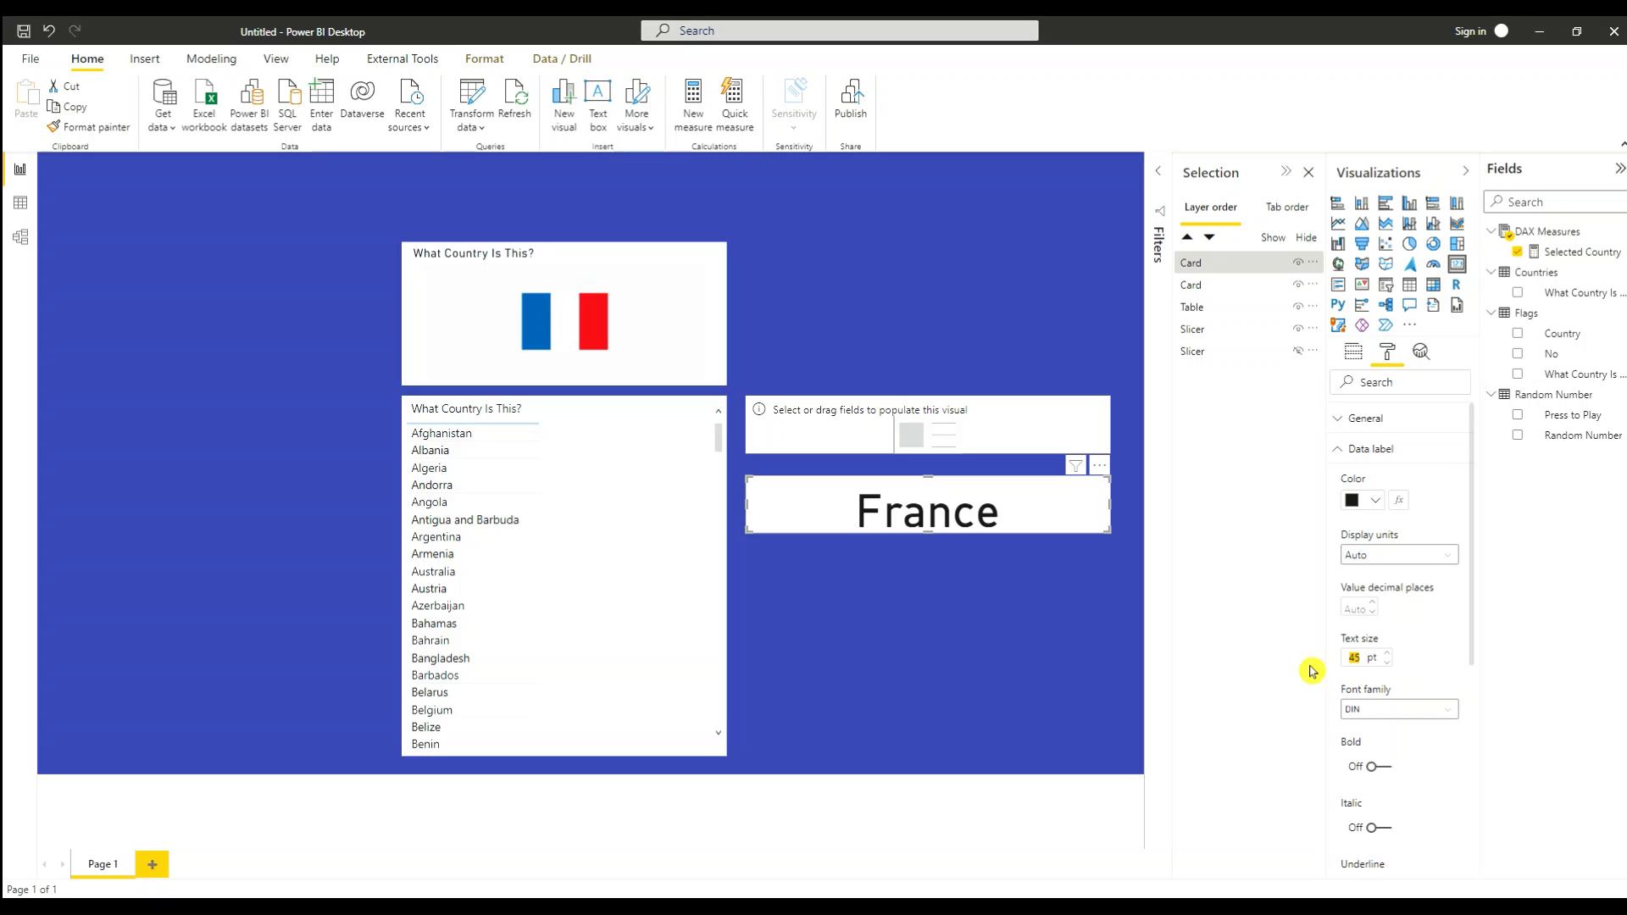
{"action": "type", "text": "0"}
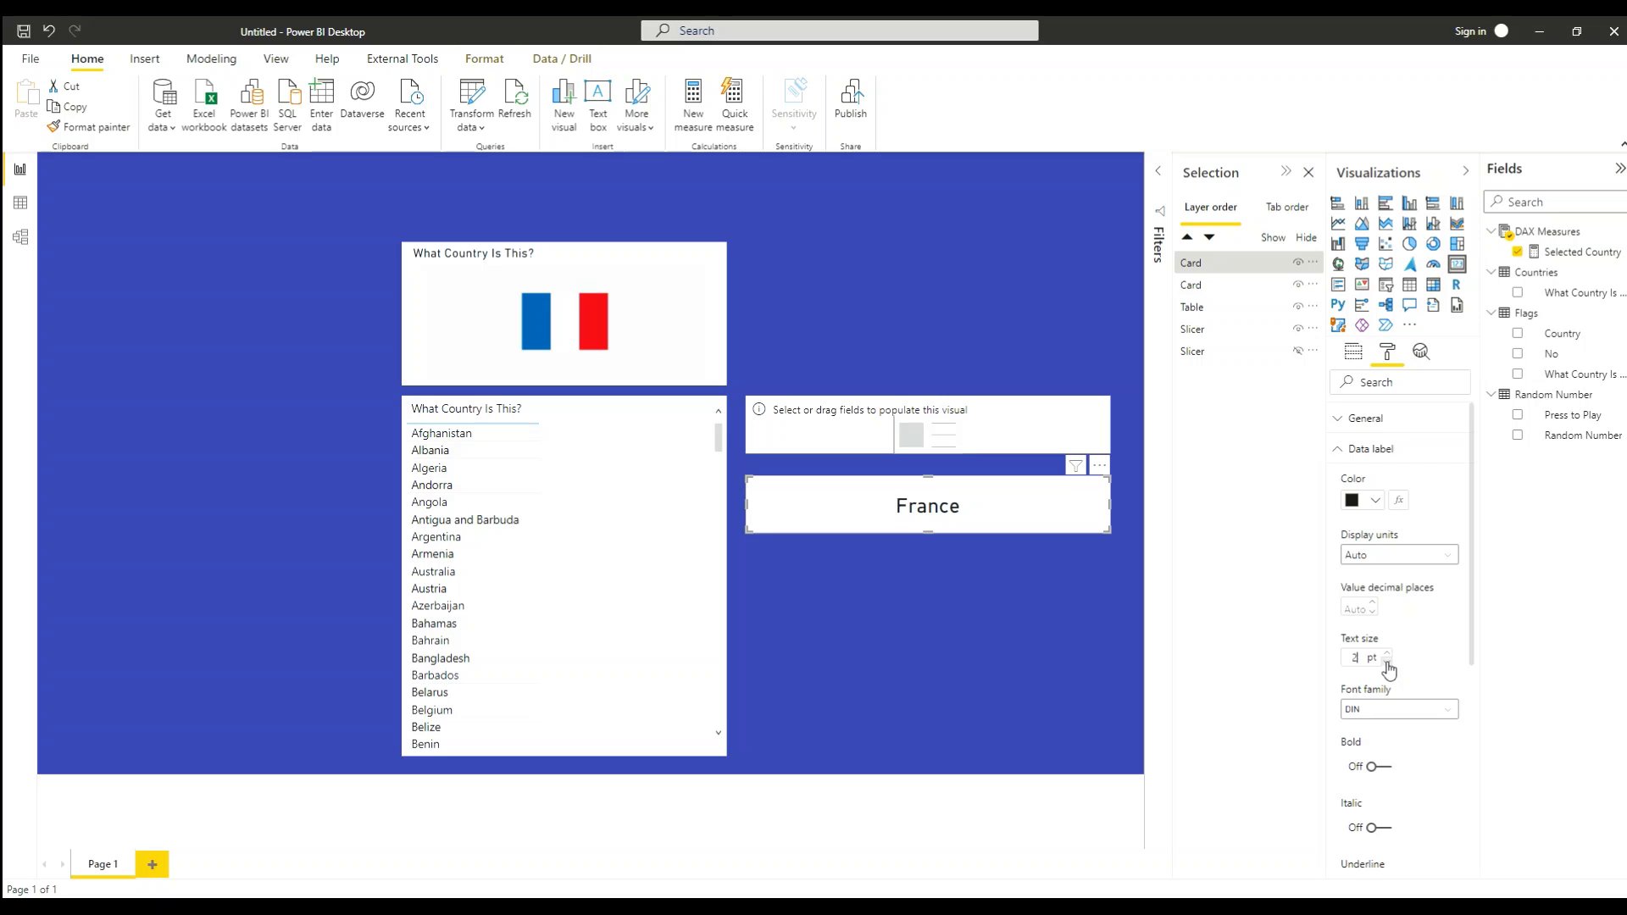
{"action": "left_click", "coordinate": [1009, 632]}
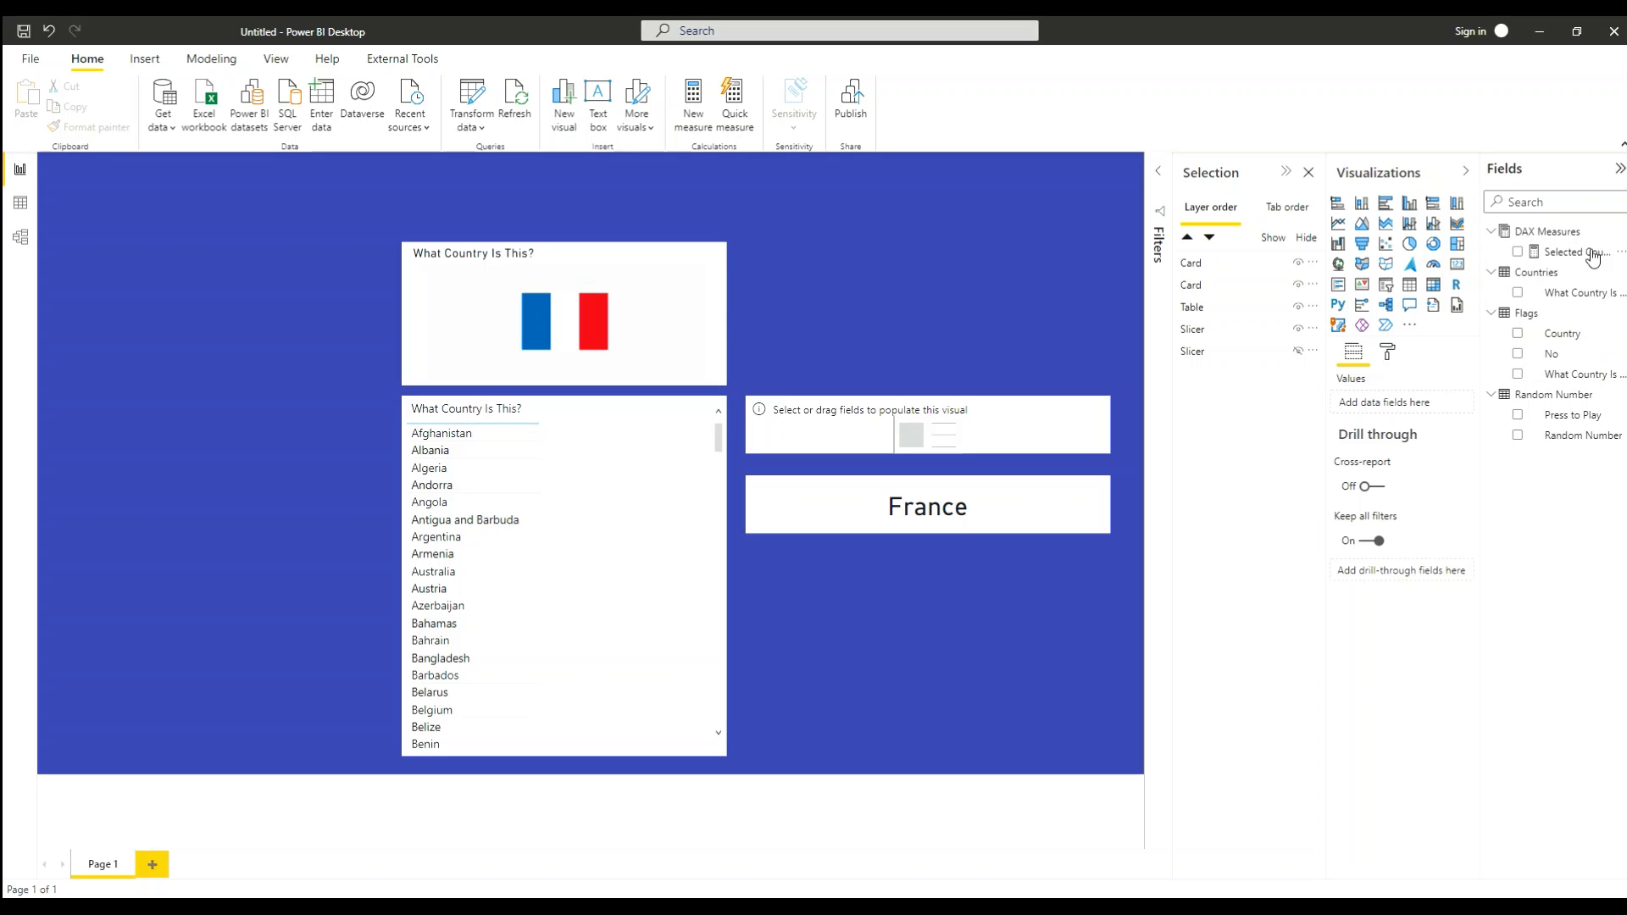
Step: Write a Correct or Incorrect measure in DAX Measures using SWITCH(TRUE()) to compare [Selected Country] with SELECTEDVALUE(Countries[Choose the Country]), returning "Correct" or "Incorrect"
{"action": "left_click", "coordinate": [1554, 238]}
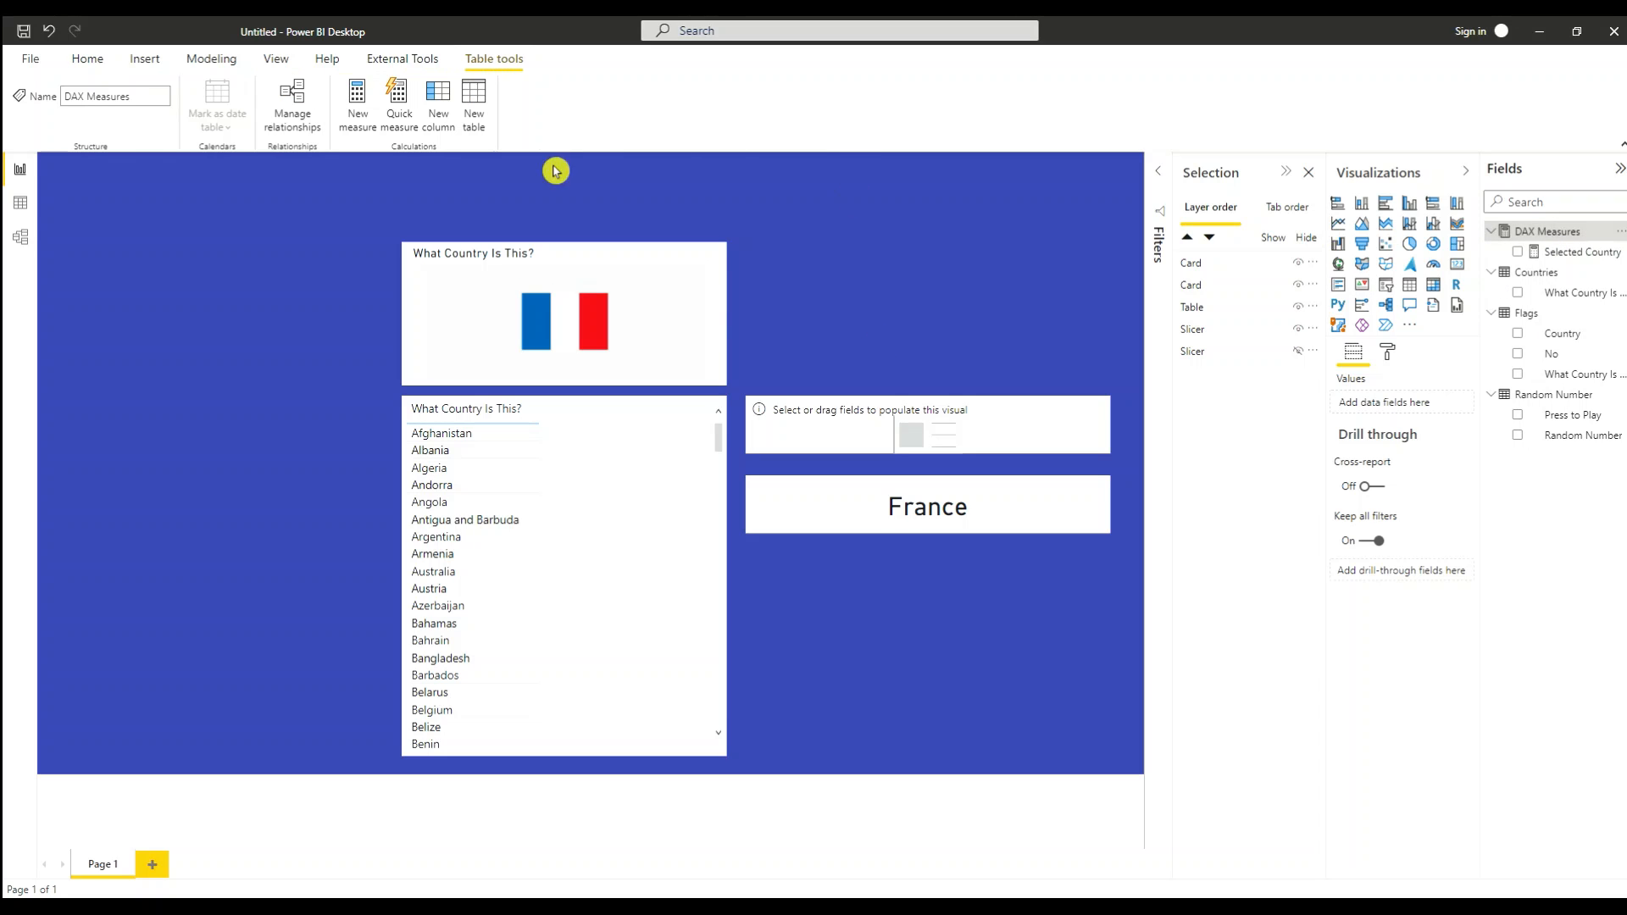
{"action": "left_click", "coordinate": [354, 118]}
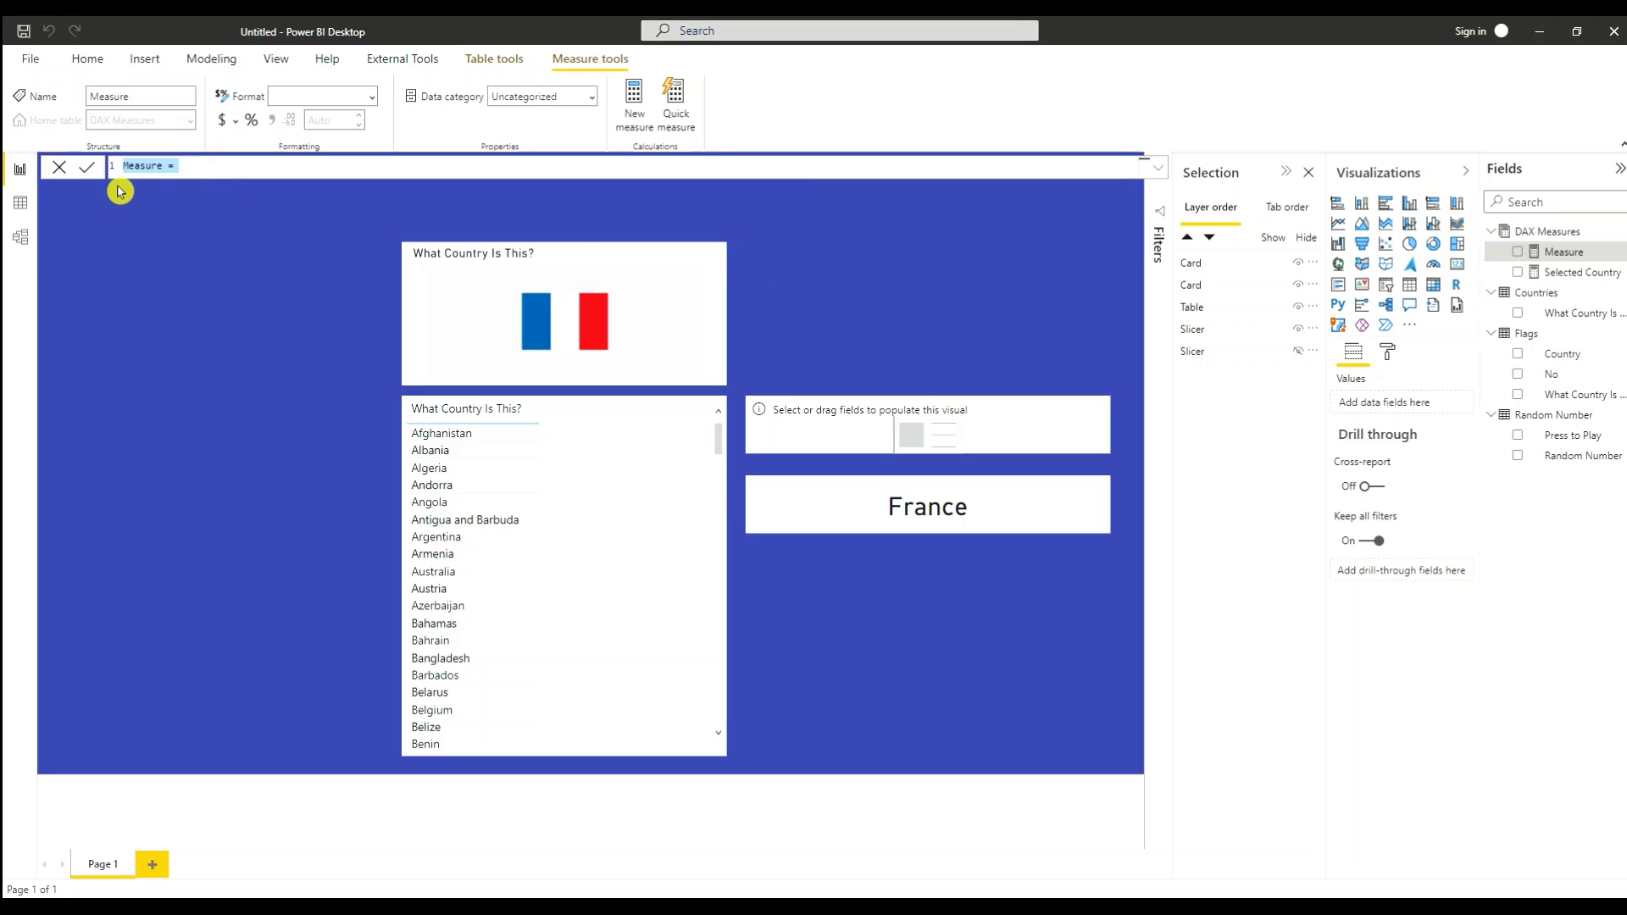
{"action": "type", "text": "Correct or Incorrect = SWITCH(TRUE(), [Selected Country] = SELECTEDVALUE(Countries[Choose the Country]), \"Correct\", [Selected Country] = SELECTEDVALUE(Countries[Choose the Country]), \"Incorrect\", \"Incorrect\")"}
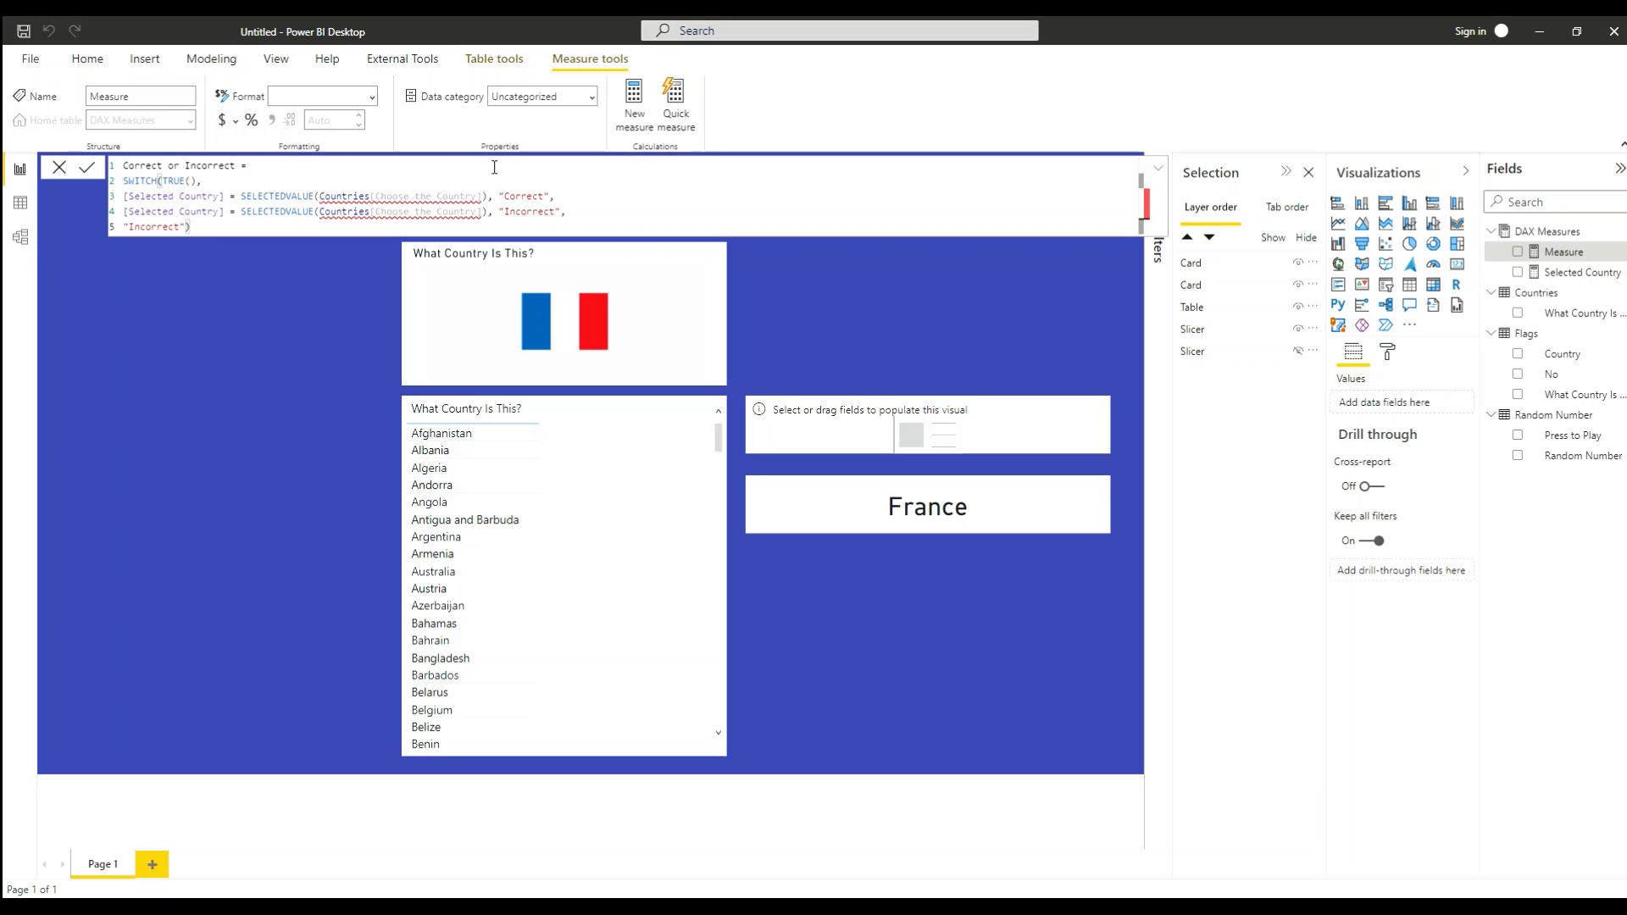
Step: Correct the column reference in the first SWITCH condition to Countries[What Country Is This?]
{"action": "left_click", "coordinate": [439, 196]}
{"action": "key", "text": "BackSpace"}
{"action": "key", "text": "BackSpace"}
{"action": "key", "text": "BackSpace"}
{"action": "key", "text": "BackSpace"}
{"action": "key", "text": "BackSpace"}
{"action": "key", "text": "BackSpace"}
{"action": "key", "text": "BackSpace"}
{"action": "key", "text": "BackSpace"}
{"action": "key", "text": "BackSpace"}
{"action": "key", "text": "BackSpace"}
{"action": "key", "text": "BackSpace"}
{"action": "key", "text": "BackSpace"}
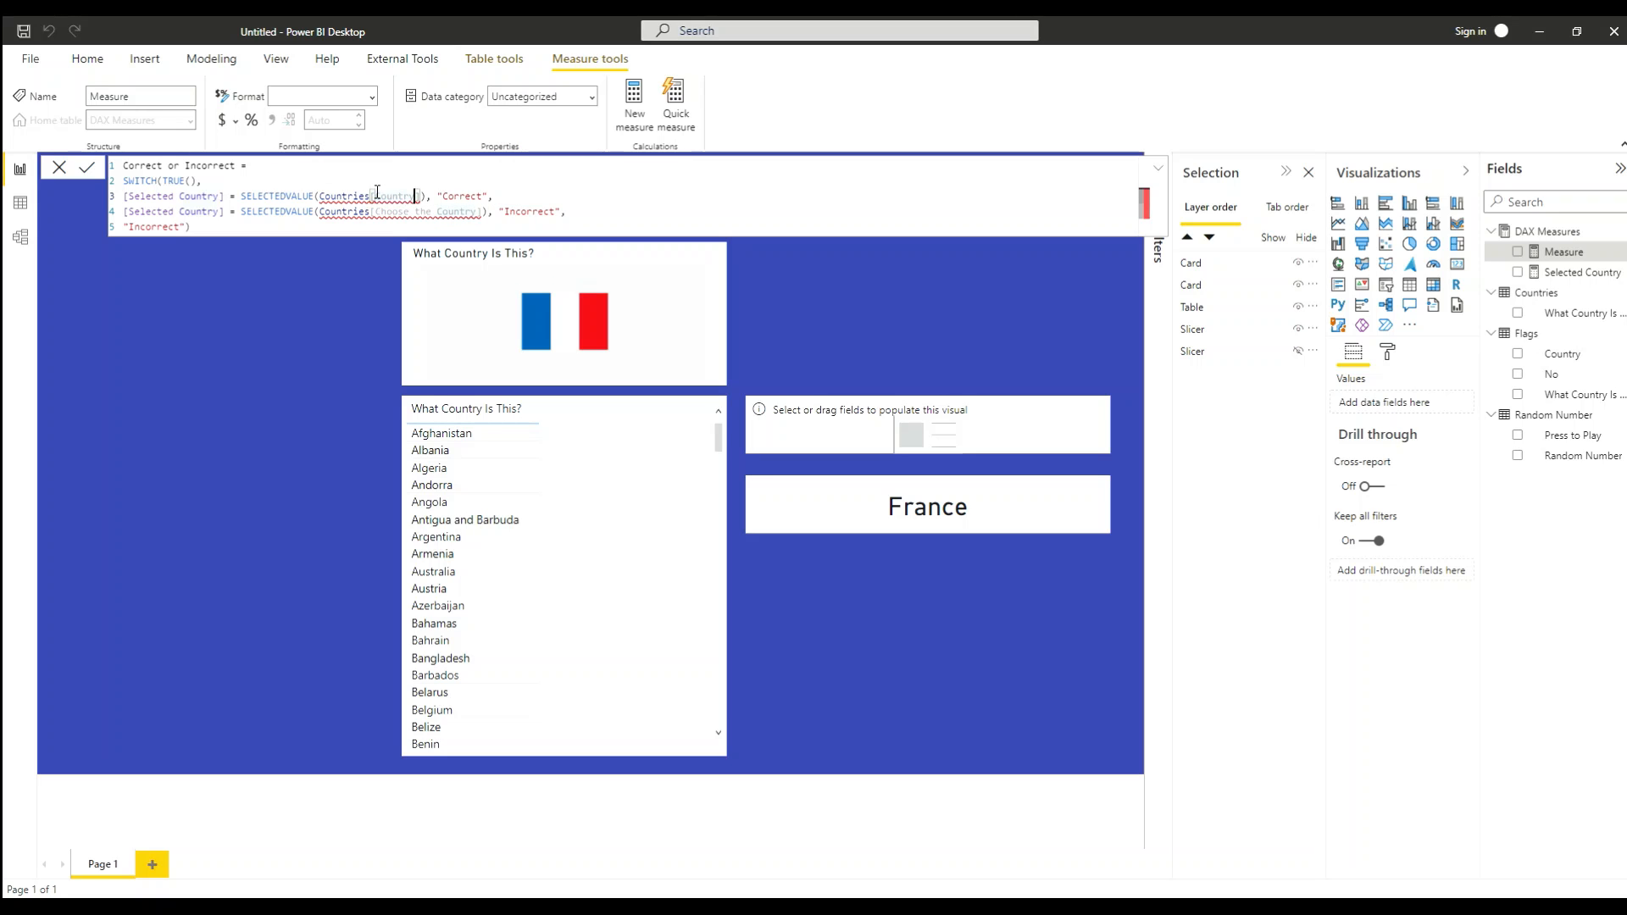
{"action": "left_click", "coordinate": [155, 265]}
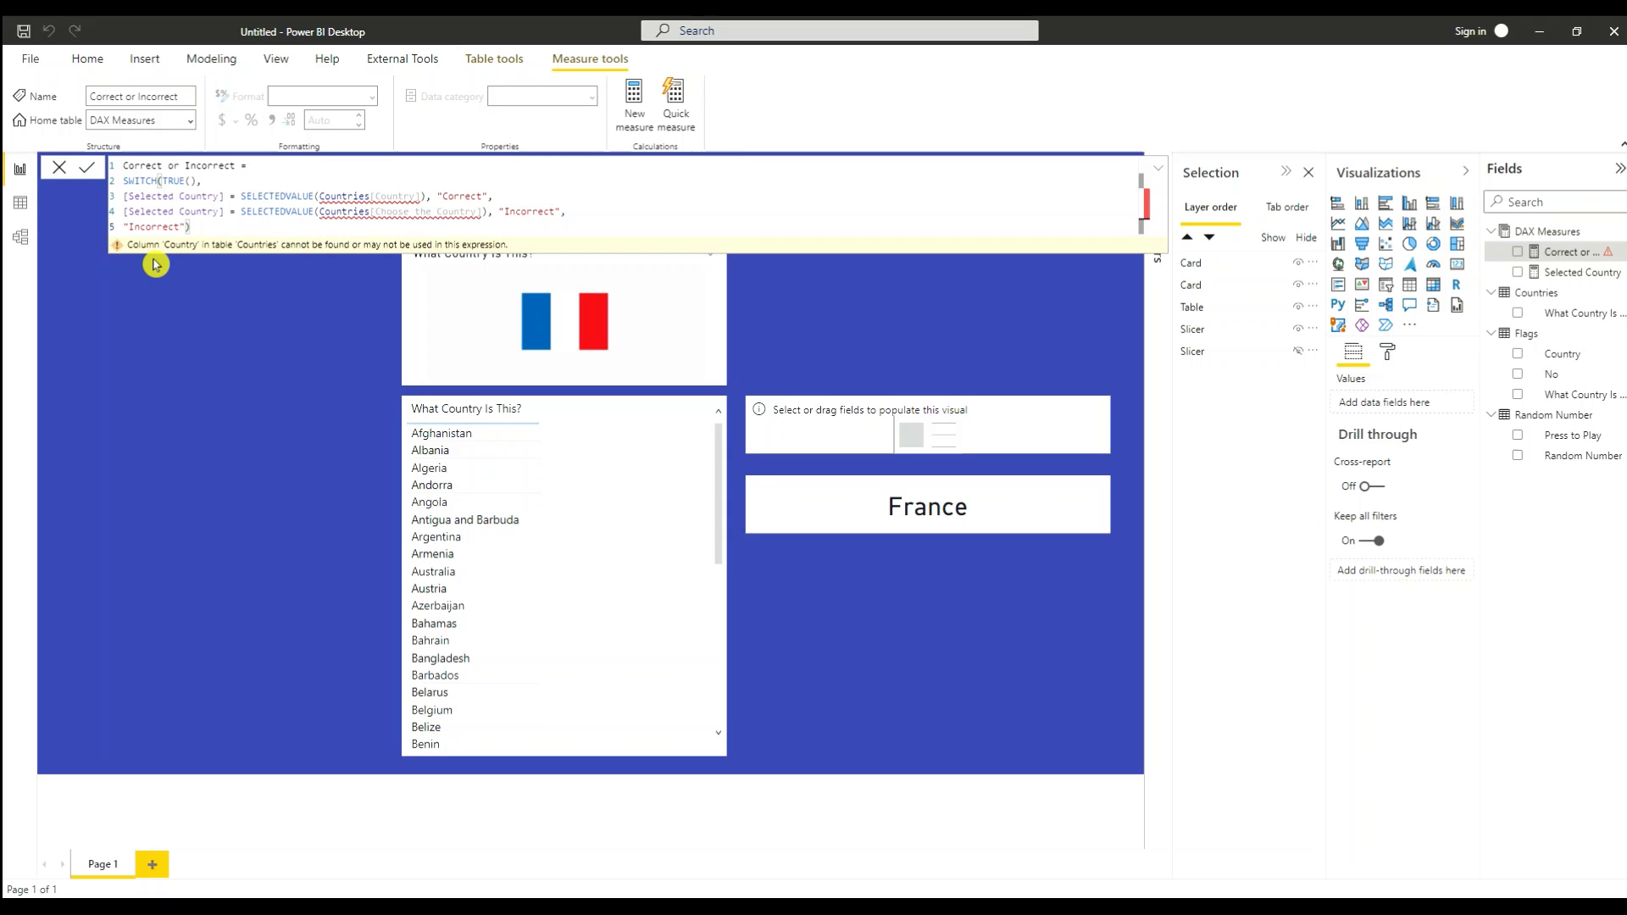
{"action": "left_click", "coordinate": [373, 197]}
{"action": "left_click", "coordinate": [313, 266]}
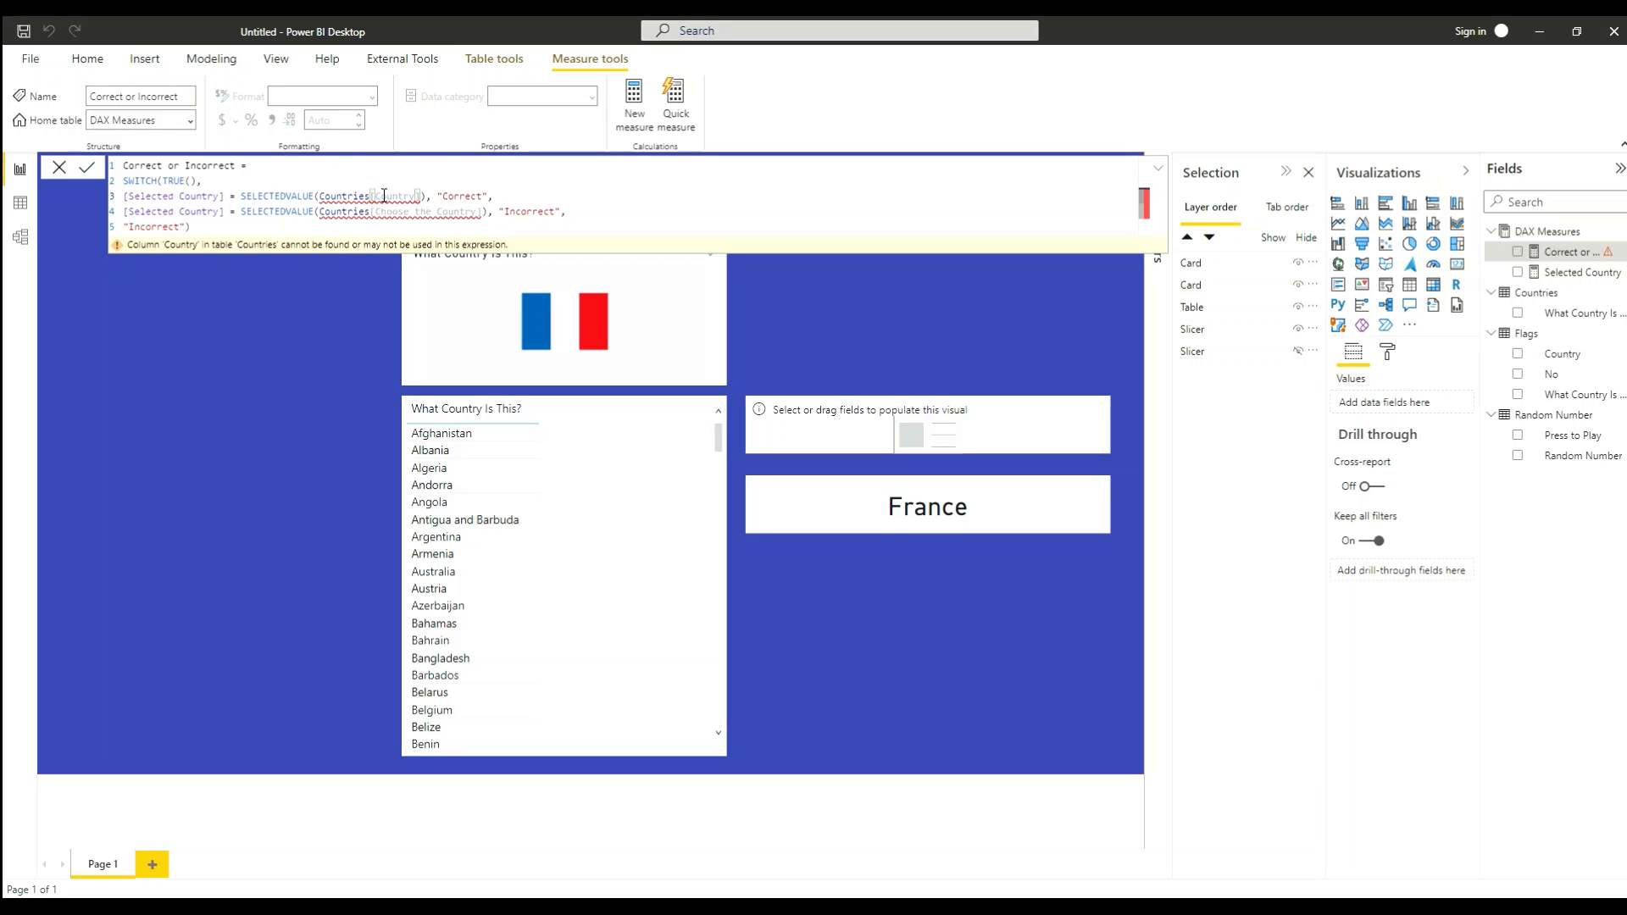
{"action": "left_click", "coordinate": [240, 244]}
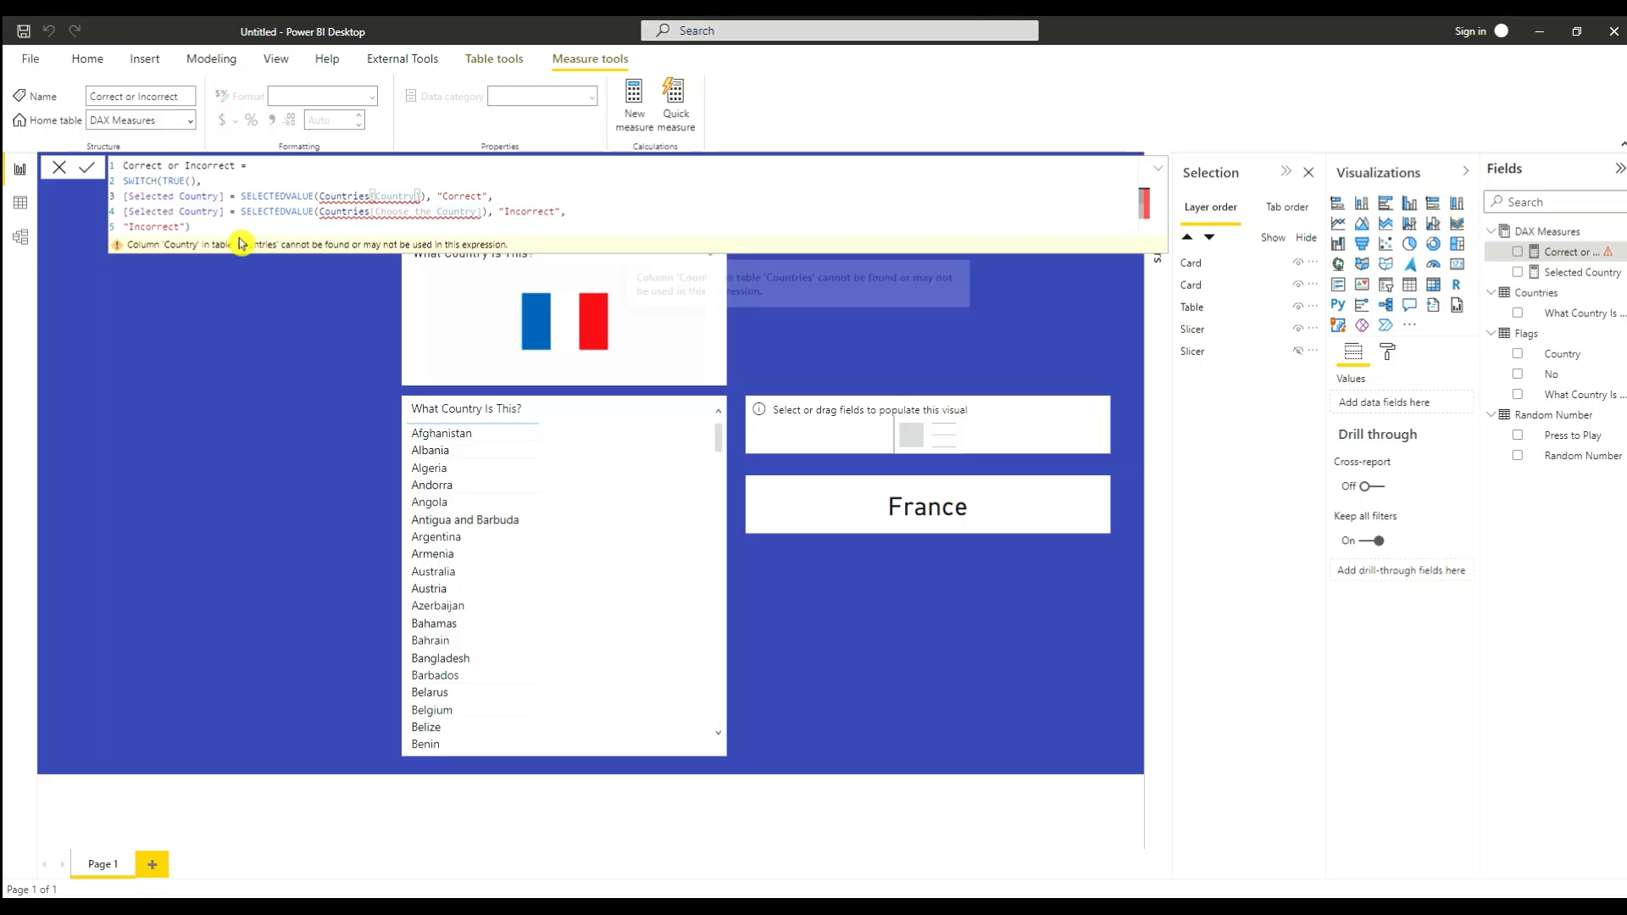
{"action": "type", "text": "What"}
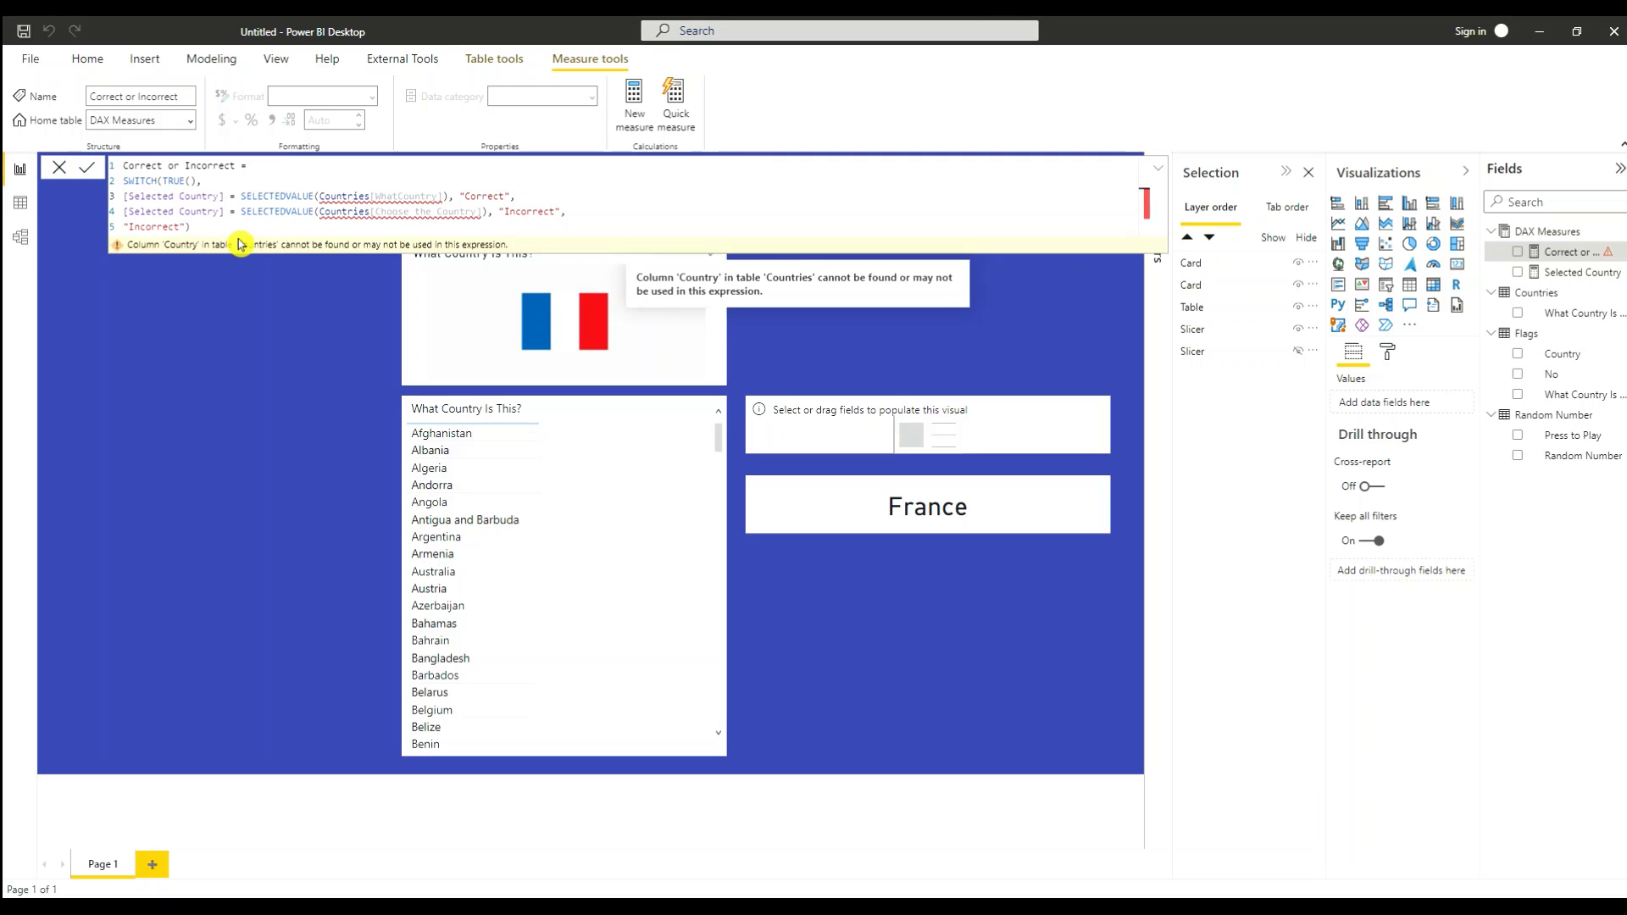
{"action": "left_click", "coordinate": [444, 196]}
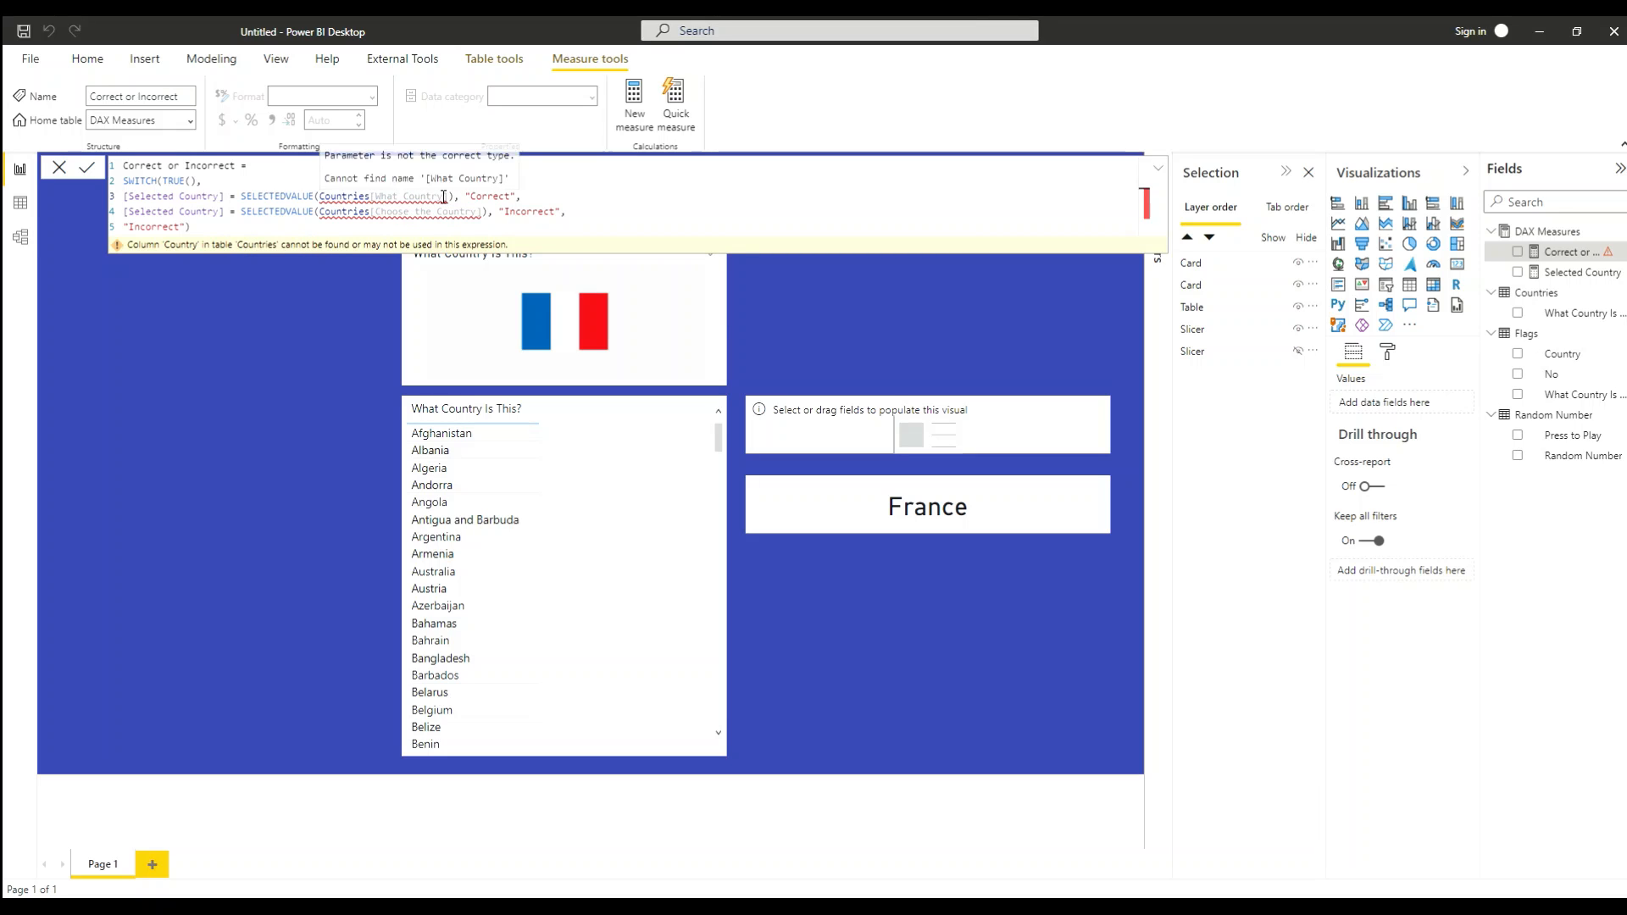
{"action": "type", "text": "Is This"}
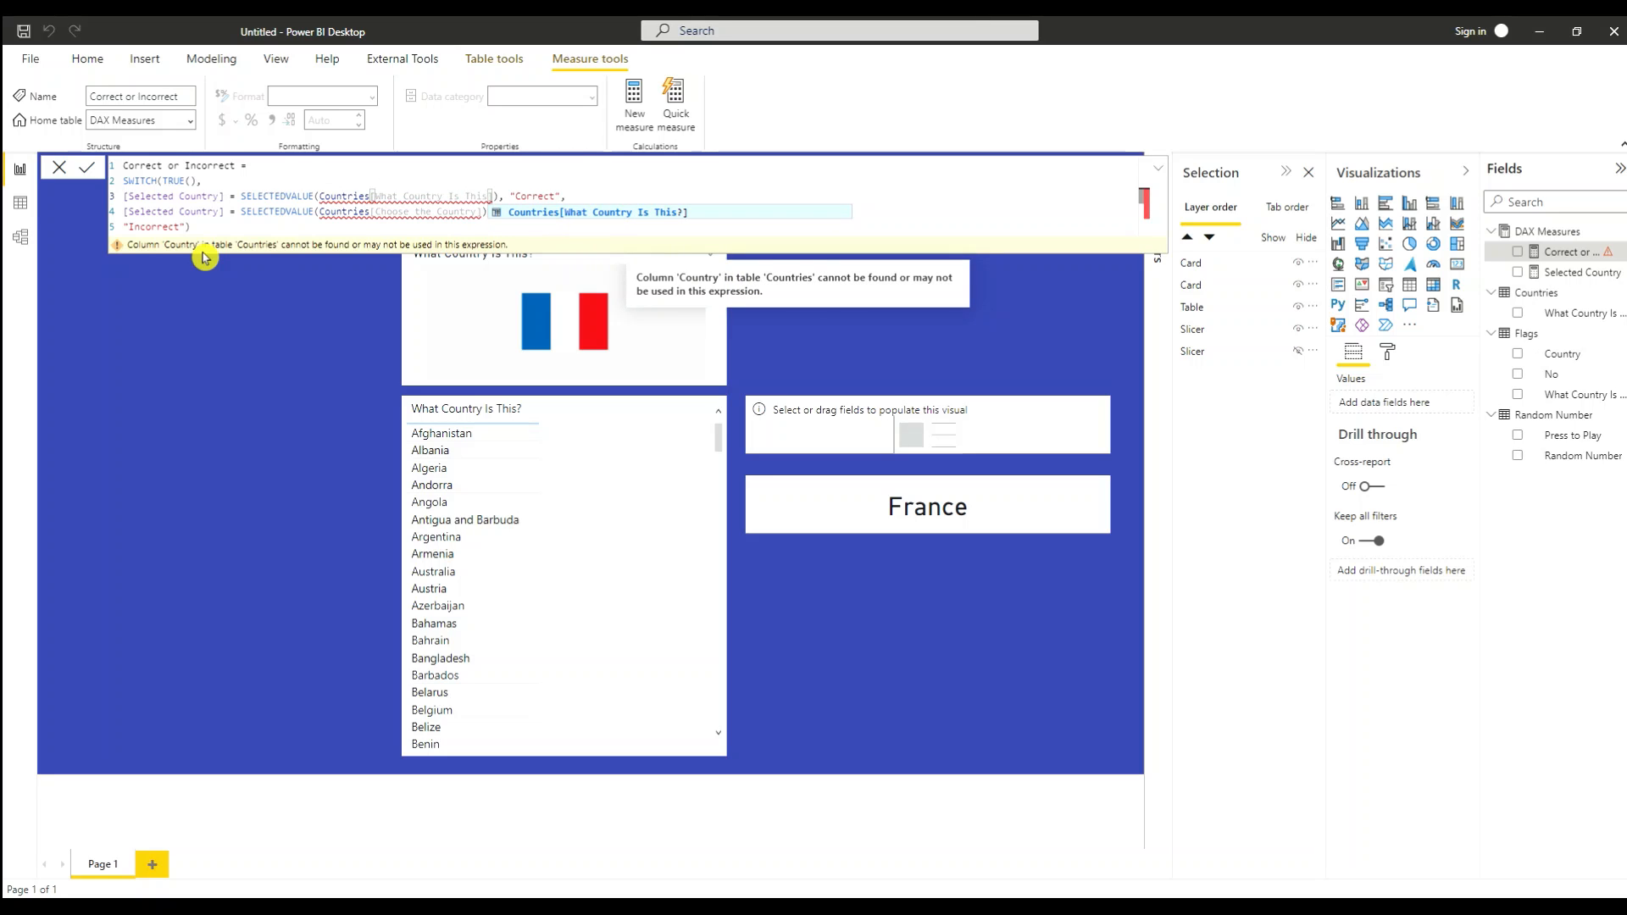
{"action": "type", "text": "?"}
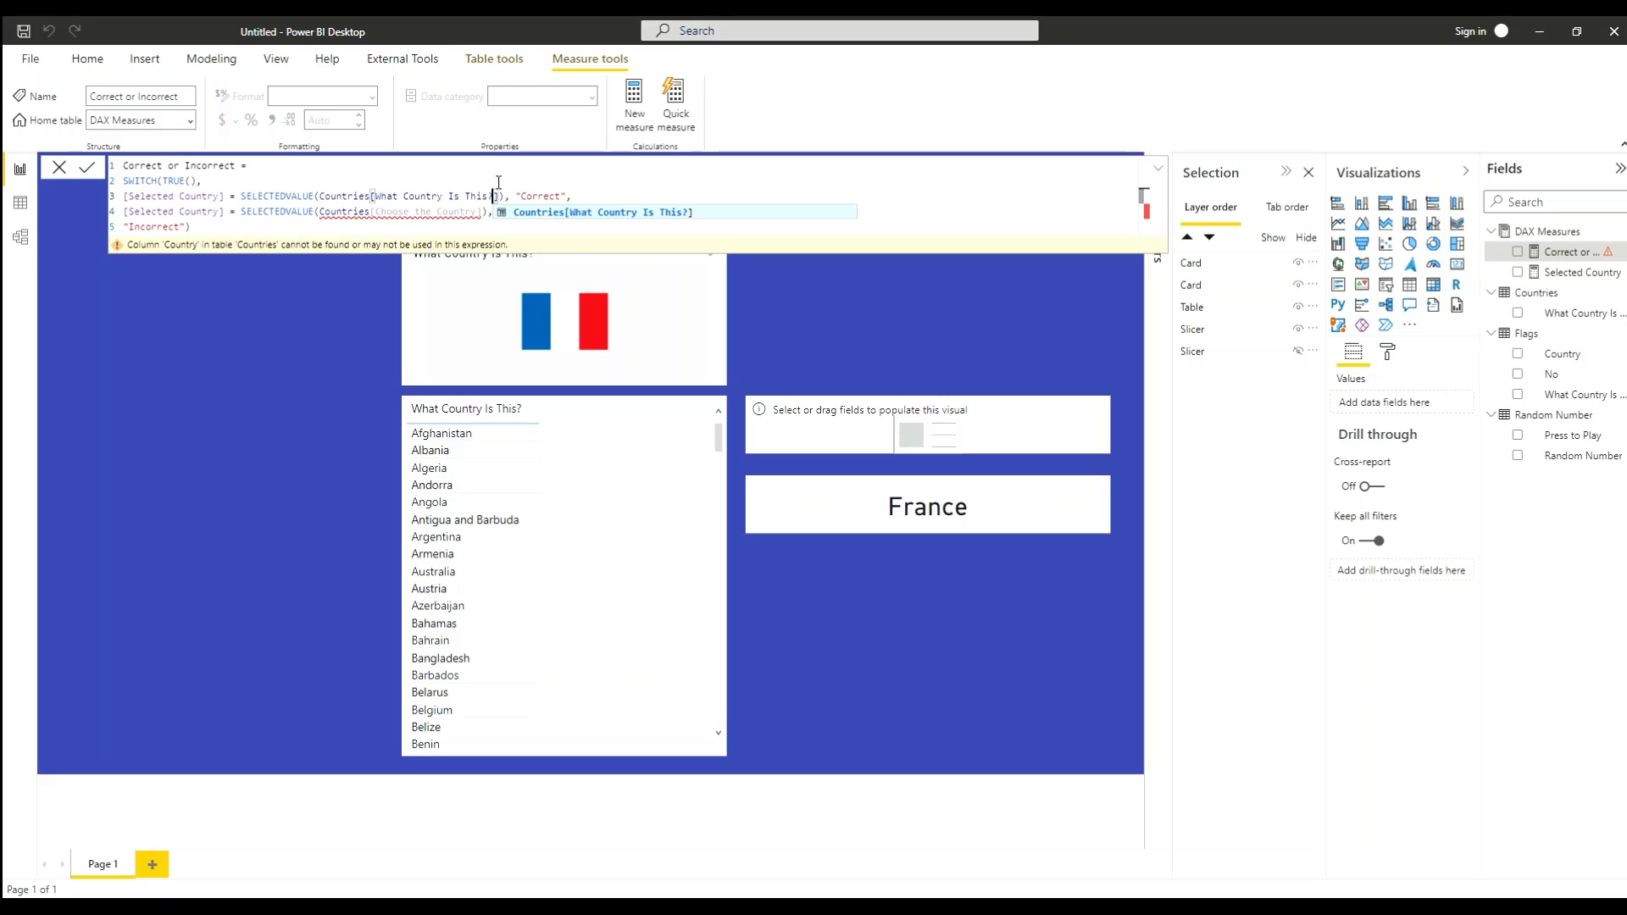
Step: Reuse the column name What Country Is This? in the second SWITCH condition and commit the Correct or Incorrect measure
{"action": "left_click_drag", "start_coordinate": [493, 193], "coordinate": [391, 195]}
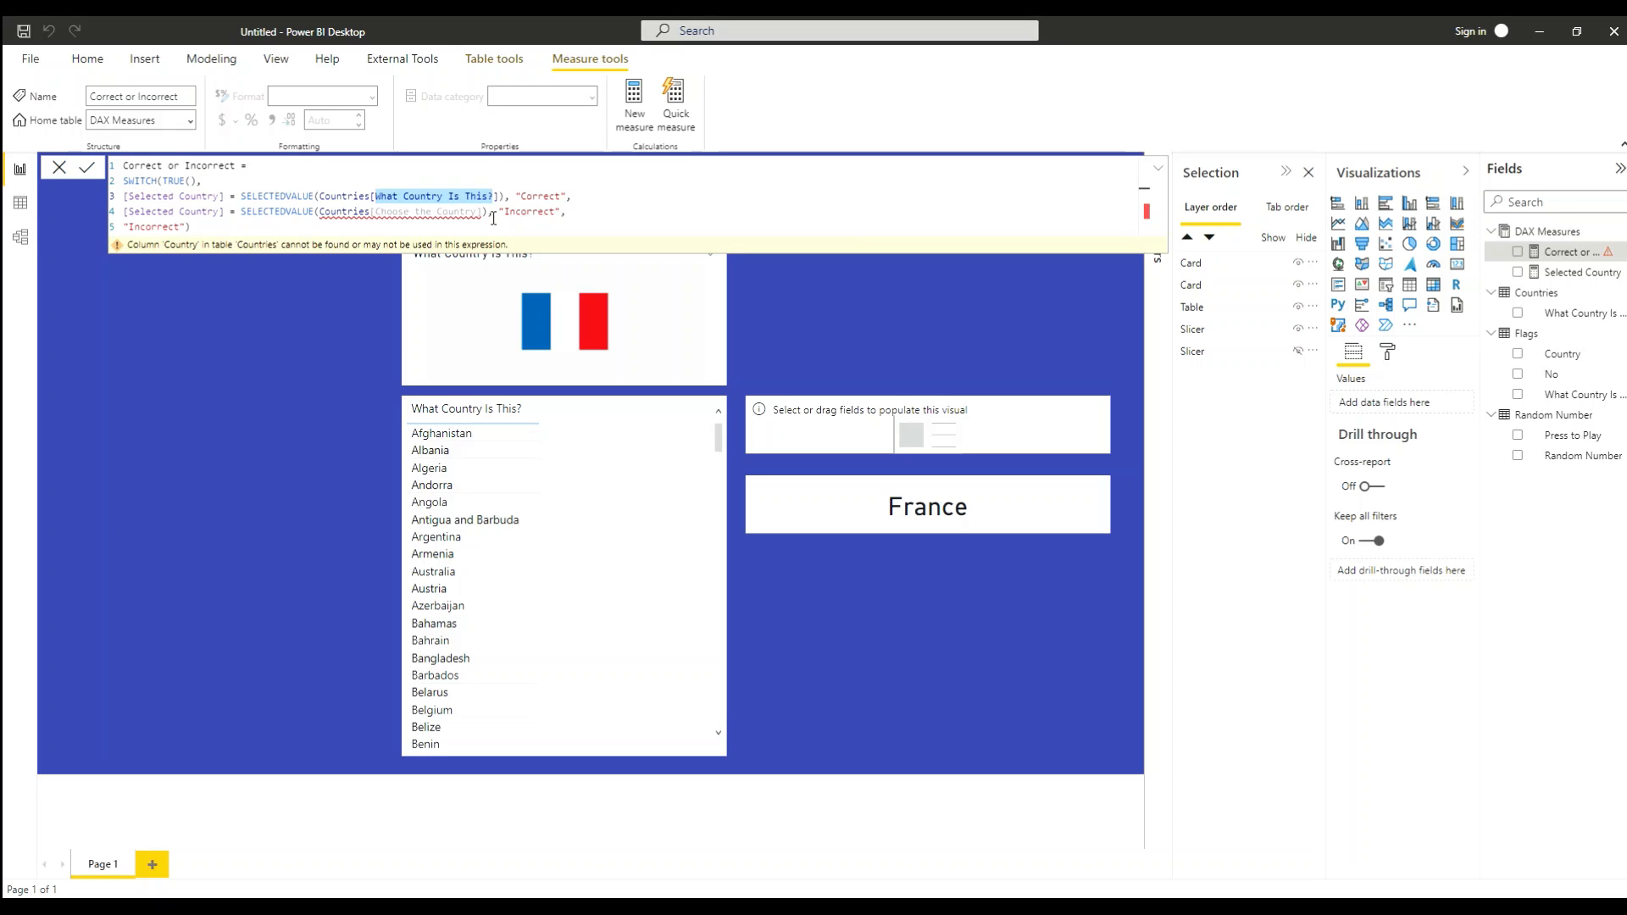
{"action": "left_click_drag", "start_coordinate": [474, 211], "coordinate": [381, 210]}
{"action": "type", "text": "What Country Is This?"}
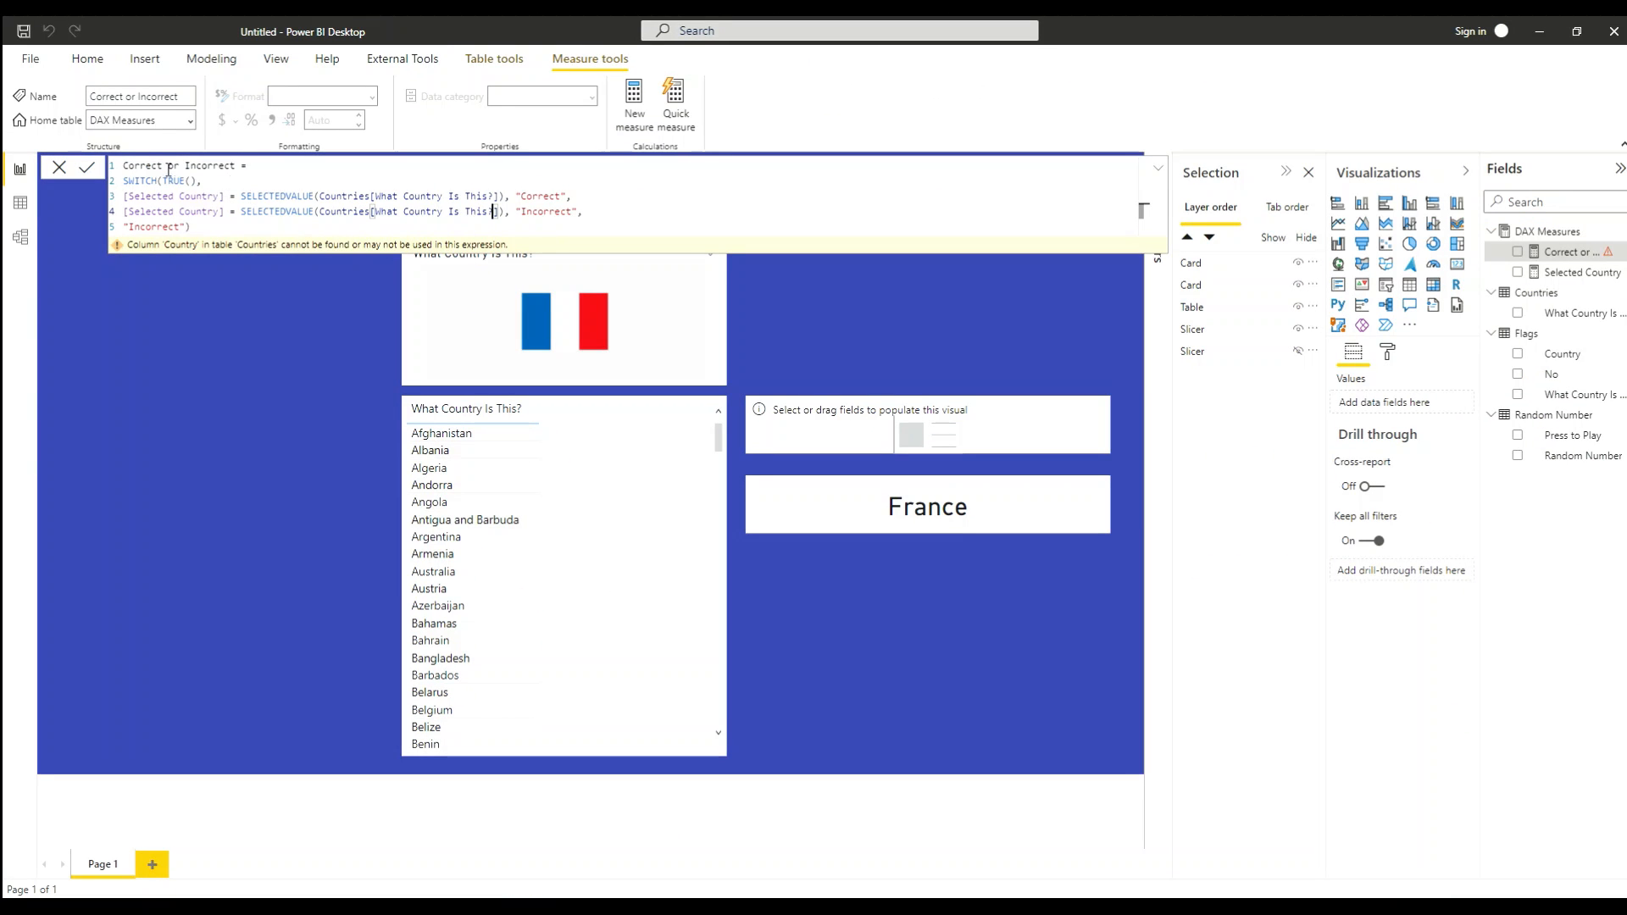
{"action": "left_click", "coordinate": [88, 169]}
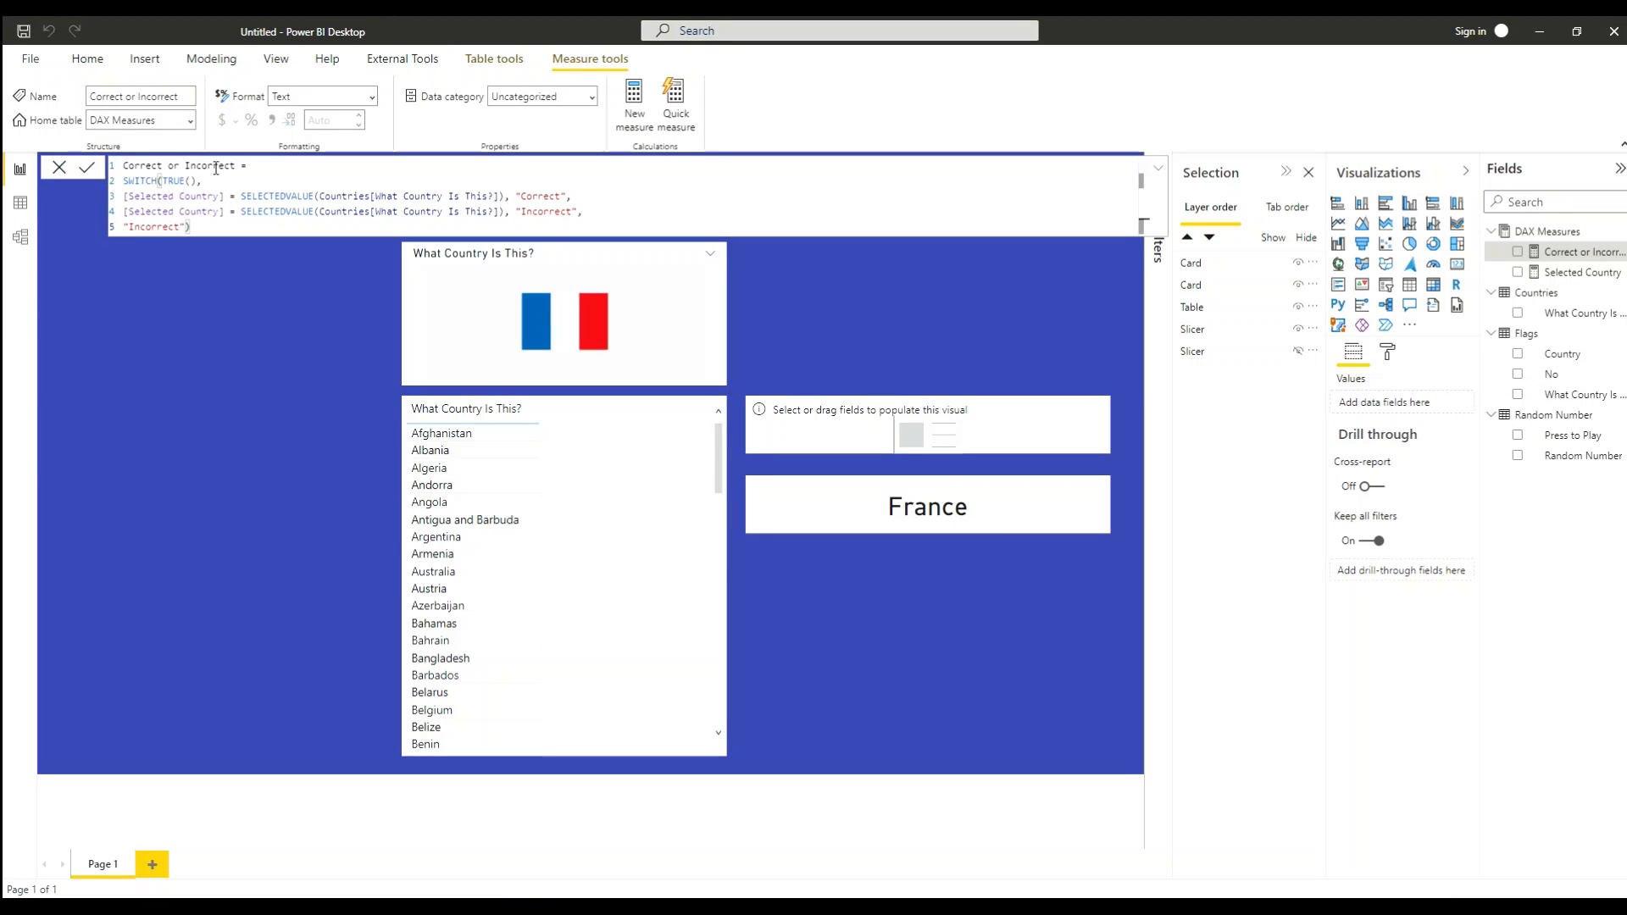
Step: Show the Correct or Incorrect measure in the upper card and copy the lower card's formatting onto it with Format painter
{"action": "left_click", "coordinate": [1054, 429]}
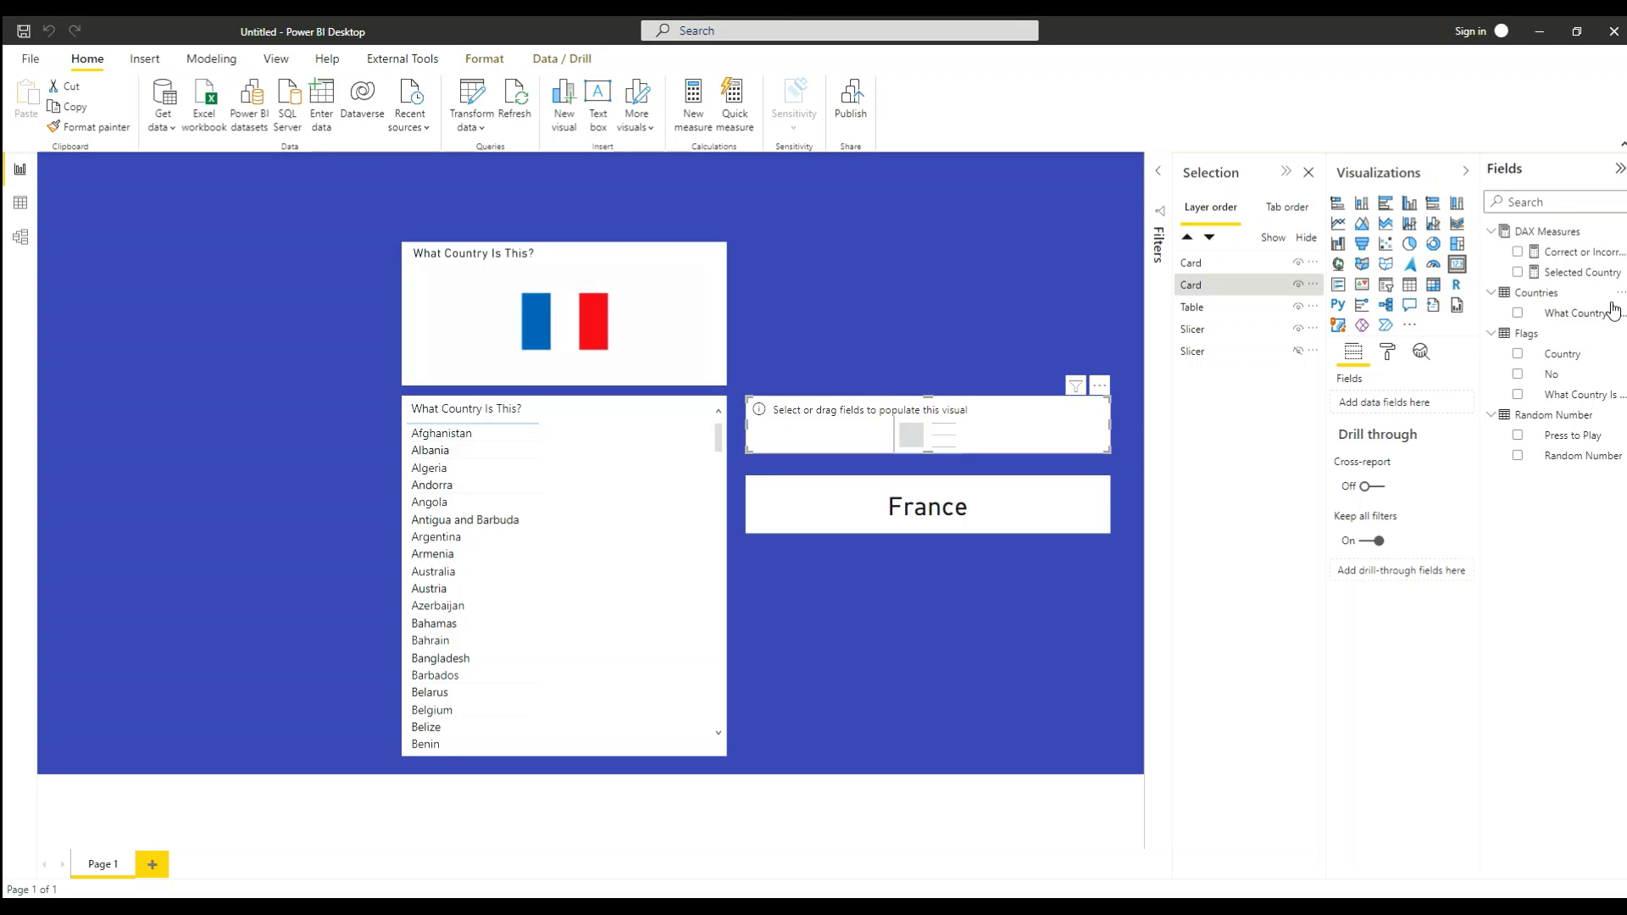
{"action": "left_click_drag", "start_coordinate": [1569, 251], "coordinate": [1386, 409]}
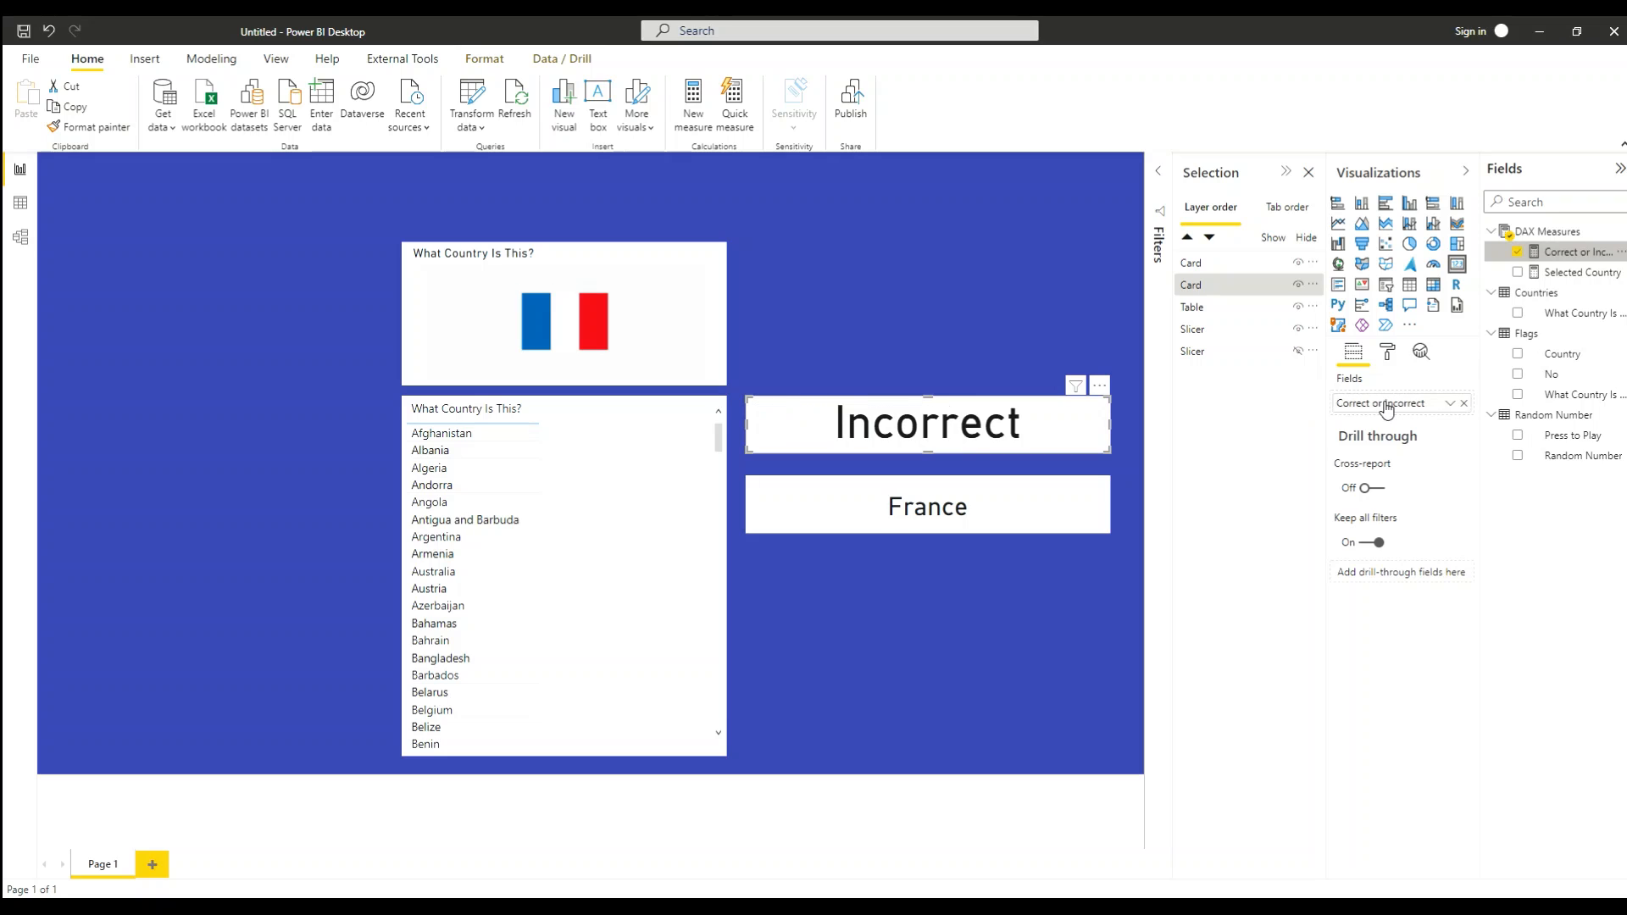
{"action": "left_click", "coordinate": [799, 500]}
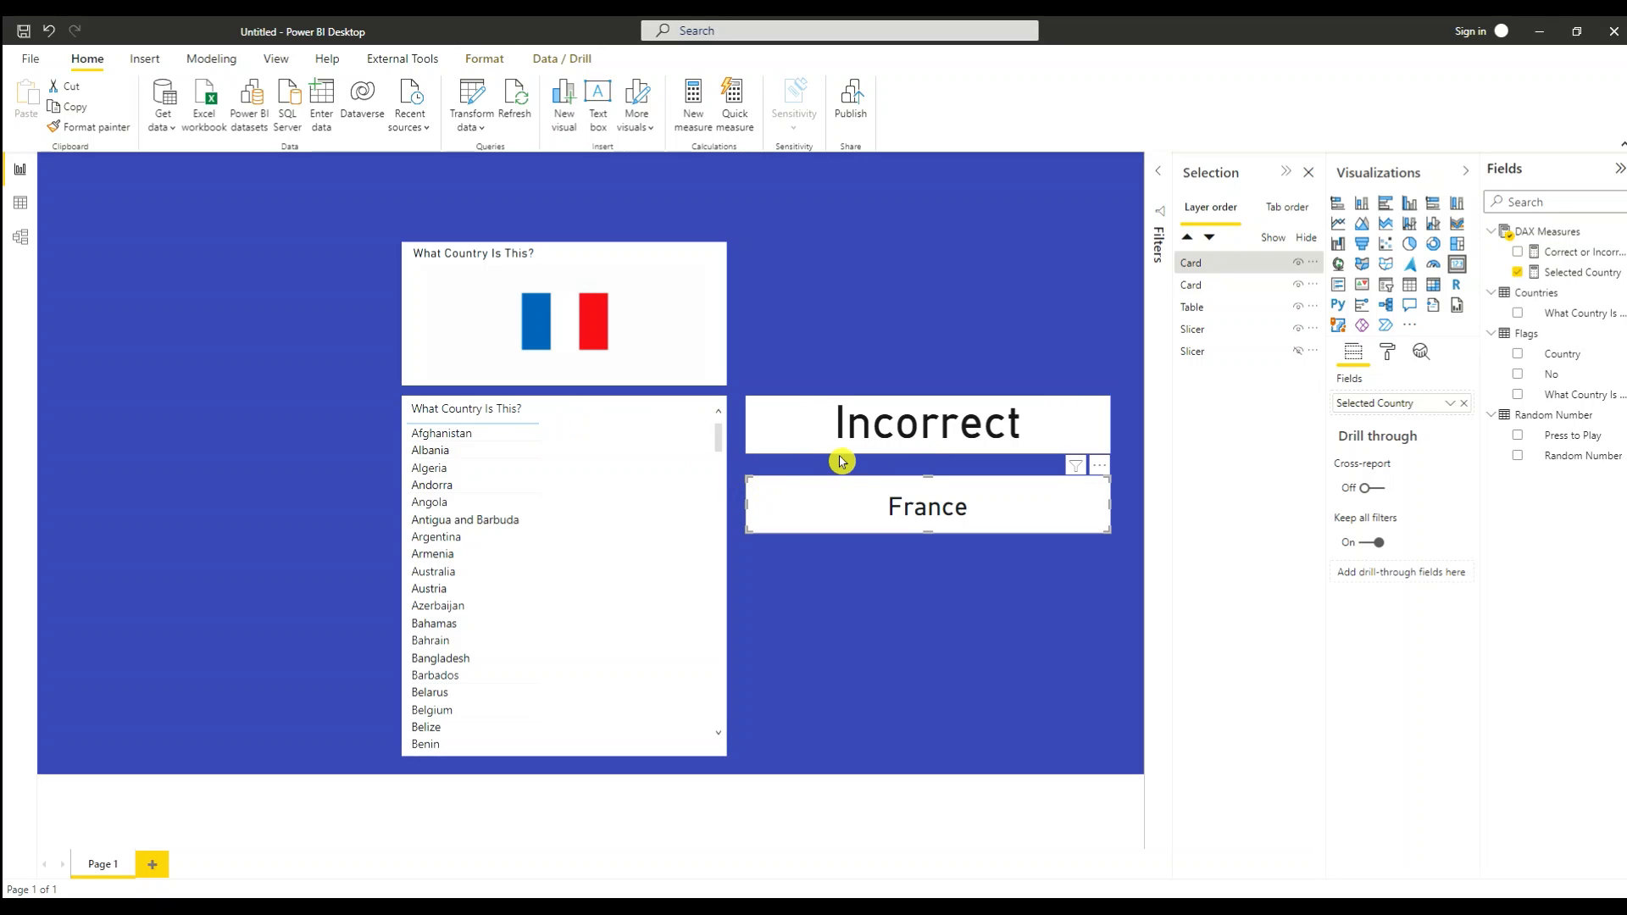
{"action": "left_click", "coordinate": [93, 127]}
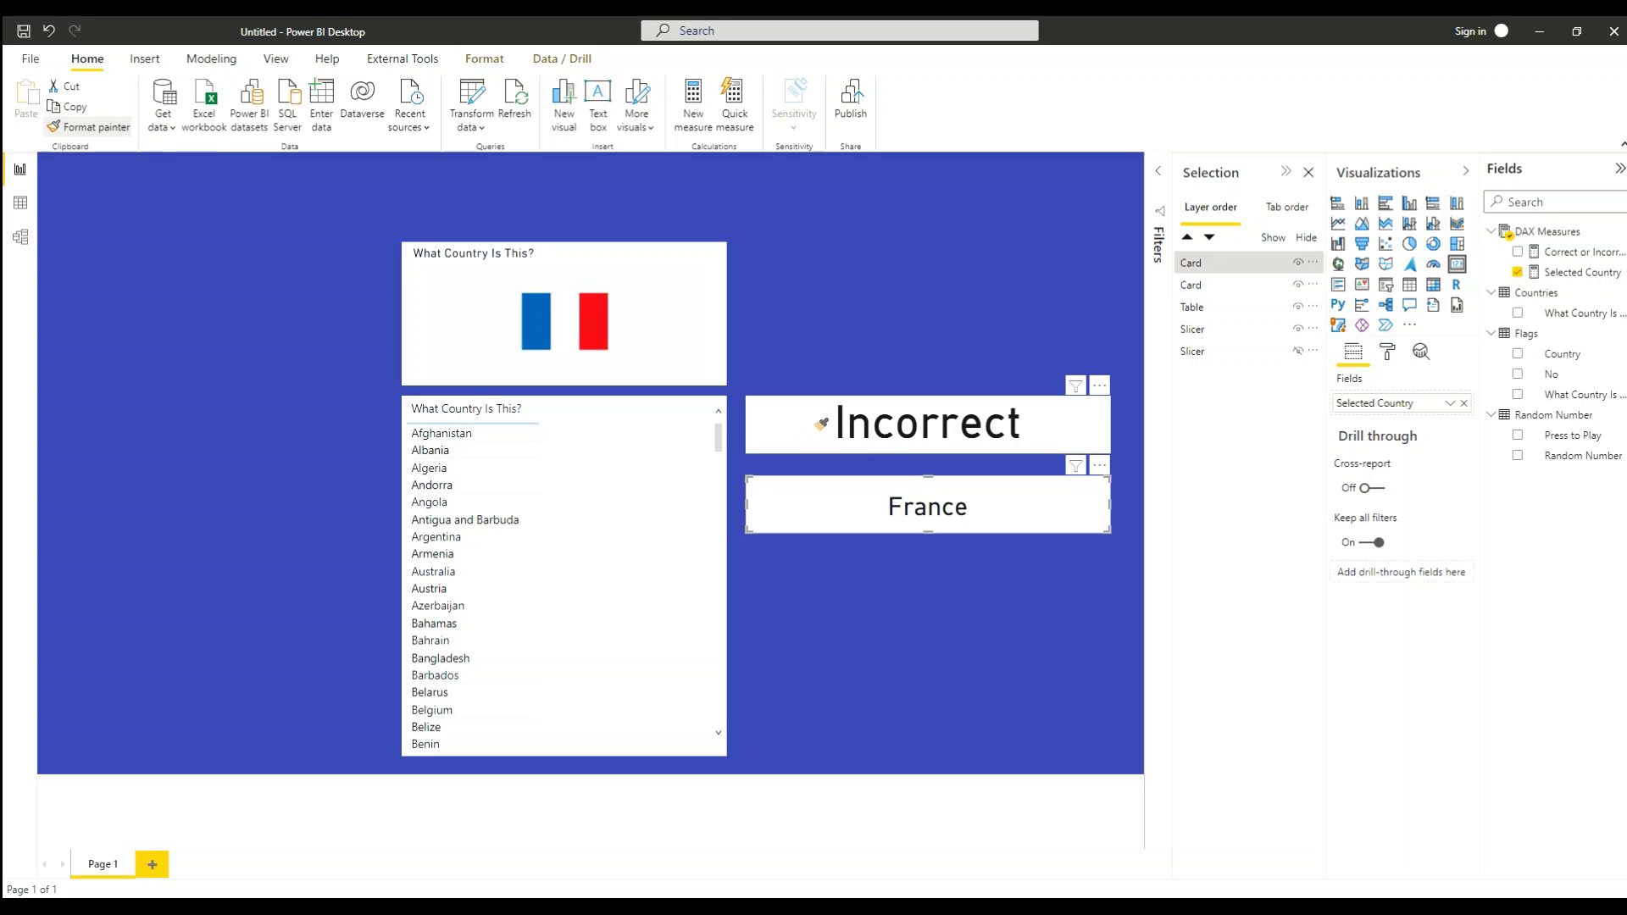
{"action": "left_click", "coordinate": [818, 425]}
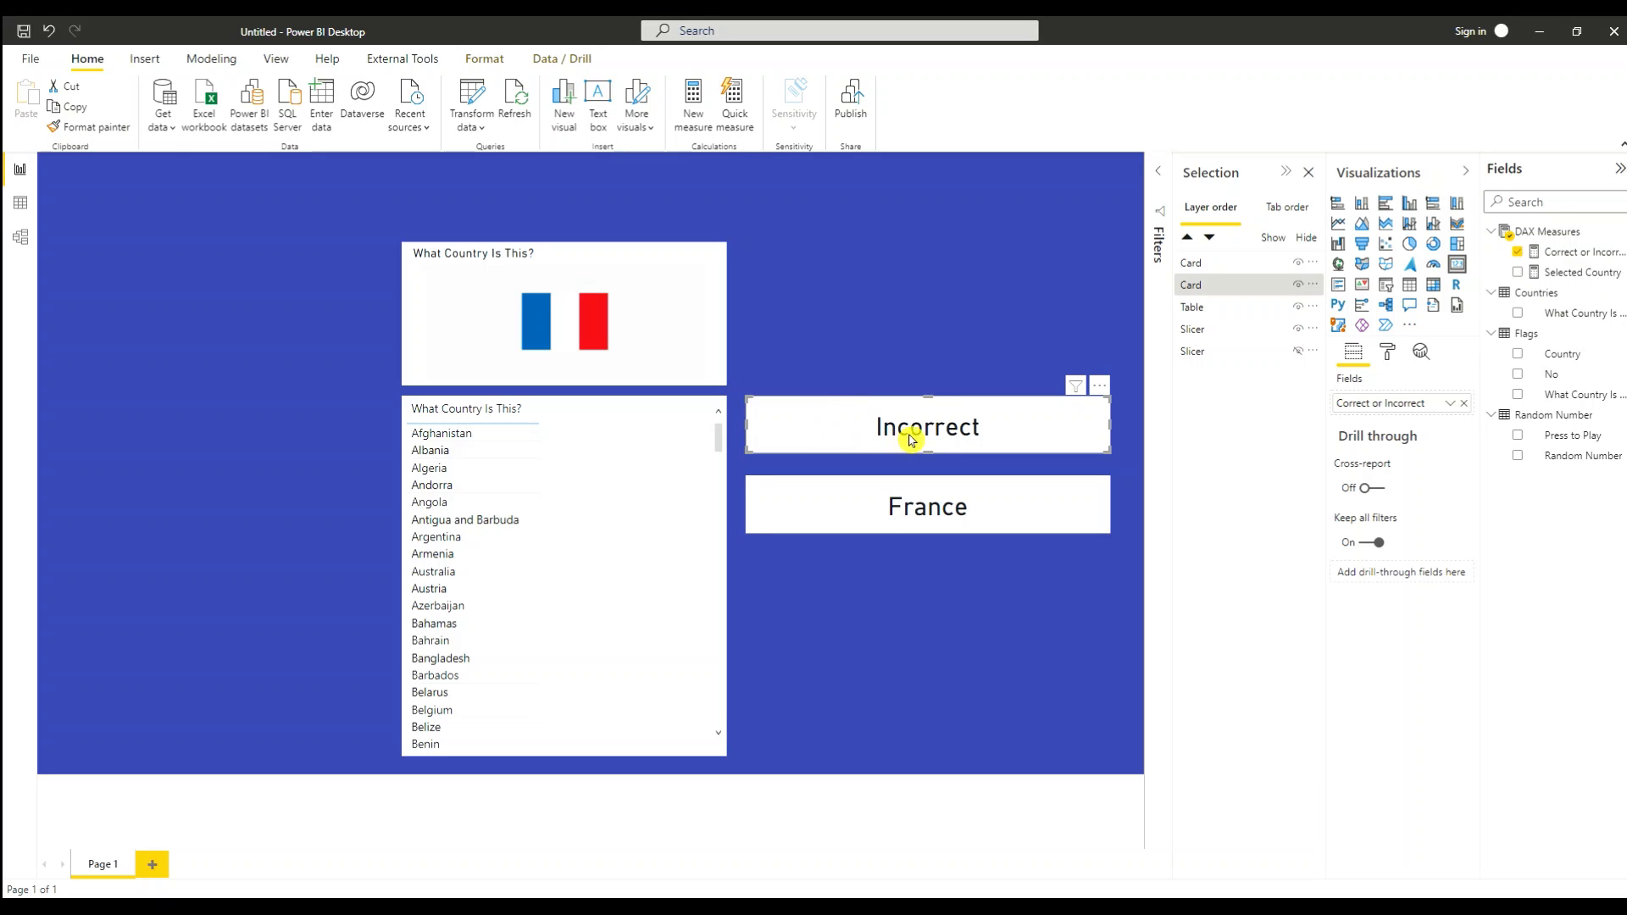
{"action": "left_click", "coordinate": [949, 361]}
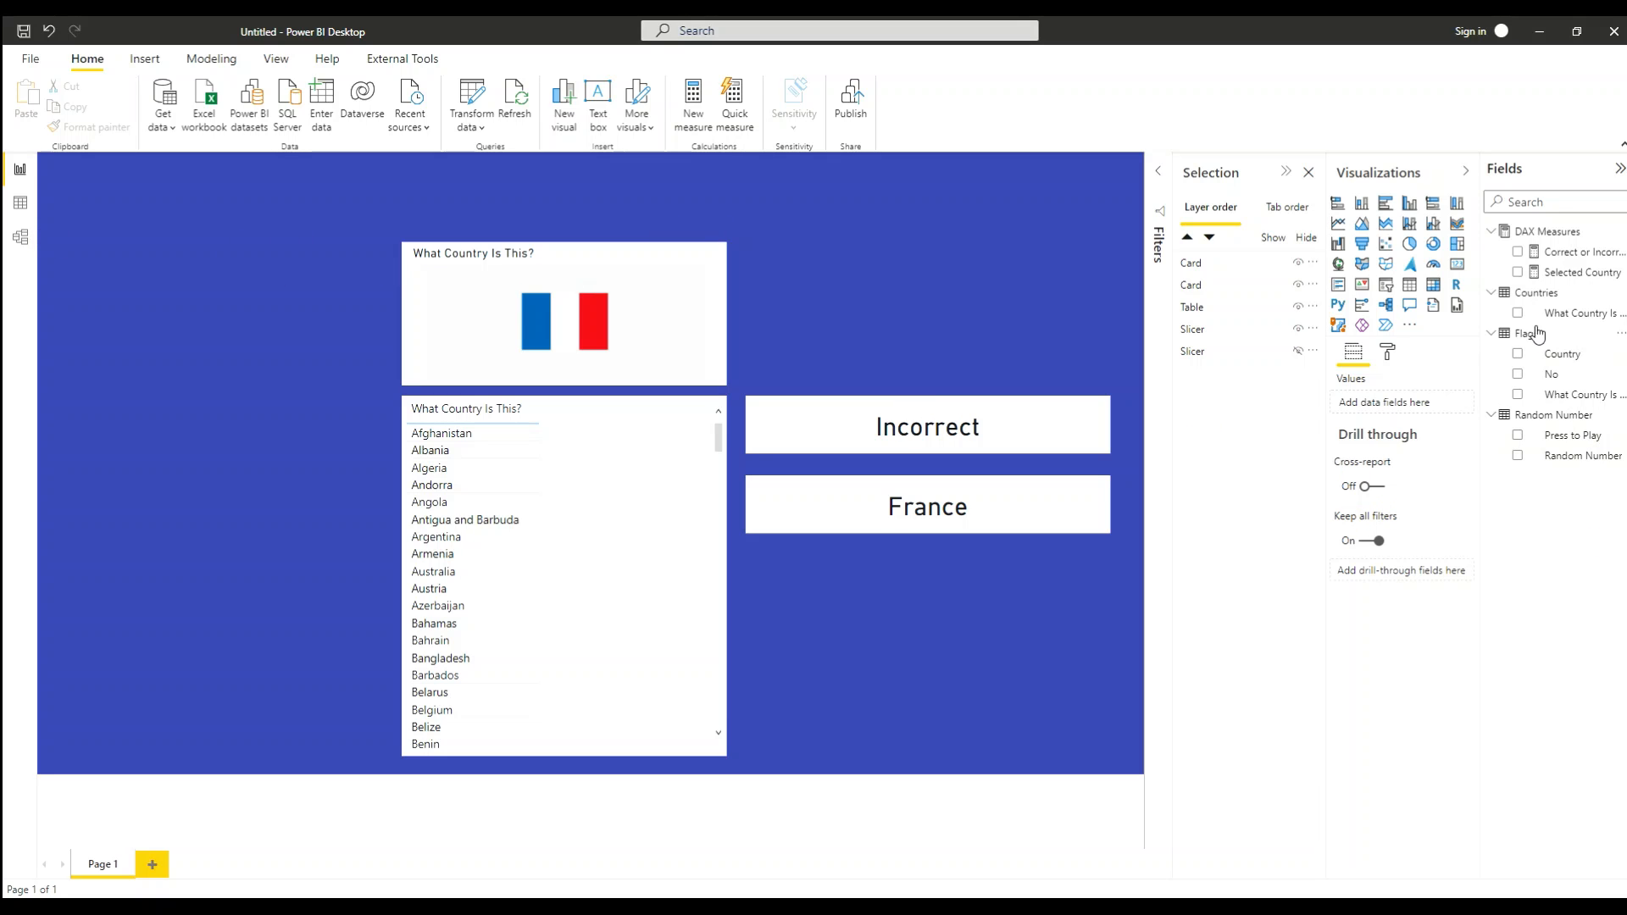
Step: Copy the full DAX formula of the Correct or Incorrect measure and close the formula editor without changes
{"action": "left_click", "coordinate": [1574, 253]}
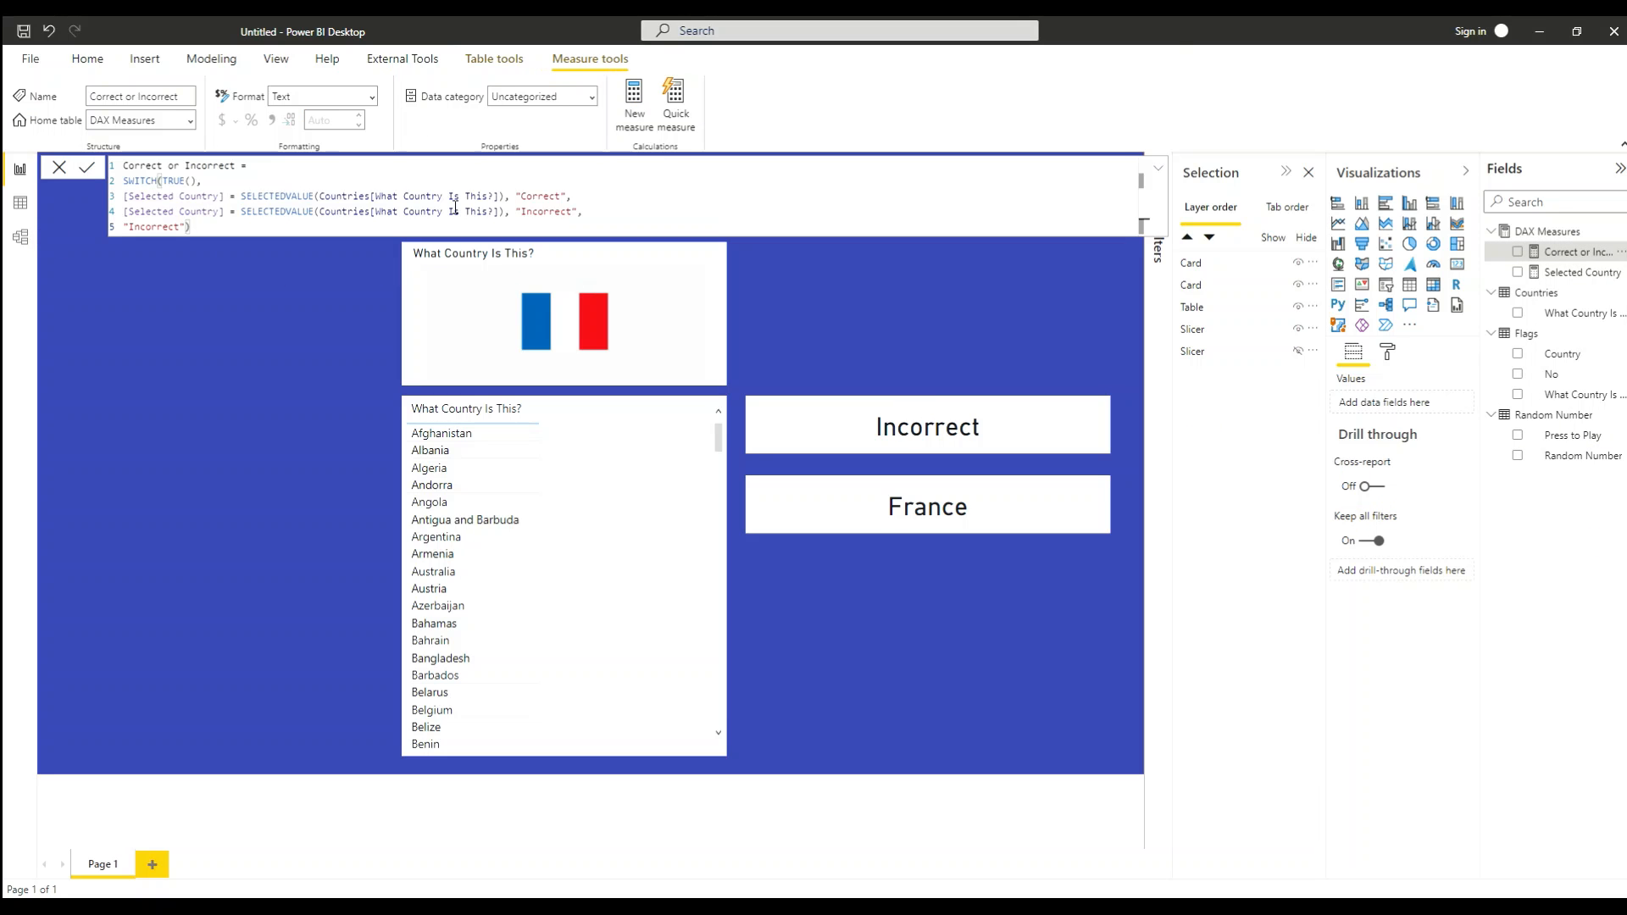
{"action": "left_click_drag", "start_coordinate": [235, 227], "coordinate": [90, 166]}
{"action": "key", "text": "ctrl+c"}
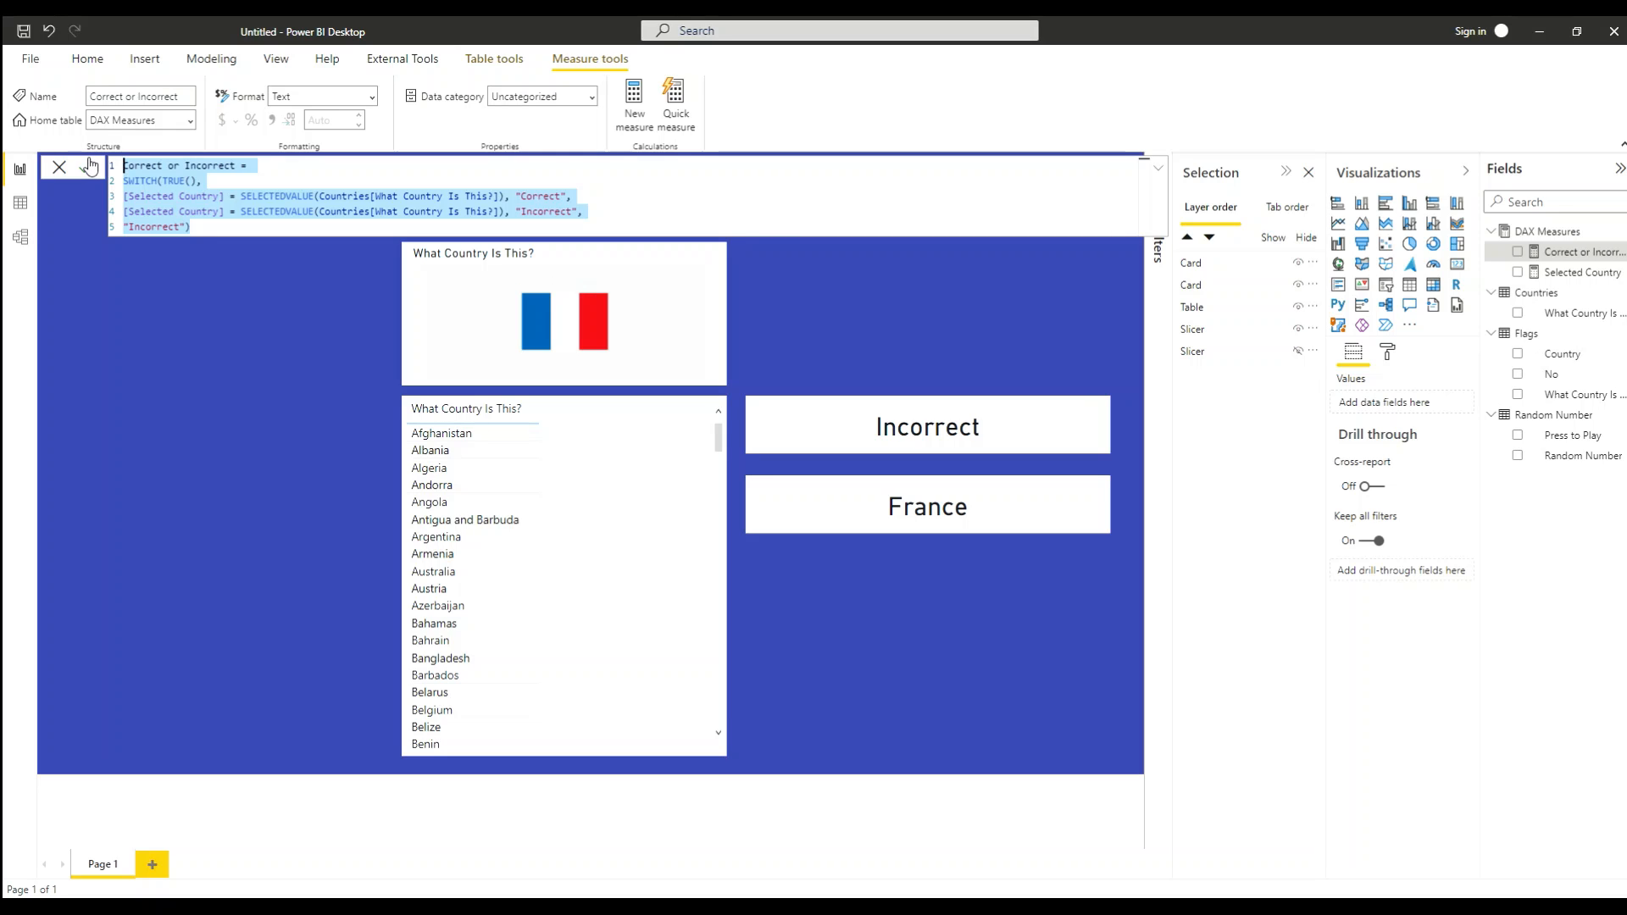
{"action": "left_click", "coordinate": [59, 167]}
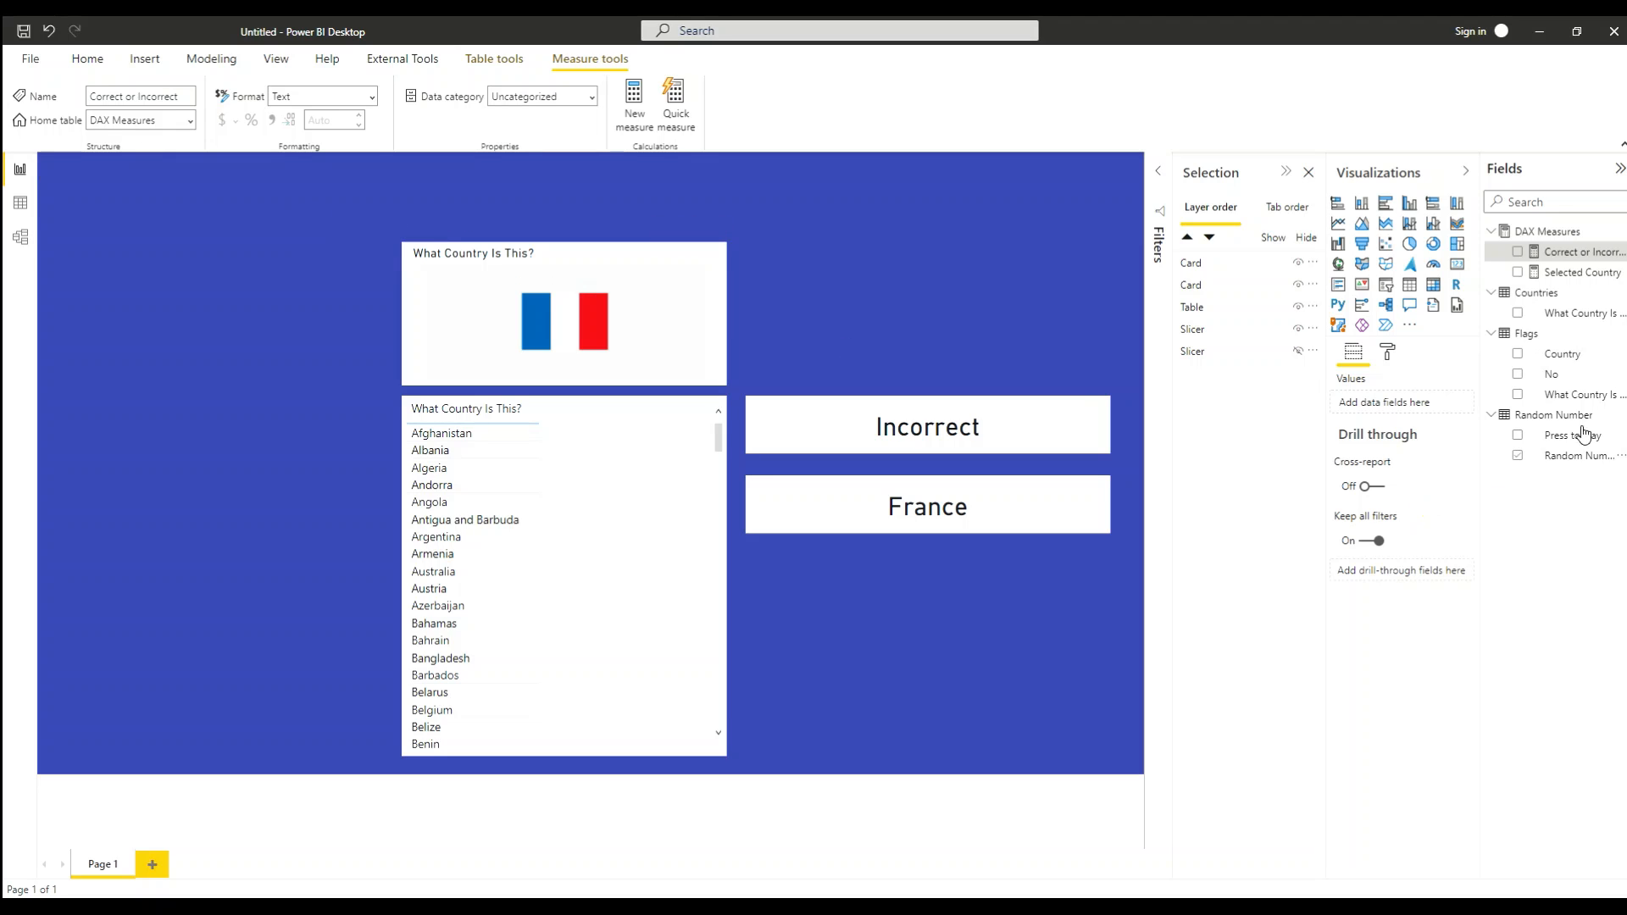
Step: Create a new measure in DAX Measures from the copied formula and change its "Correct" result to "Green"
{"action": "left_click", "coordinate": [1547, 231]}
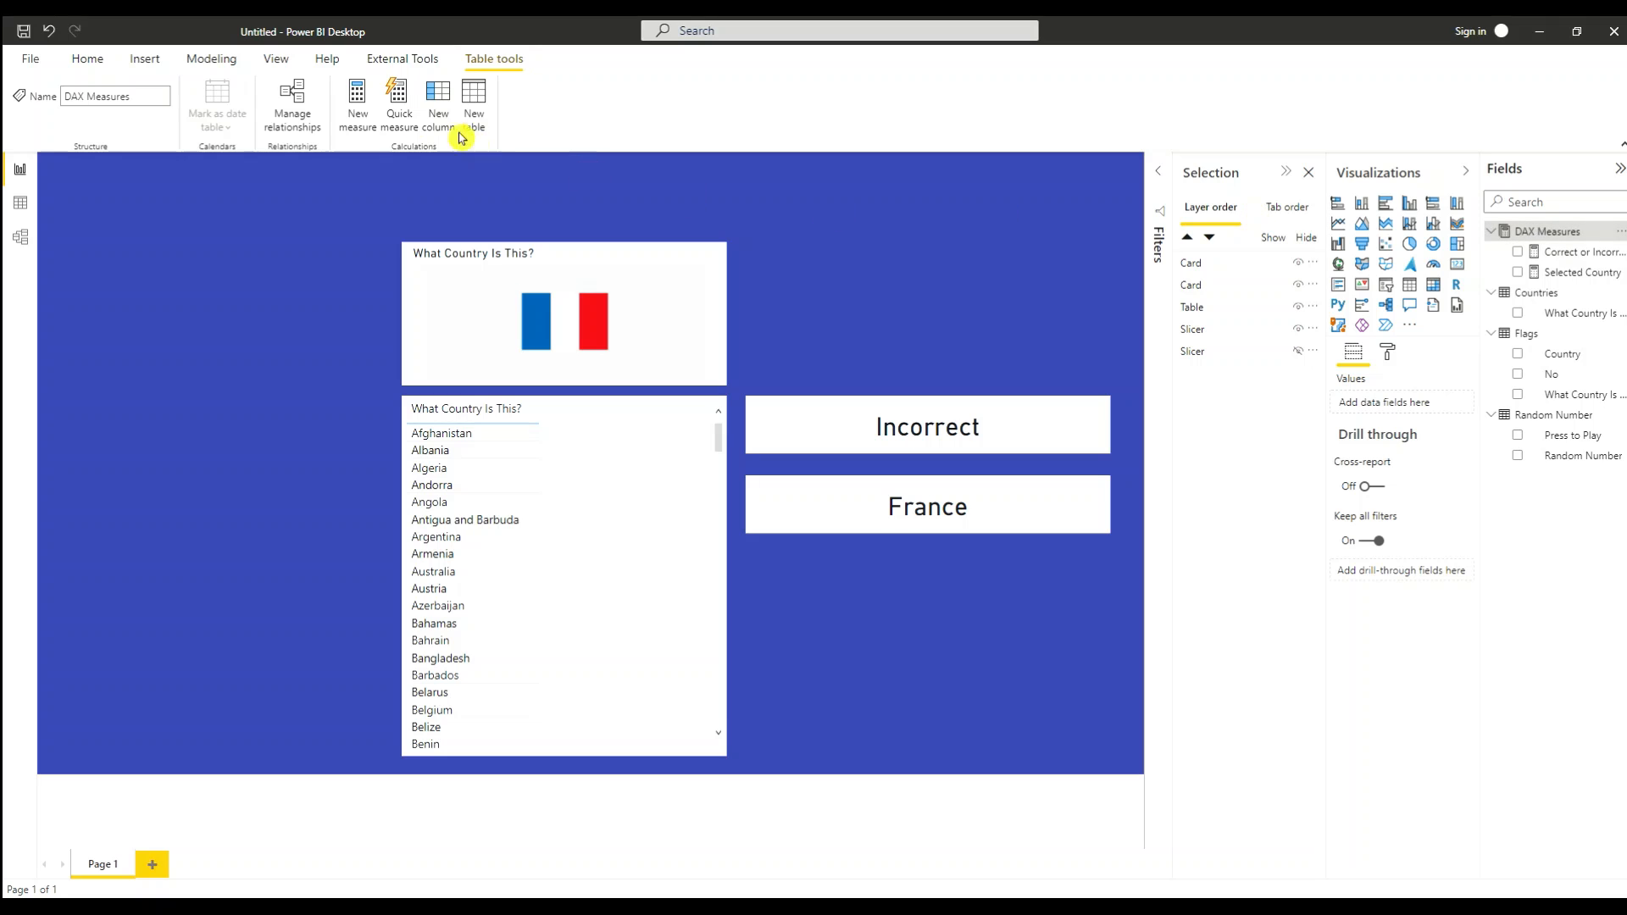
{"action": "left_click", "coordinate": [357, 109]}
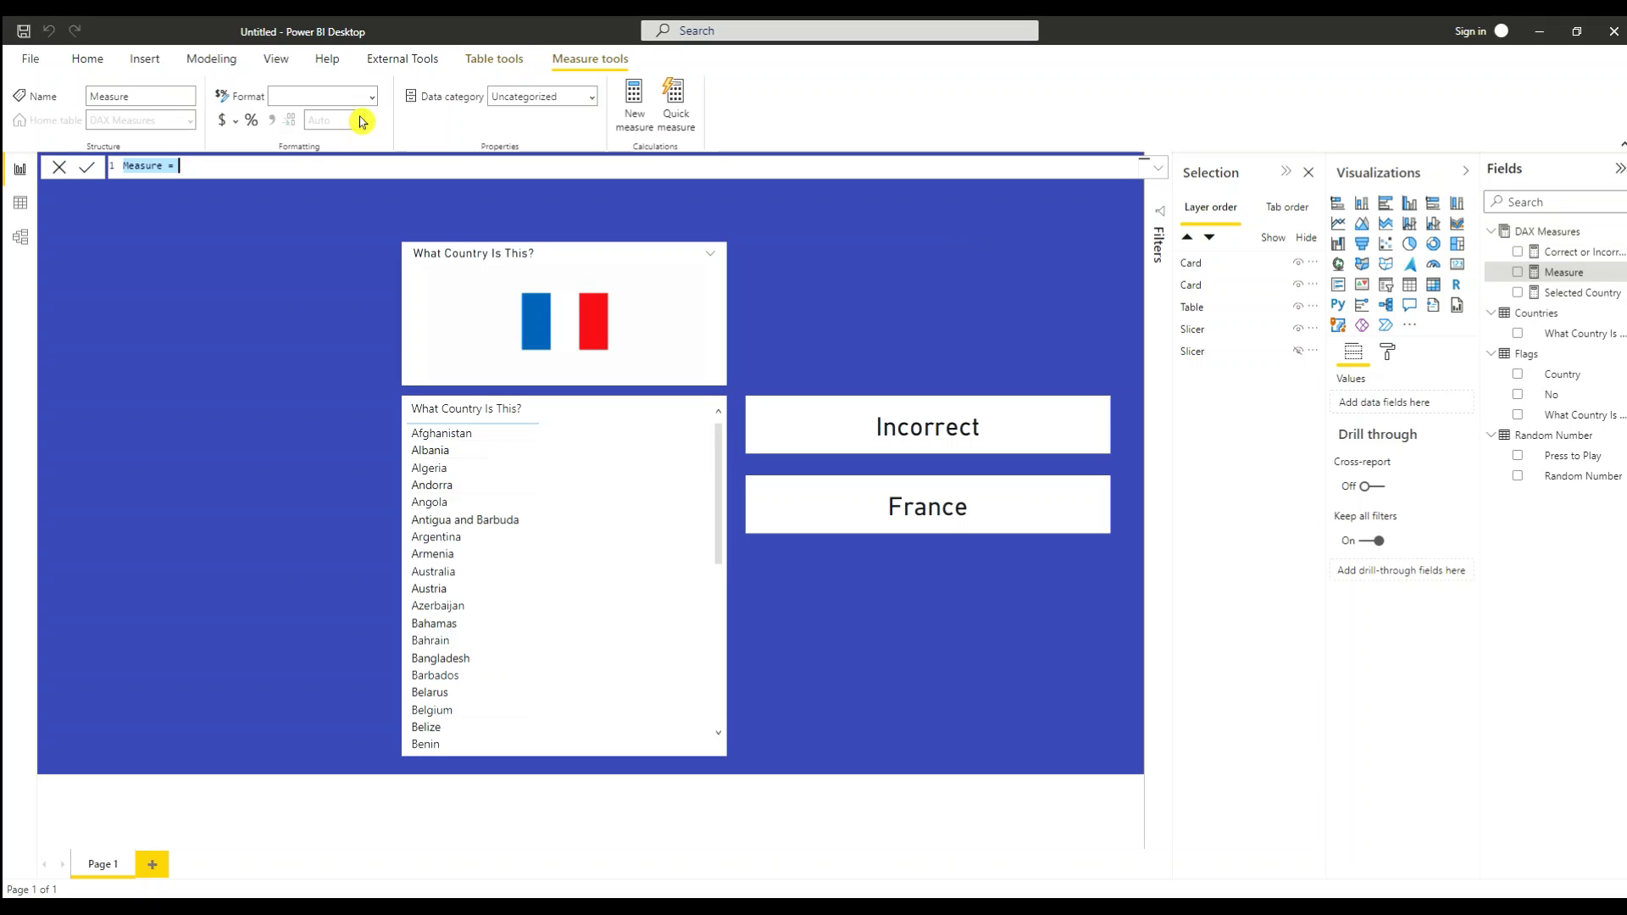
{"action": "key", "text": "ctrl+v"}
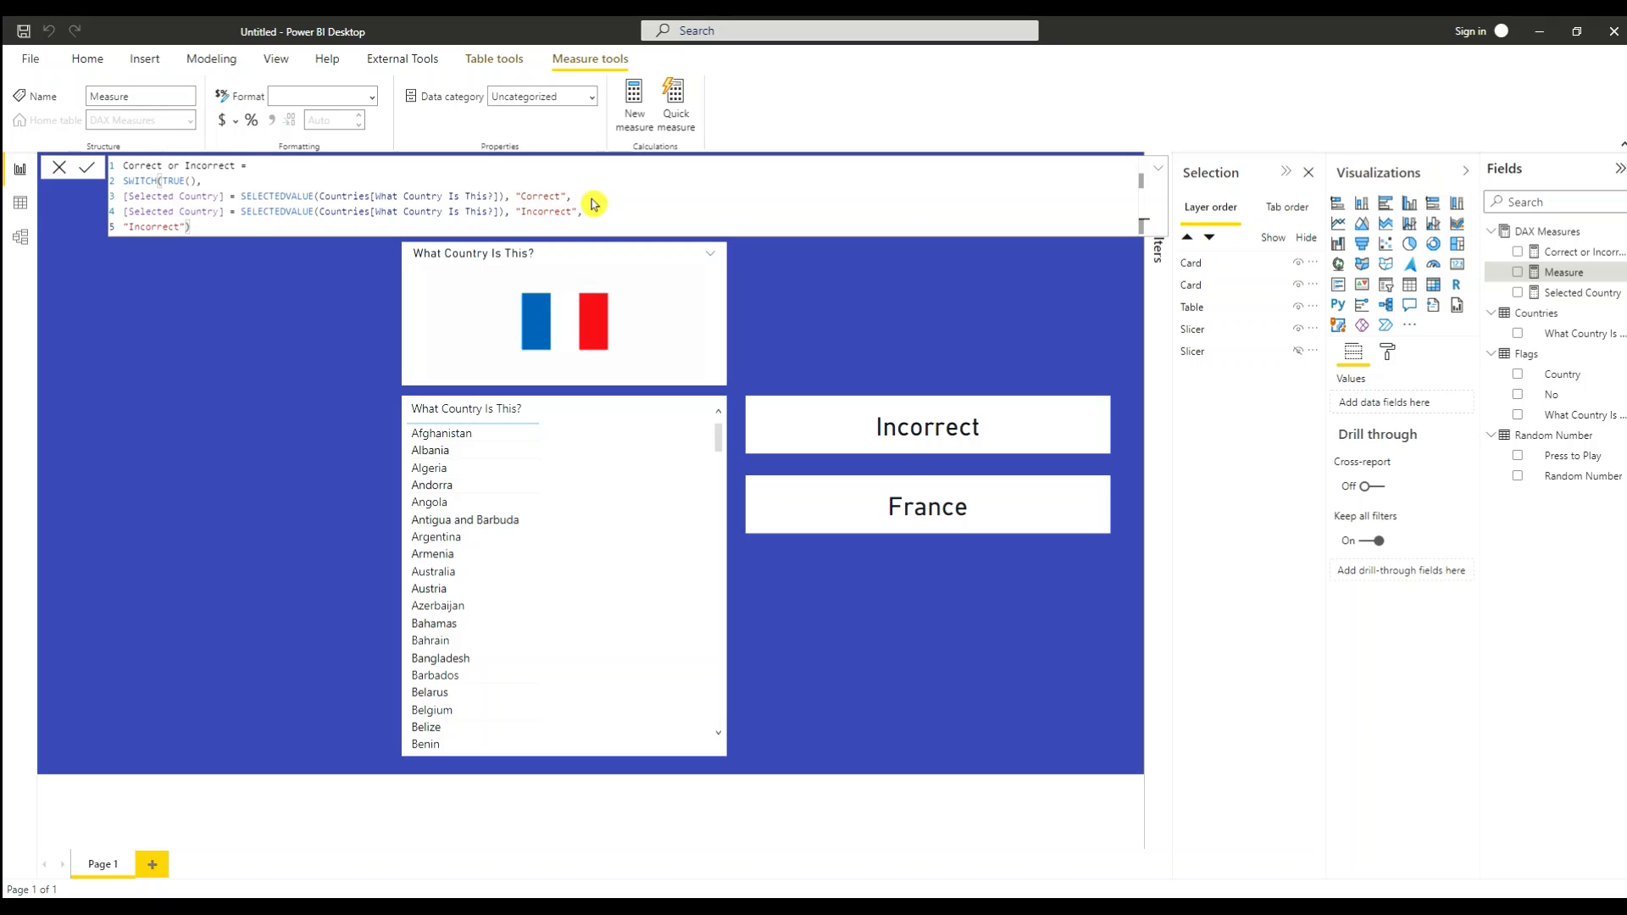
{"action": "left_click", "coordinate": [560, 197]}
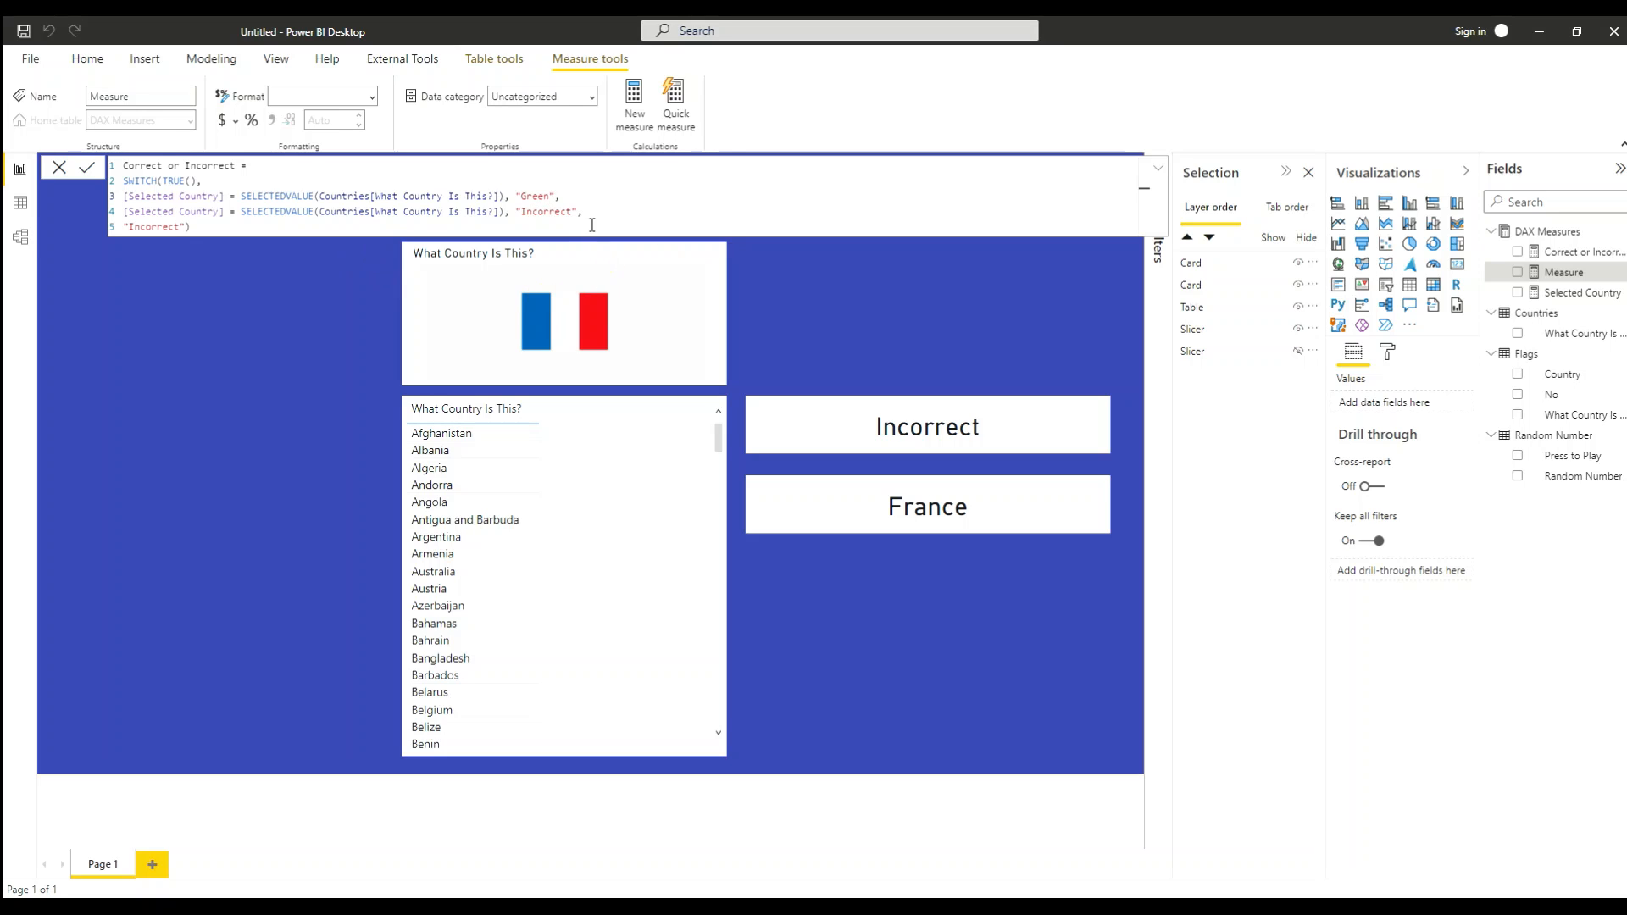
Step: Replace both "Incorrect" results in the new measure's SWITCH formula with "Red"
{"action": "left_click_drag", "start_coordinate": [546, 198], "coordinate": [526, 211]}
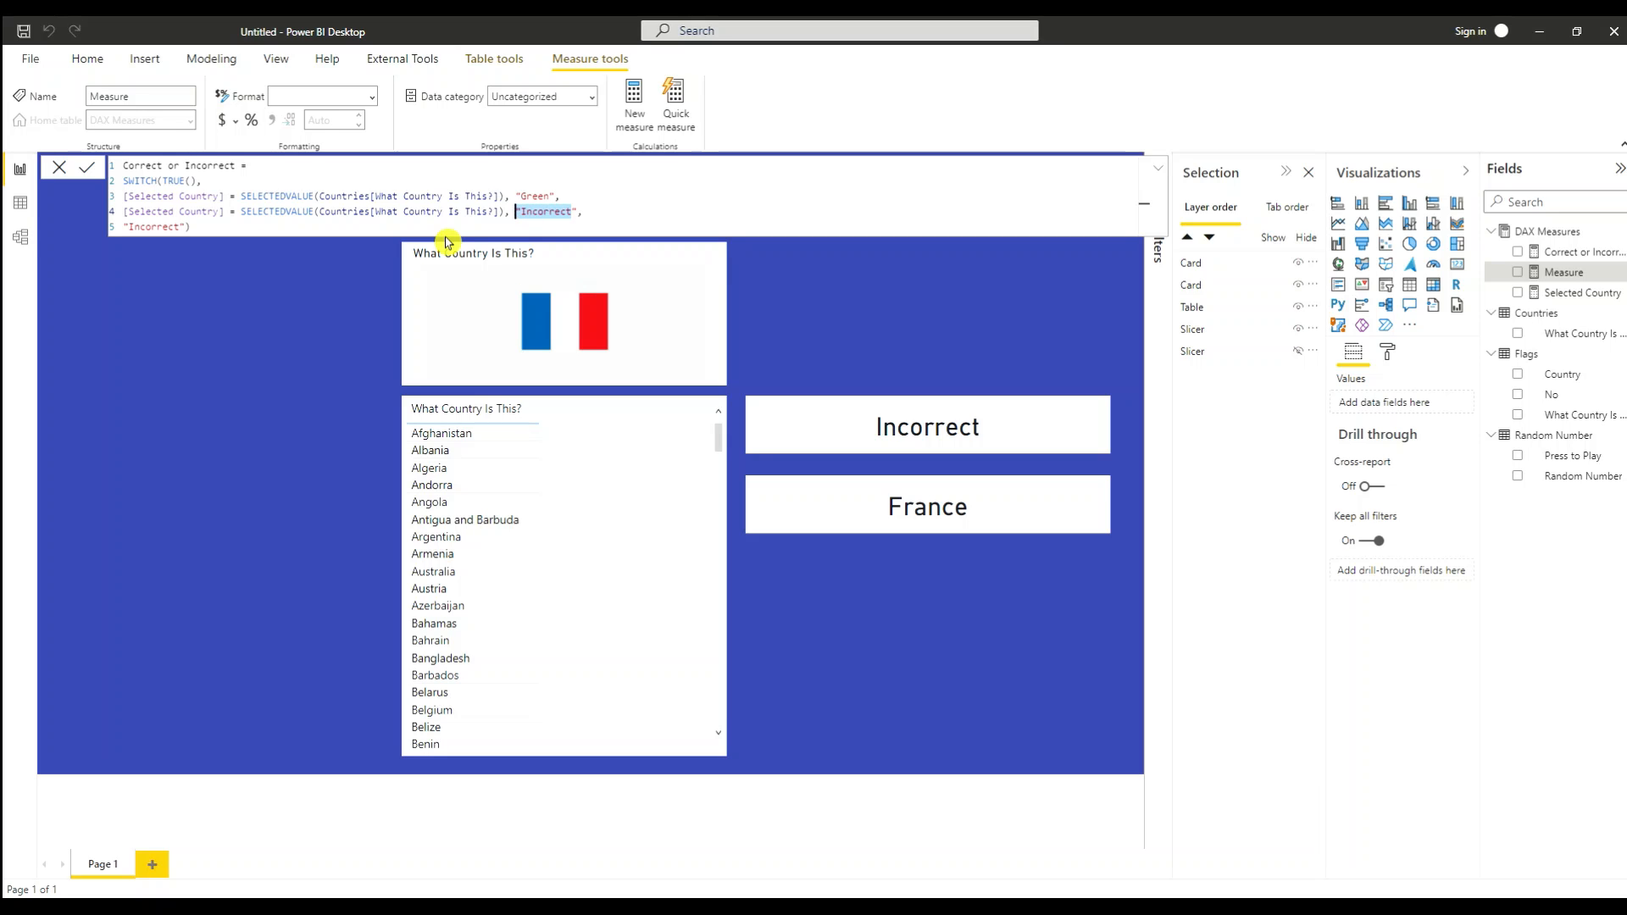
{"action": "key", "text": "BackSpace"}
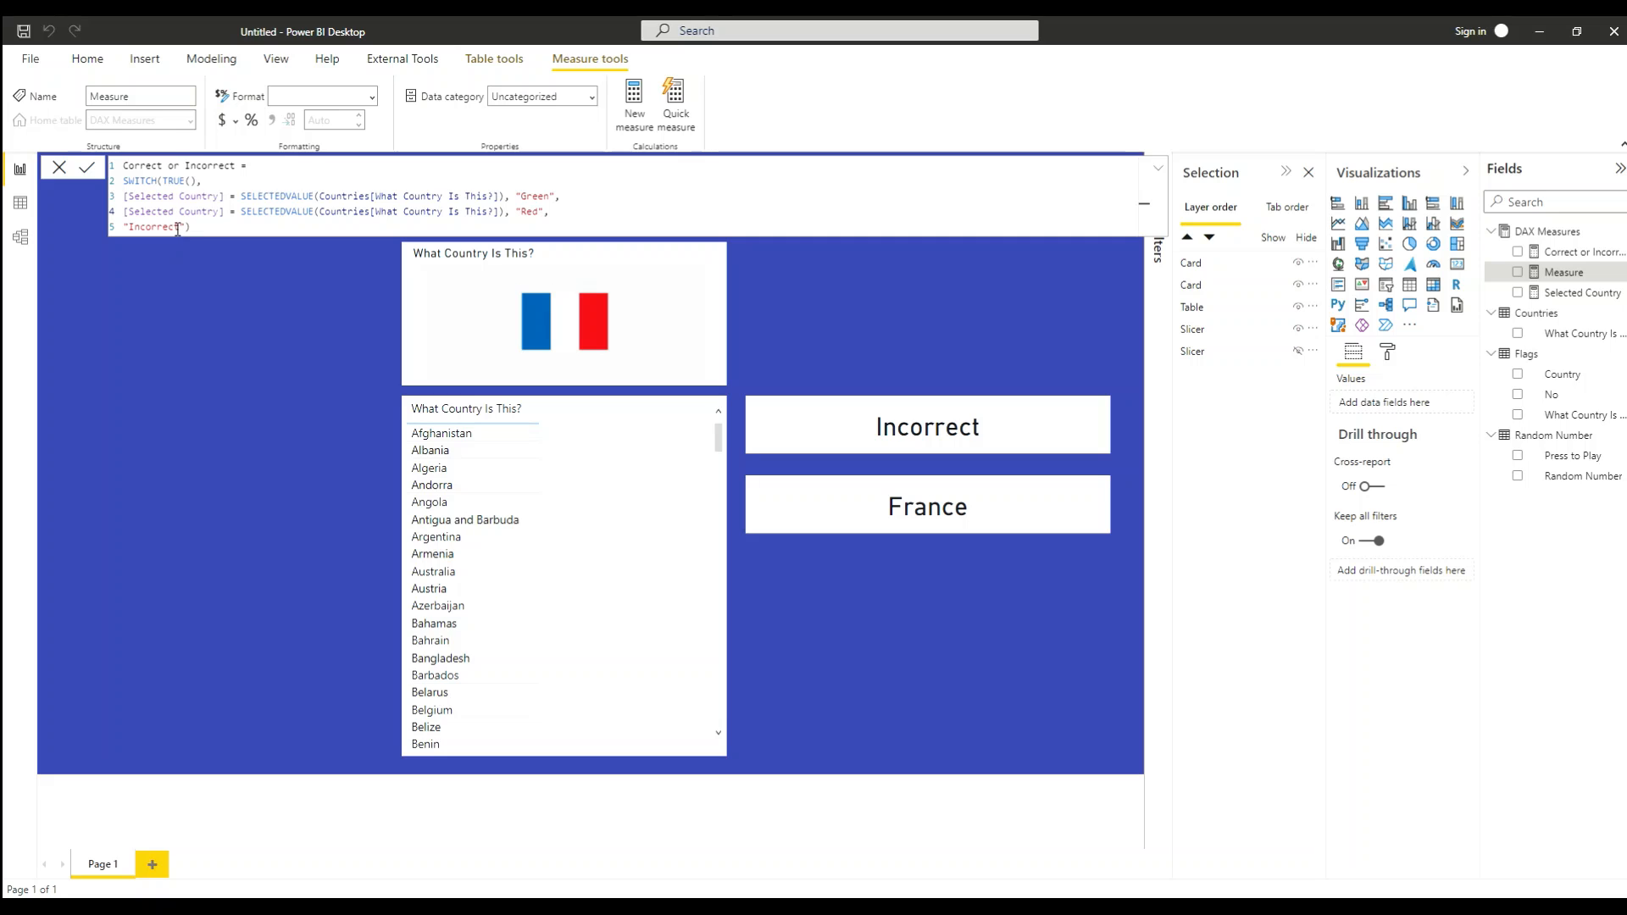
{"action": "left_click_drag", "start_coordinate": [180, 227], "coordinate": [133, 223]}
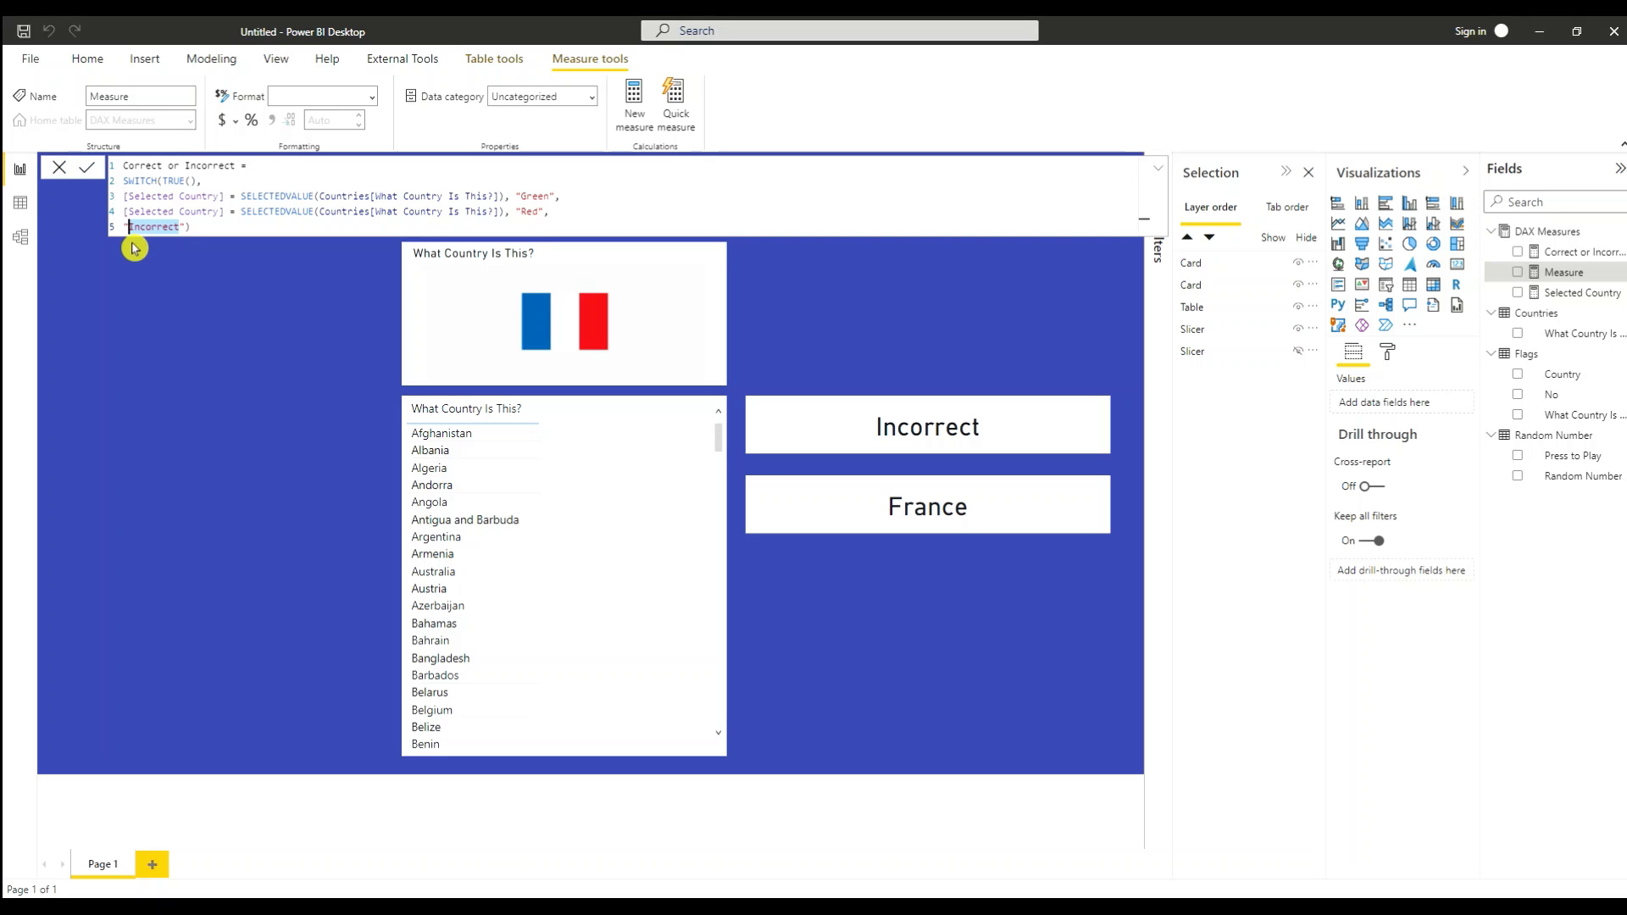
{"action": "type", "text": "Red"}
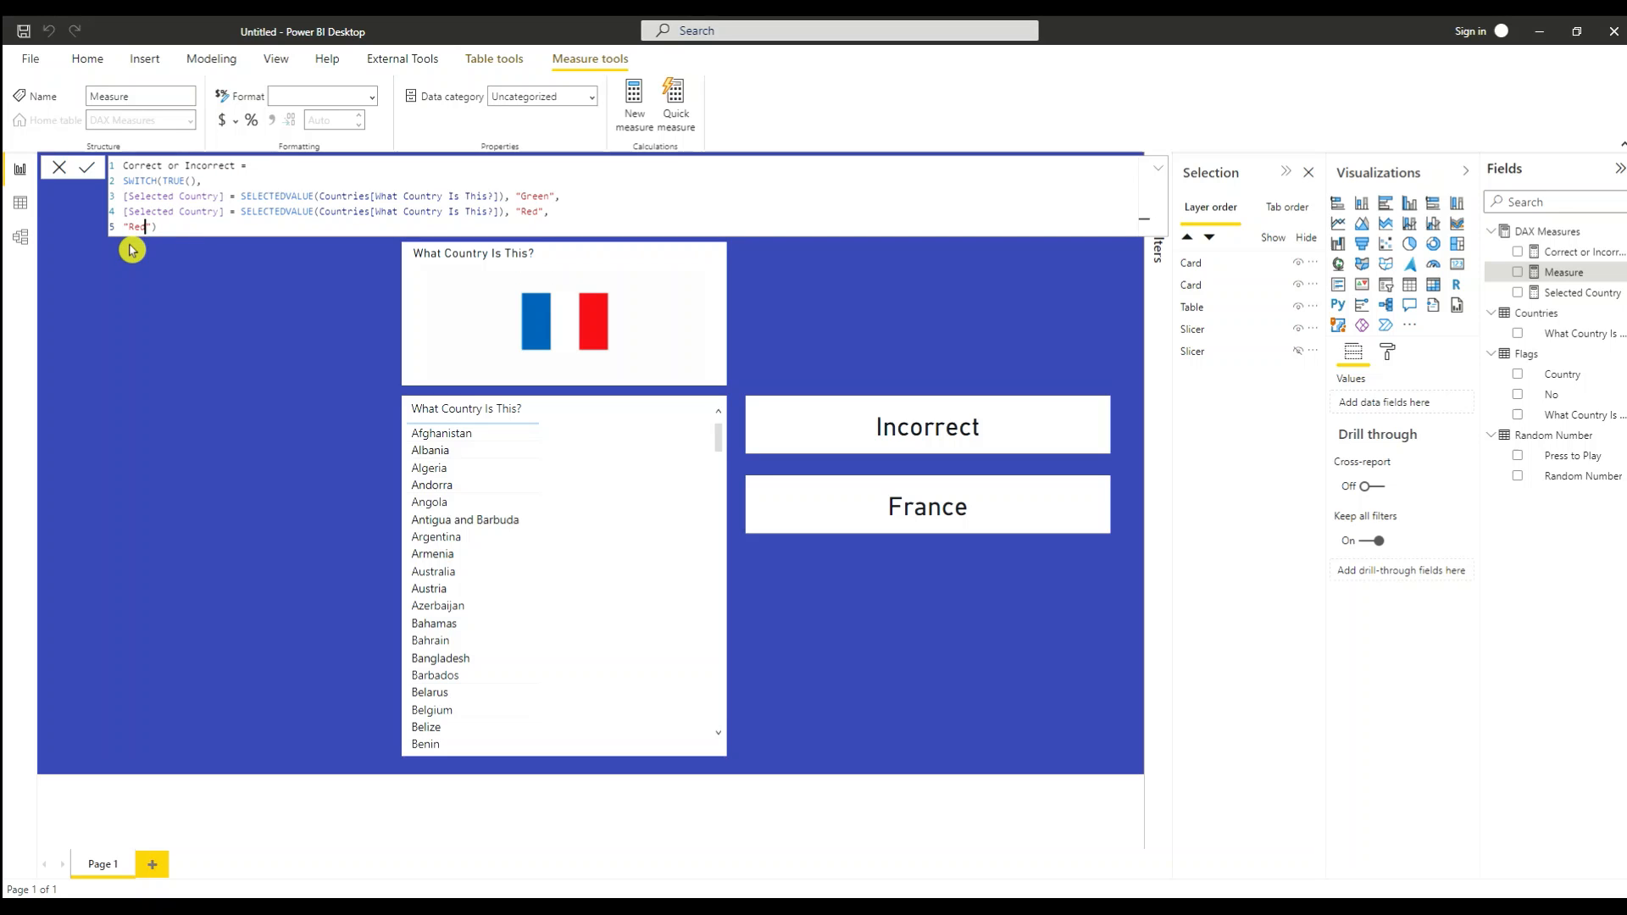
Step: Commit the new measure under the name Correct or Incorrect2
{"action": "left_click", "coordinate": [87, 168]}
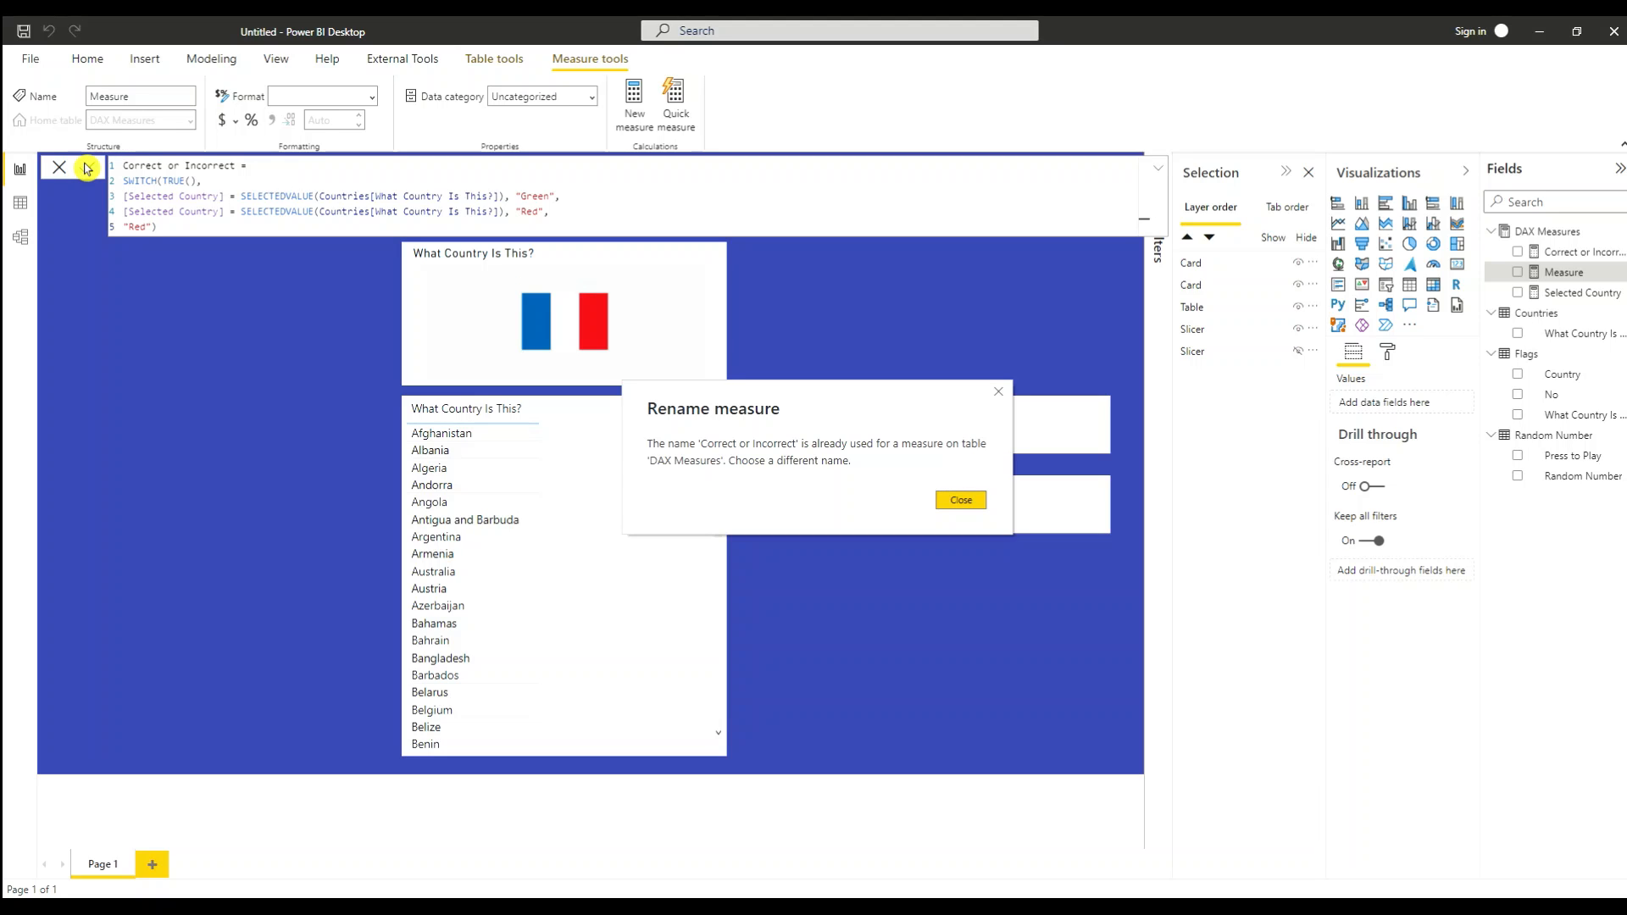
{"action": "left_click", "coordinate": [957, 500]}
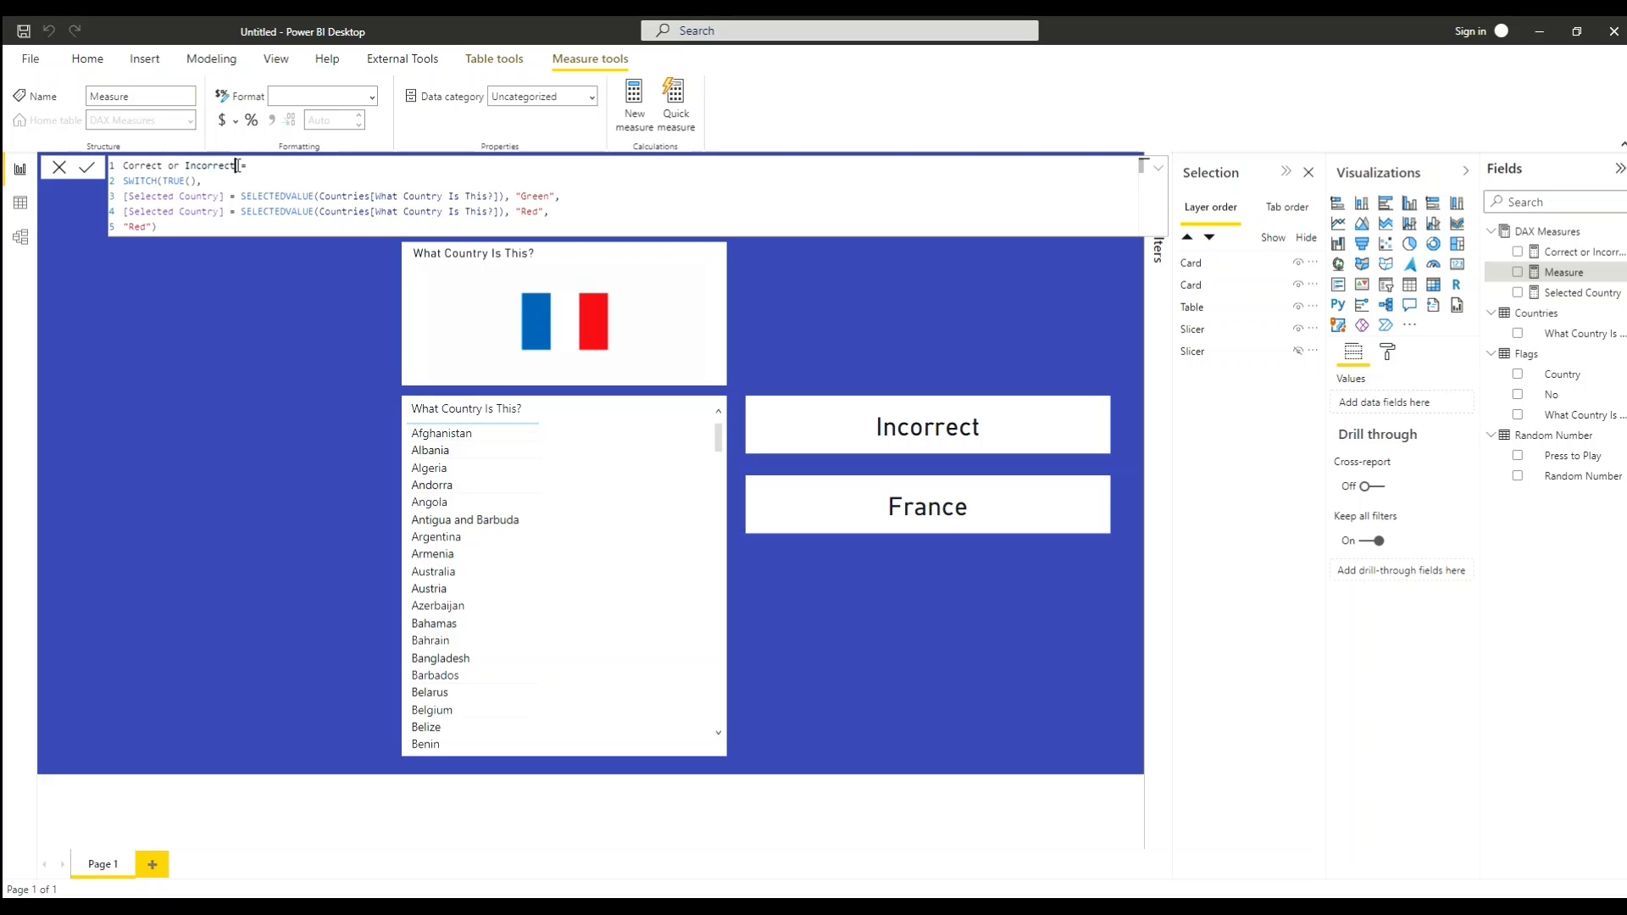
{"action": "type", "text": "1"}
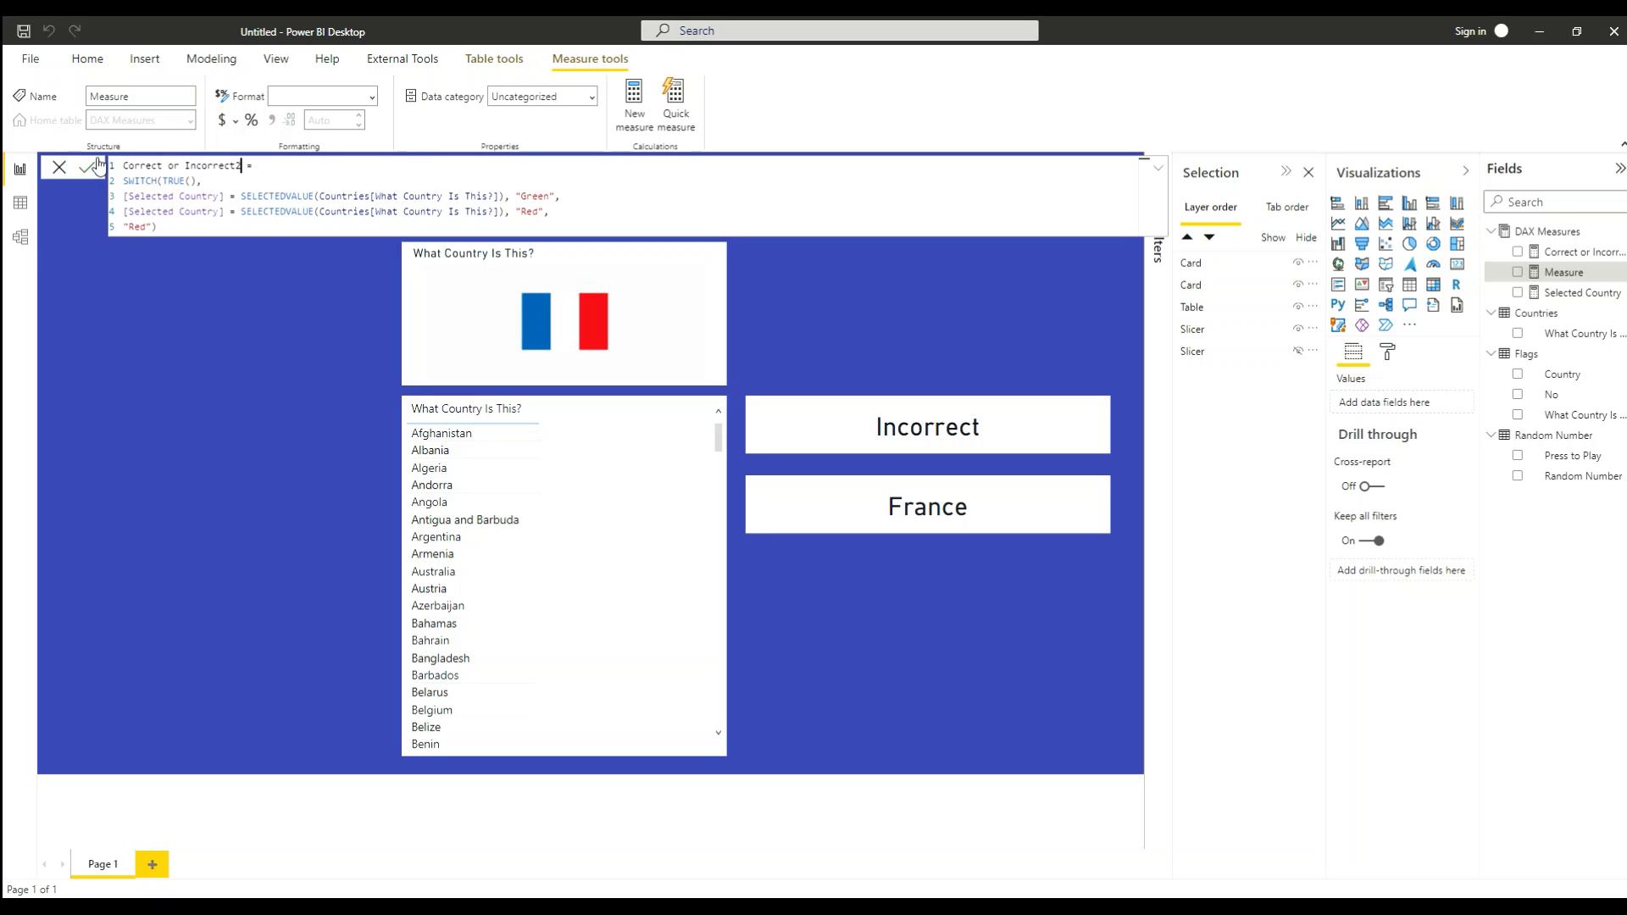
{"action": "left_click", "coordinate": [94, 166]}
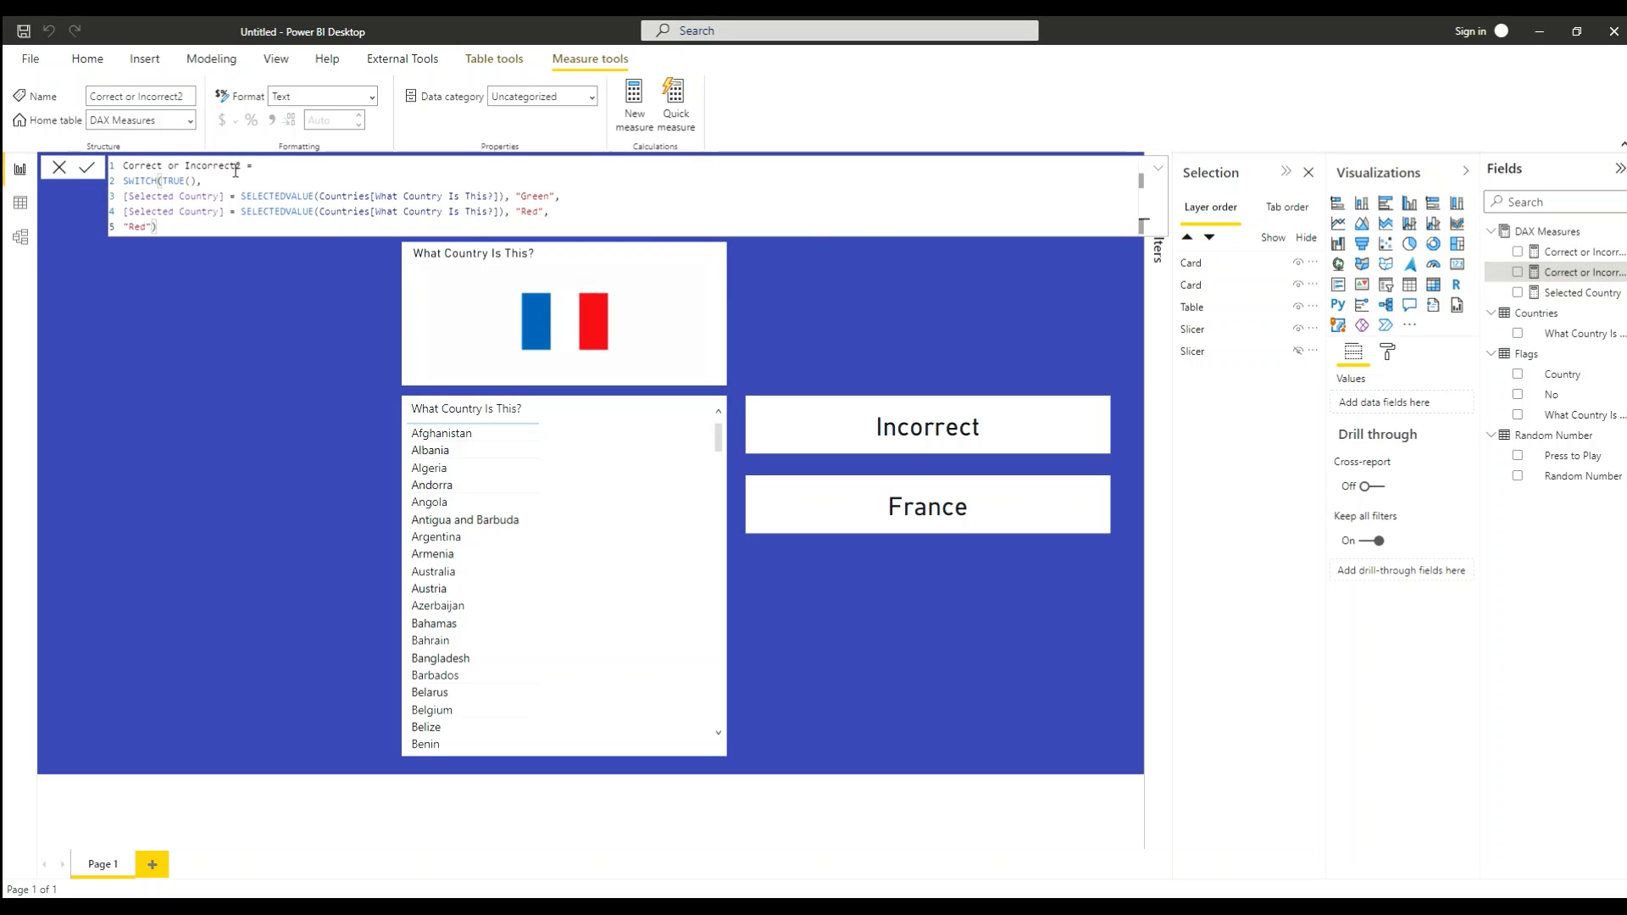
Step: Rename the new measure to Back Color, commit it and close the formula editor
{"action": "left_click_drag", "start_coordinate": [241, 167], "coordinate": [114, 168]}
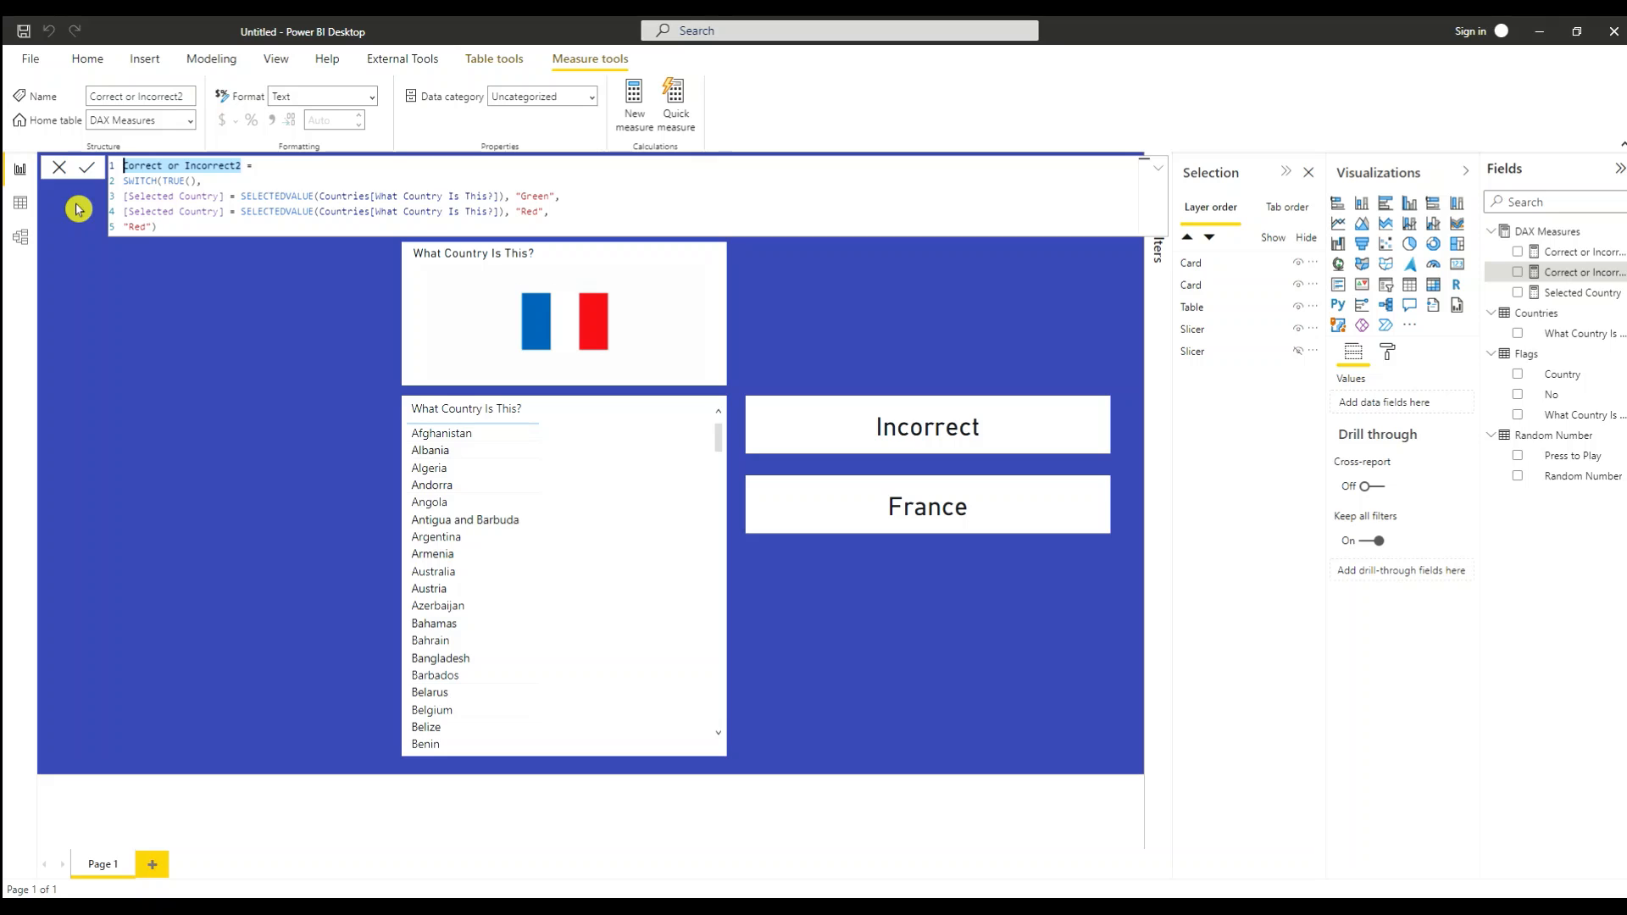
{"action": "type", "text": "Back Color"}
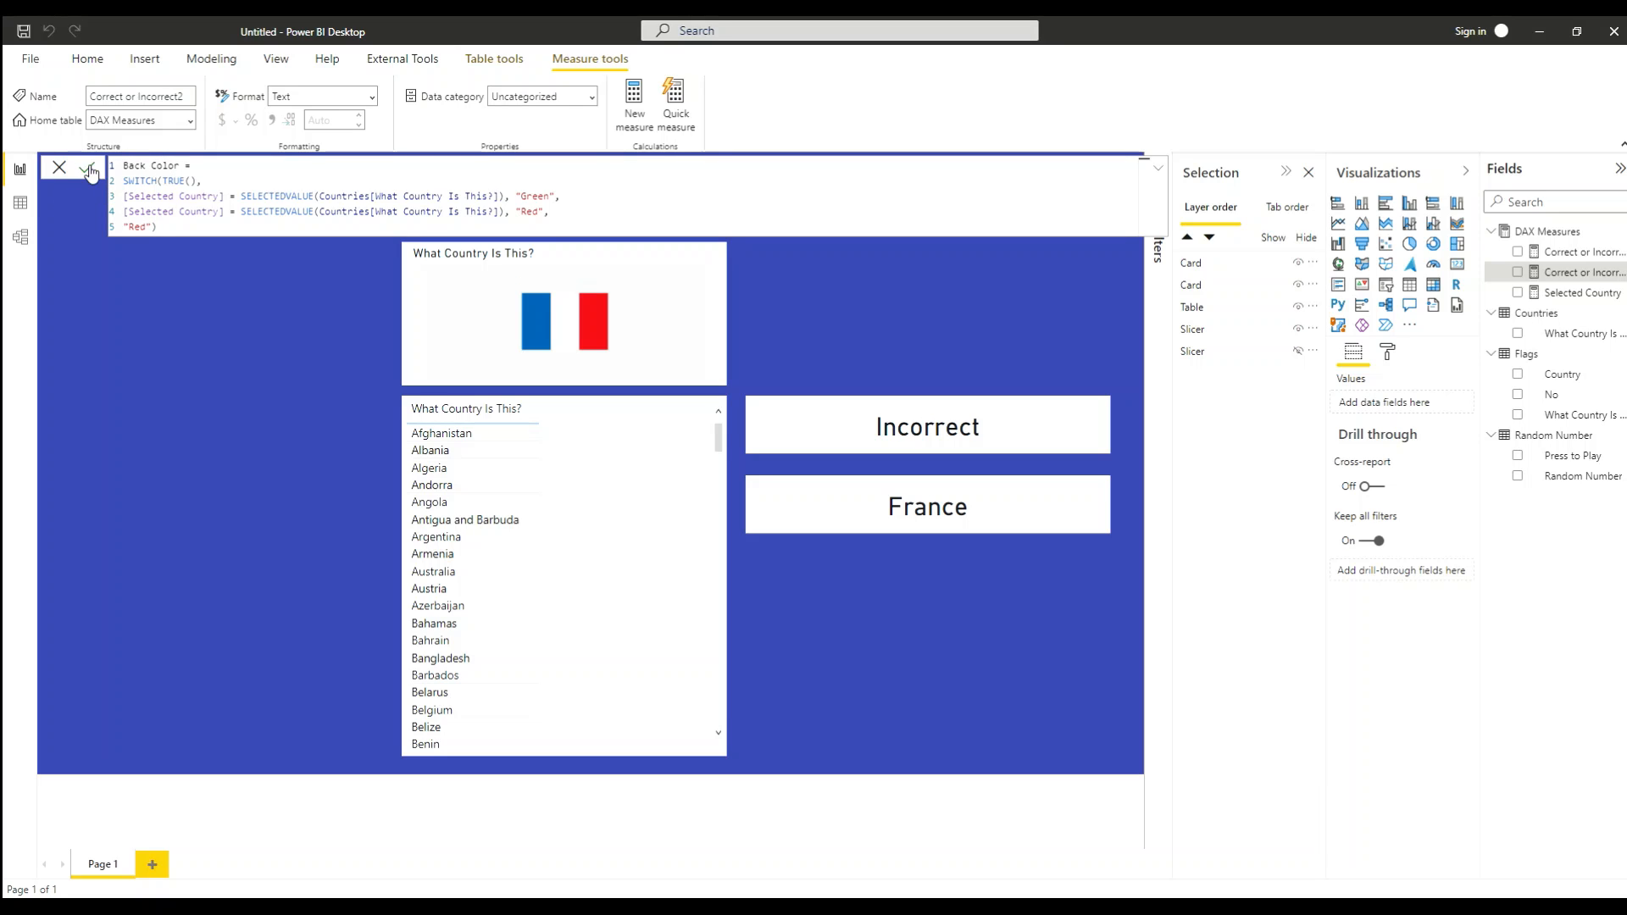
{"action": "left_click", "coordinate": [92, 169]}
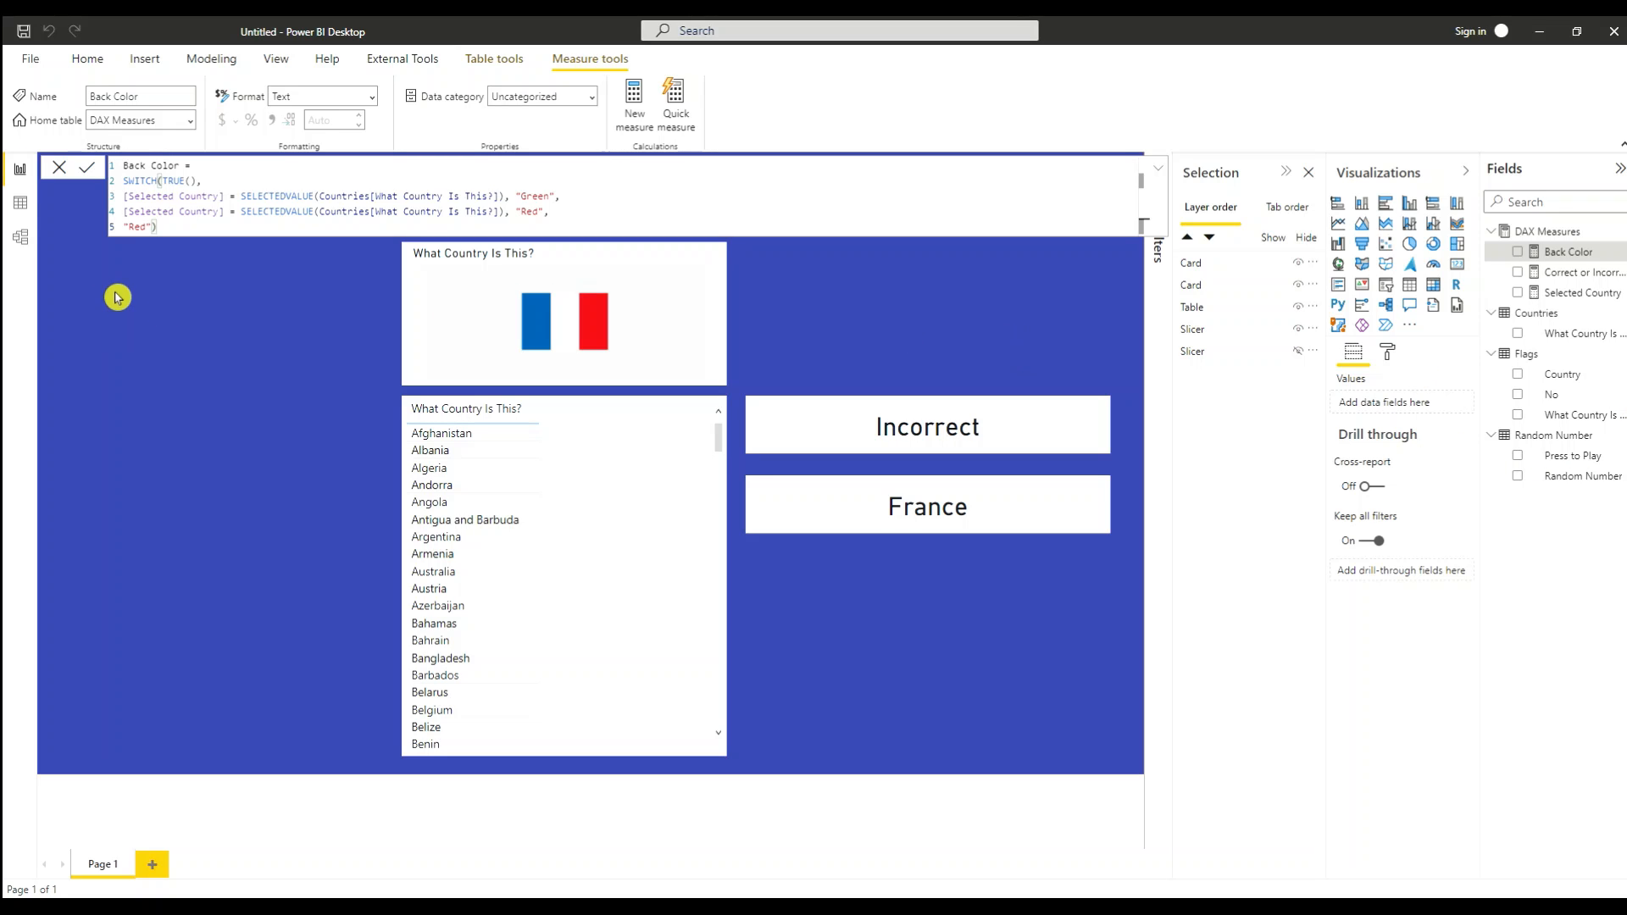
{"action": "left_click", "coordinate": [59, 167]}
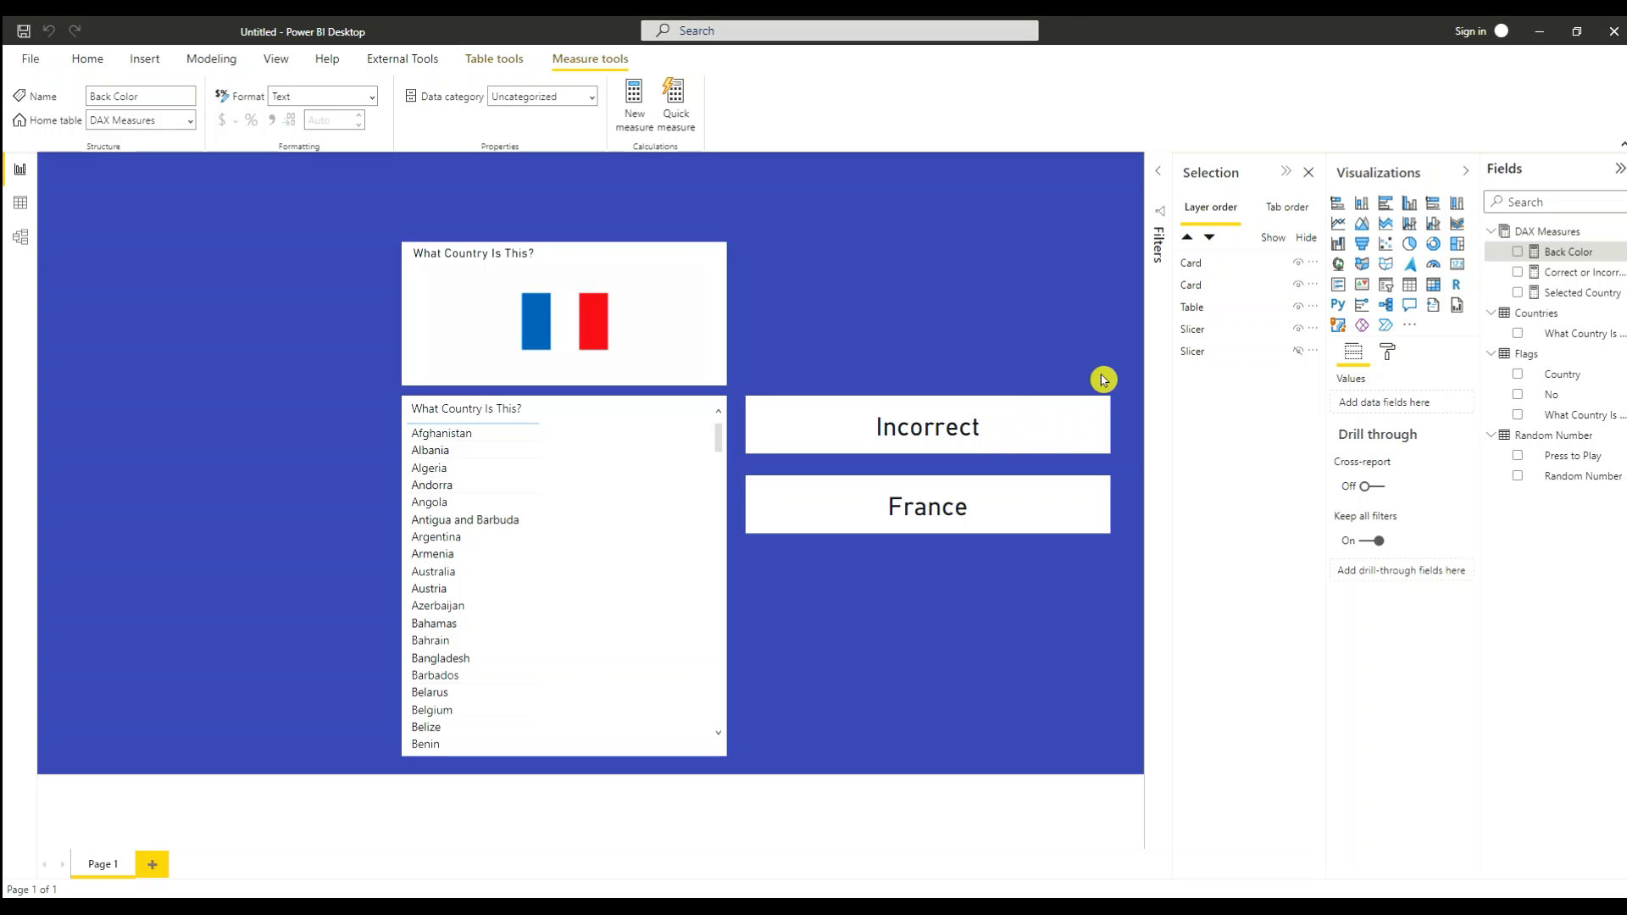
Step: Set the Correct or Incorrect card's background color conditionally, using the Field value format style based on the Back Color measure
{"action": "left_click", "coordinate": [1013, 414]}
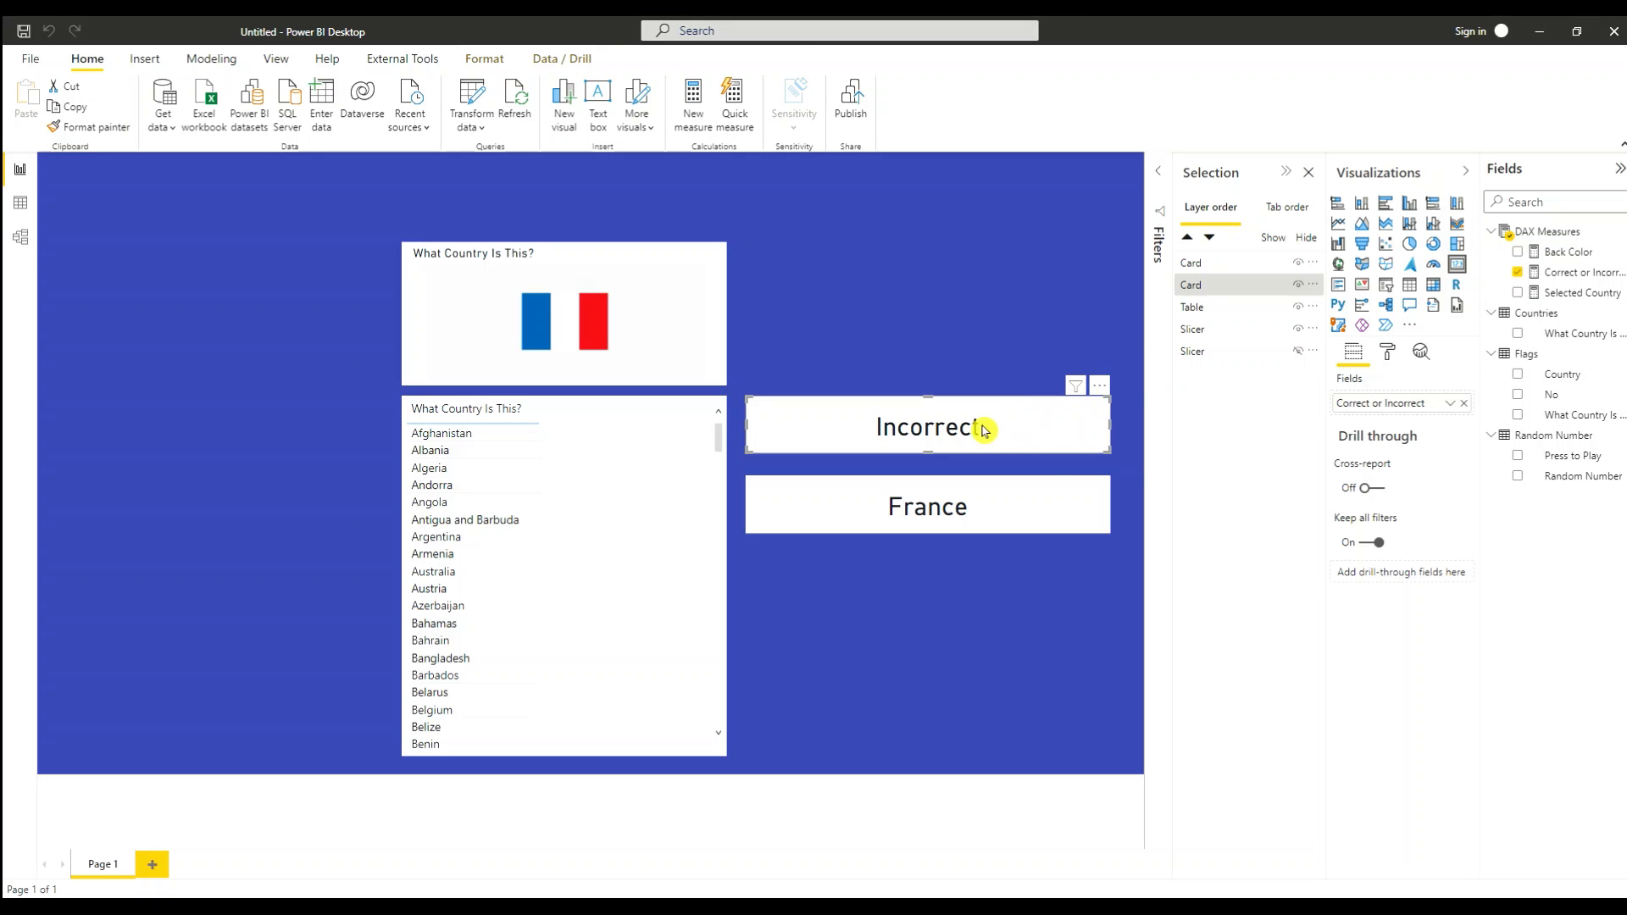
{"action": "left_click", "coordinate": [1388, 353]}
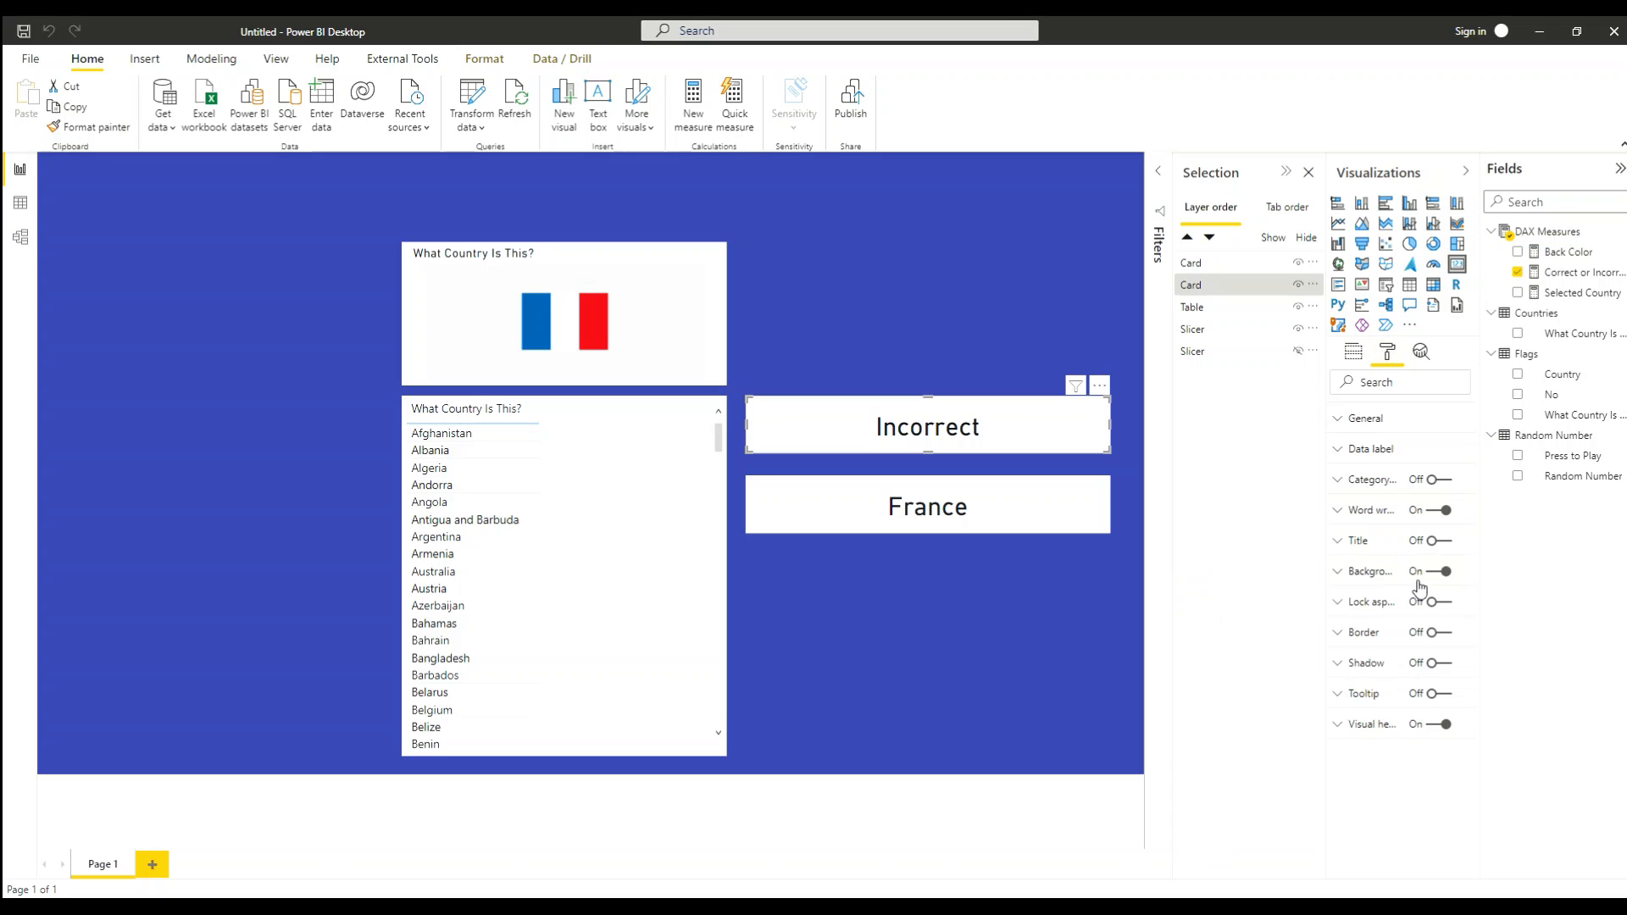
{"action": "left_click", "coordinate": [1345, 575]}
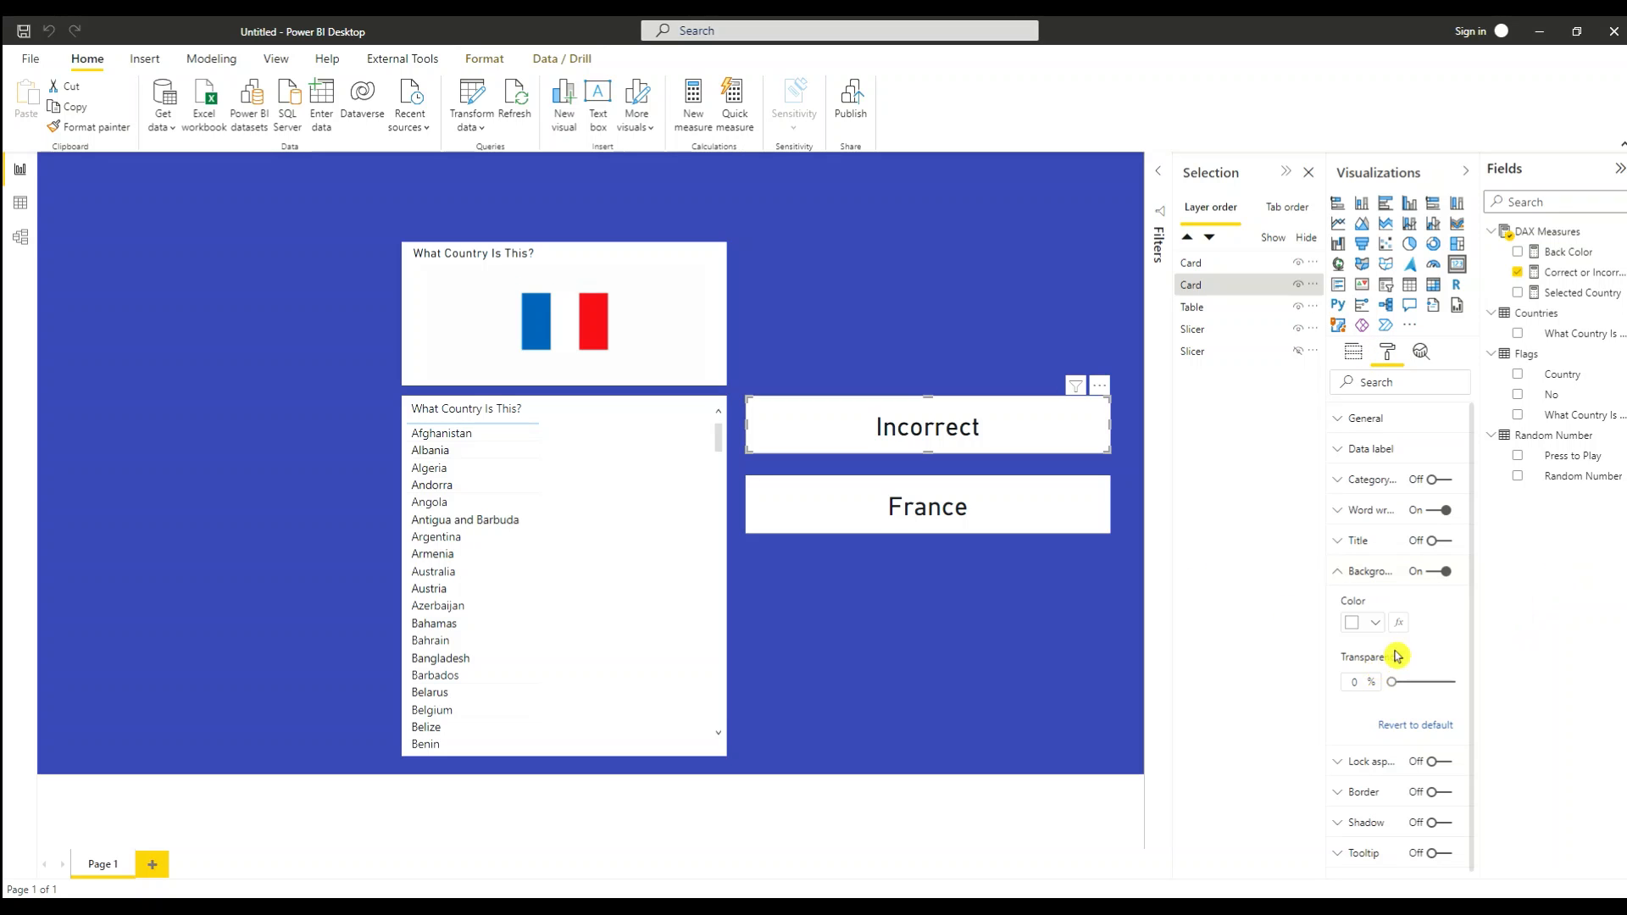
{"action": "left_click", "coordinate": [1400, 627]}
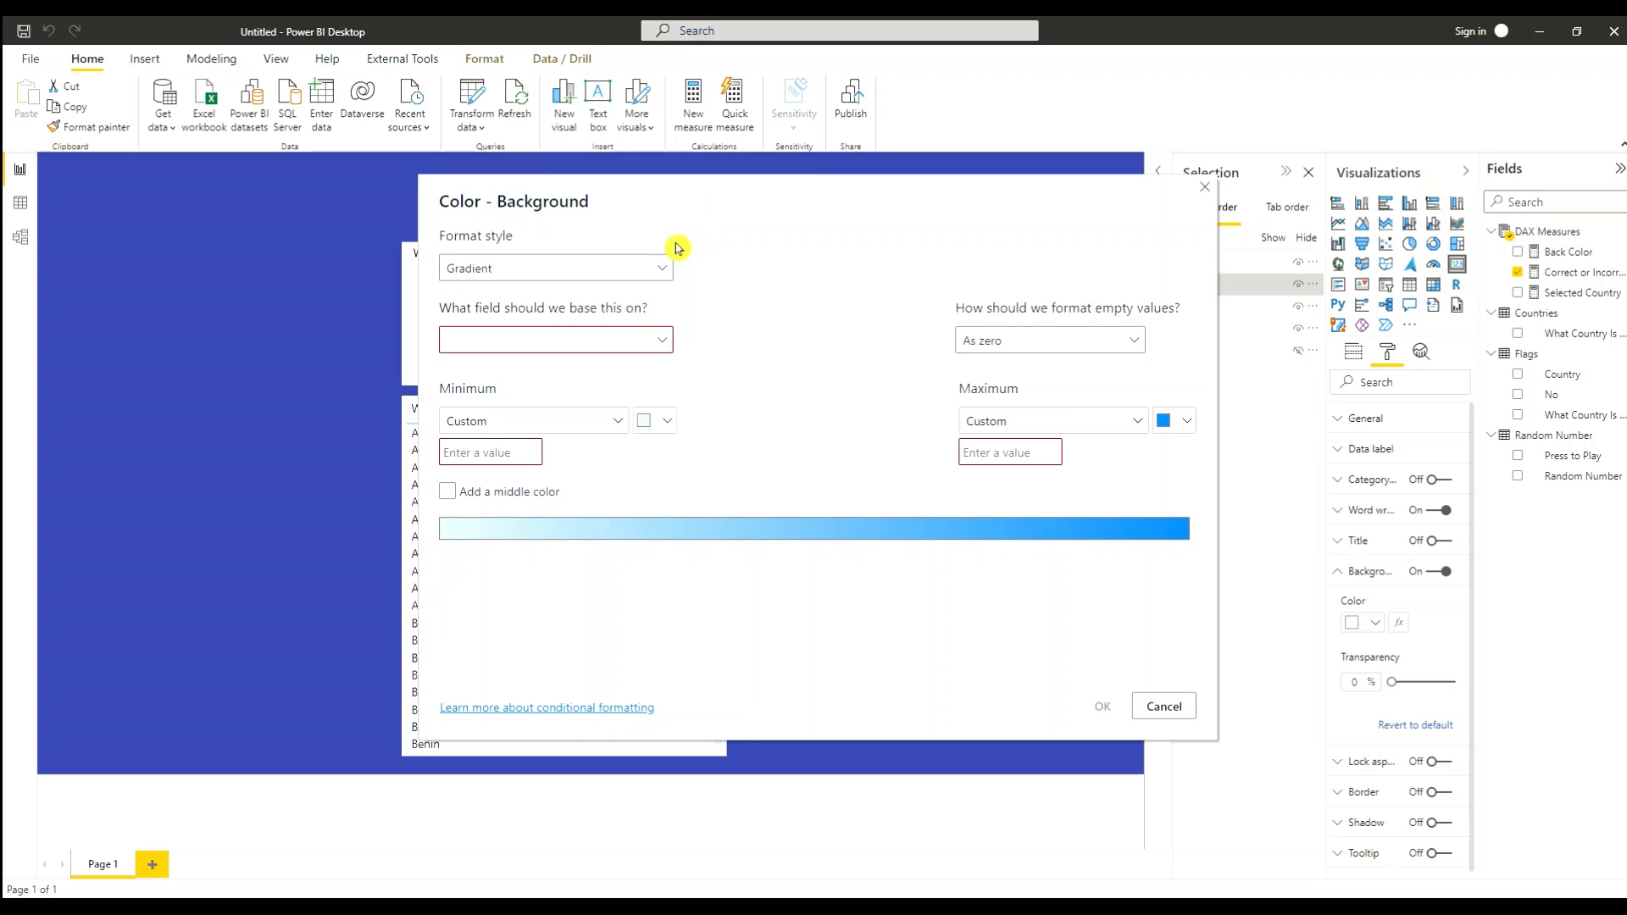
{"action": "left_click", "coordinate": [662, 270]}
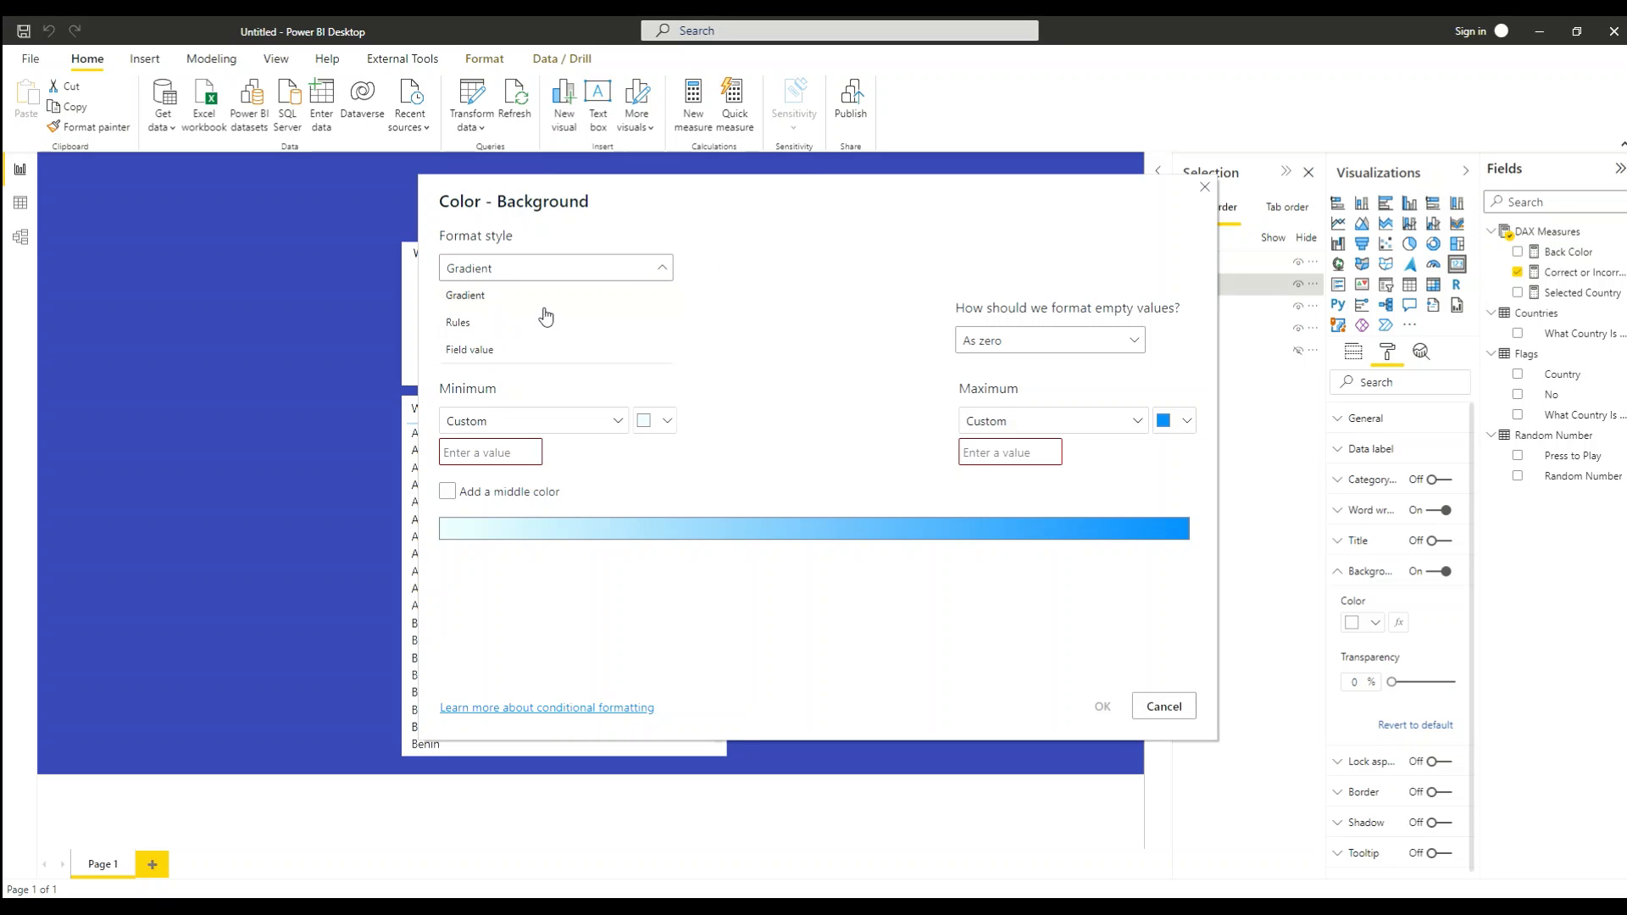
{"action": "left_click", "coordinate": [493, 350]}
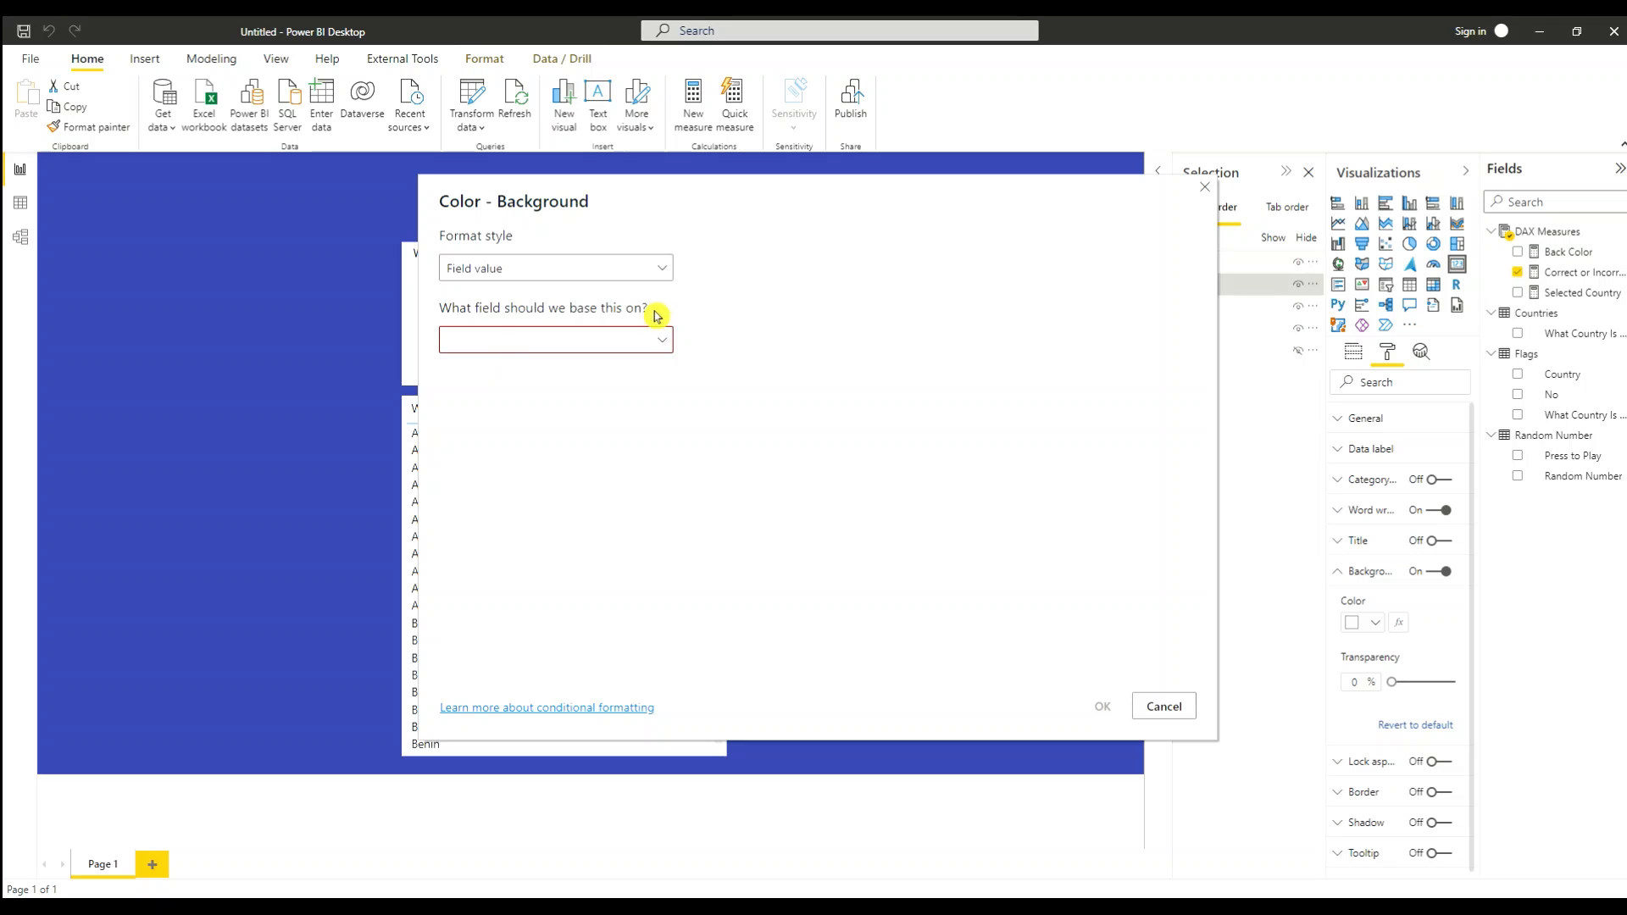
{"action": "left_click", "coordinate": [662, 340]}
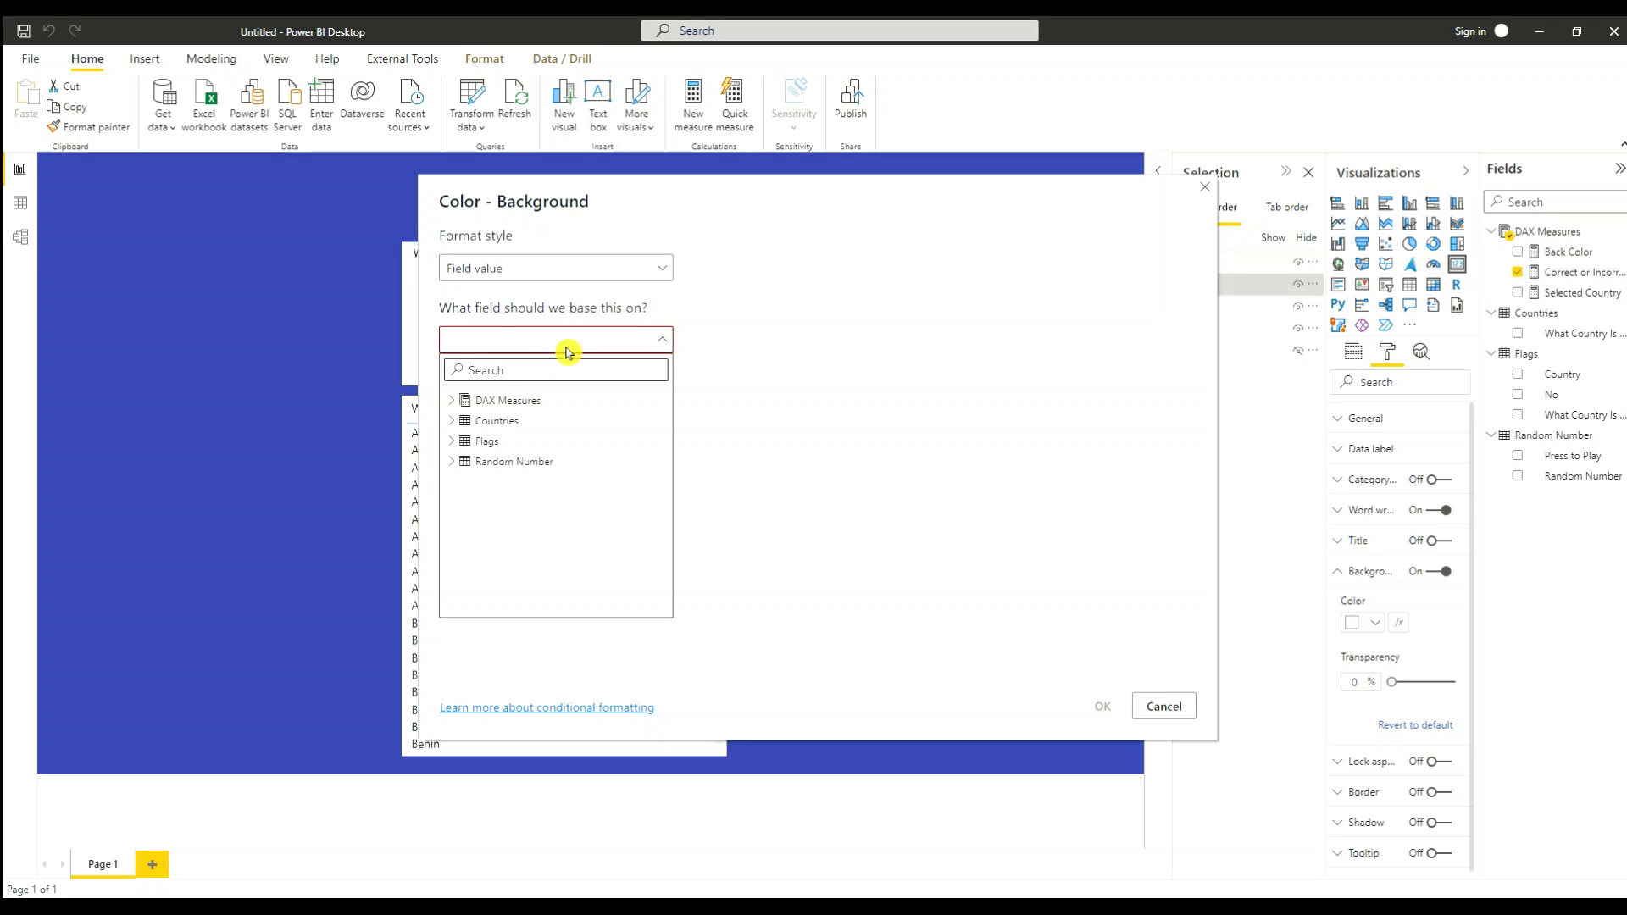
{"action": "left_click", "coordinate": [450, 402]}
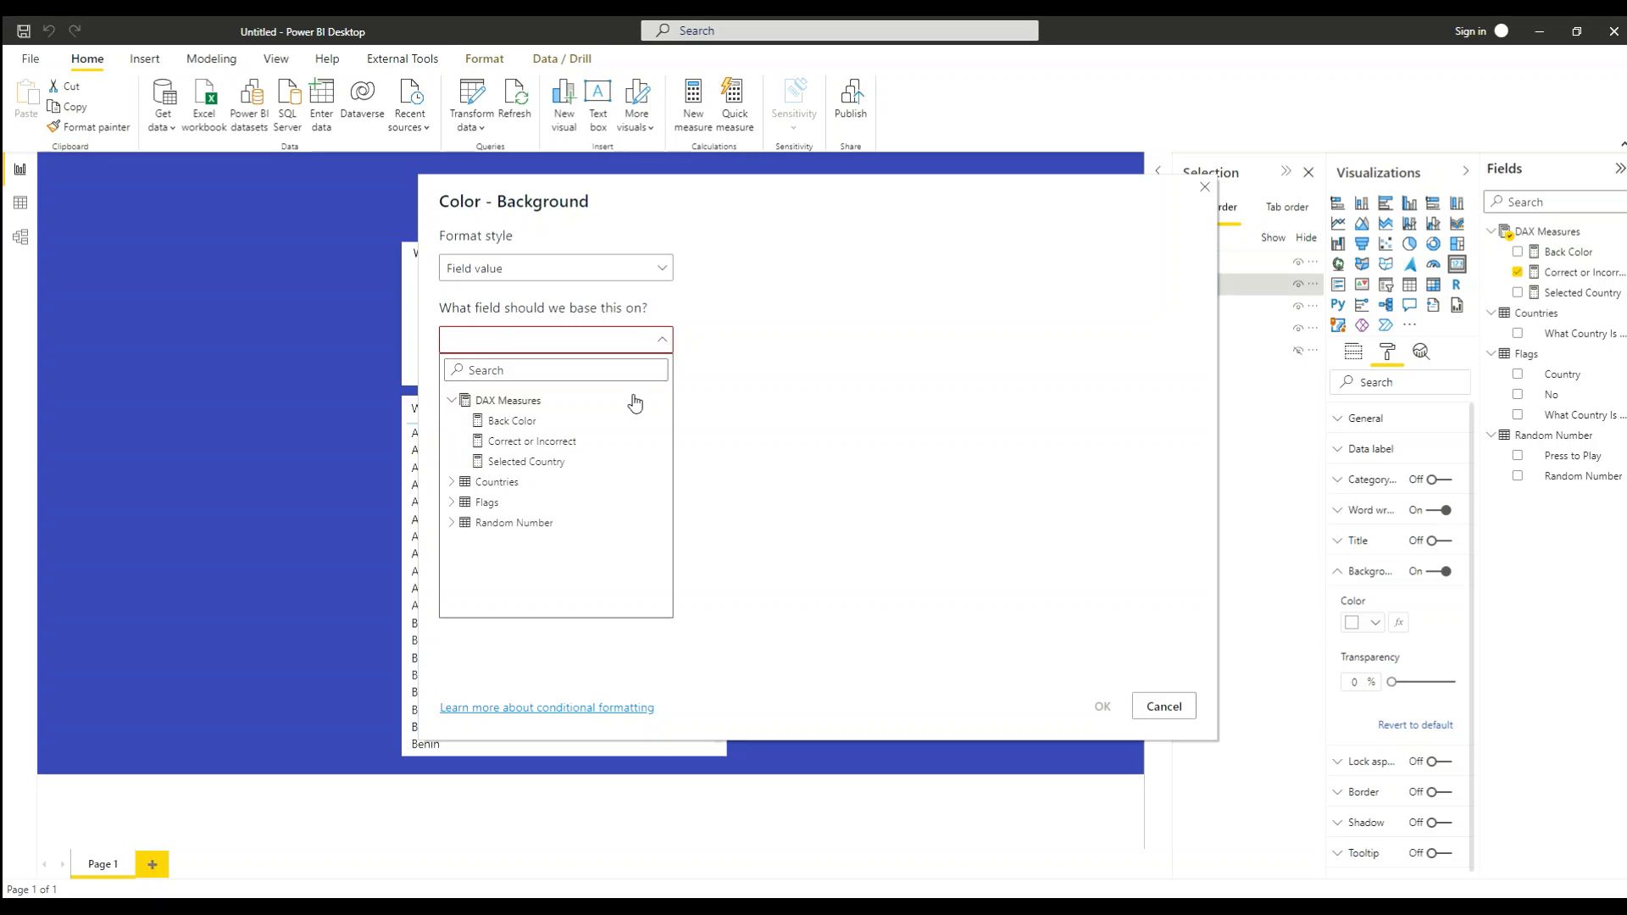
{"action": "left_click", "coordinate": [545, 420]}
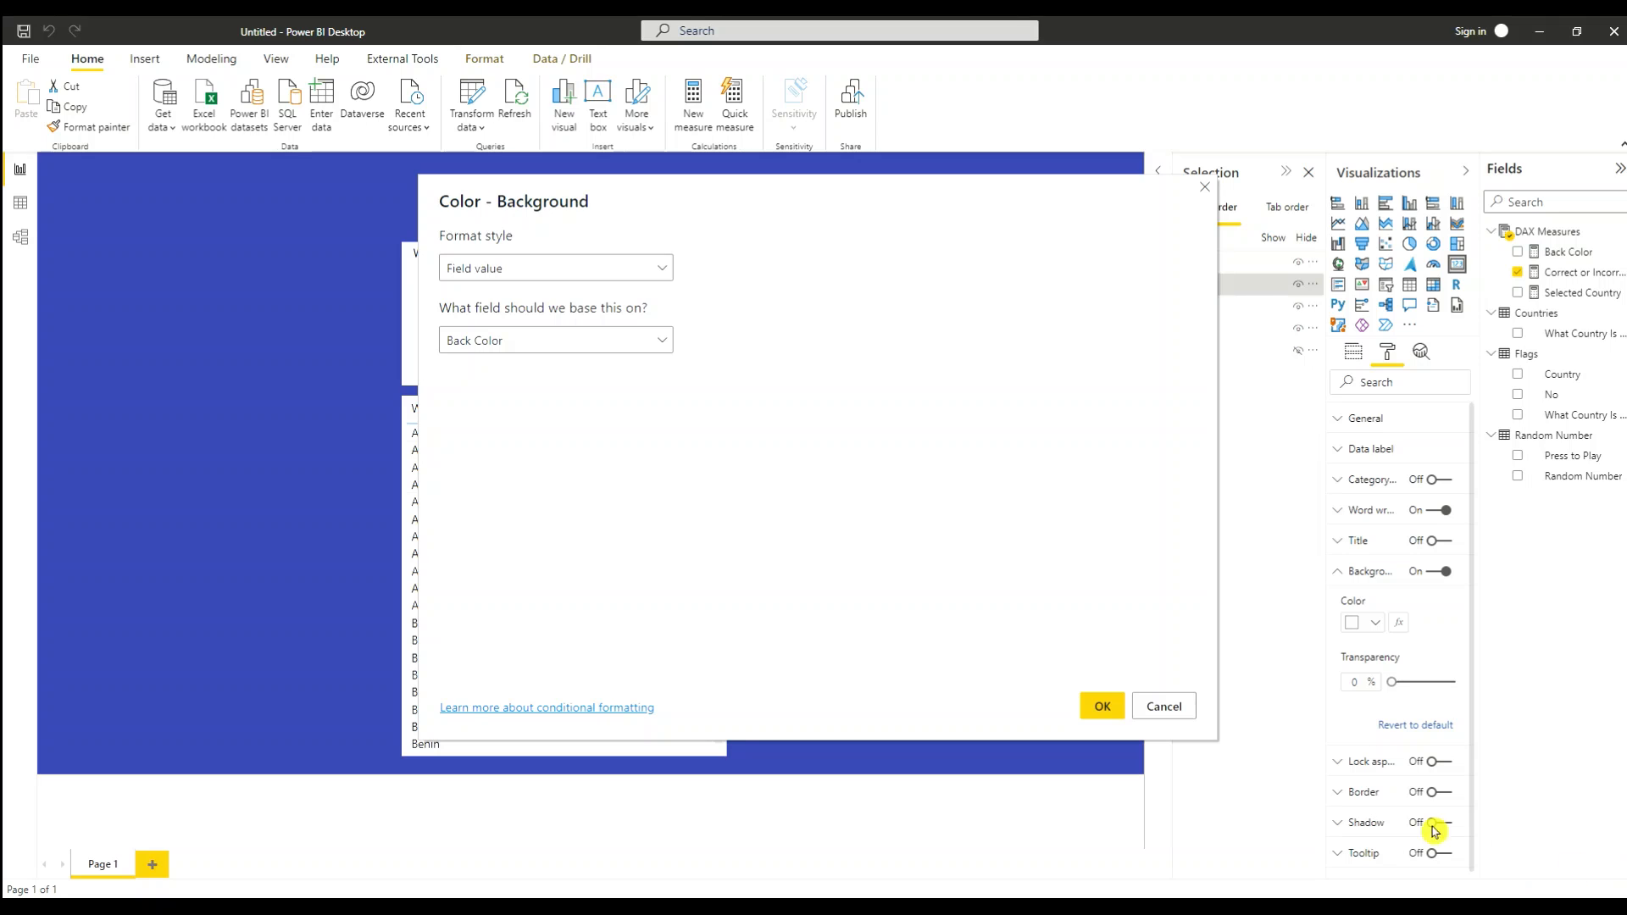
{"action": "left_click", "coordinate": [1101, 706]}
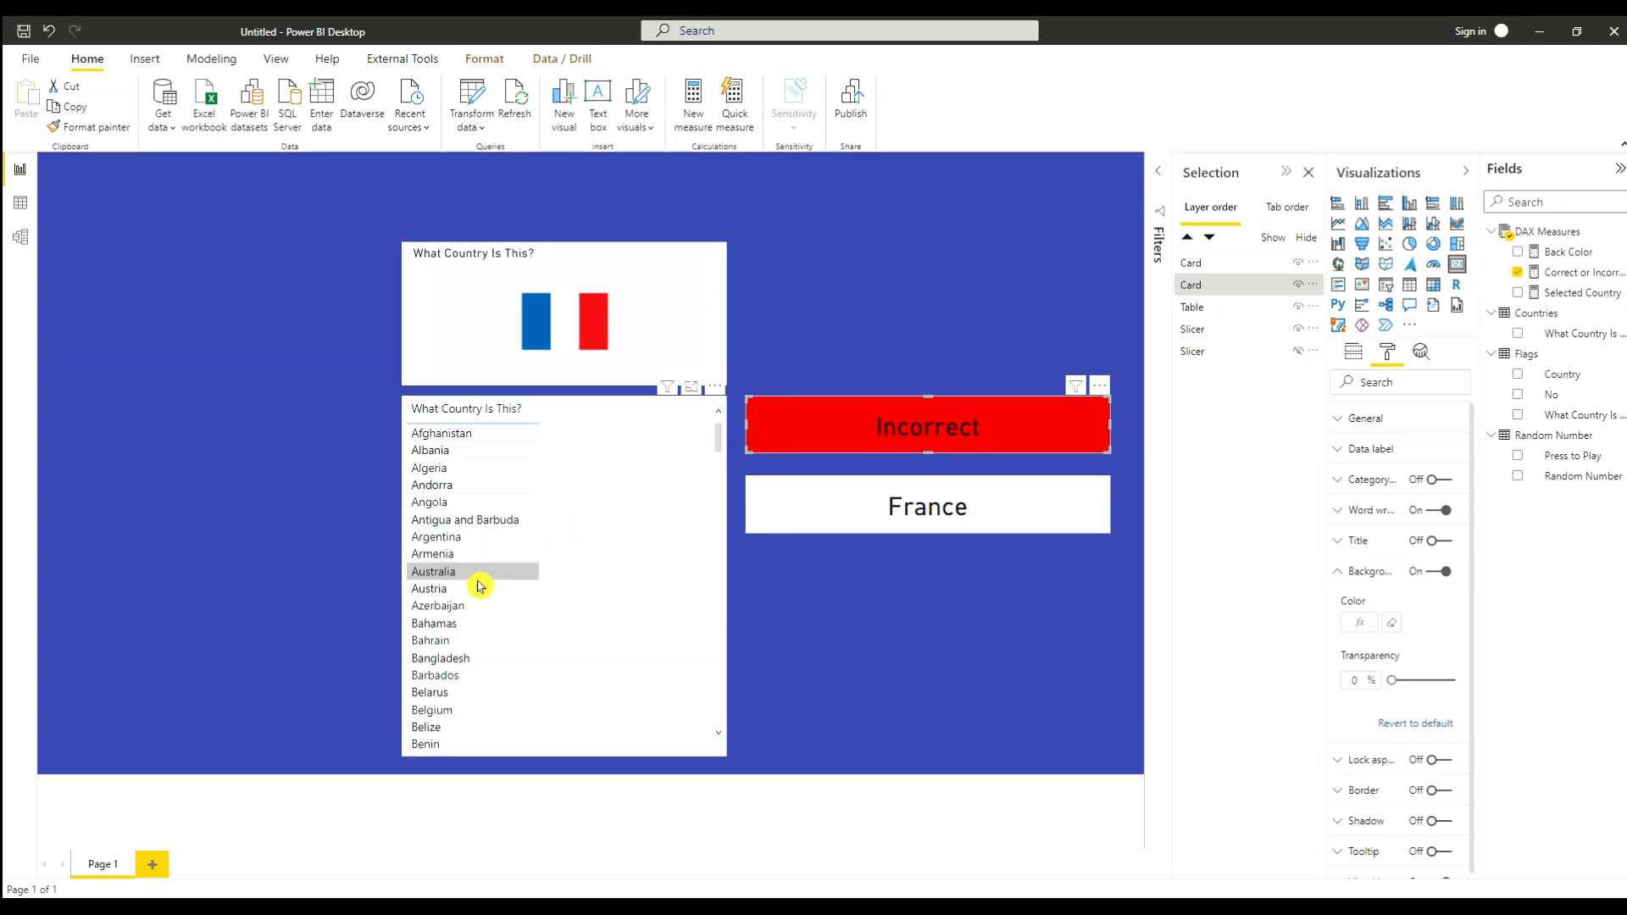
Step: Test the card's background color by choosing France, Ghana and Germany in the countries table, and clear the selection
{"action": "scroll", "coordinate": [478, 584], "scroll_direction": "down", "scroll_amount": 15}
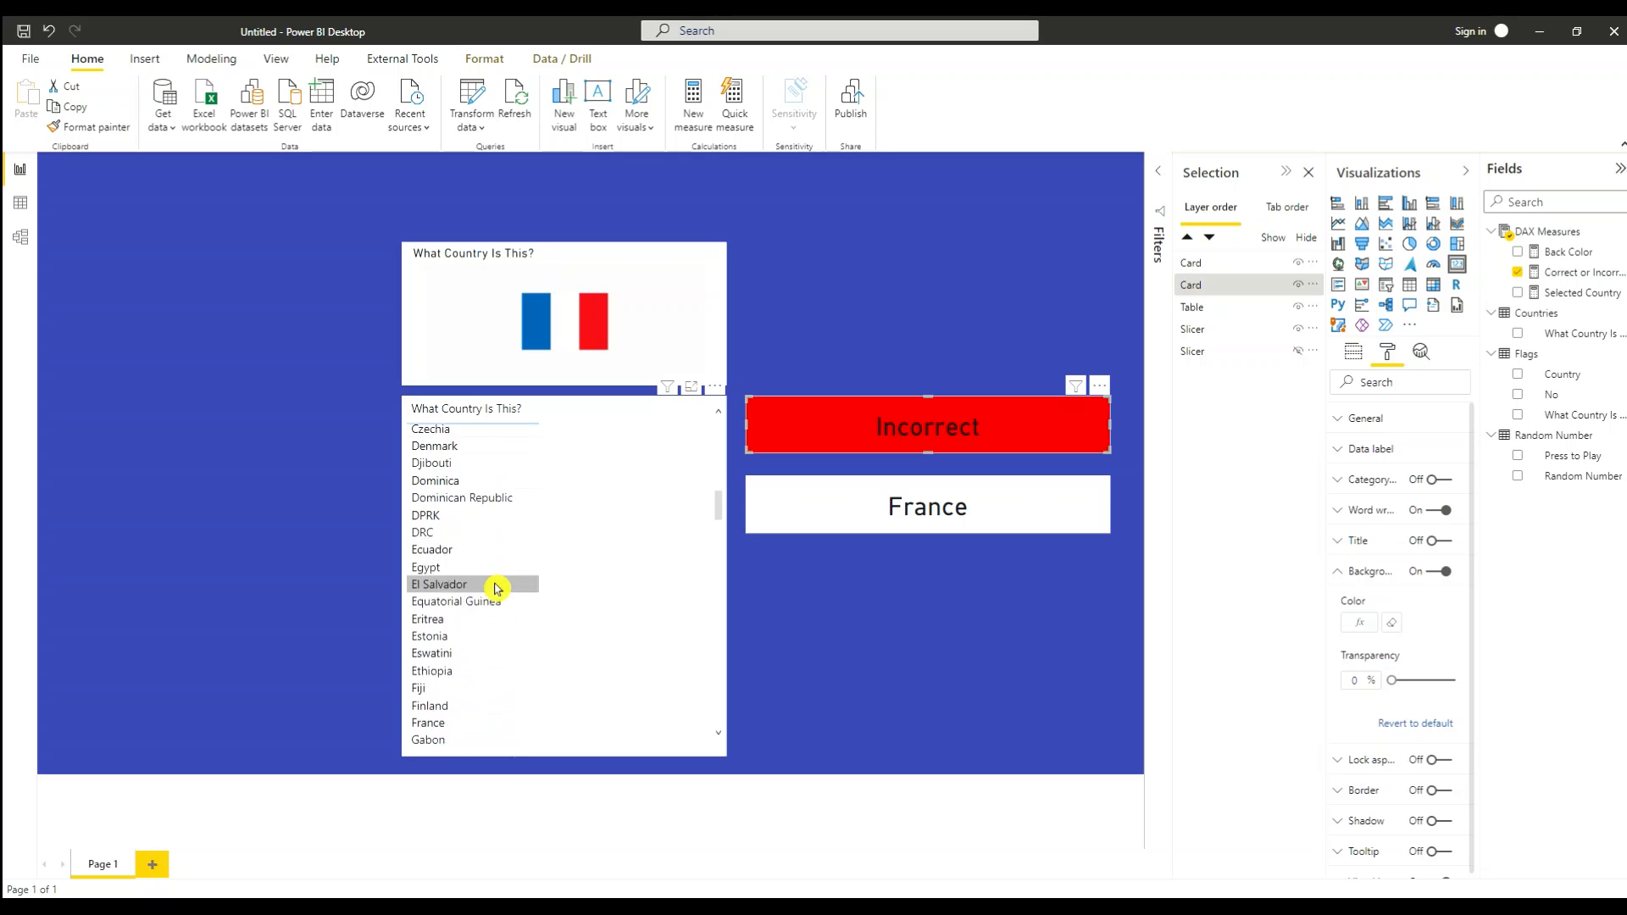
{"action": "scroll", "coordinate": [497, 588], "scroll_direction": "down", "scroll_amount": 1}
{"action": "scroll", "coordinate": [497, 588], "scroll_direction": "down", "scroll_amount": 3}
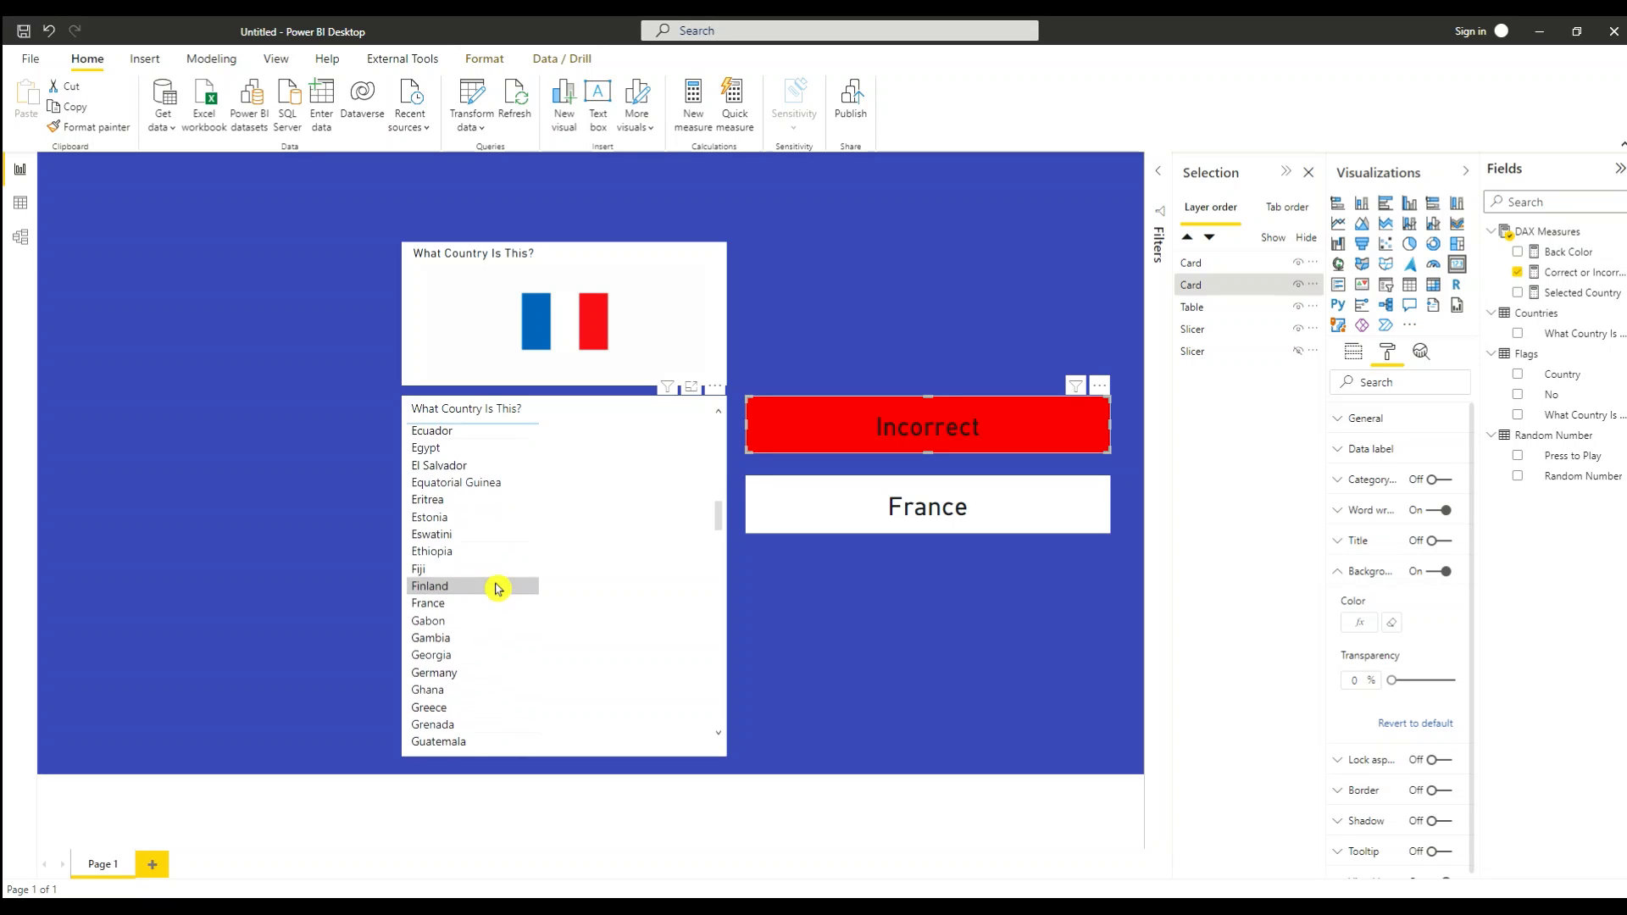
{"action": "left_click", "coordinate": [453, 604]}
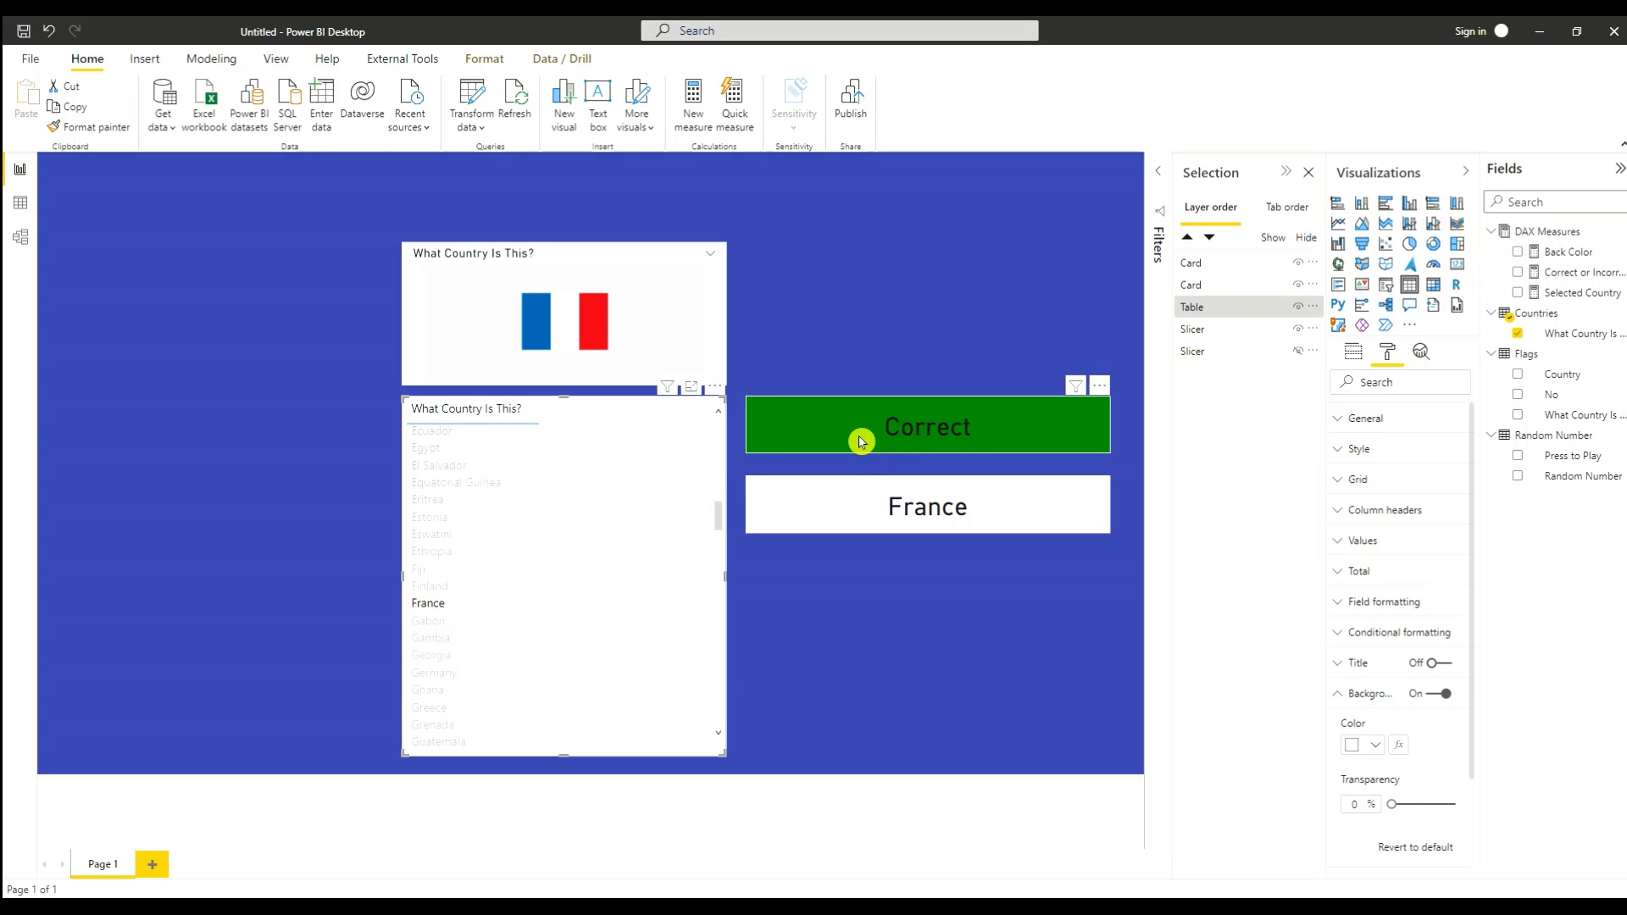
{"action": "left_click", "coordinate": [500, 500]}
{"action": "left_click", "coordinate": [479, 691]}
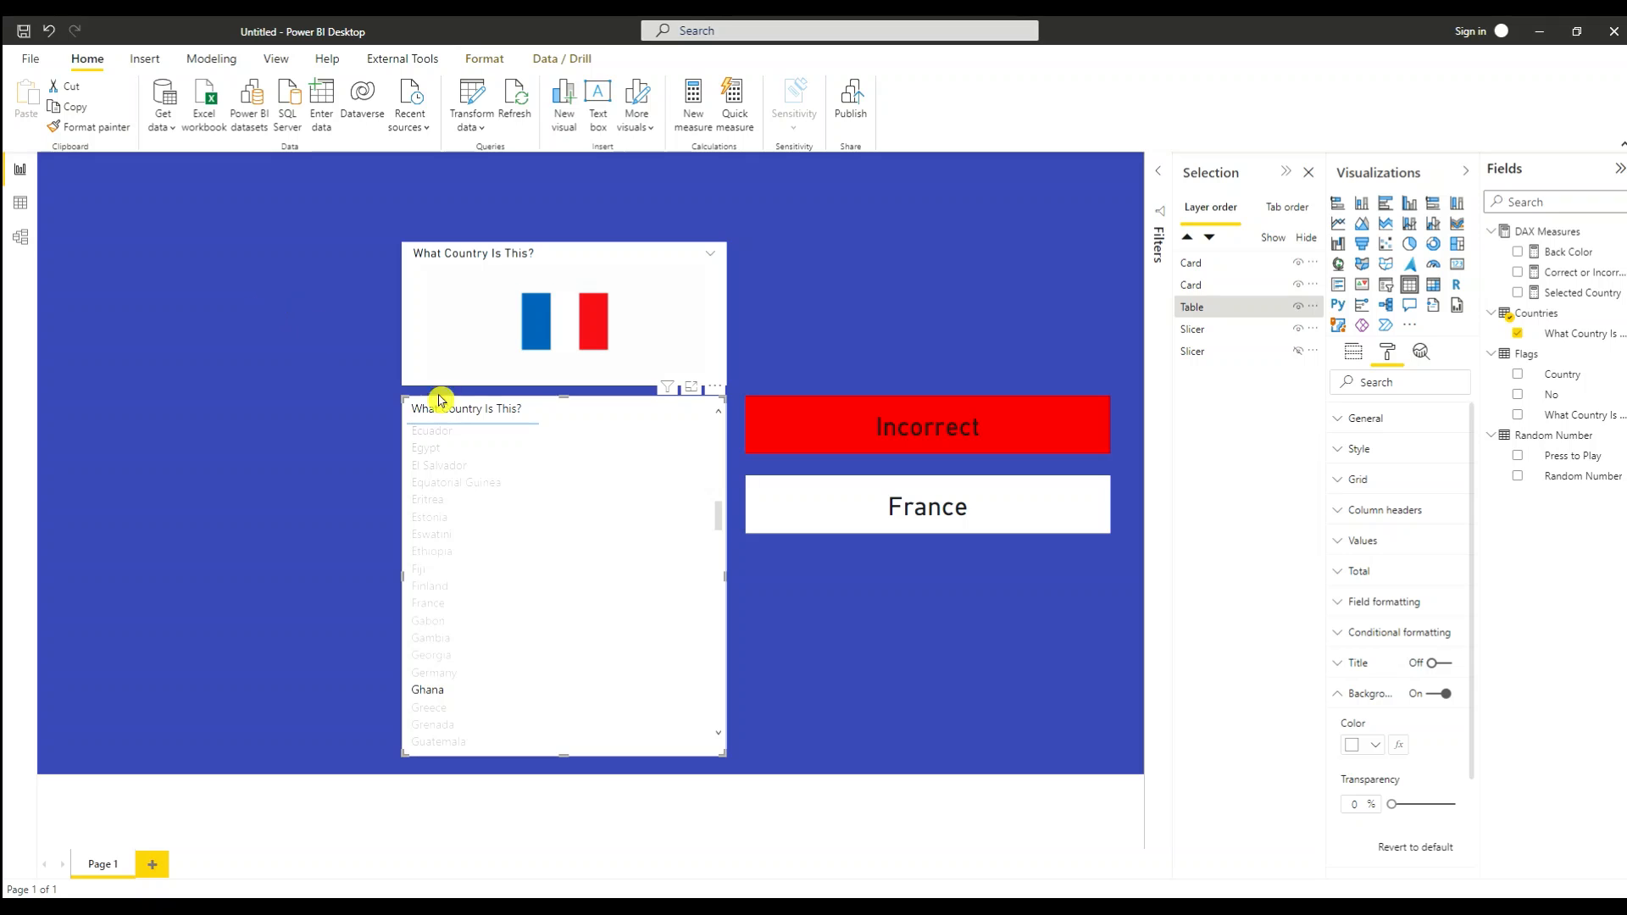
{"action": "left_click", "coordinate": [437, 673]}
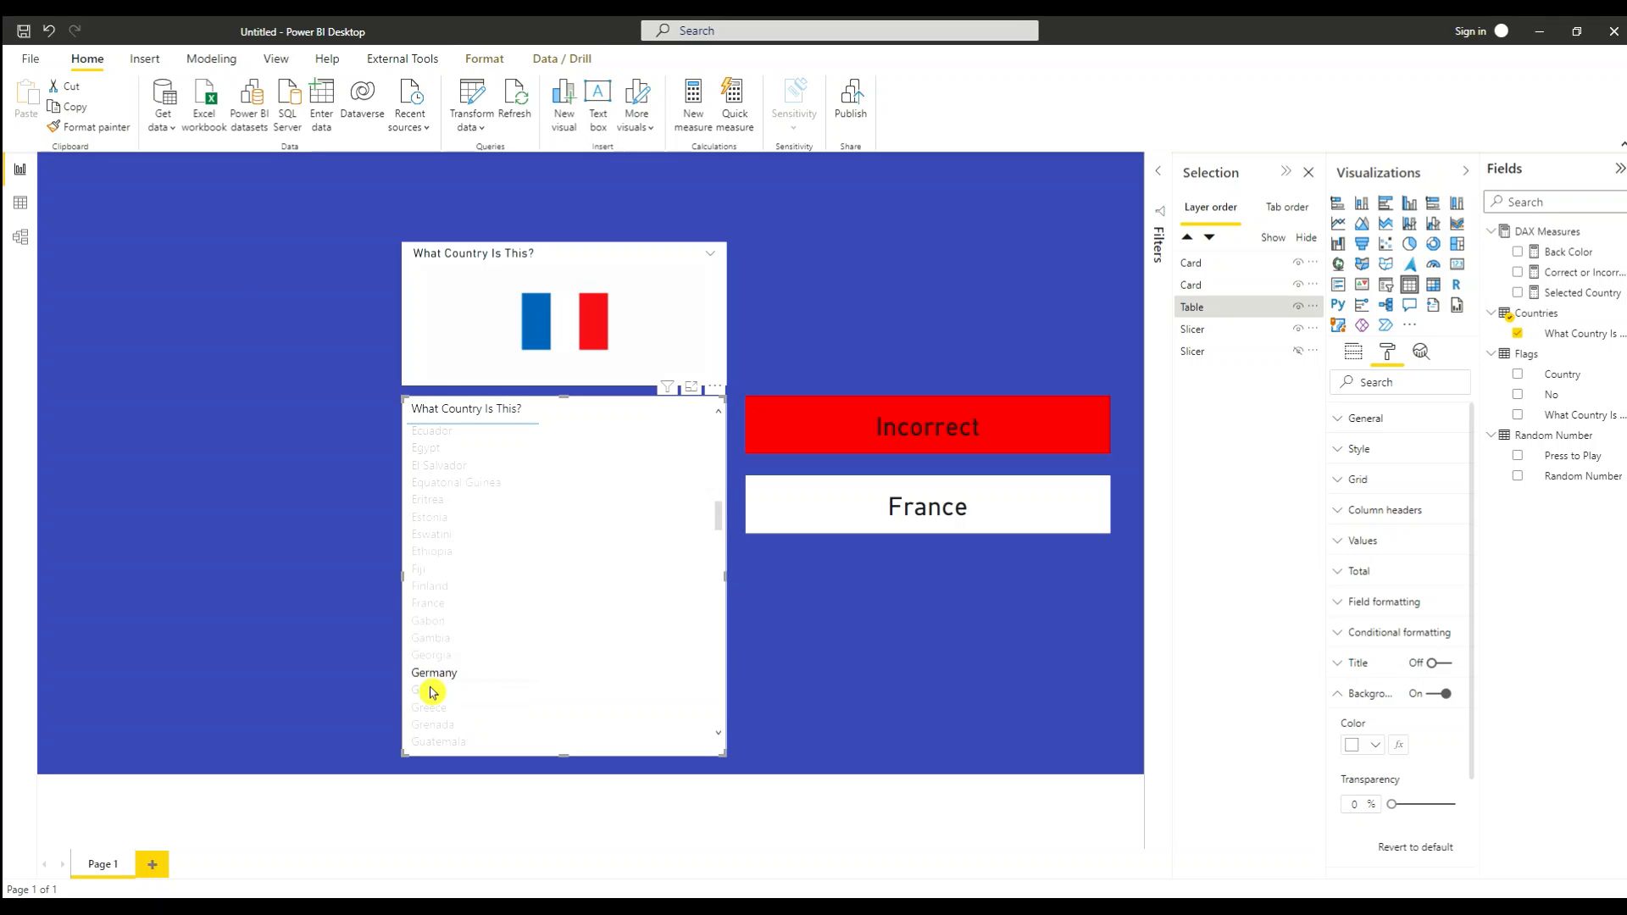
{"action": "left_click", "coordinate": [501, 625]}
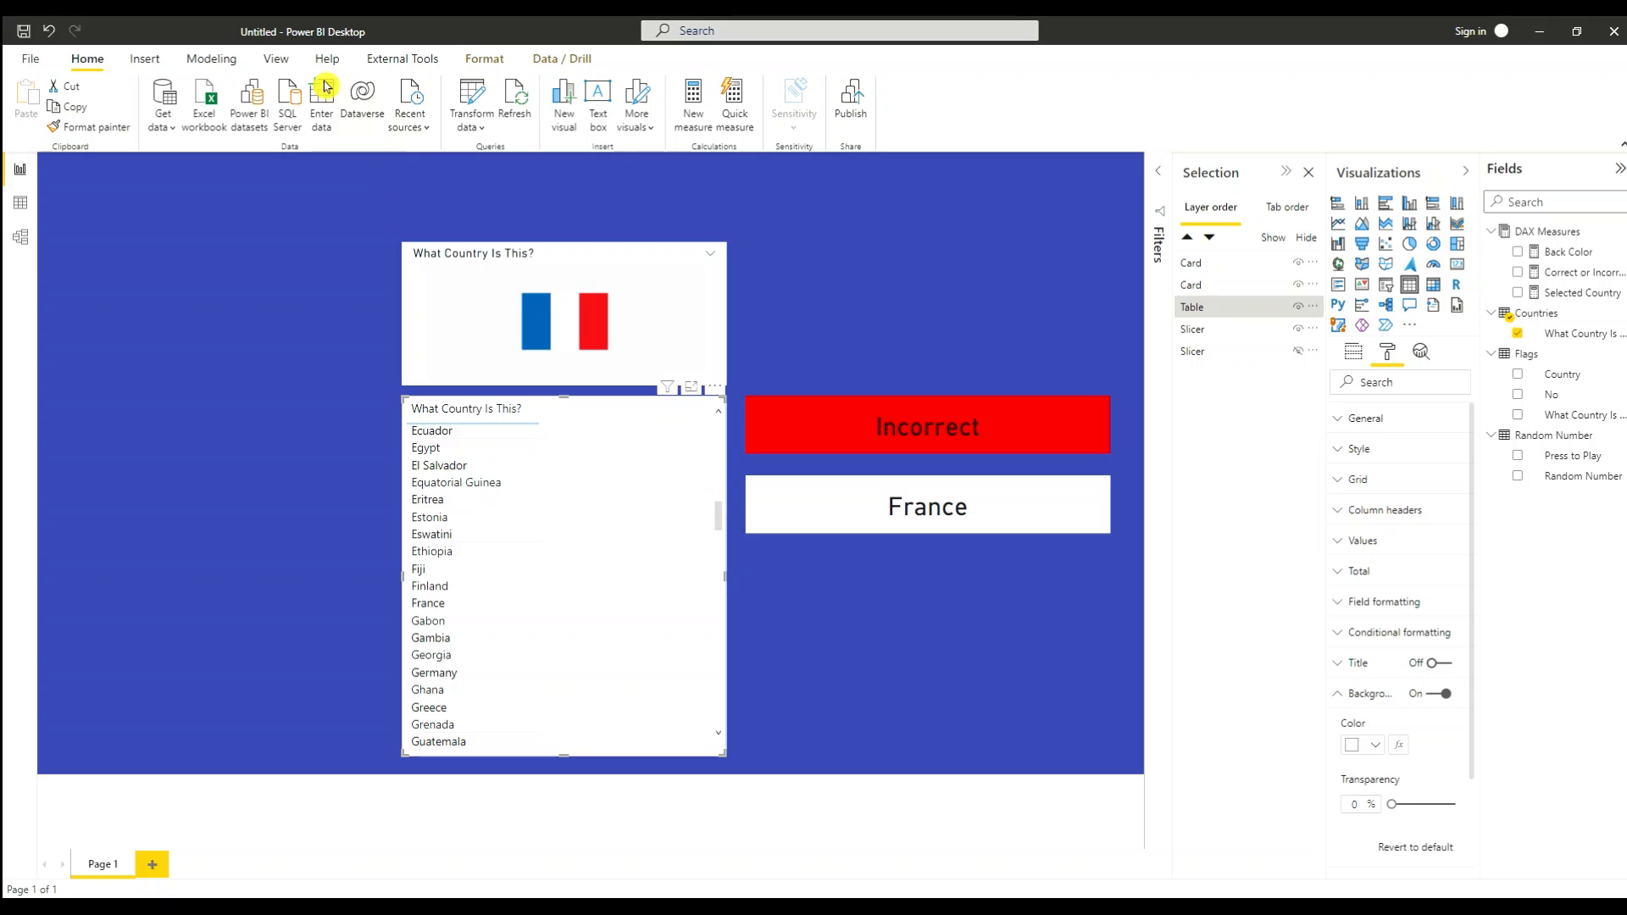
Step: Show the Bookmarks pane and hide the card that displays the country answer below the Correct or Incorrect card
{"action": "left_click", "coordinate": [276, 58]}
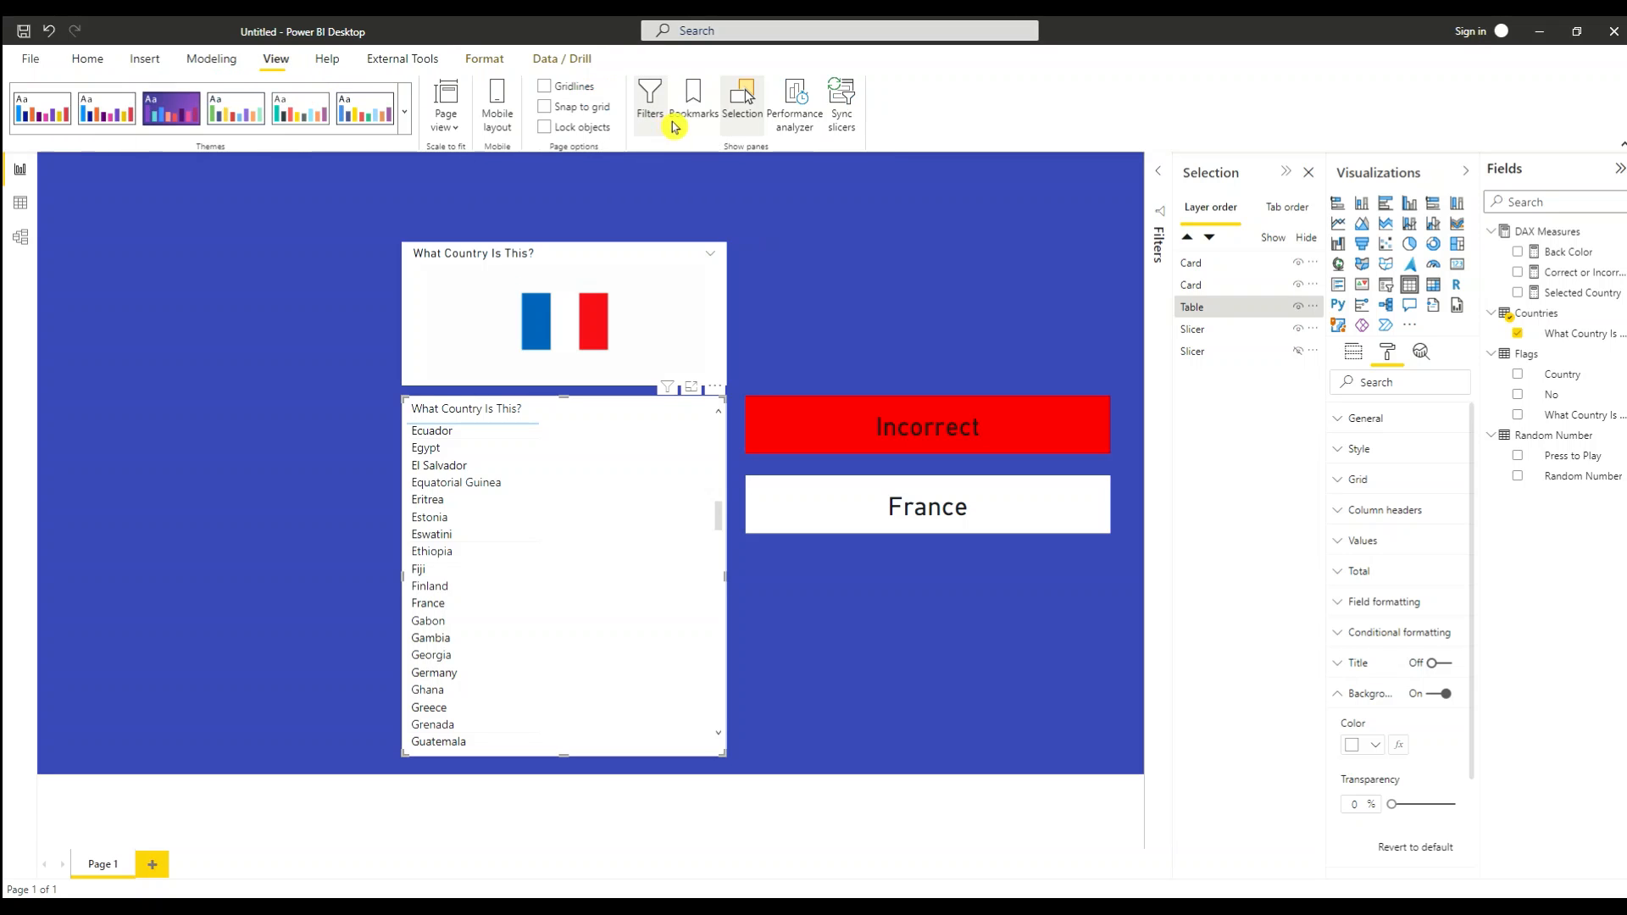
{"action": "left_click", "coordinate": [694, 106]}
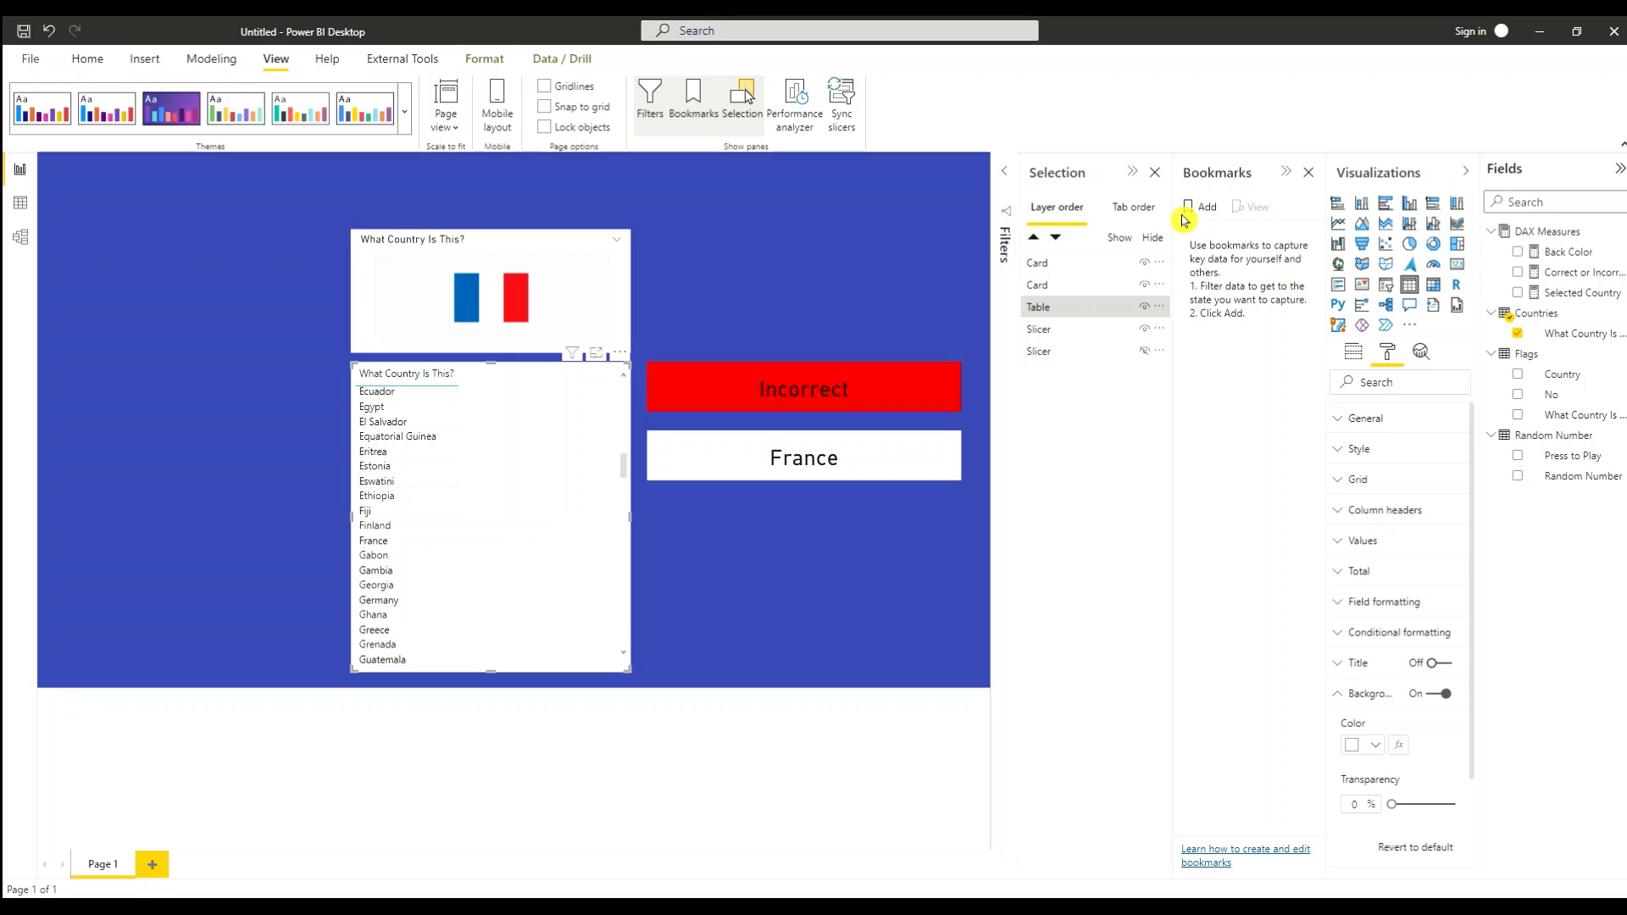
{"action": "left_click", "coordinate": [1028, 314]}
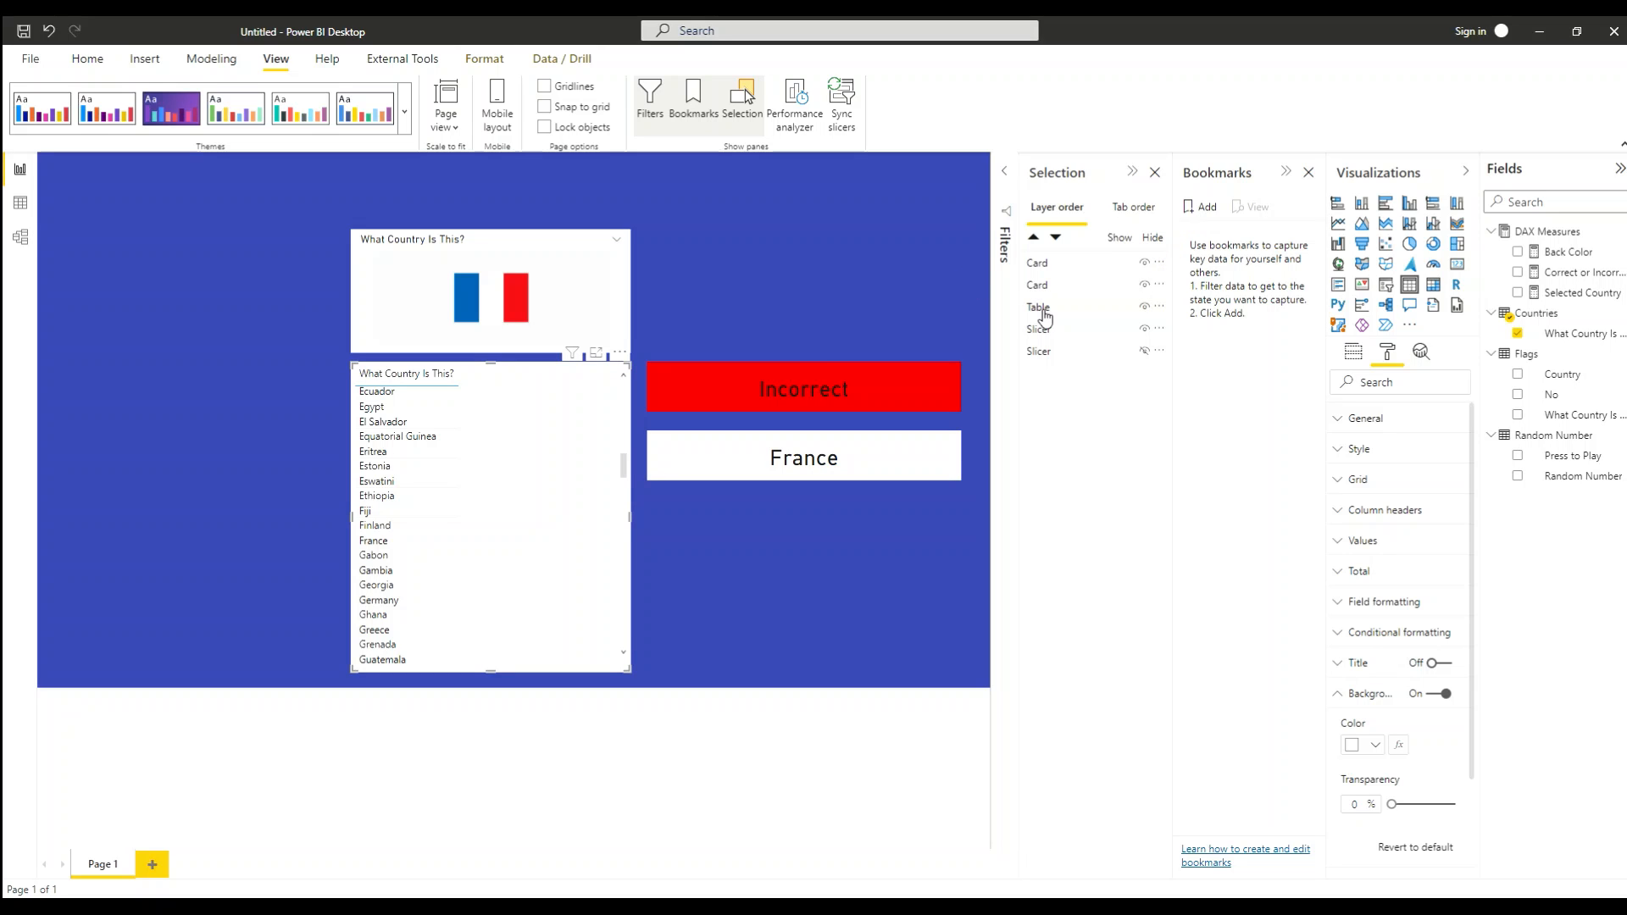
{"action": "left_click", "coordinate": [1042, 310]}
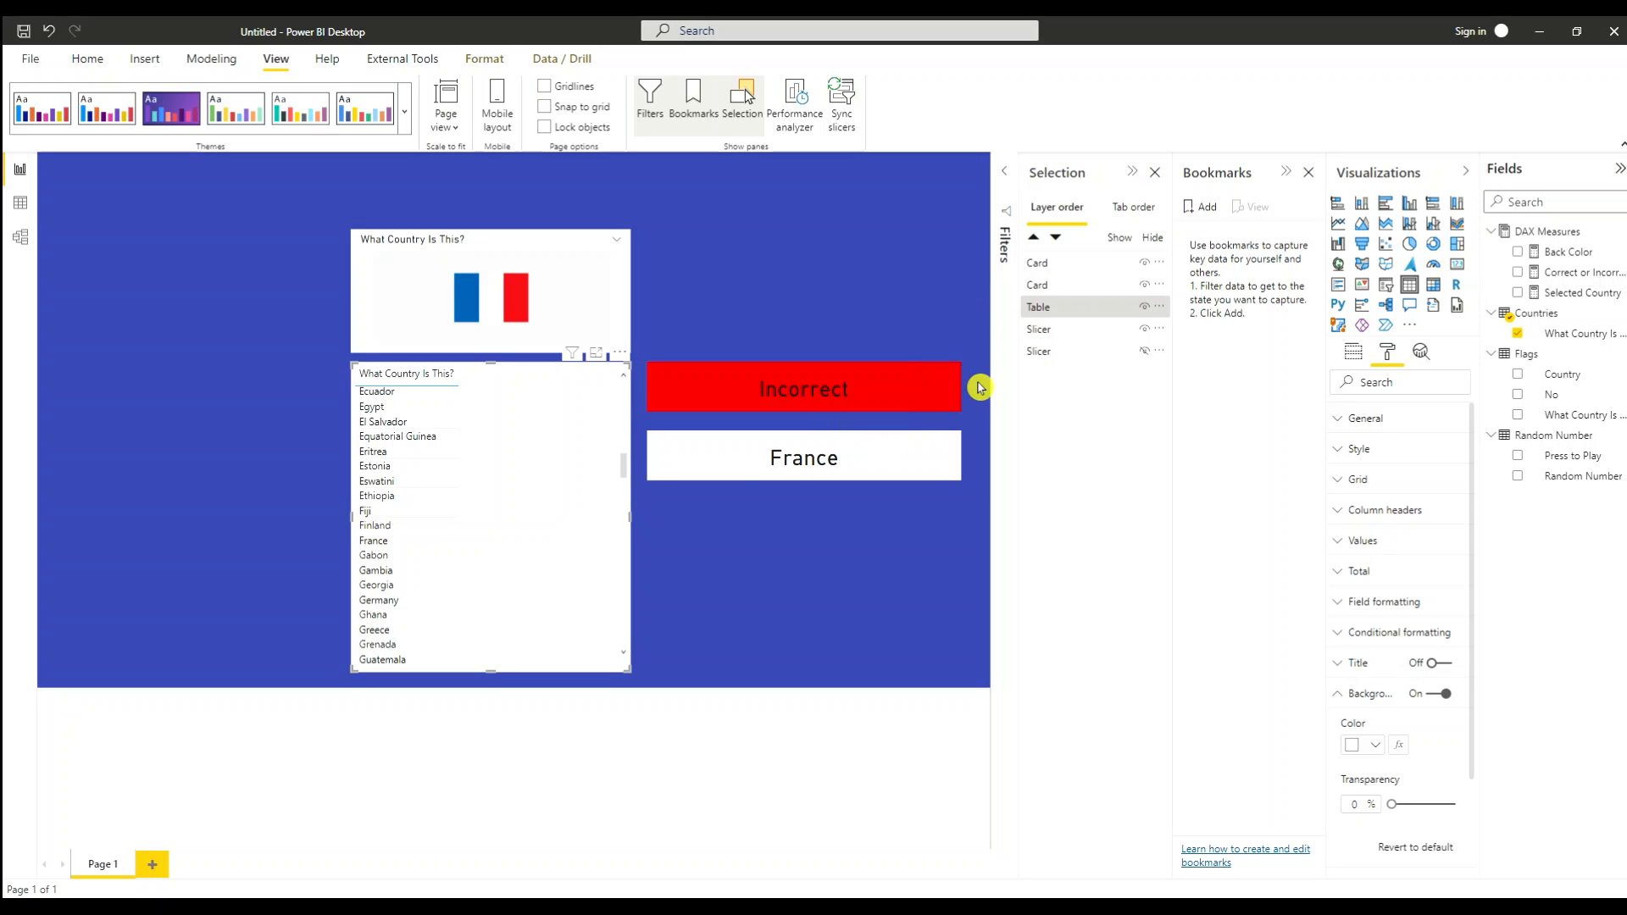
{"action": "left_click", "coordinate": [815, 441]}
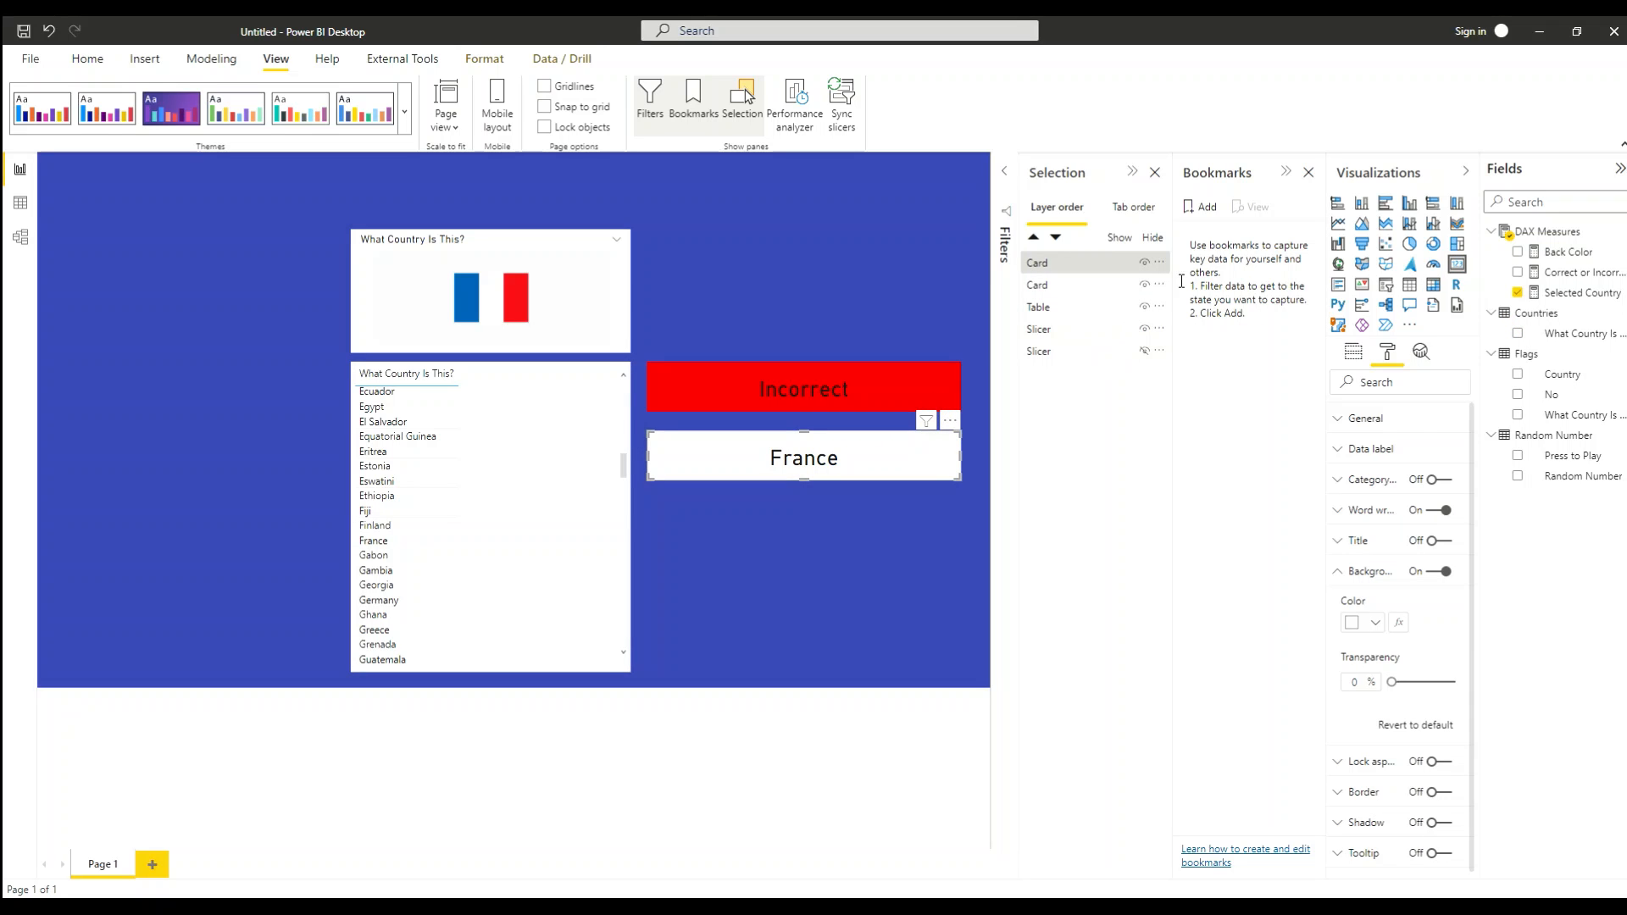
{"action": "left_click", "coordinate": [1145, 263]}
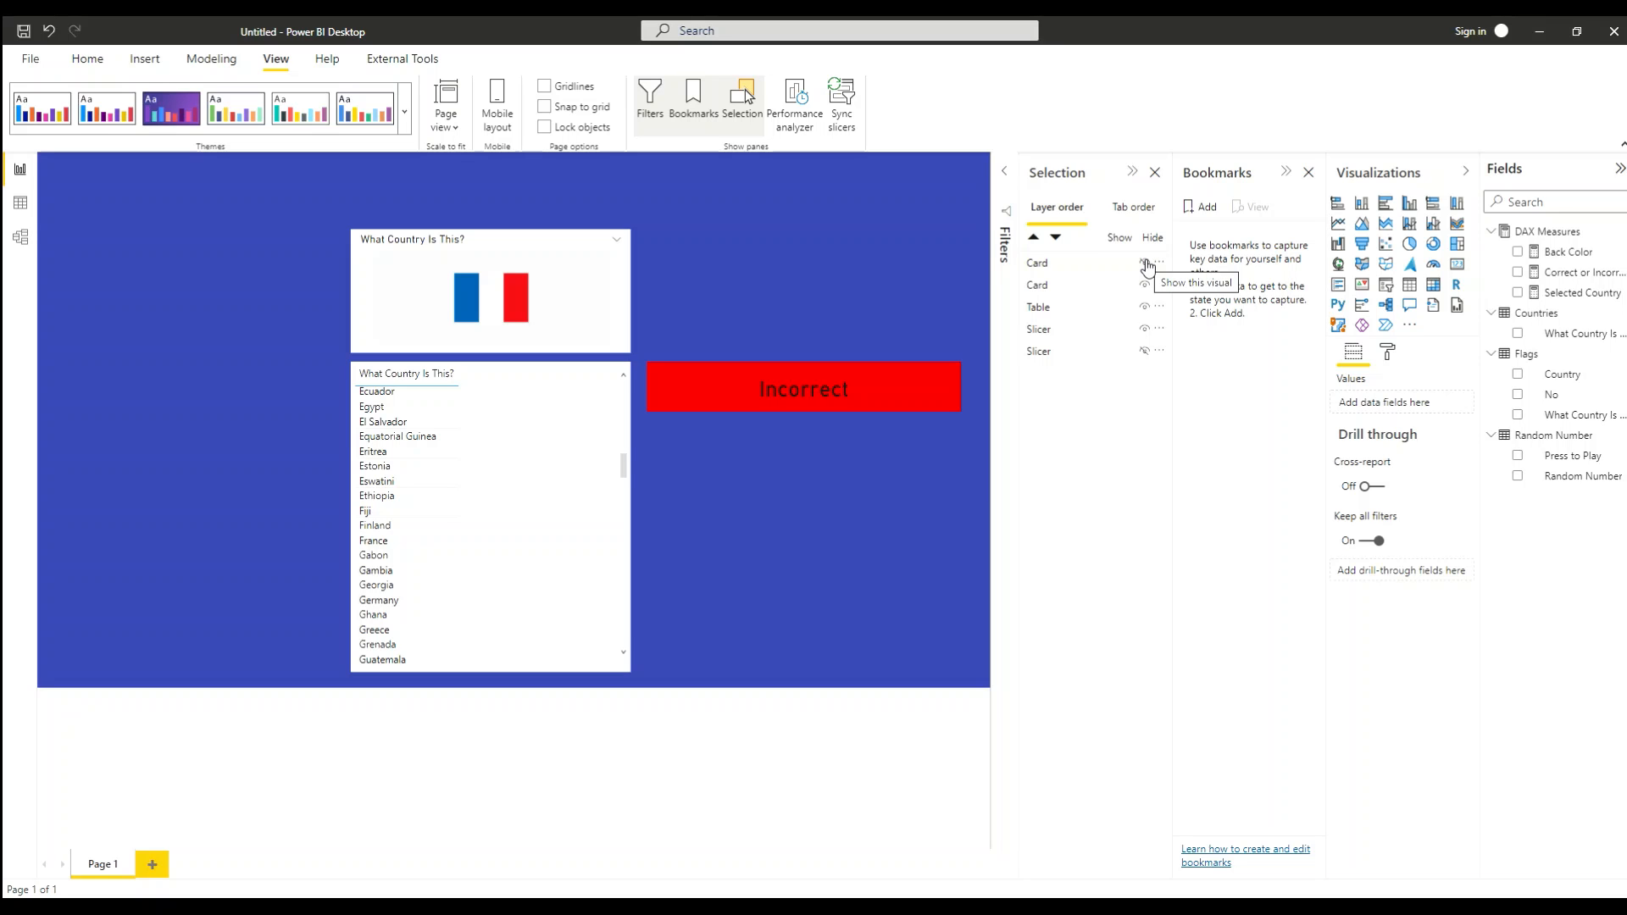
Step: Add a bookmark of the current view and name it Hide Answer
{"action": "left_click", "coordinate": [1215, 205]}
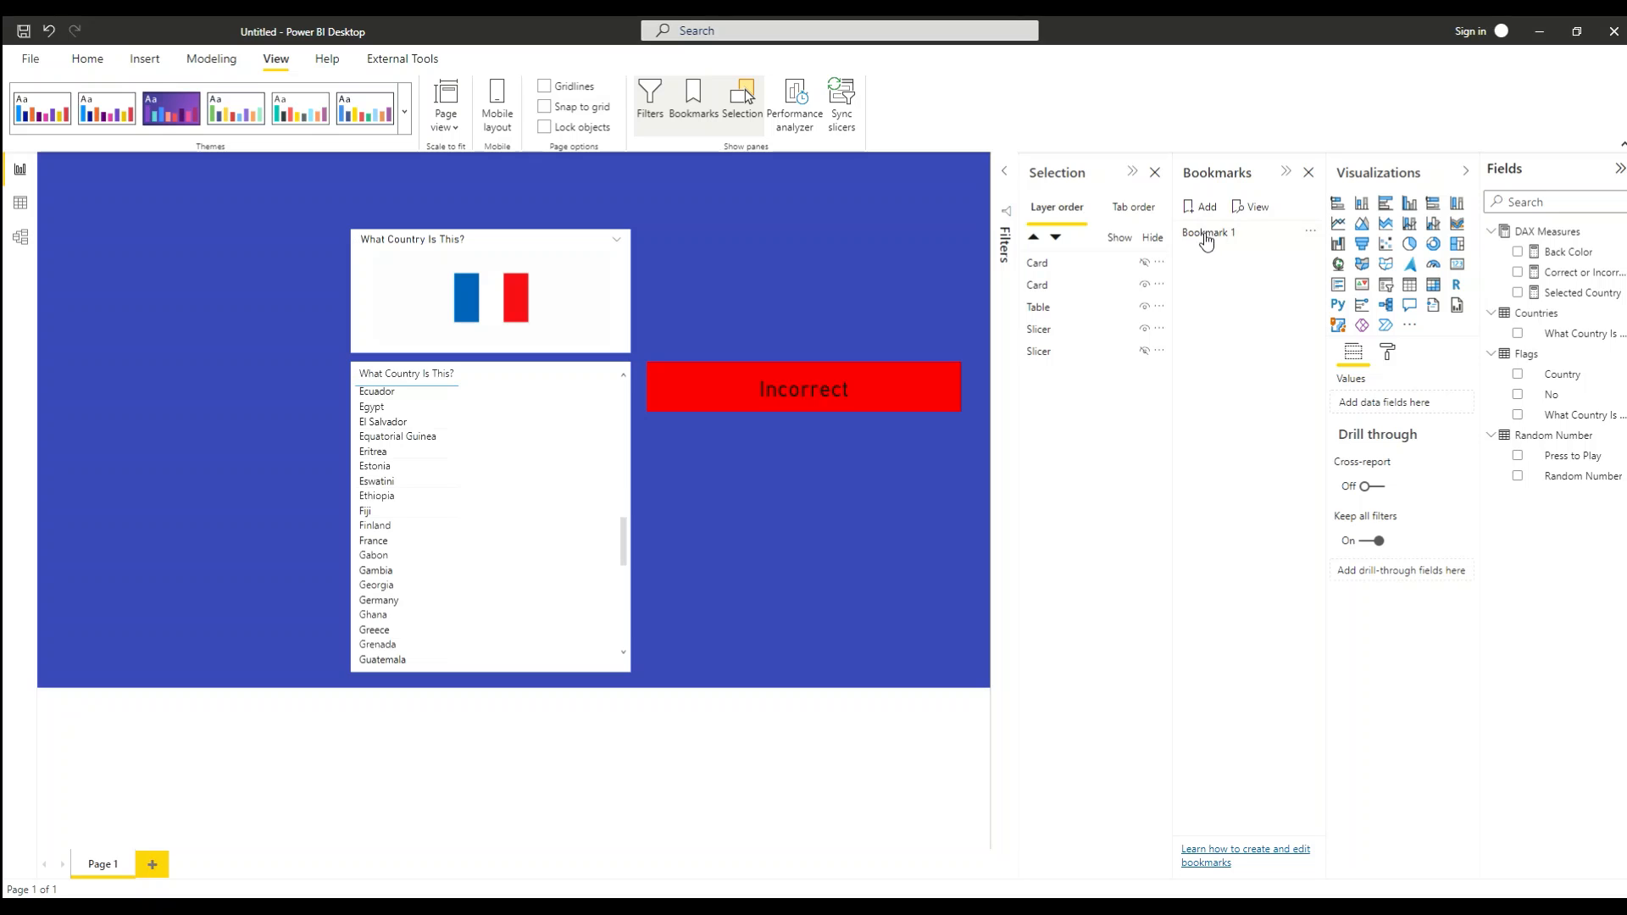
{"action": "double_click", "coordinate": [1206, 234]}
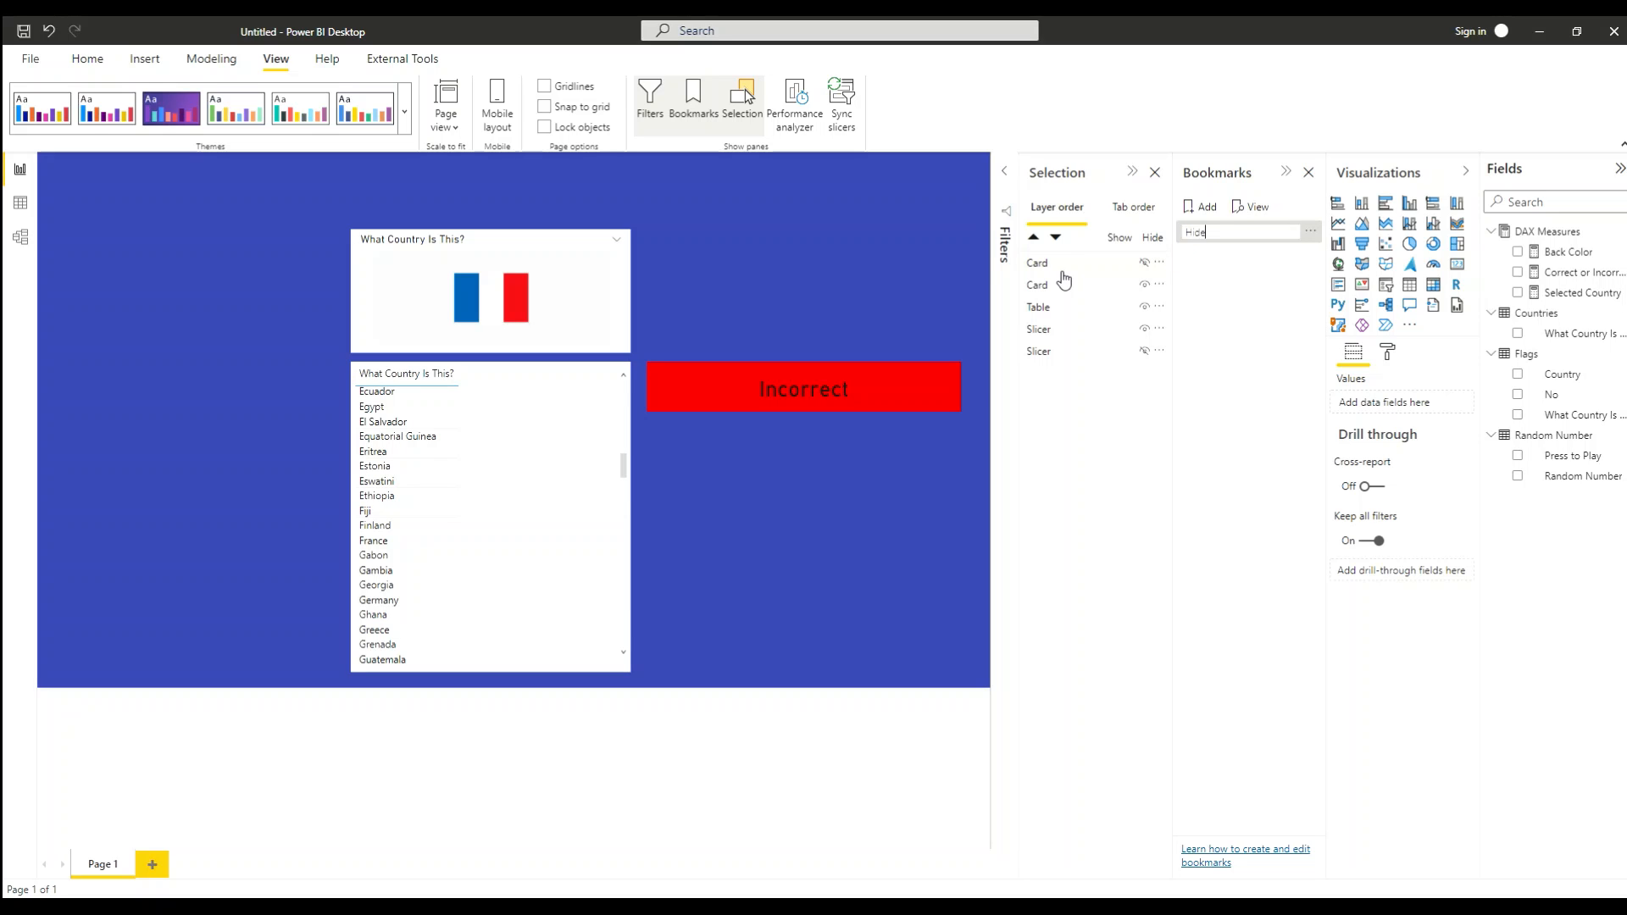
{"action": "type", "text": "Hide Answer"}
{"action": "key", "text": "Return"}
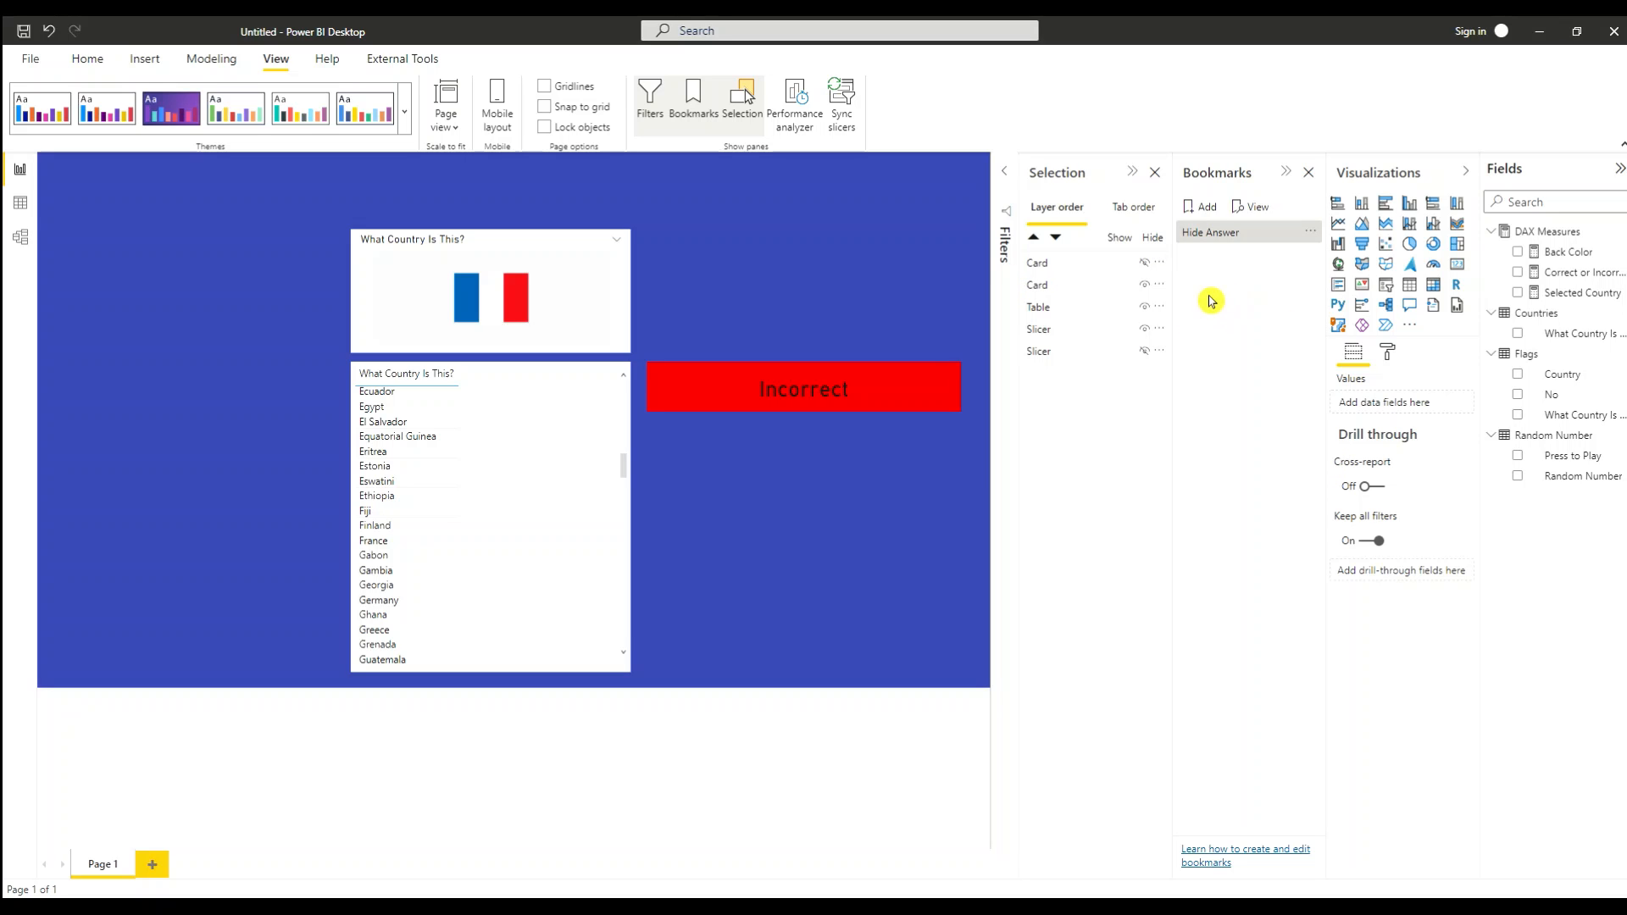
Step: Exclude Data from the Hide Answer bookmark and update the bookmark
{"action": "left_click", "coordinate": [1292, 238]}
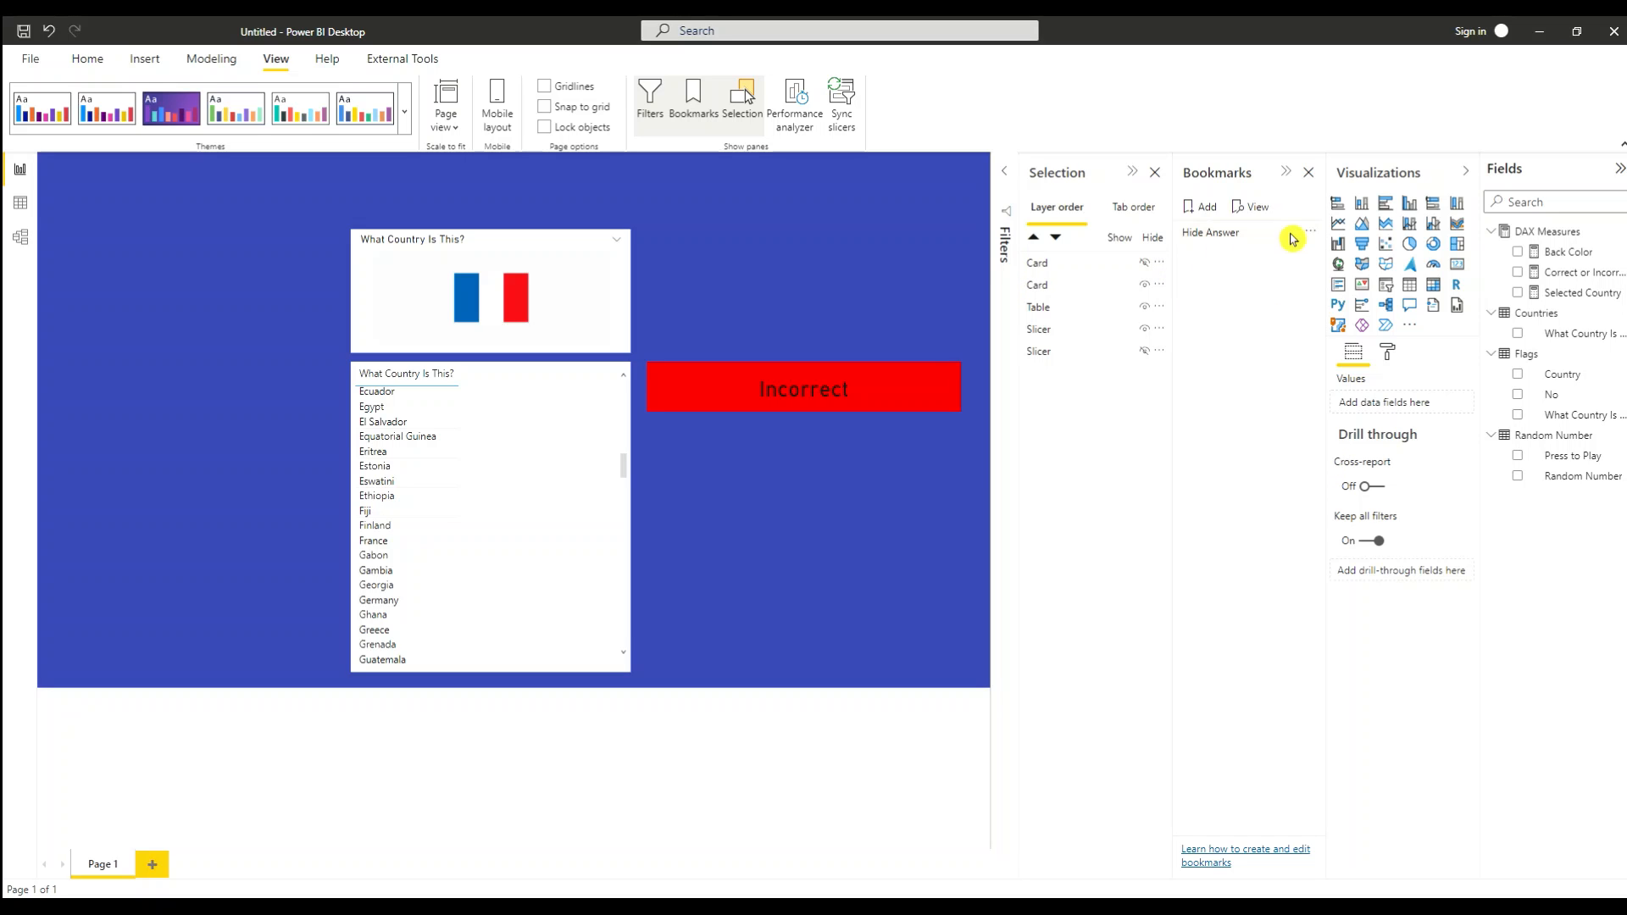
{"action": "left_click", "coordinate": [1312, 234]}
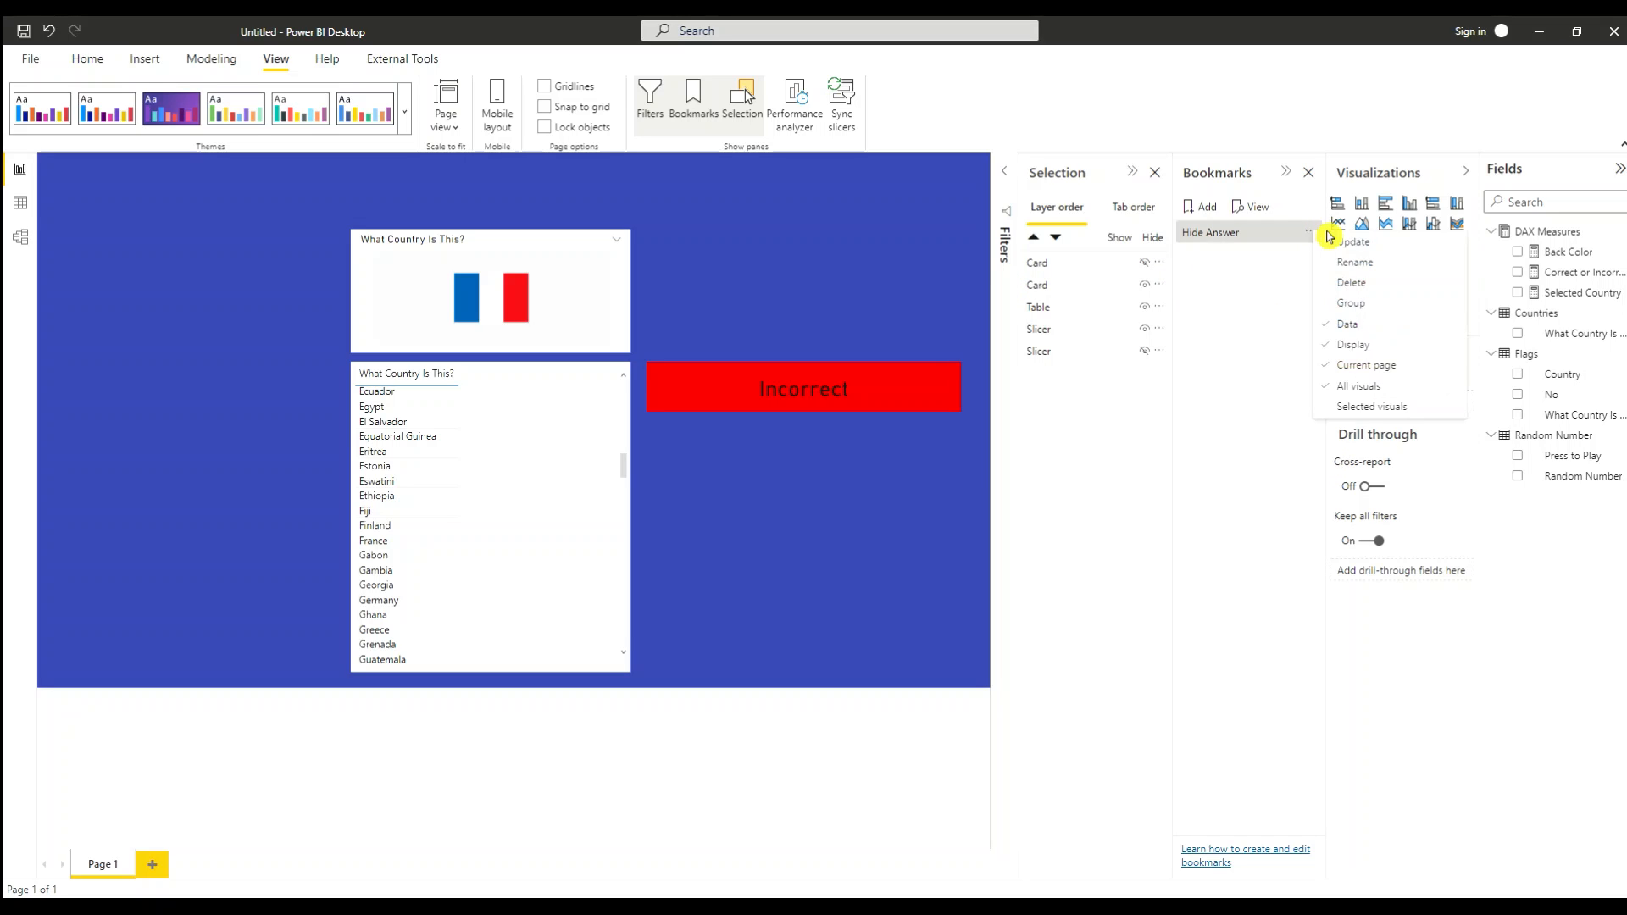
{"action": "left_click", "coordinate": [1339, 329]}
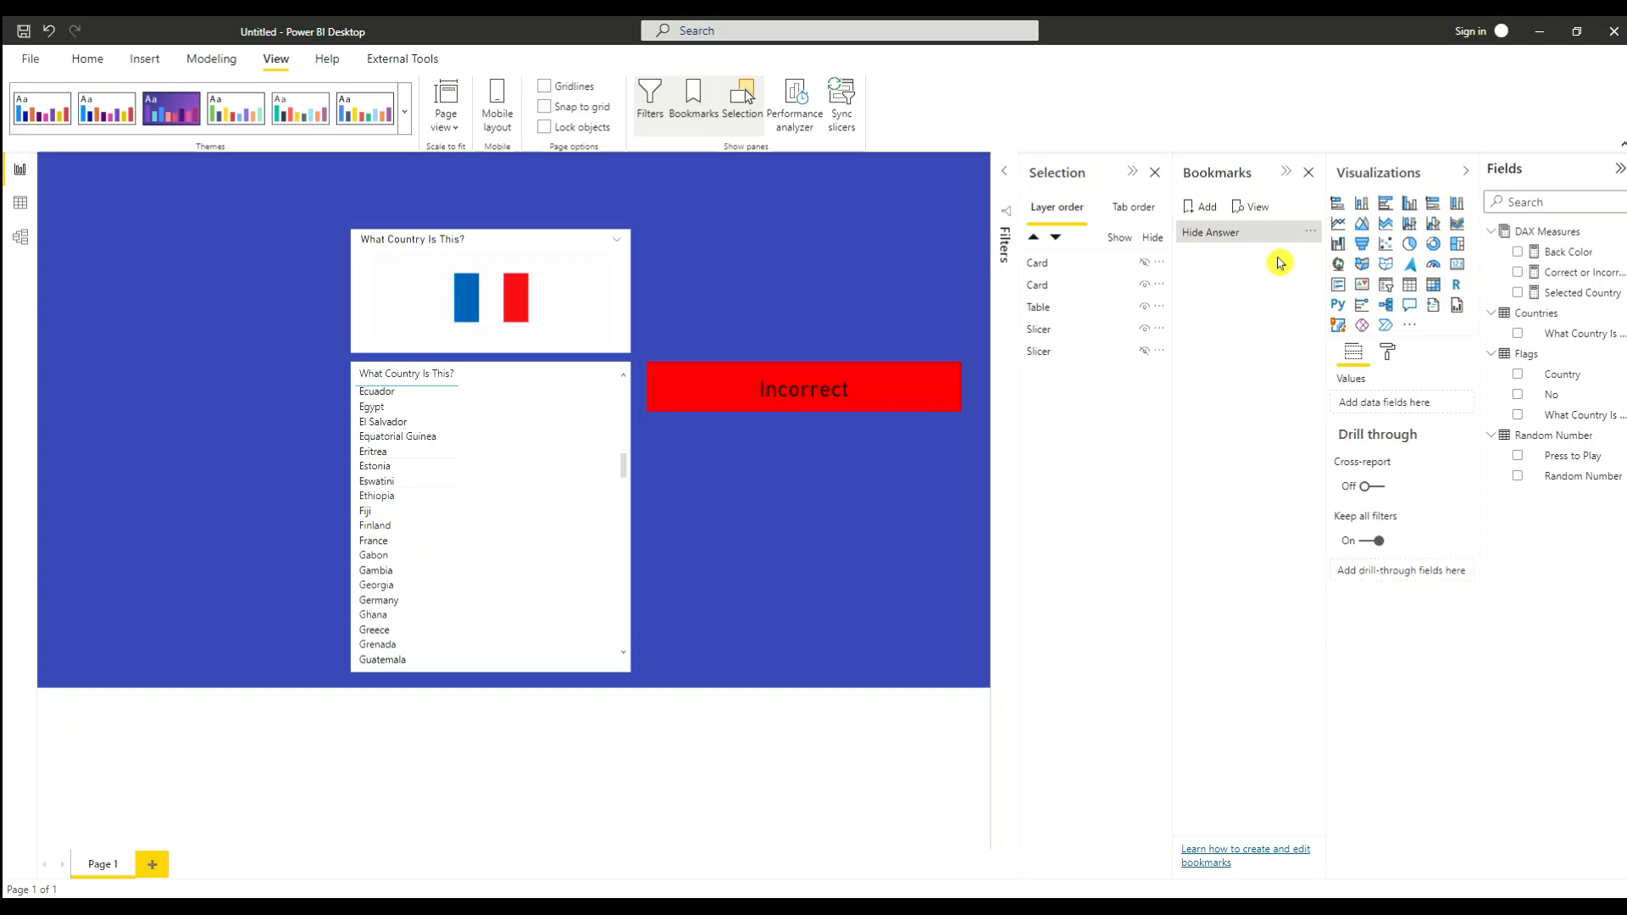
{"action": "left_click", "coordinate": [1312, 234]}
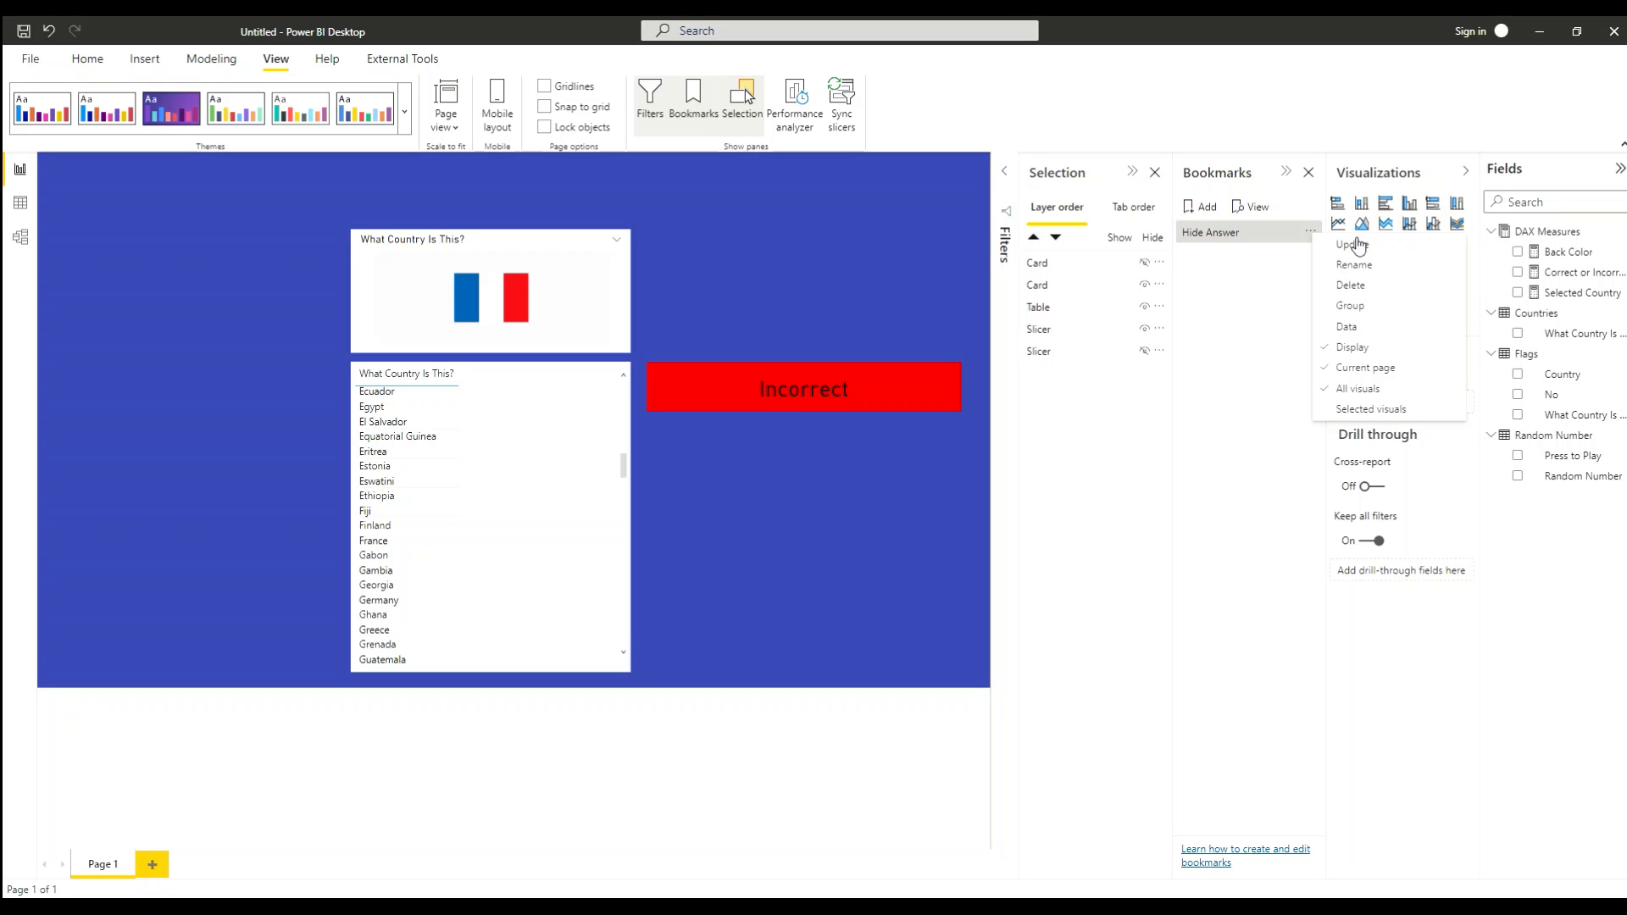
{"action": "left_click", "coordinate": [1352, 246]}
{"action": "left_click", "coordinate": [1268, 272]}
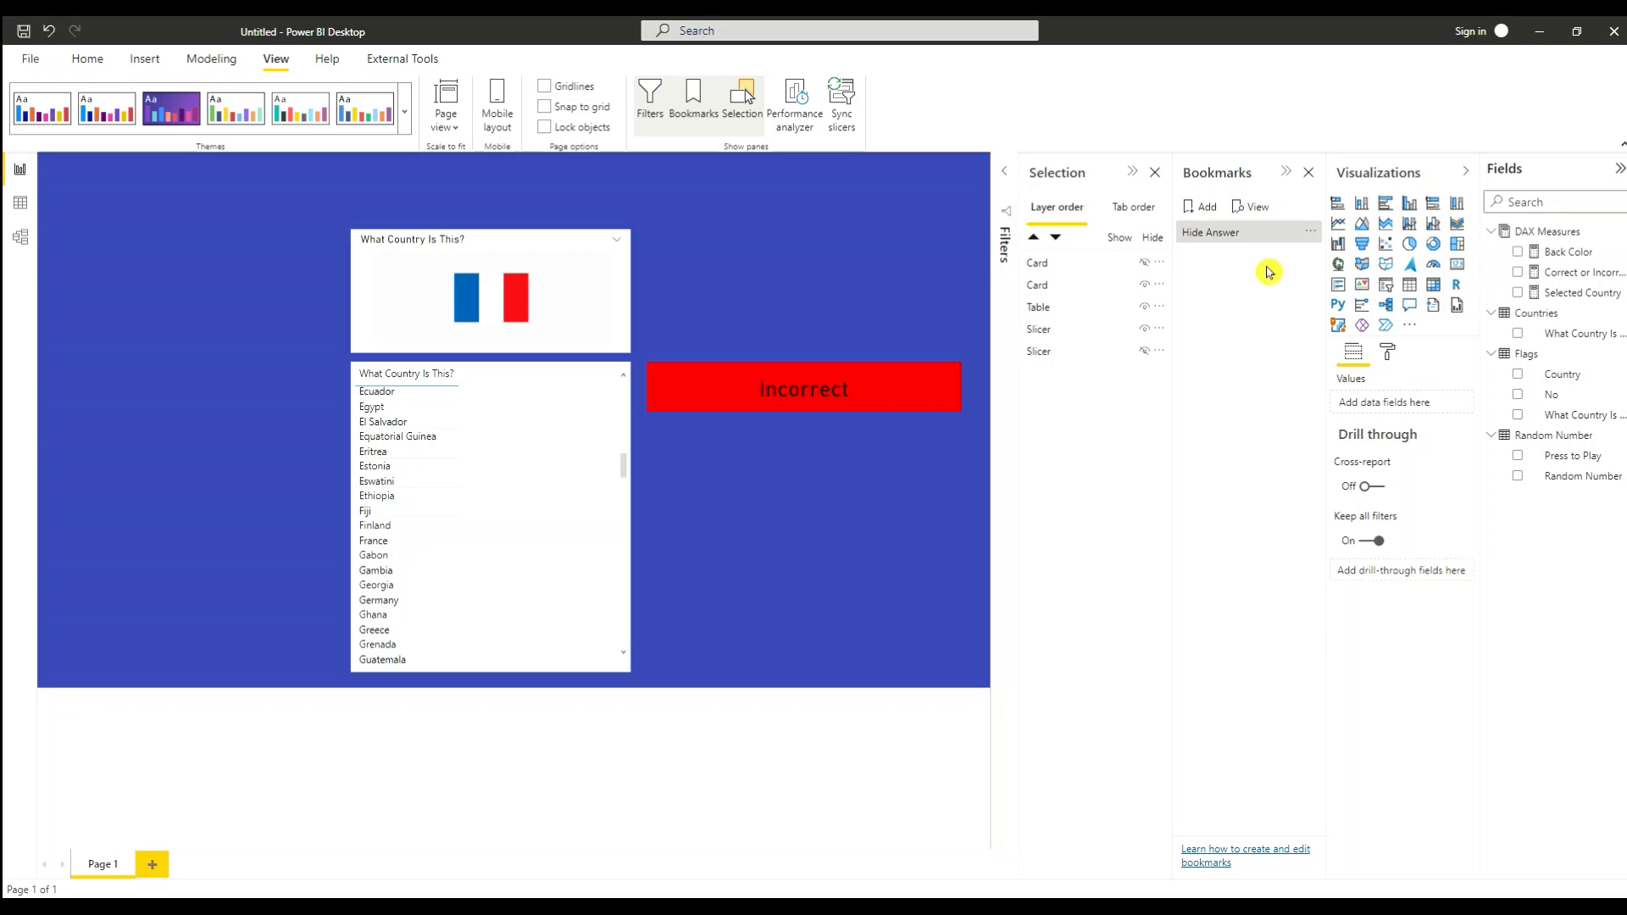
Step: Make the country answer card visible and add a bookmark named Show Answer
{"action": "left_click", "coordinate": [1146, 265]}
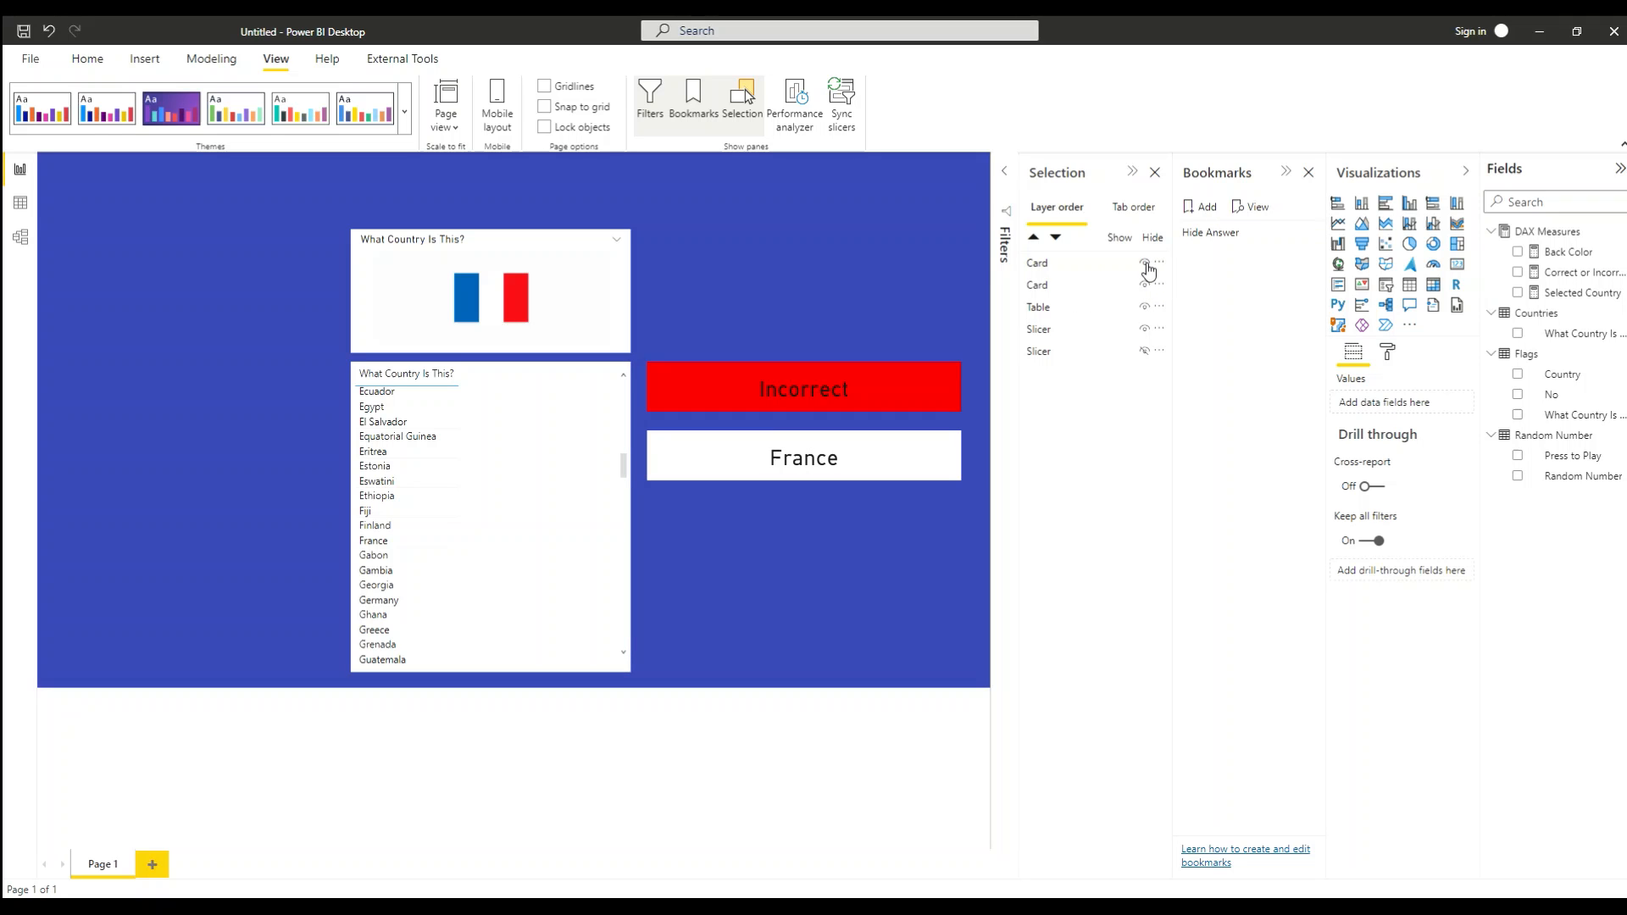
{"action": "left_click", "coordinate": [1203, 208]}
{"action": "double_click", "coordinate": [1212, 256]}
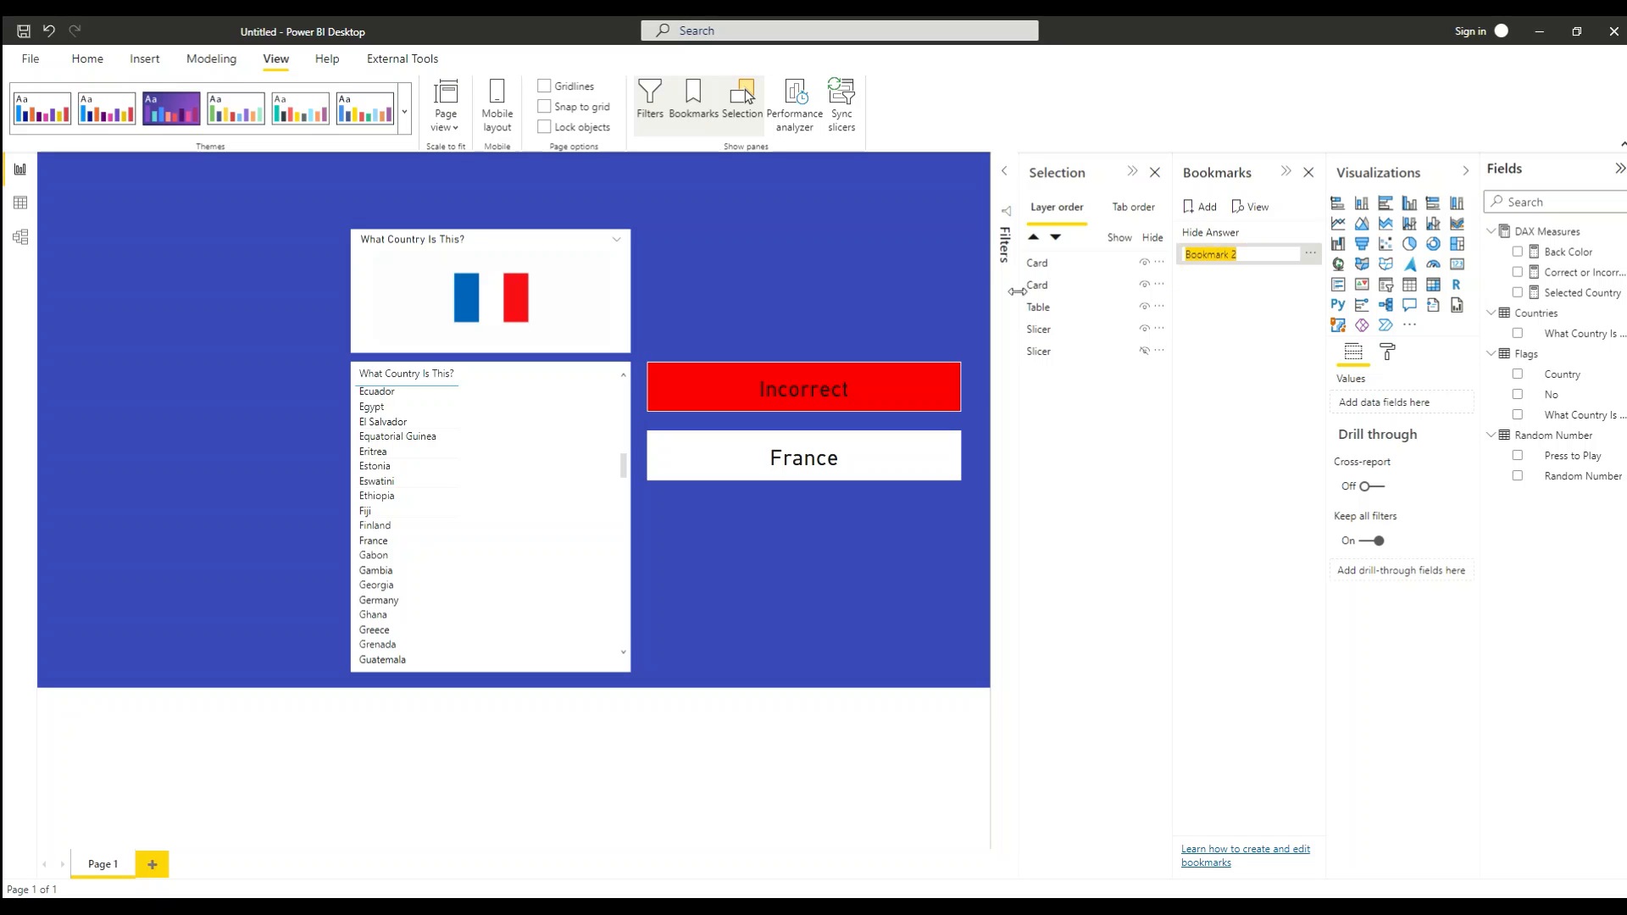
{"action": "type", "text": "Show A"}
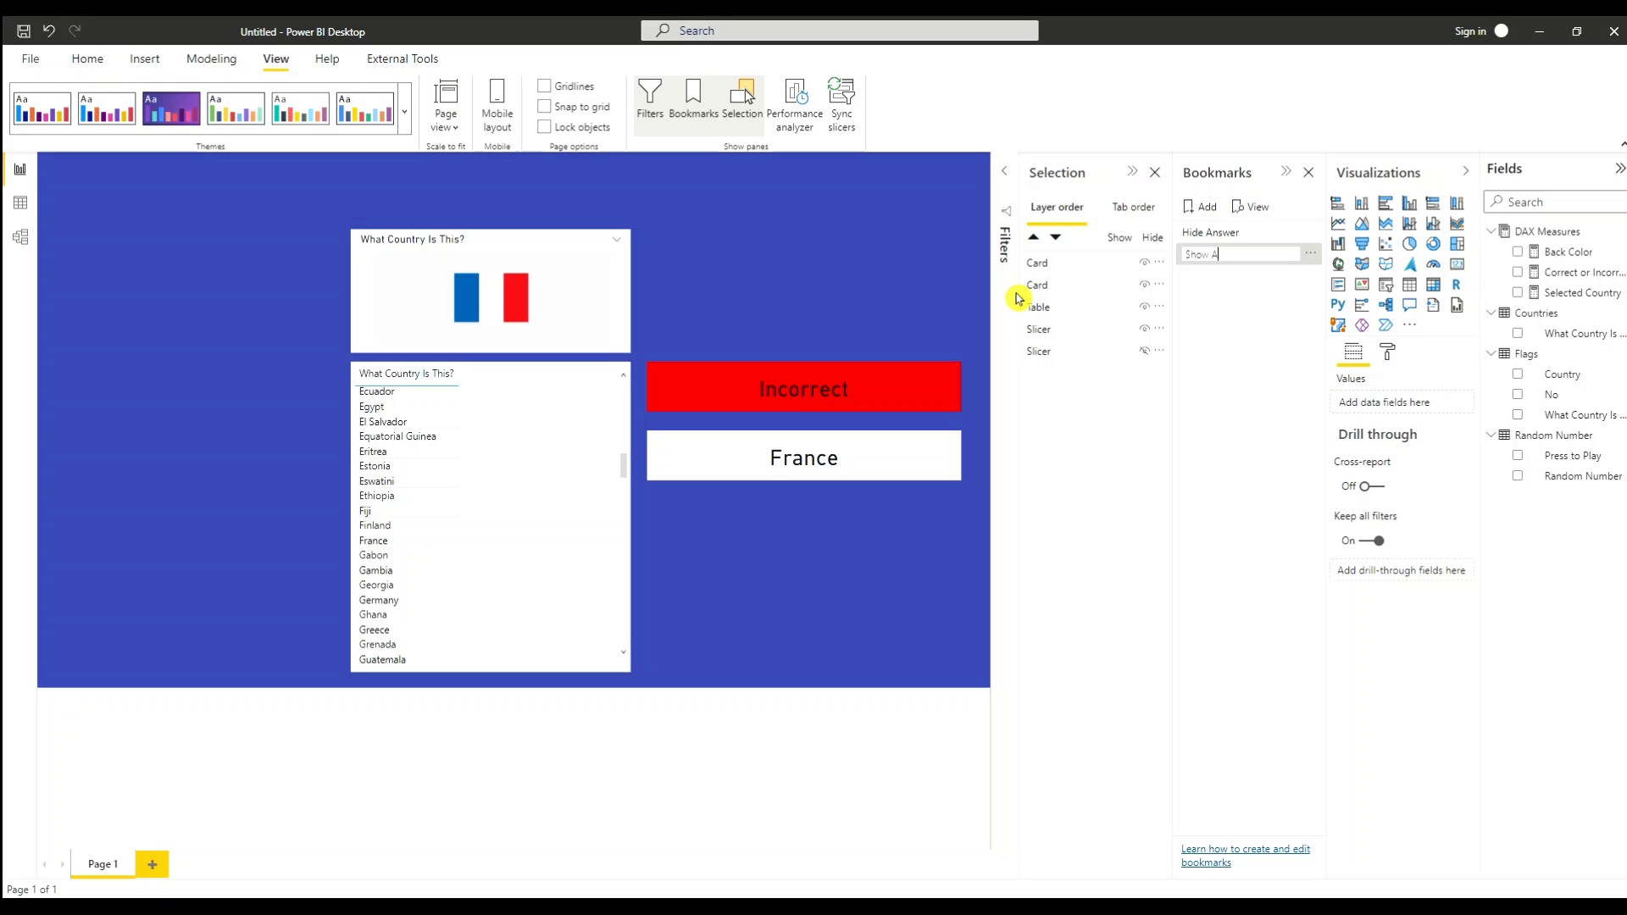
{"action": "type", "text": "nswer"}
Step: Turn off the Data option for the Show Answer bookmark and update it
{"action": "left_click", "coordinate": [1318, 259]}
{"action": "left_click", "coordinate": [1341, 349]}
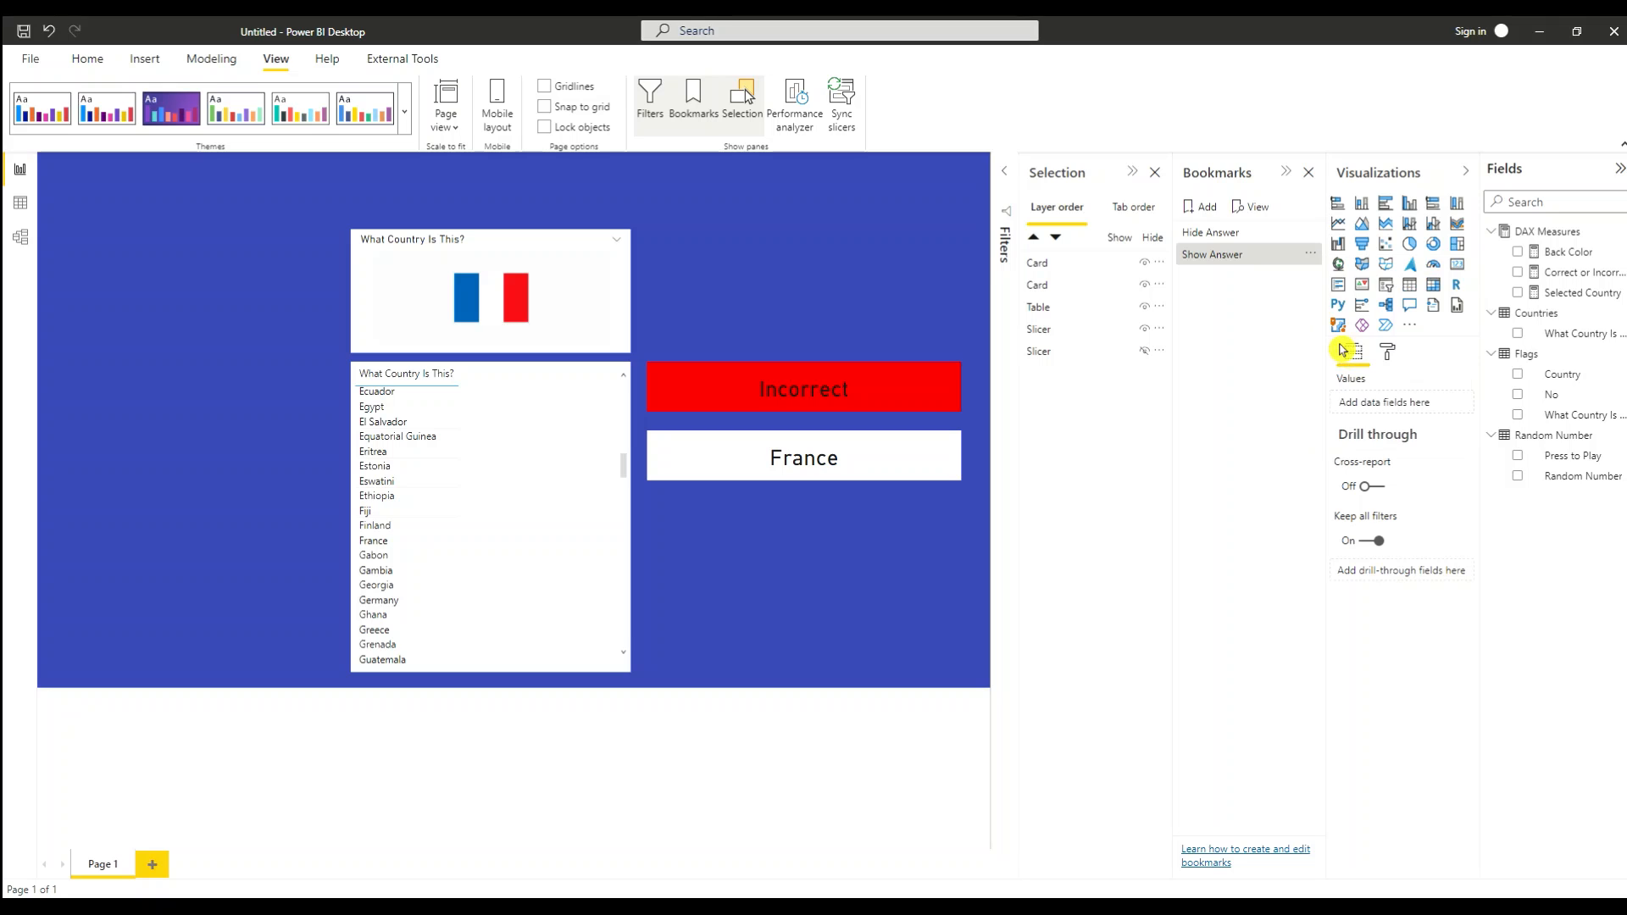
{"action": "left_click", "coordinate": [1311, 254]}
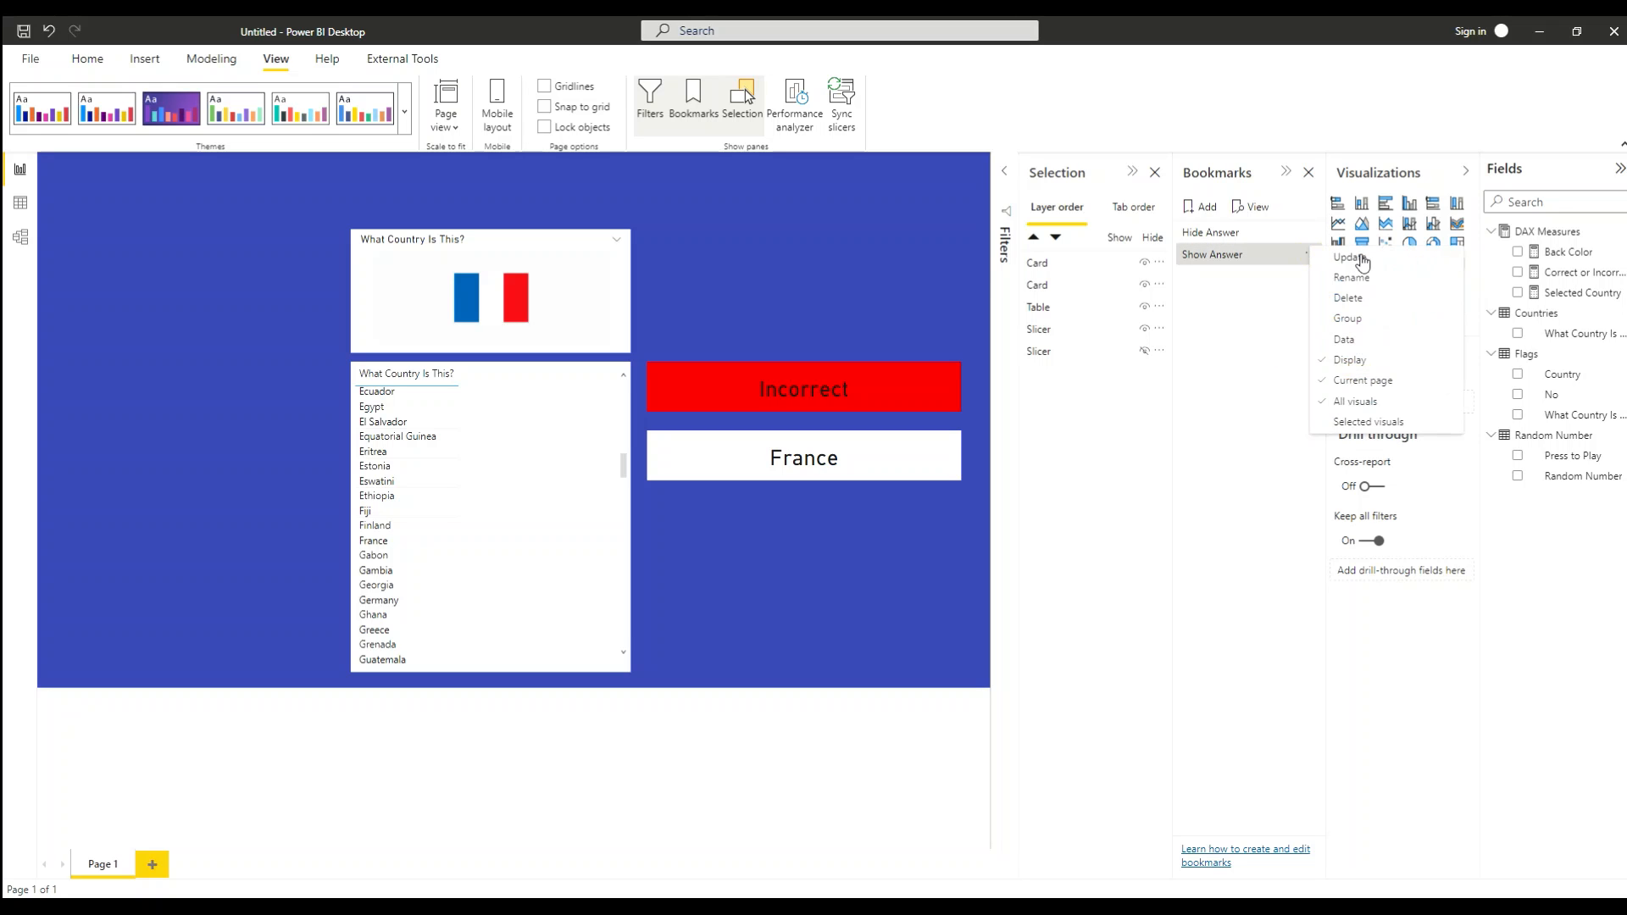
{"action": "left_click", "coordinate": [1360, 259]}
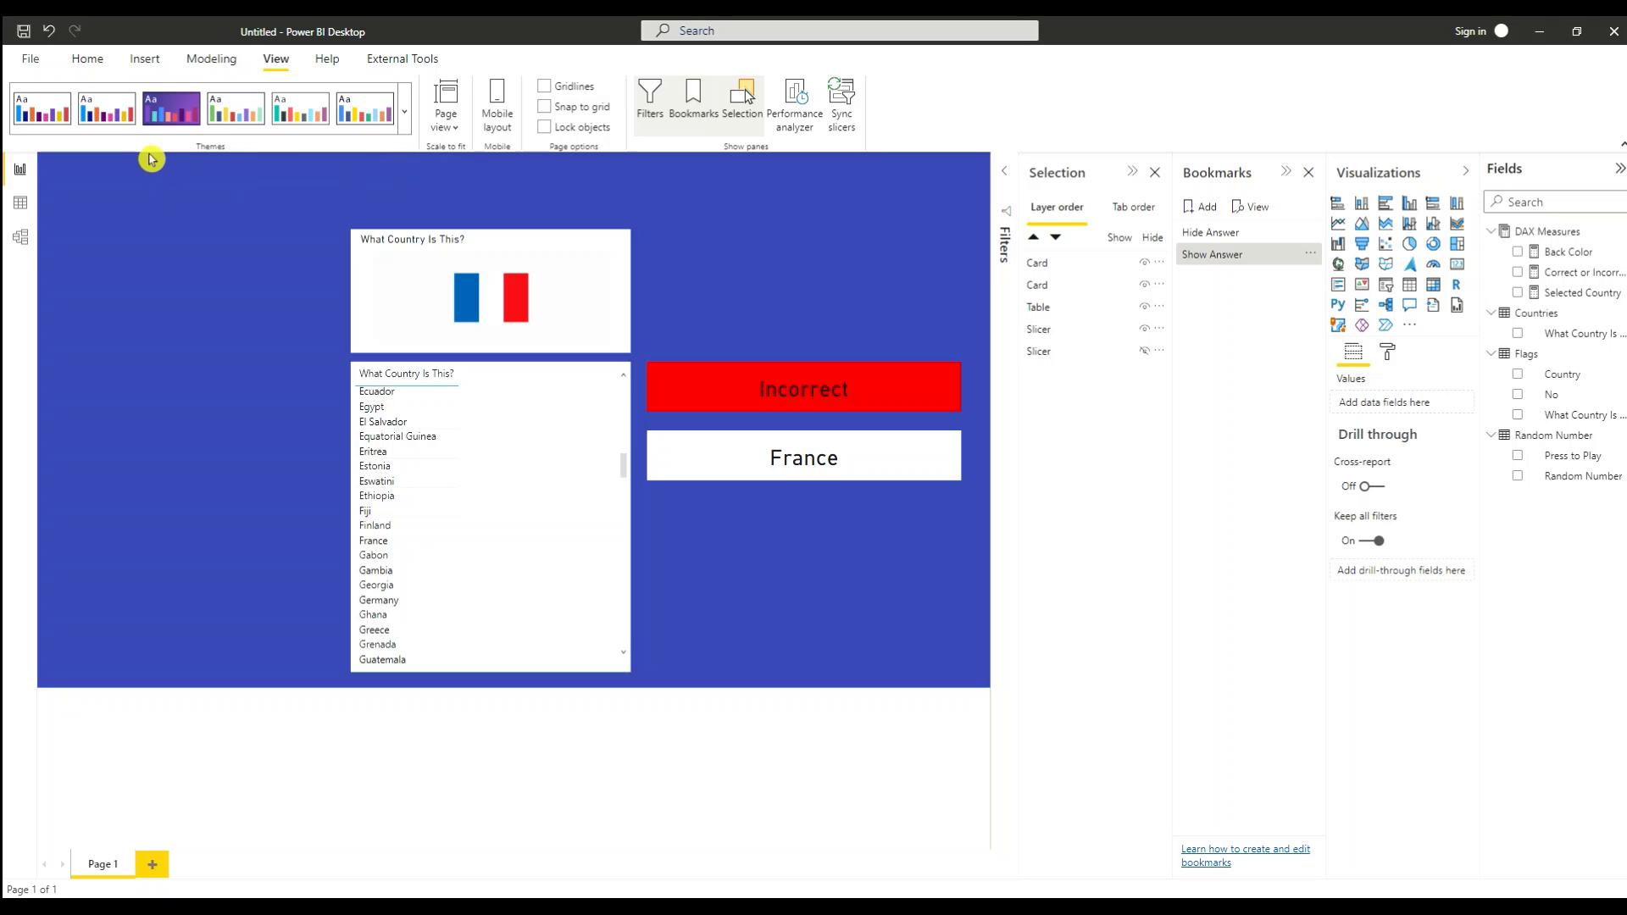
Step: Insert a bookmark navigator on the report page
{"action": "left_click", "coordinate": [145, 61]}
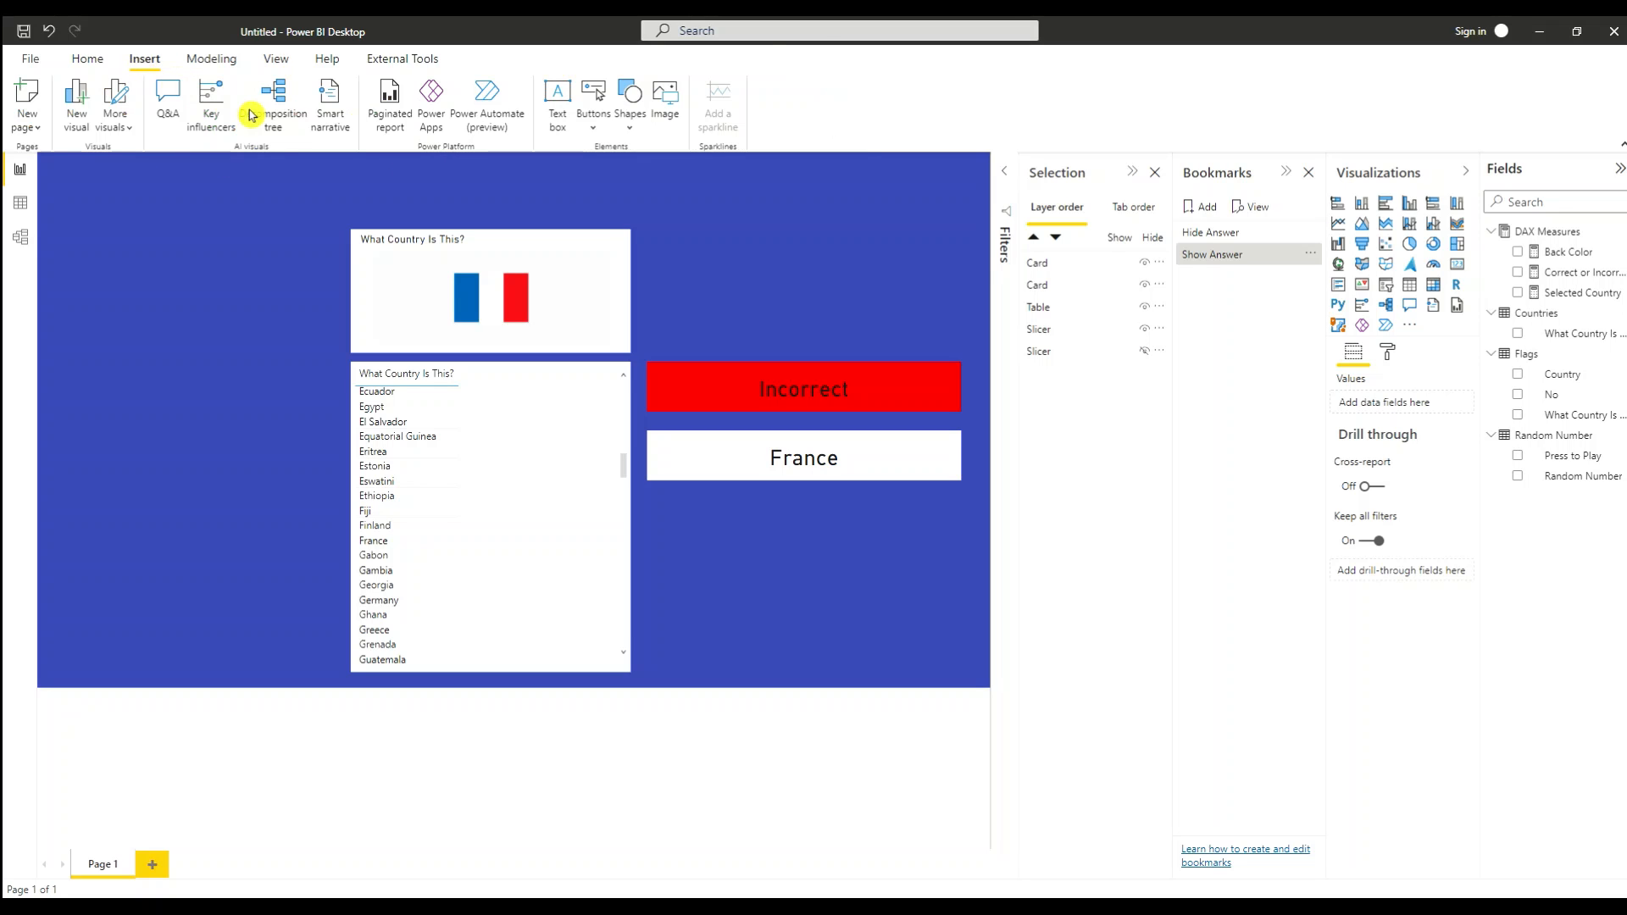
{"action": "left_click", "coordinate": [589, 131]}
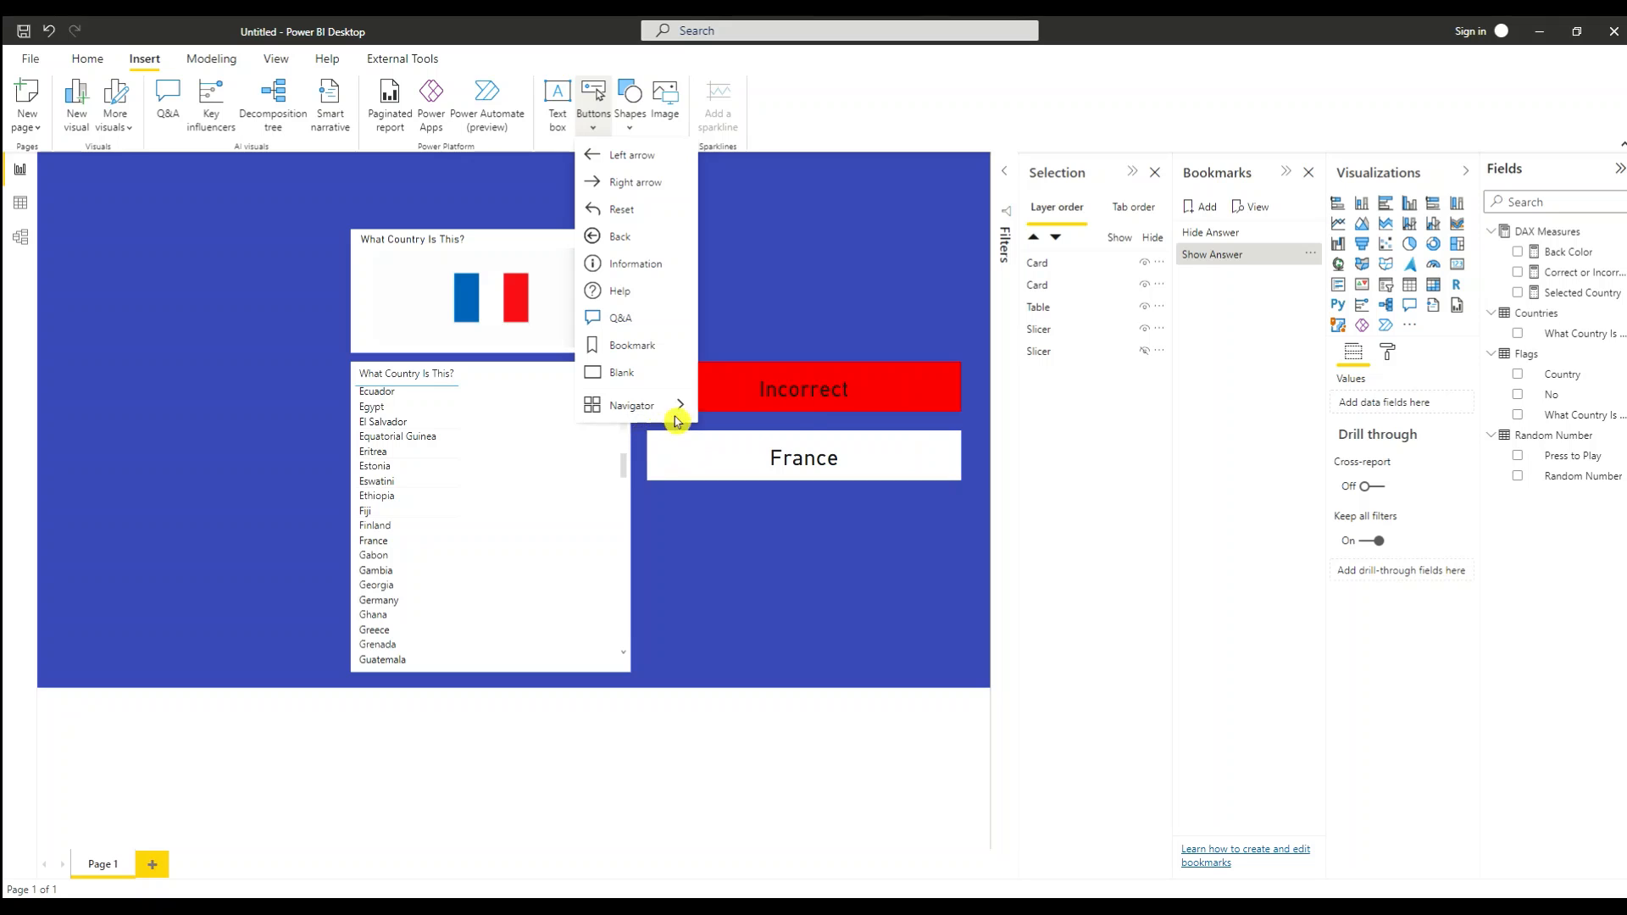
{"action": "mouse_move", "coordinate": [666, 406]}
{"action": "left_click", "coordinate": [749, 438]}
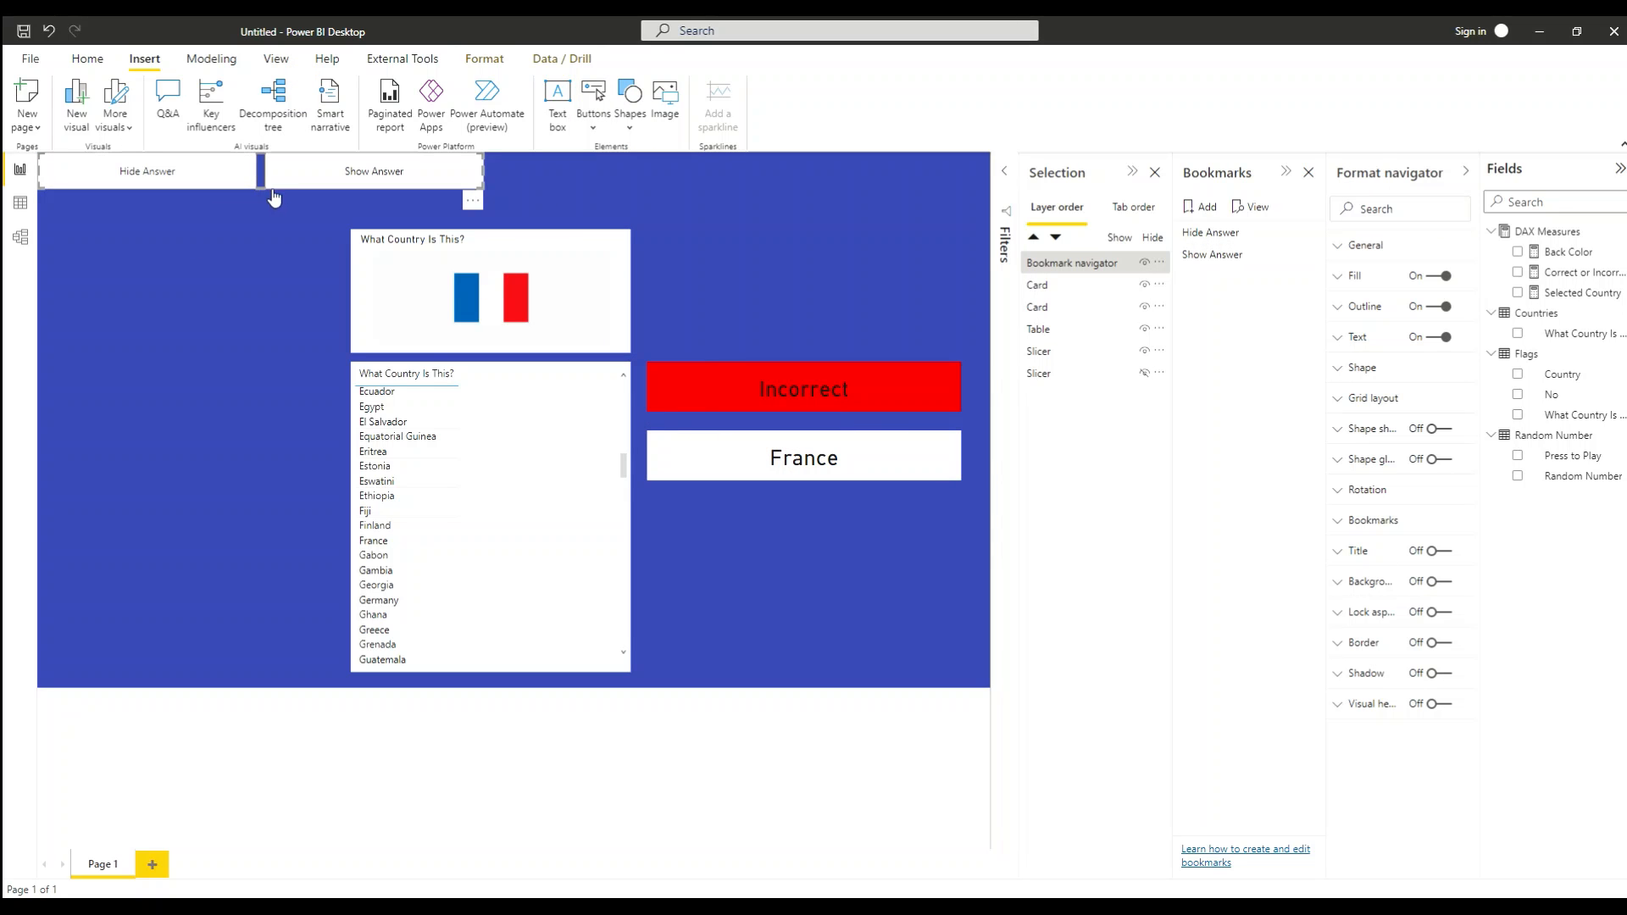
Step: Narrow the bookmark navigator to fit the card column and place it above the Correct or Incorrect card
{"action": "left_click_drag", "start_coordinate": [288, 182], "coordinate": [542, 207]}
{"action": "left_click_drag", "start_coordinate": [737, 193], "coordinate": [552, 241]}
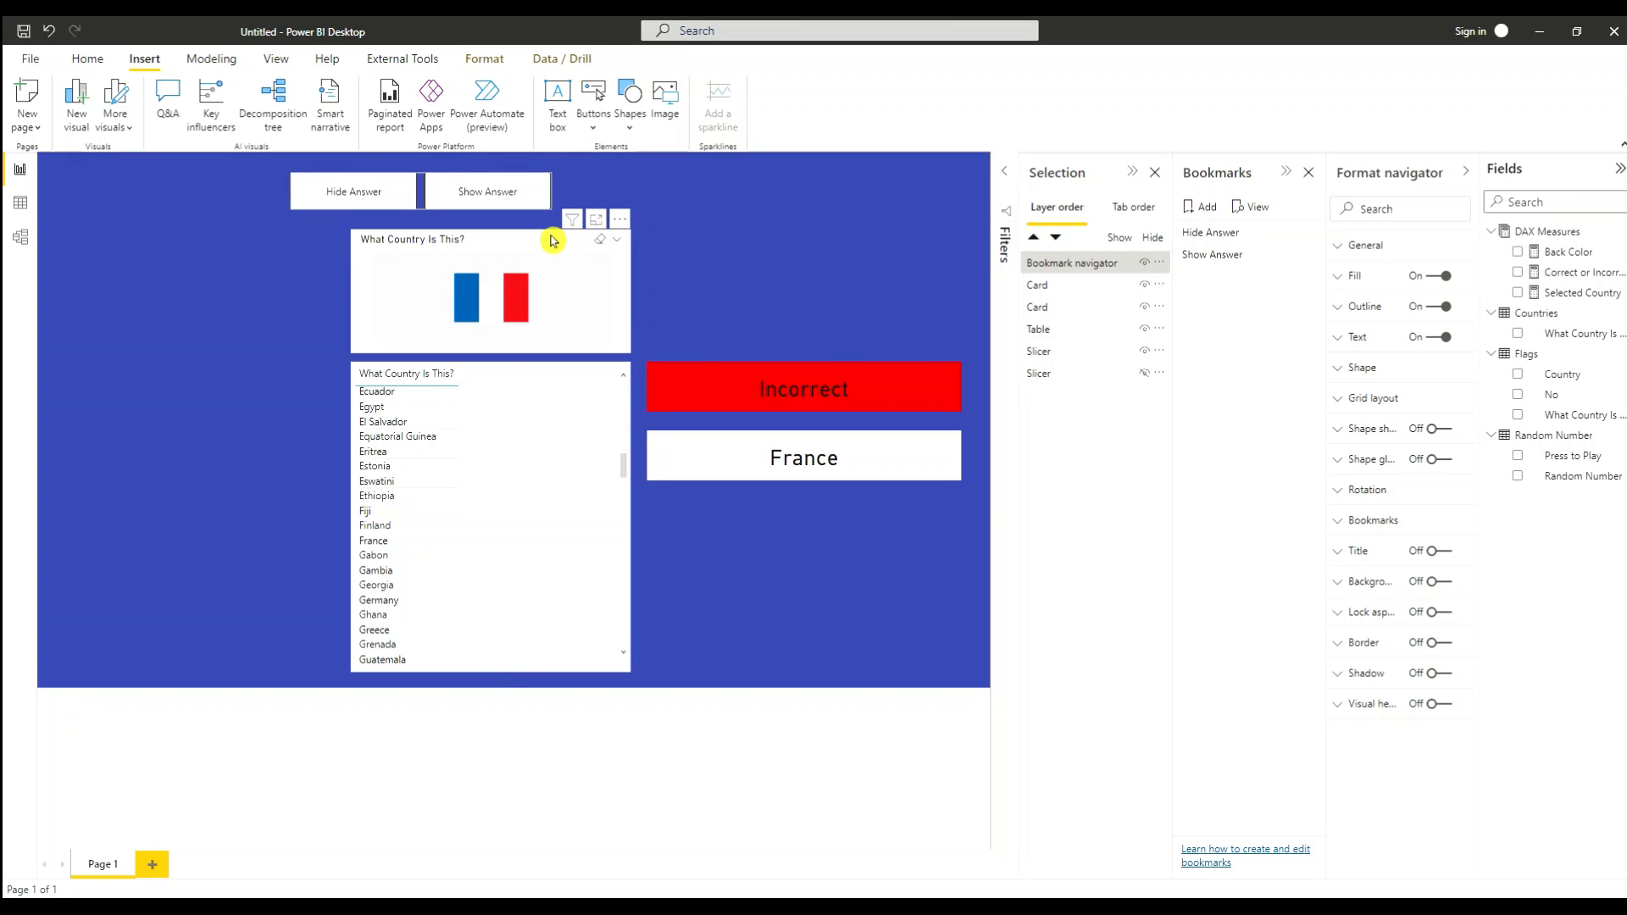
{"action": "left_click_drag", "start_coordinate": [462, 204], "coordinate": [850, 316]}
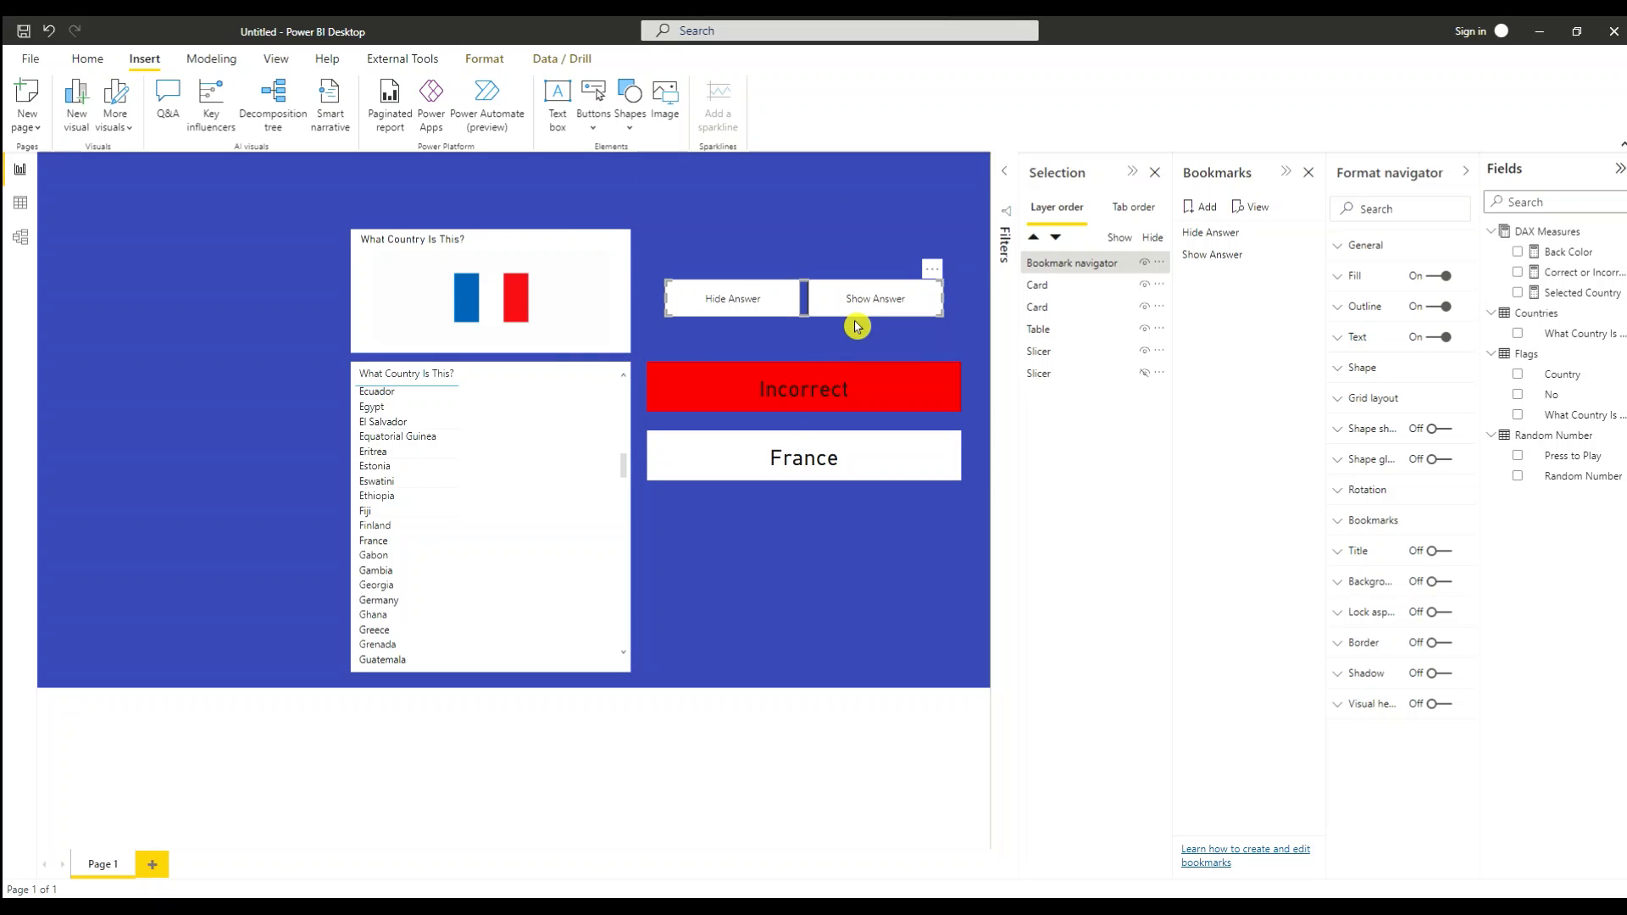
Step: Test the navigator by hiding and showing the answer, refresh the data for a new flag, and hide the answer again
{"action": "left_click", "coordinate": [747, 260]}
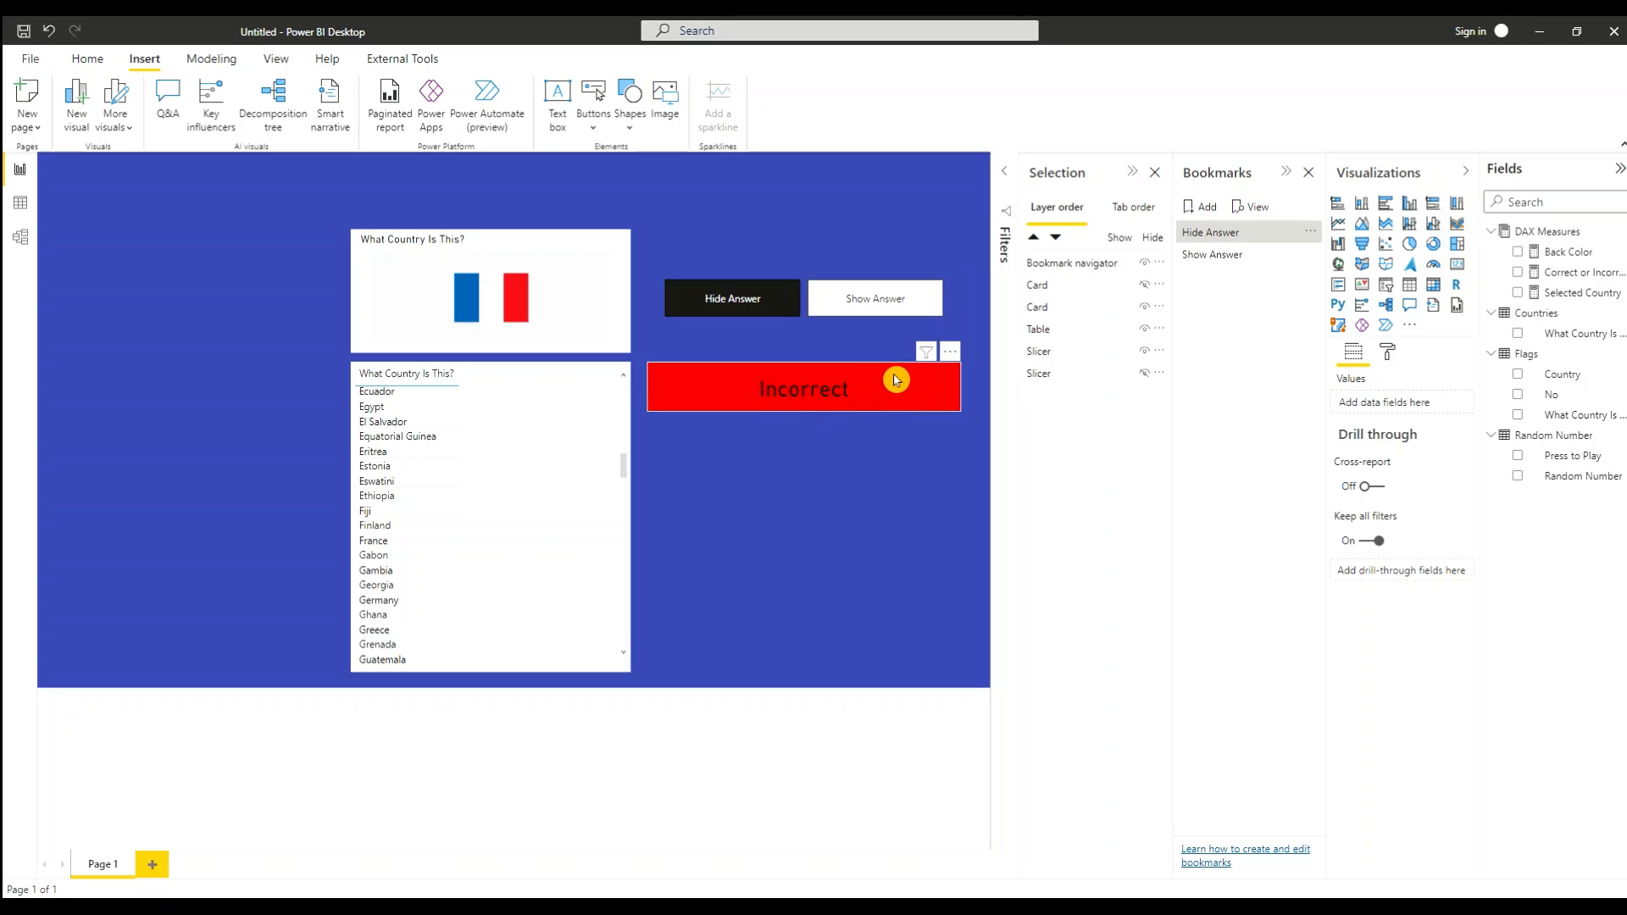
{"action": "left_click", "coordinate": [888, 305]}
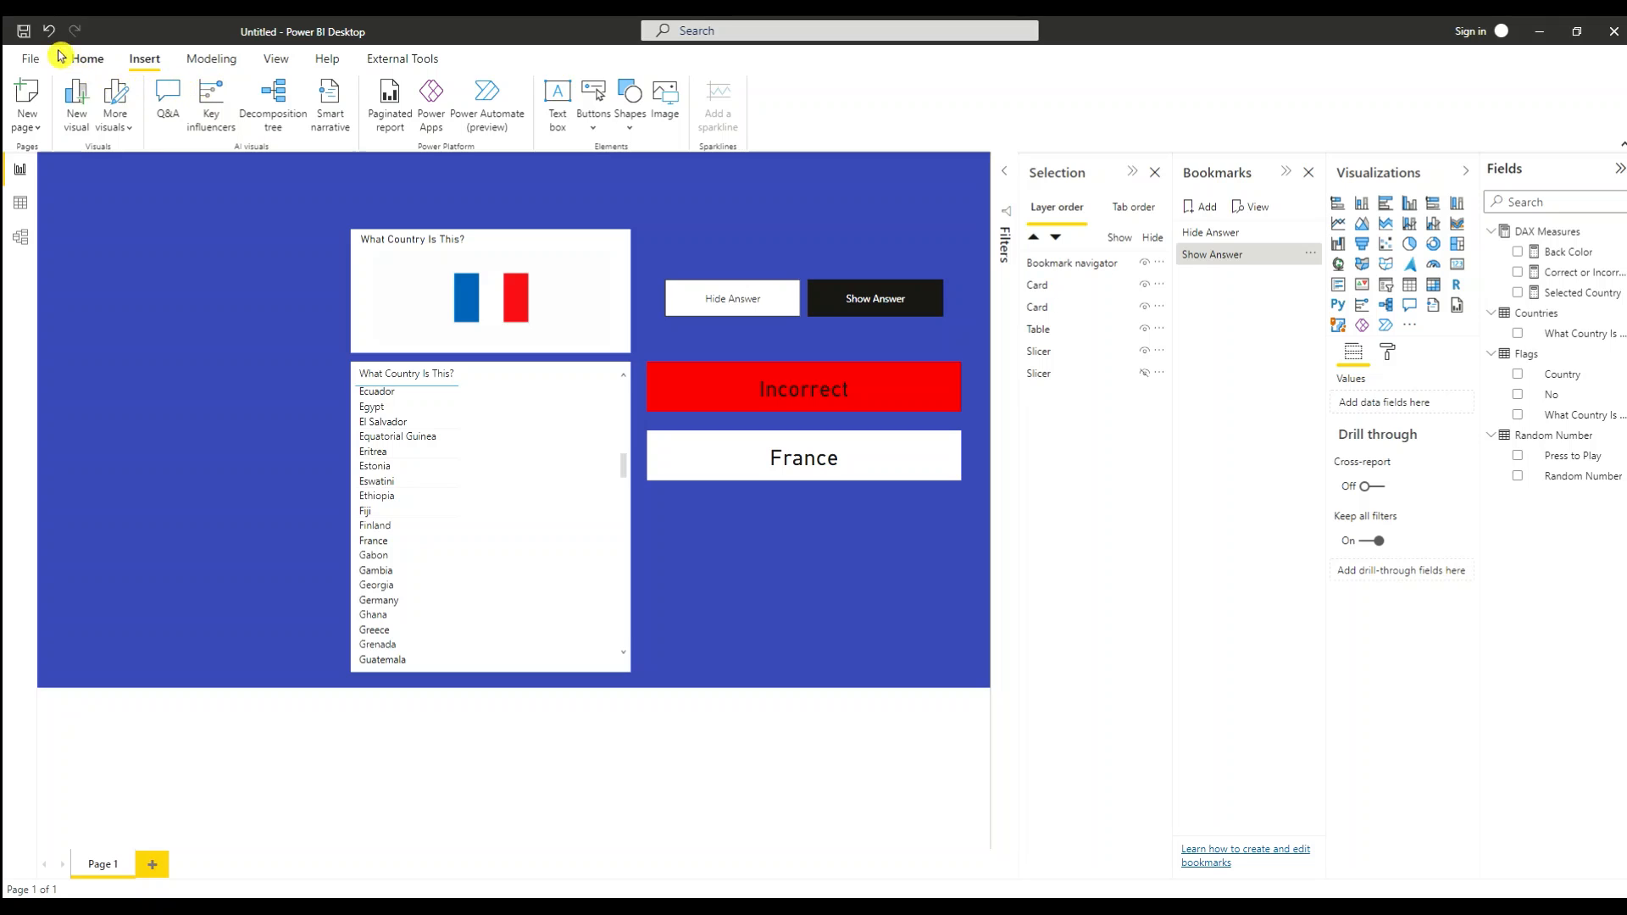
{"action": "left_click", "coordinate": [87, 58]}
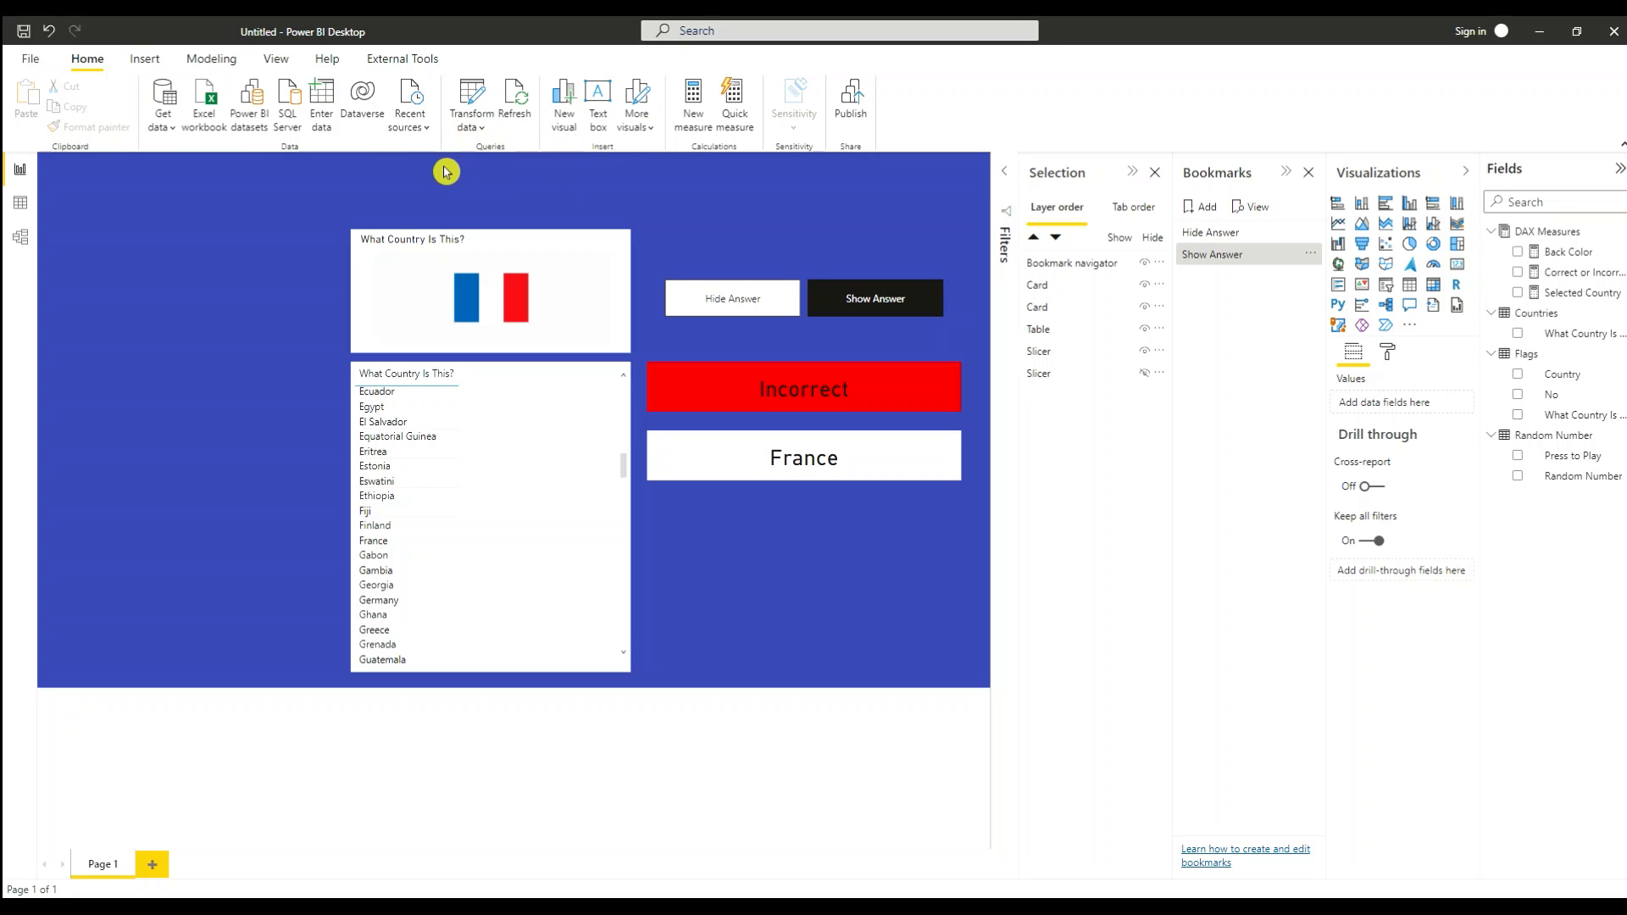
{"action": "left_click", "coordinate": [519, 114]}
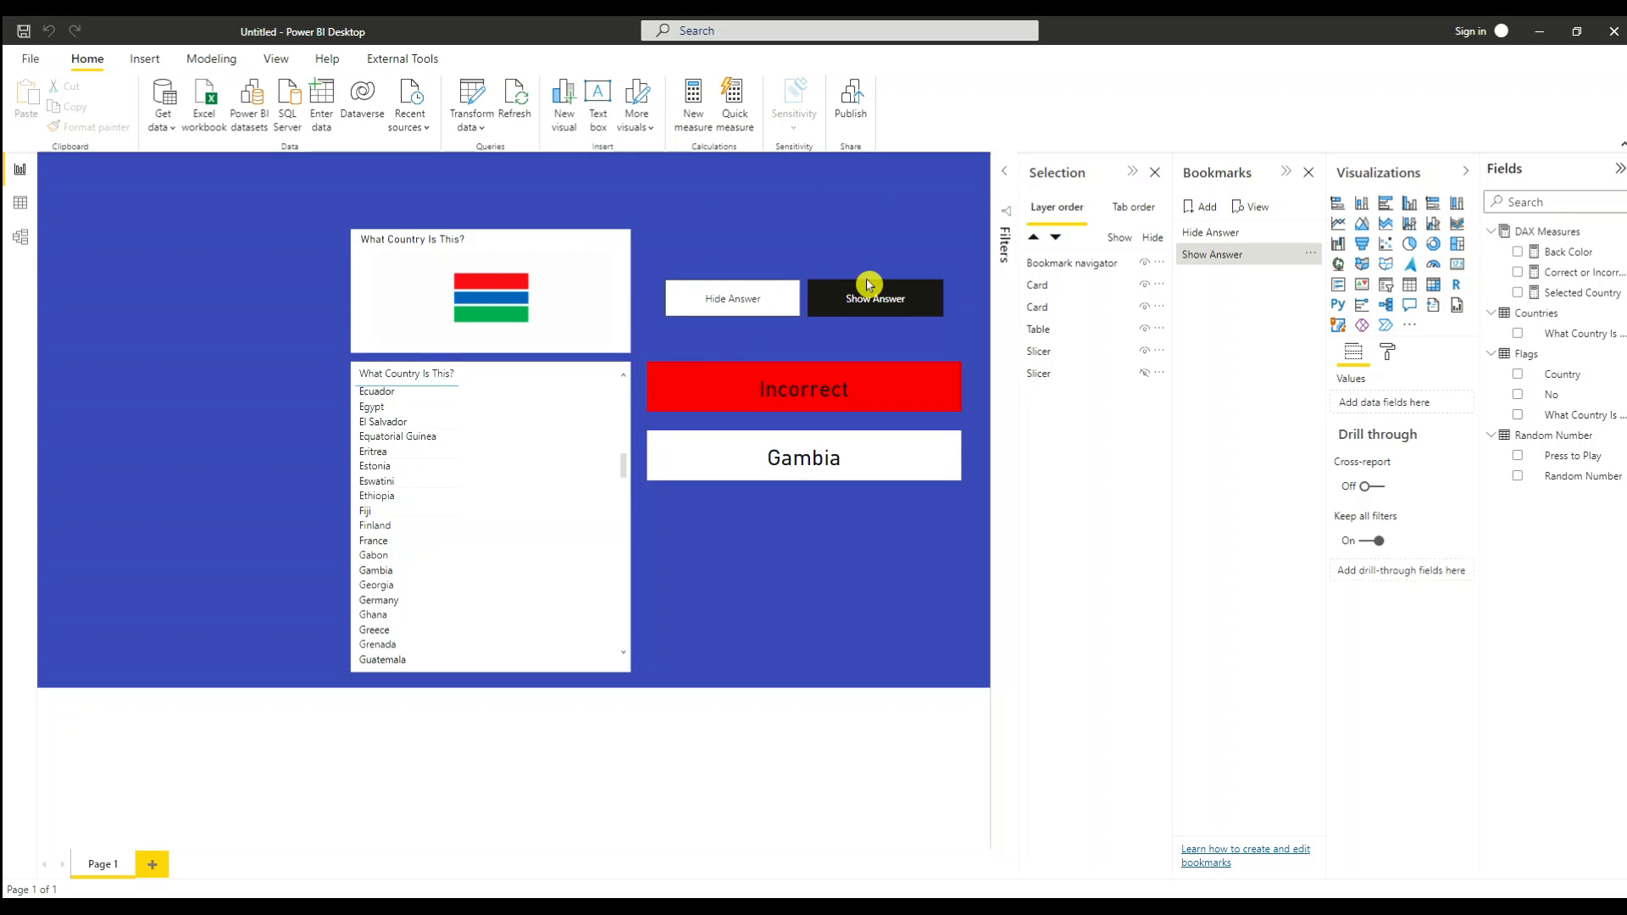
{"action": "left_click", "coordinate": [726, 306]}
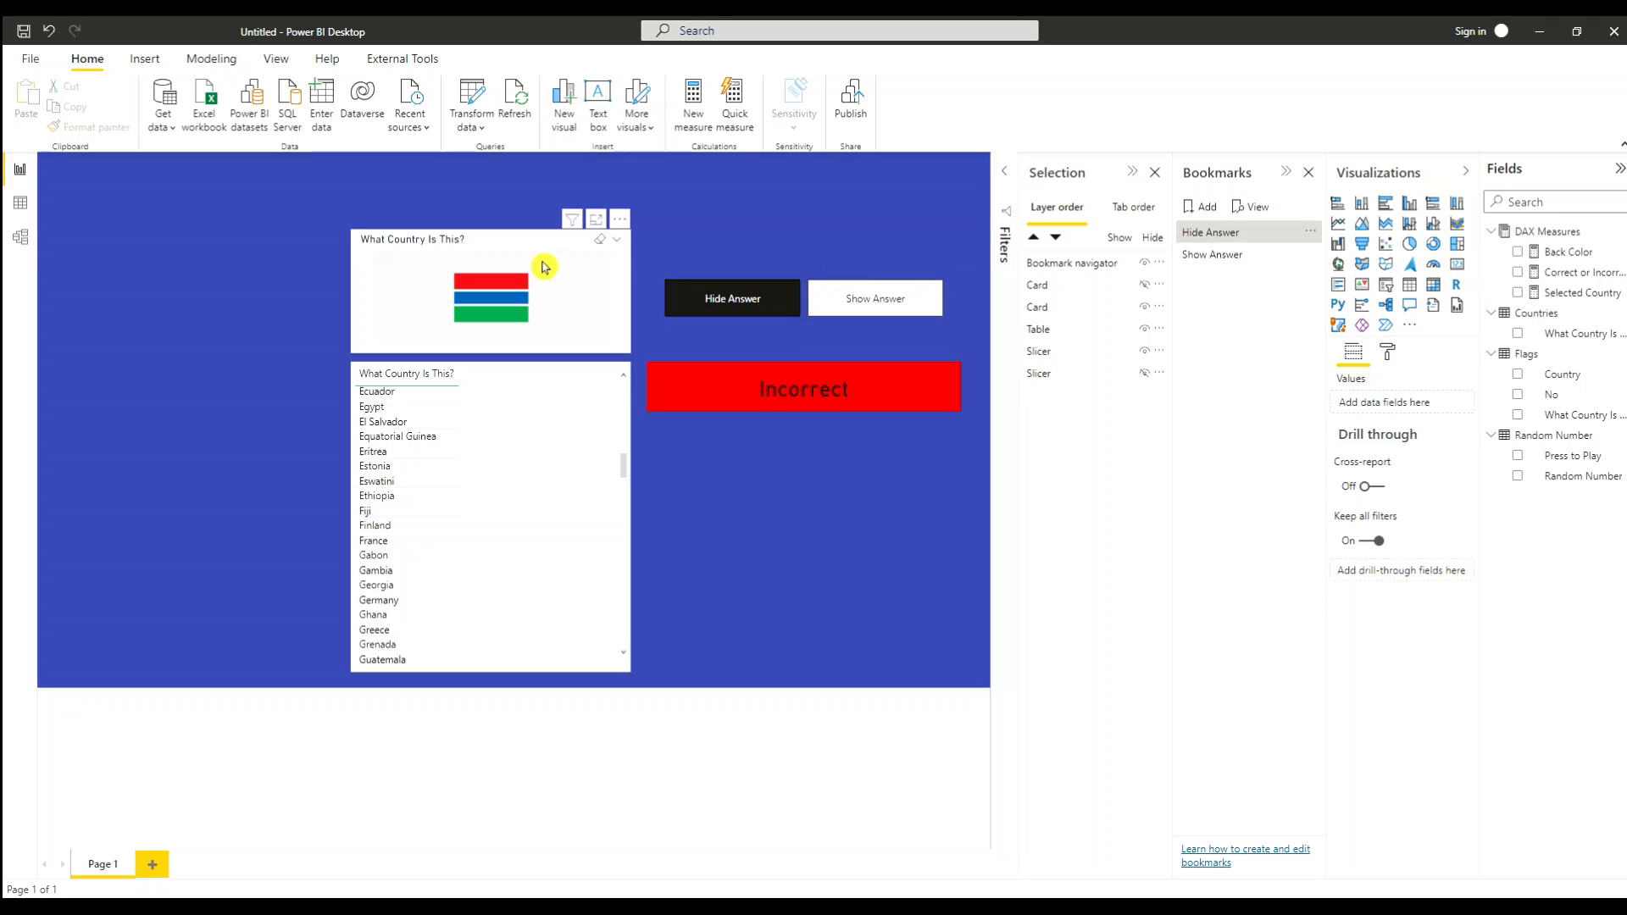
Step: Refresh the data for another random flag and test the quiz by choosing Albania in the countries table
{"action": "left_click", "coordinate": [520, 115]}
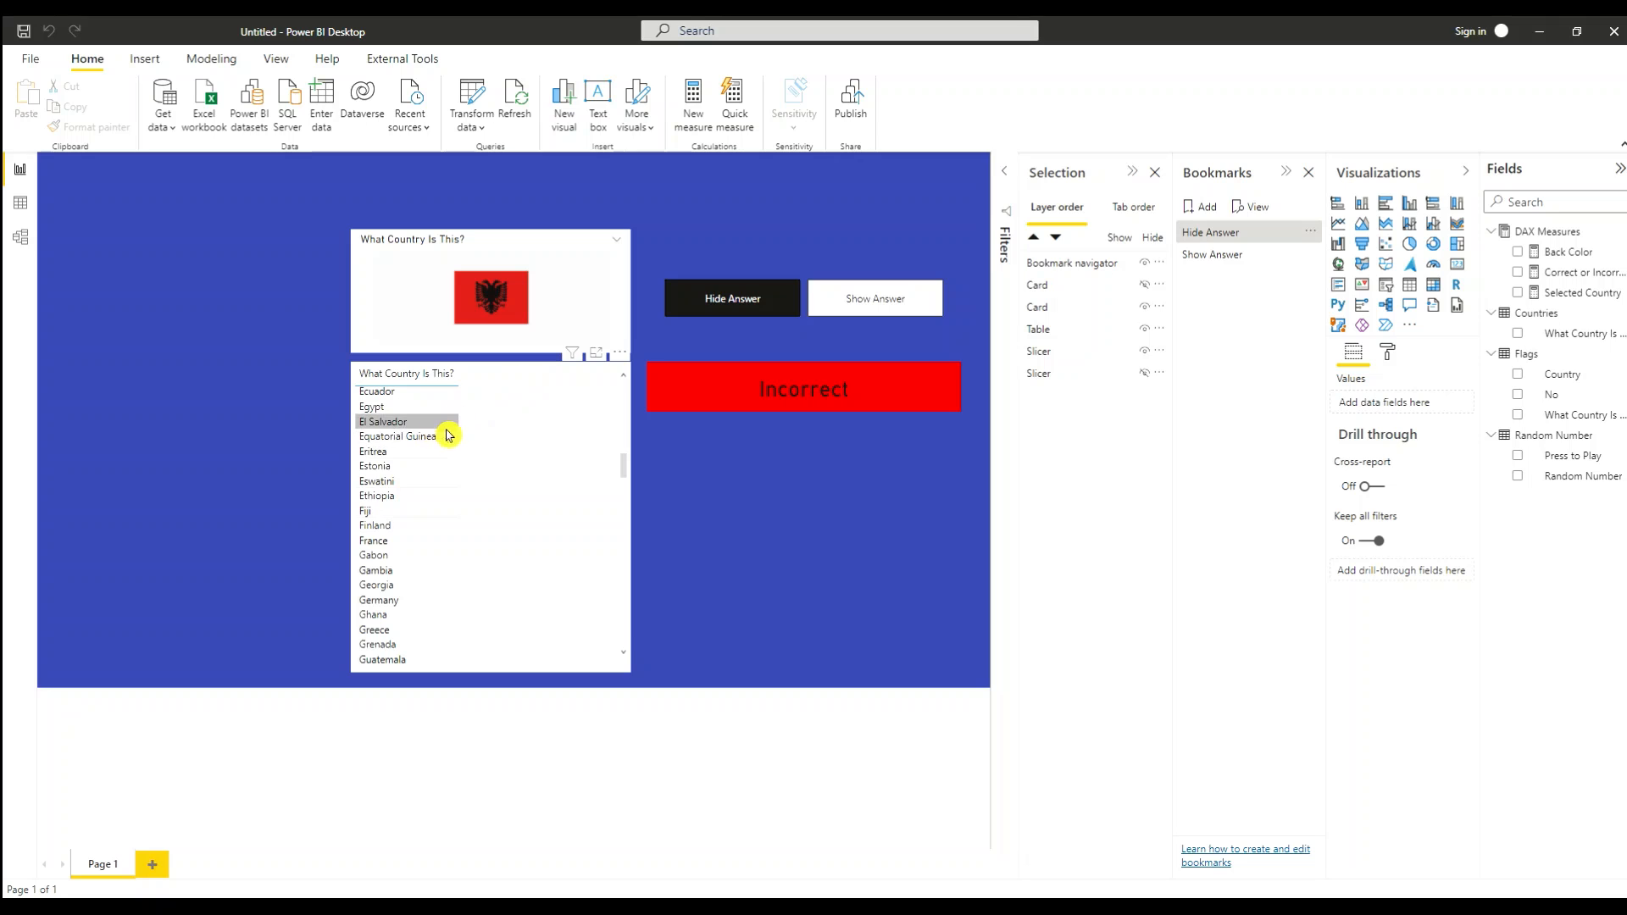
{"action": "scroll", "coordinate": [428, 482], "scroll_direction": "up", "scroll_amount": 15}
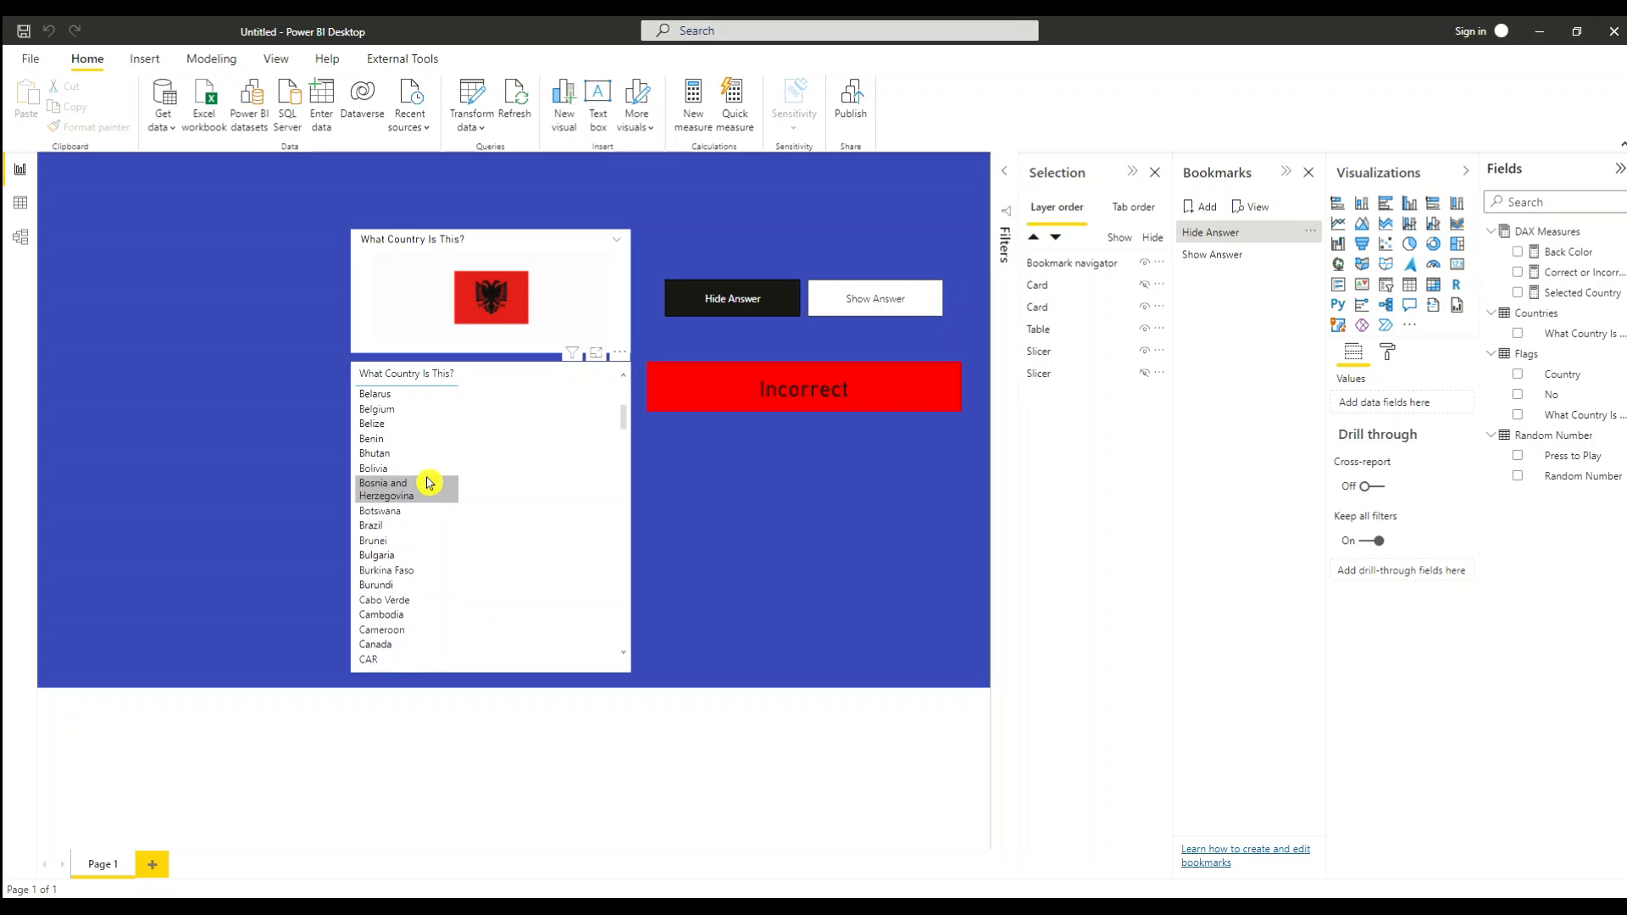
{"action": "scroll", "coordinate": [428, 483], "scroll_direction": "up", "scroll_amount": 3}
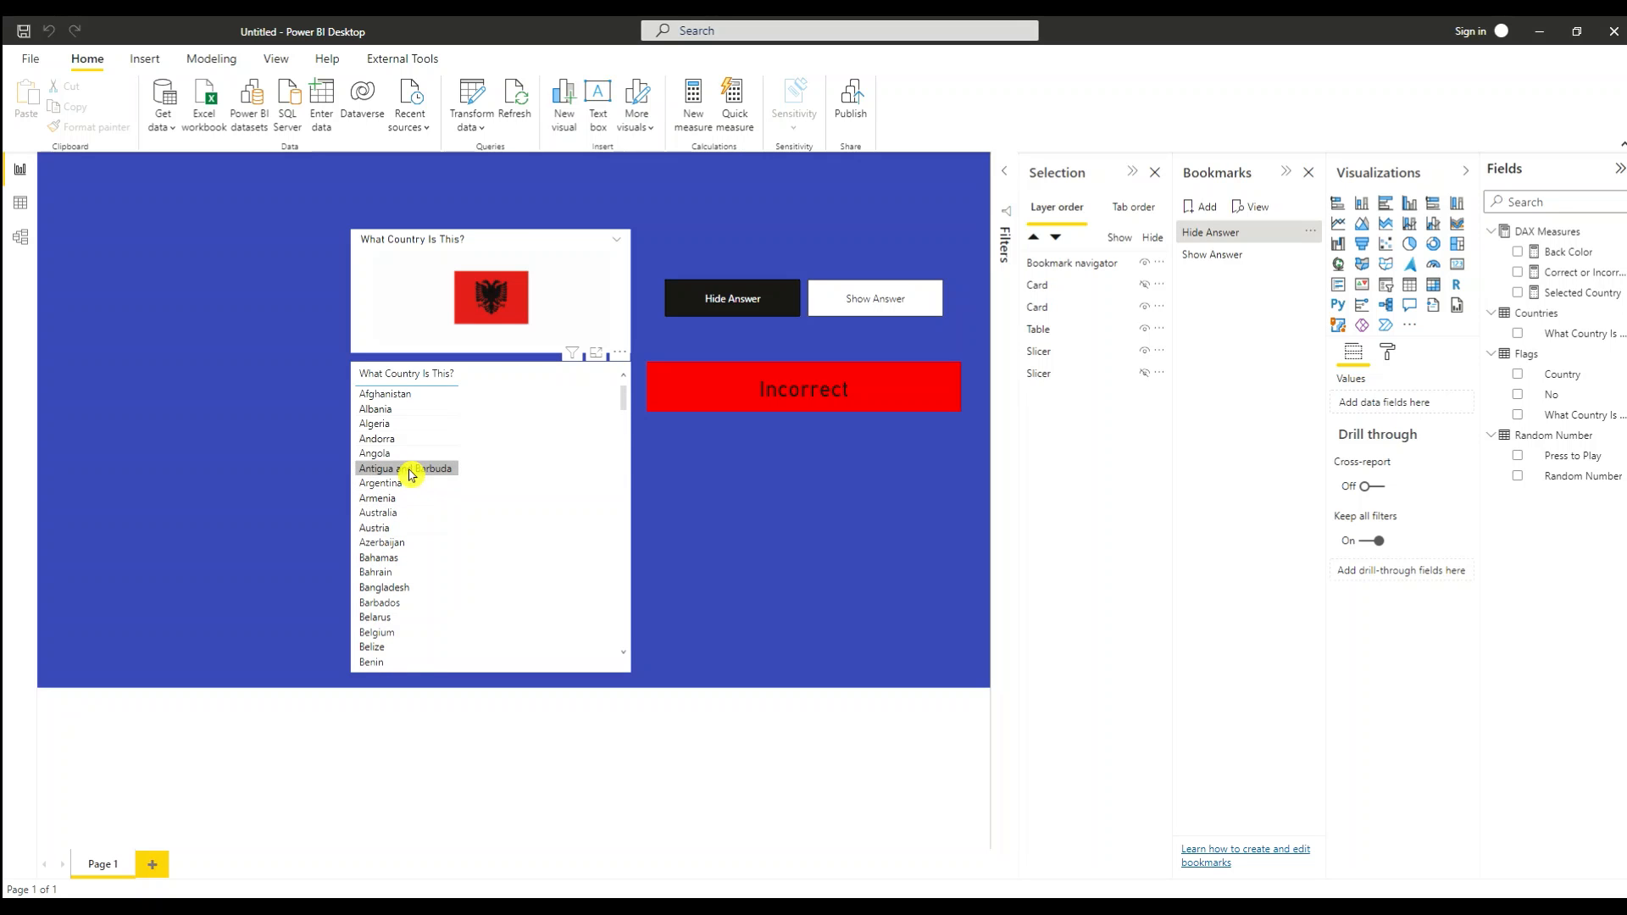
{"action": "left_click", "coordinate": [430, 410]}
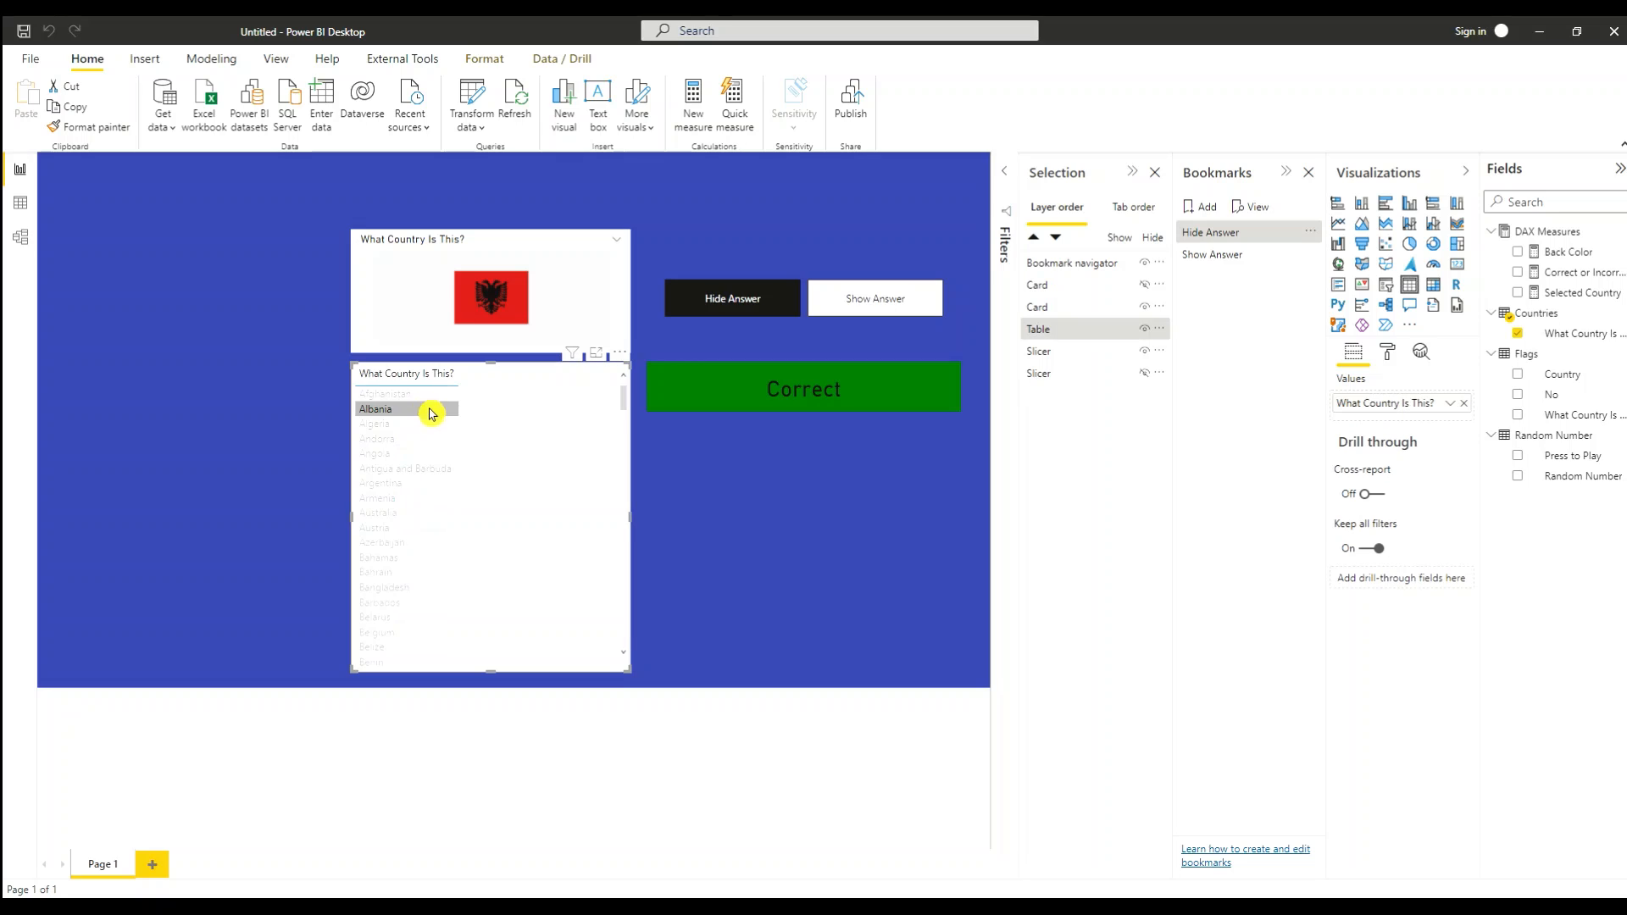